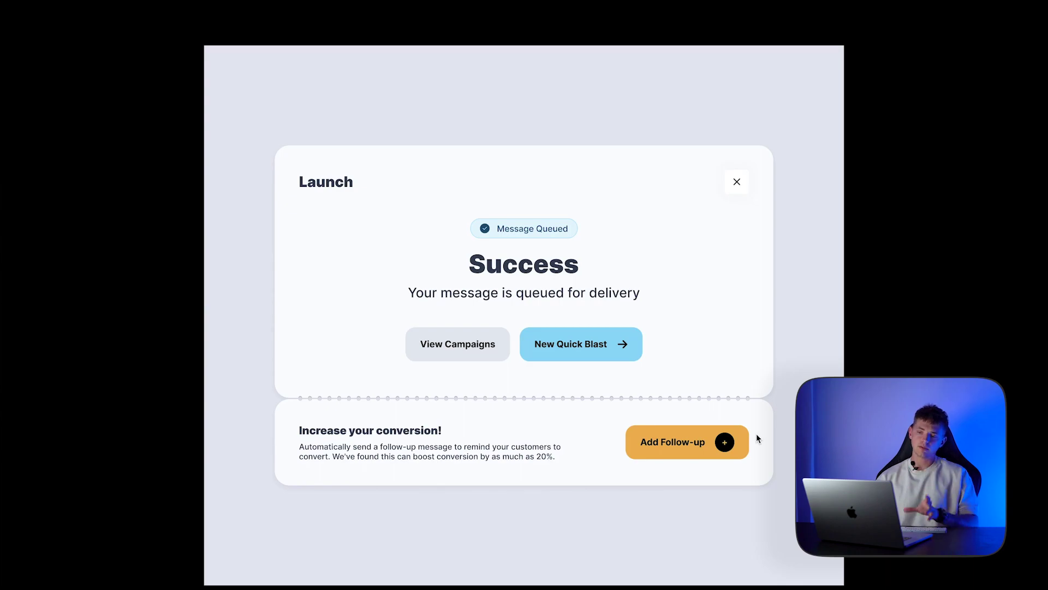
Step: Replay the ticket tear-off in the preview several times, resetting to the Add Follow-up prompt
left_click(699, 442)
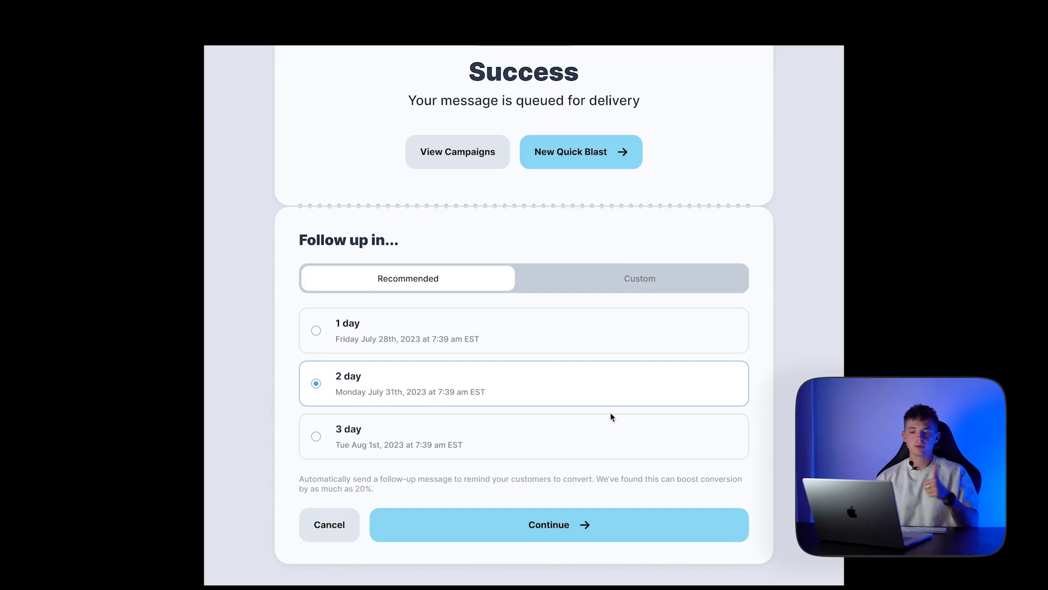
left_click(332, 521)
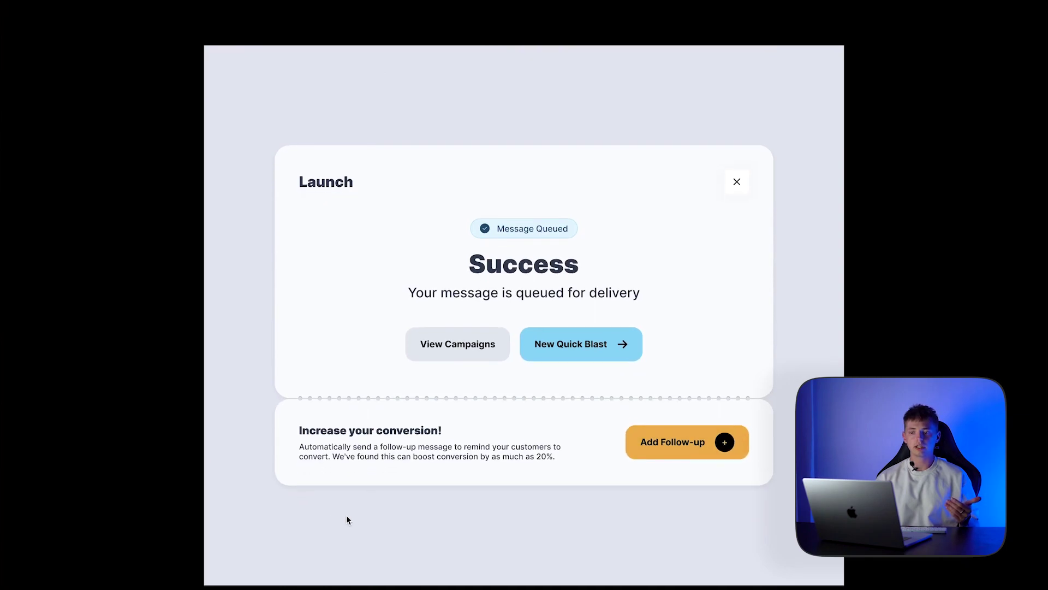
left_click(666, 447)
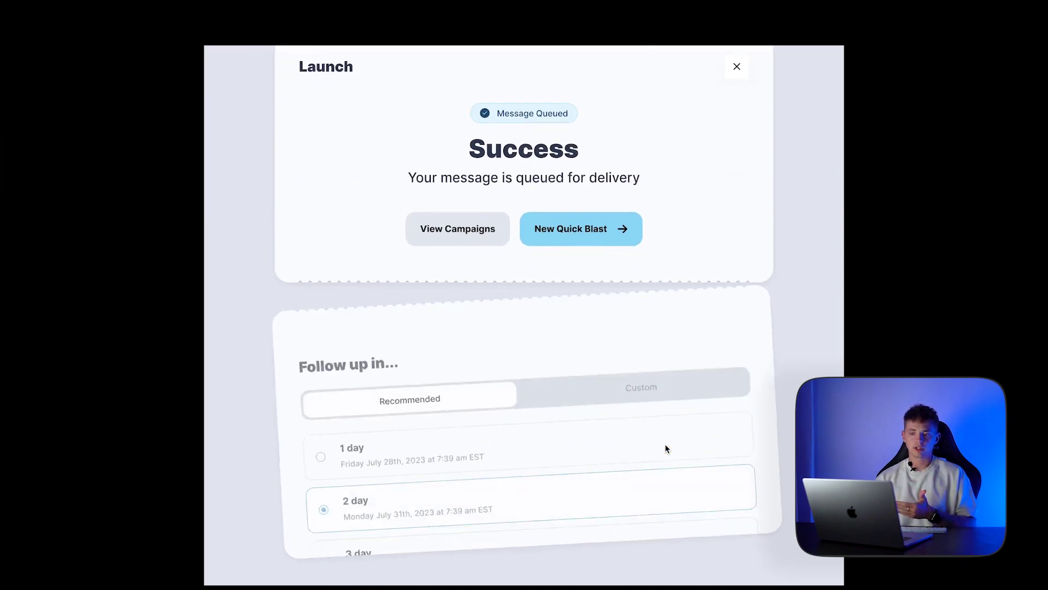
left_click(334, 528)
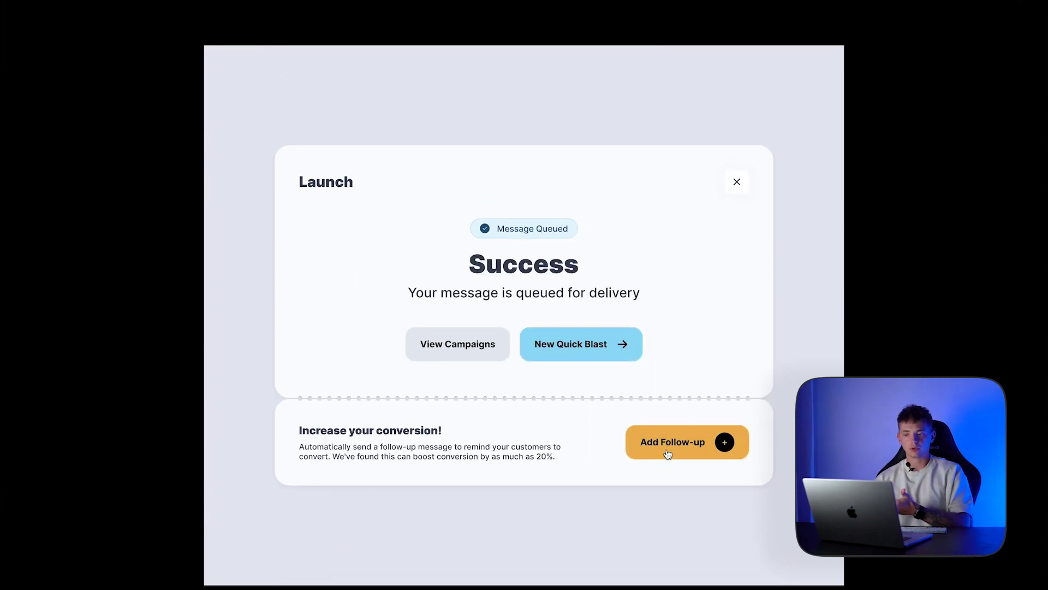
left_click(664, 452)
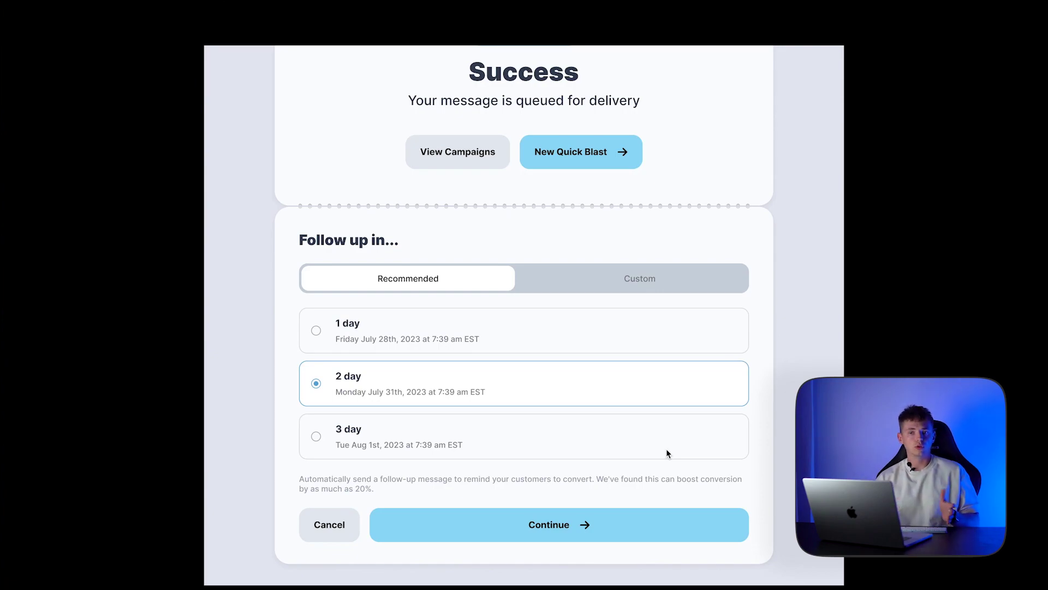
key("r")
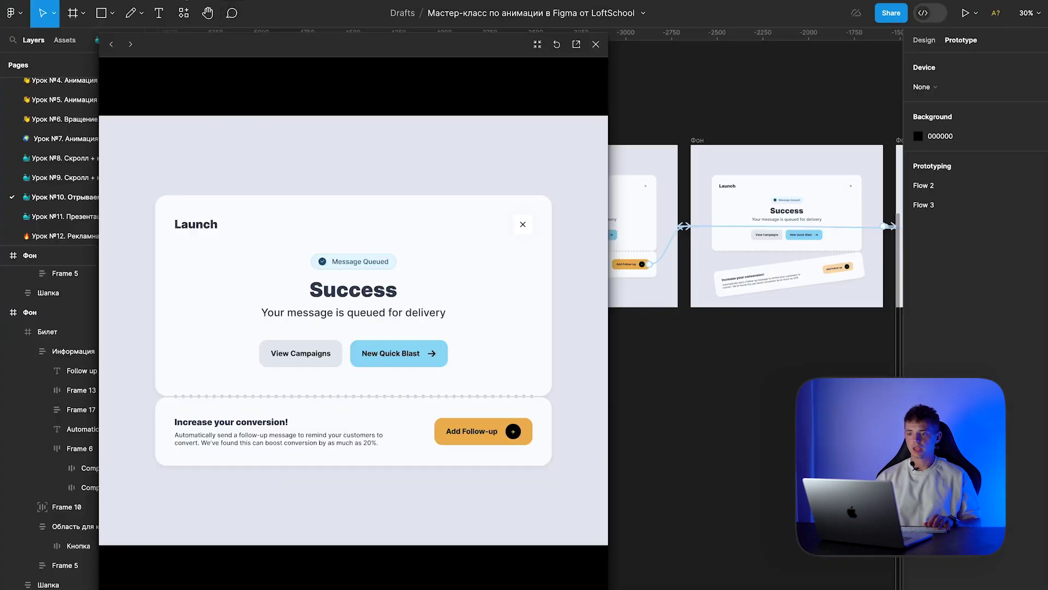
Step: Close the prototype preview and bring the Исходники source frame into view
left_click(596, 44)
scroll(449, 130, "left", 5)
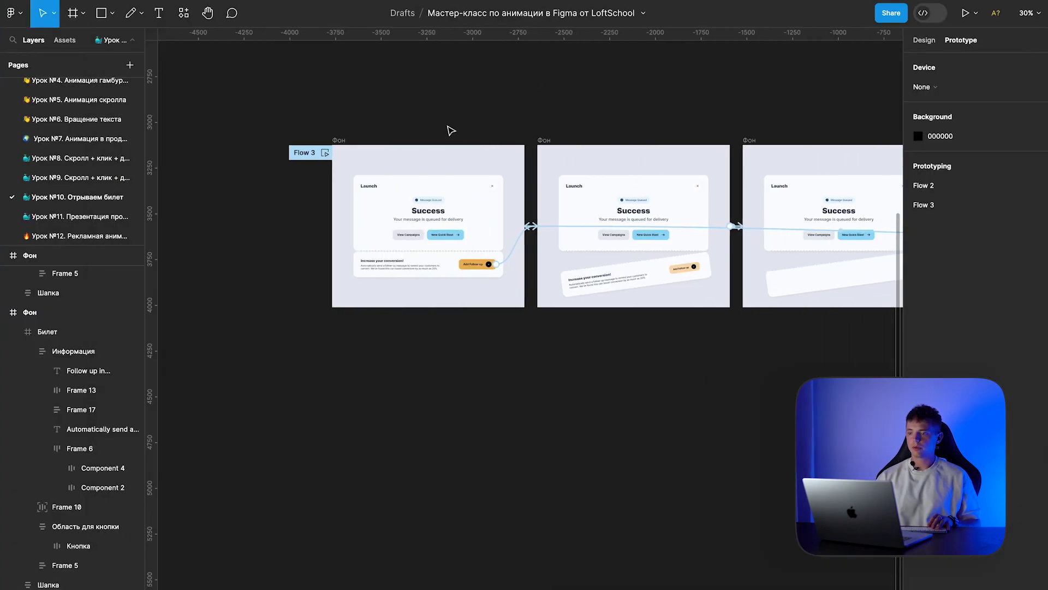
scroll(449, 130, "right", 2)
scroll(449, 130, "right", 5)
scroll(450, 130, "right", 5)
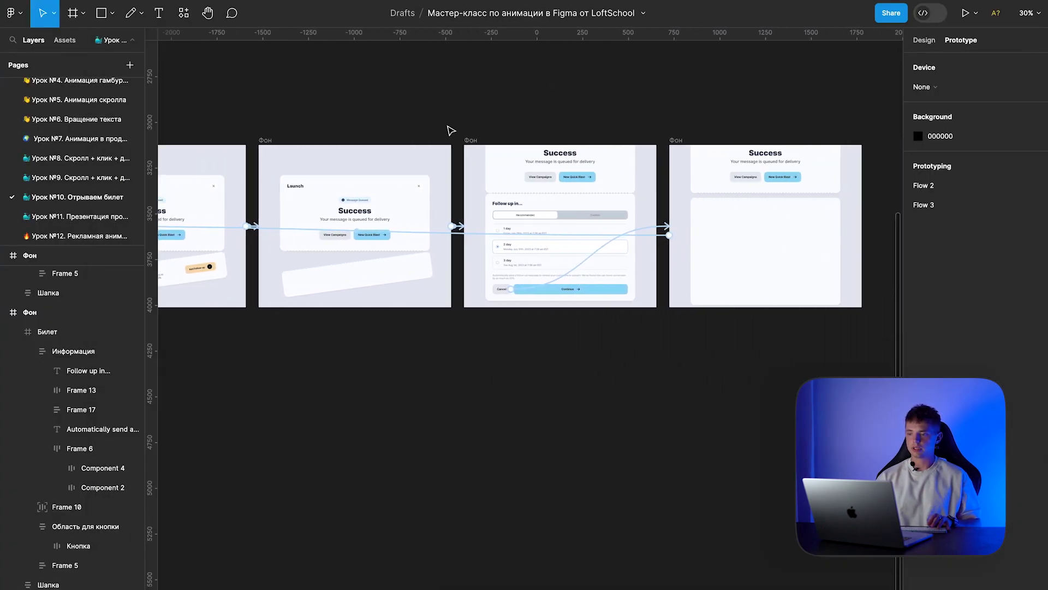
scroll(450, 130, "right", 5)
scroll(449, 130, "left", 3)
scroll(450, 130, "left", 3)
scroll(449, 130, "left", 3)
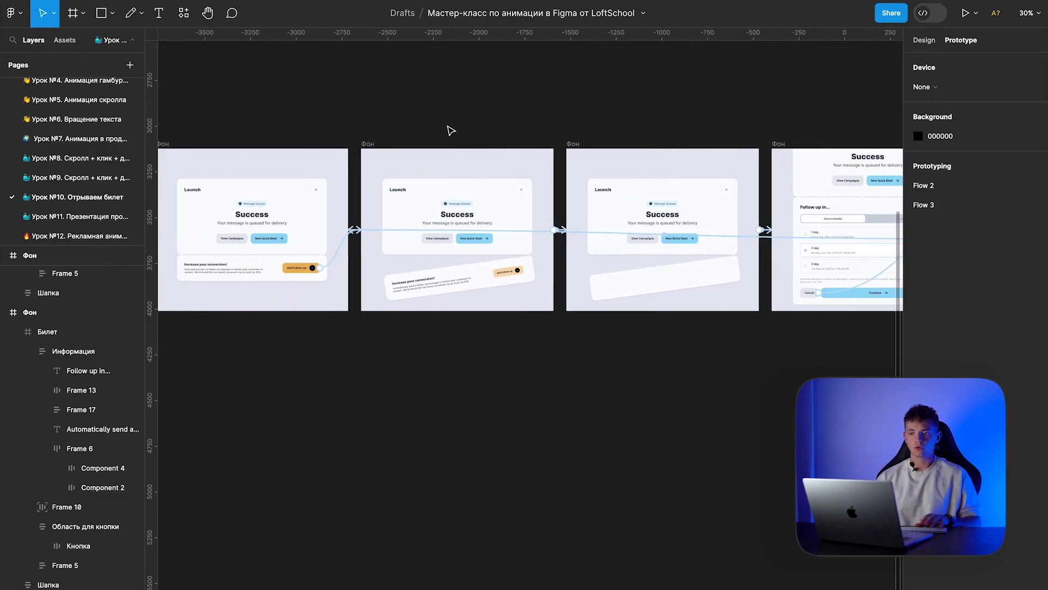
scroll(449, 130, "left", 3)
scroll(416, 117, "up", 8)
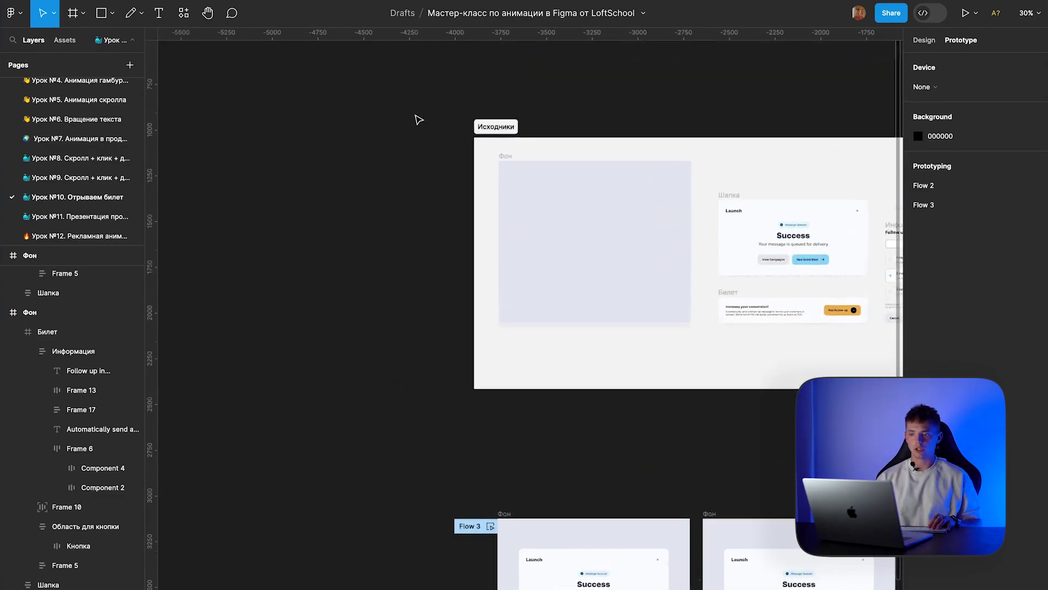
scroll(451, 180, "up", 2)
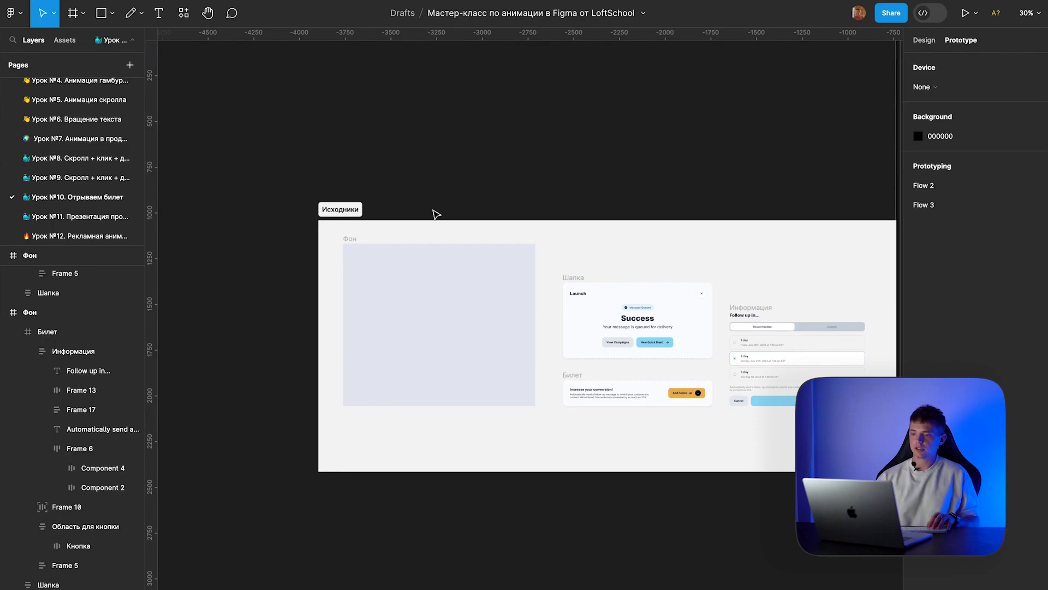
scroll(435, 300, "up", 5)
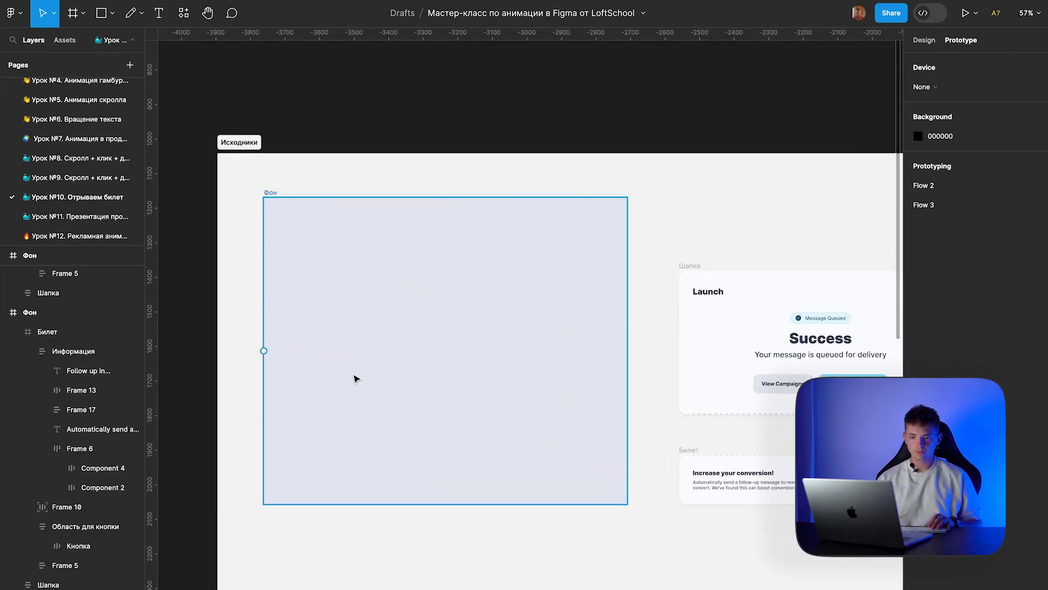
scroll(375, 367, "right", 2)
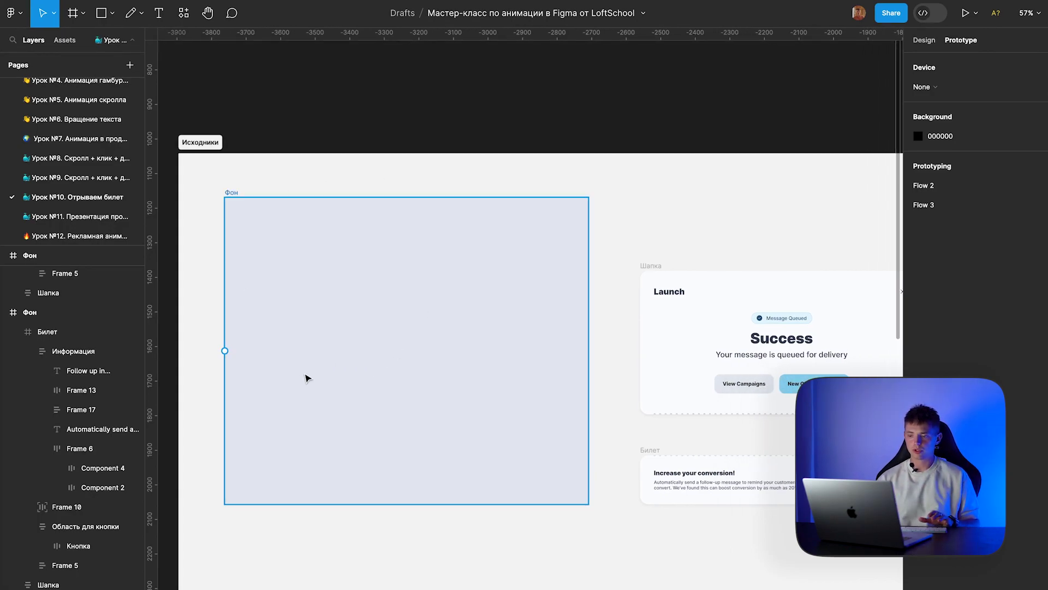
scroll(306, 378, "right", 5)
scroll(306, 378, "right", 2)
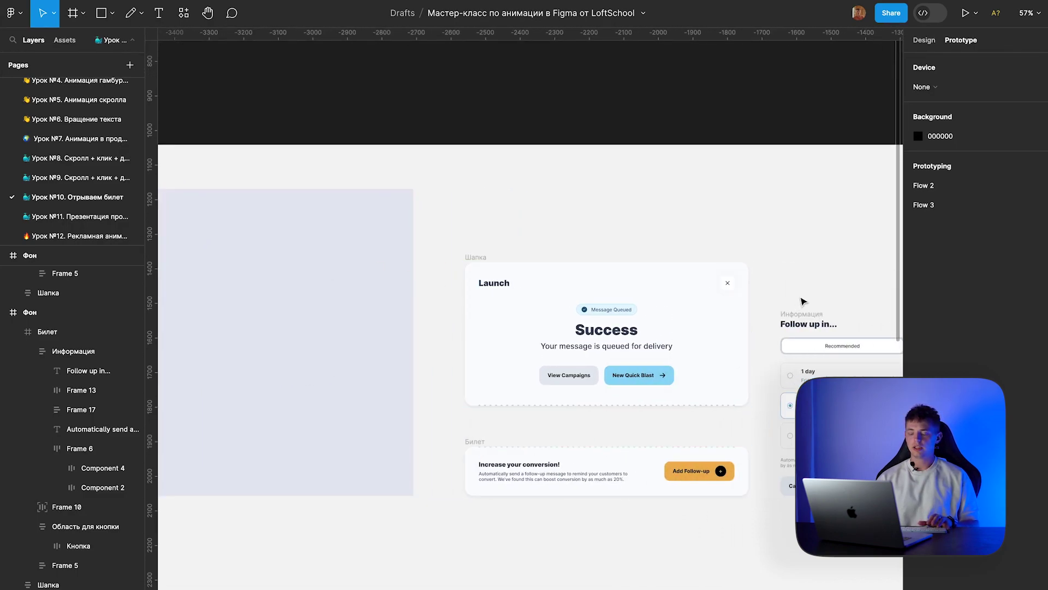
scroll(736, 309, "right", 4)
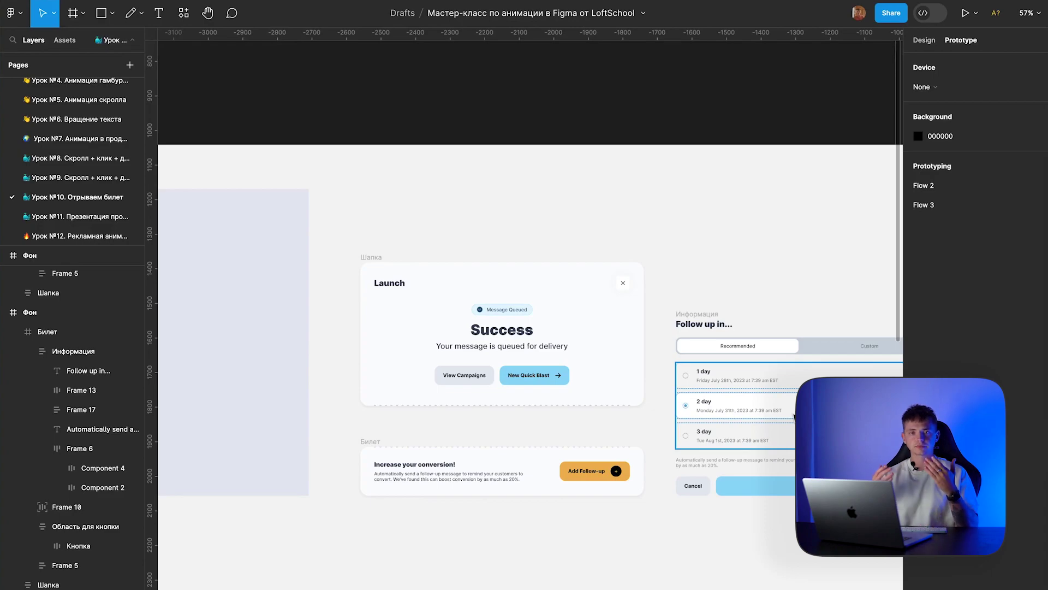
scroll(775, 404, "left", 5)
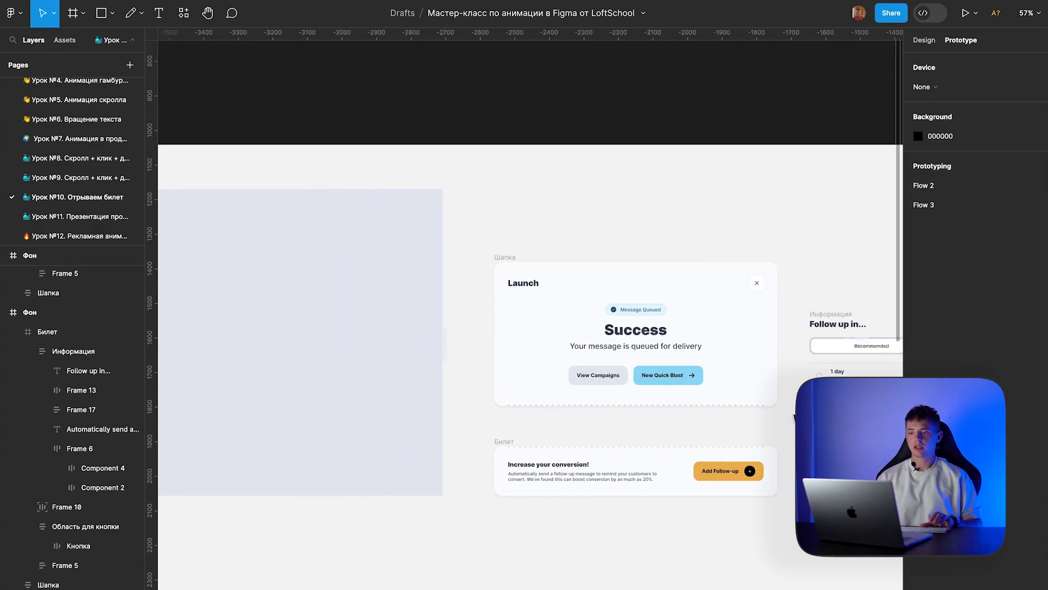
scroll(744, 388, "left", 7)
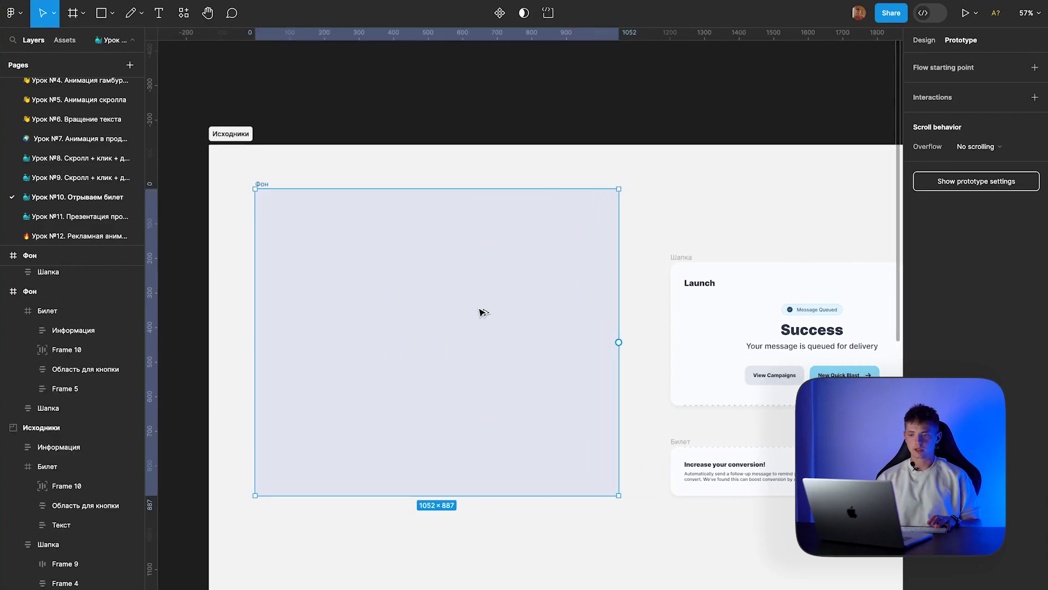
Step: Move the Фон frame out of Исходники onto the open canvas
mouse_move(483, 319)
left_mouse_down()
mouse_move(473, 239)
mouse_move(493, 223)
left_mouse_up()
scroll(493, 226, "down", 5)
scroll(493, 227, "right", 4)
Step: Place a copy of the Шапка success card in Фон, centred horizontally and vertically
left_click_drag(557, 480, 213, 81)
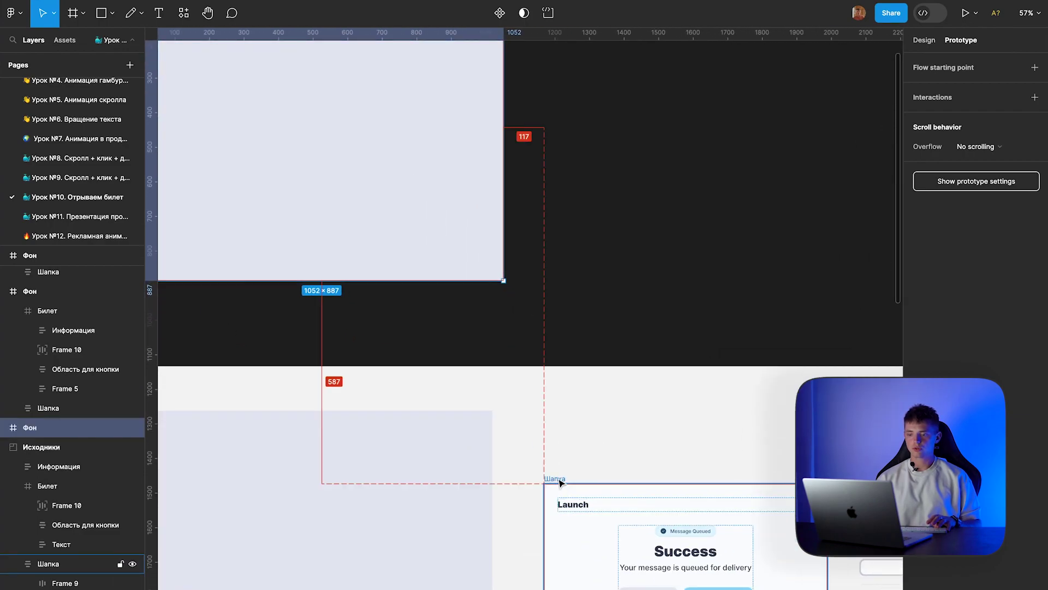
left_click(924, 40)
left_click(937, 61)
left_click(992, 65)
key("shift+2")
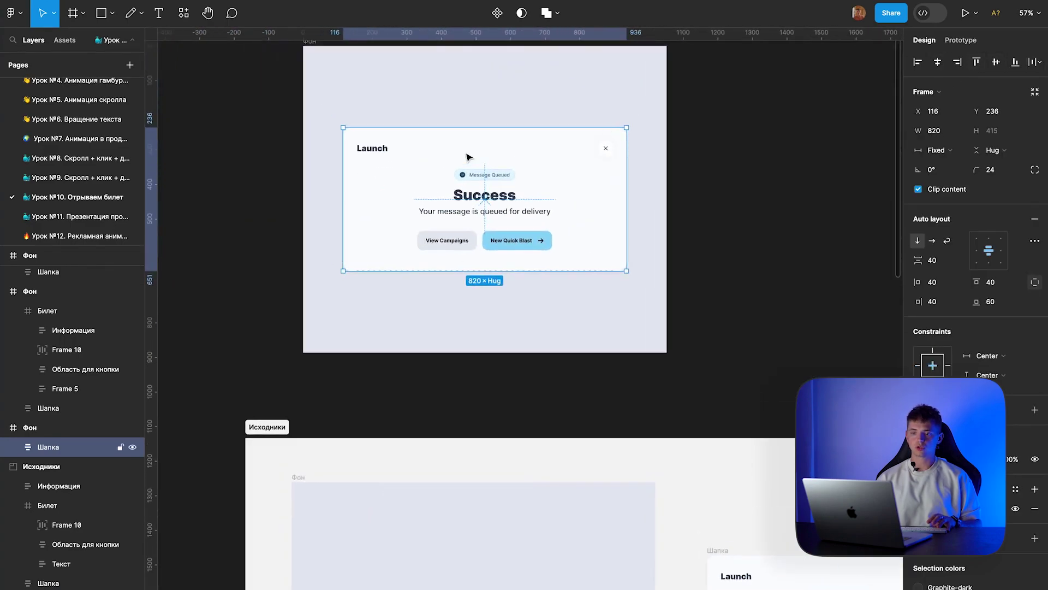
scroll(467, 158, "down", 3)
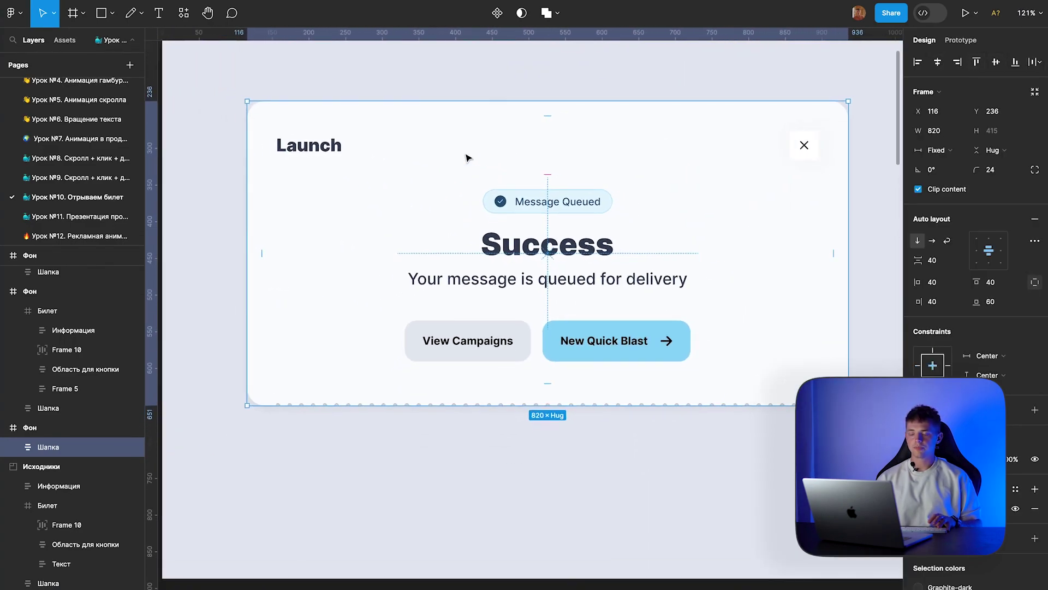
left_click(503, 100)
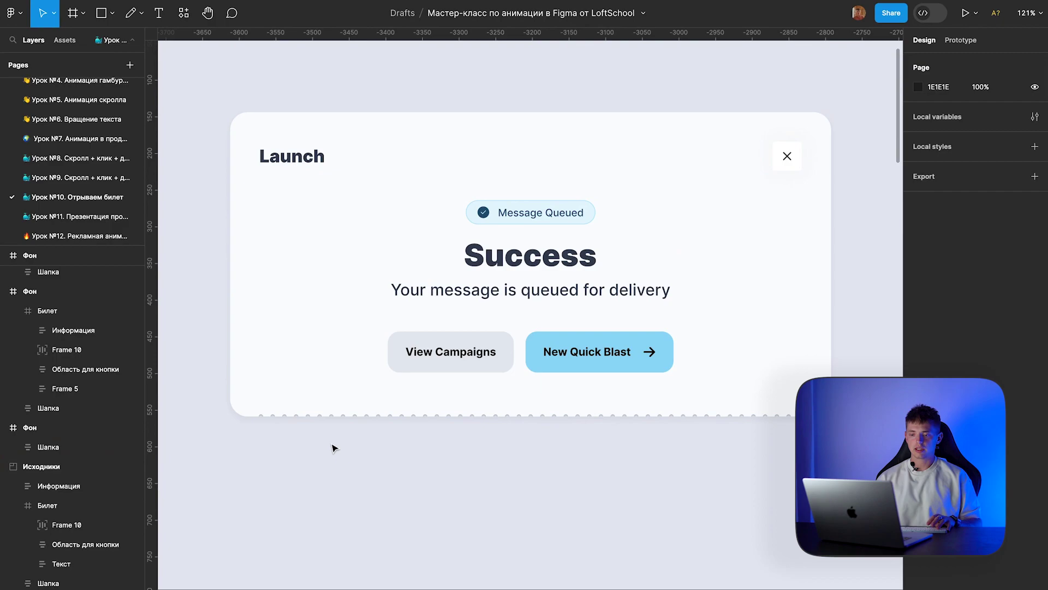
Step: Duplicate the perforated dot row below the header card and select the copy
scroll(332, 448, "up", 10)
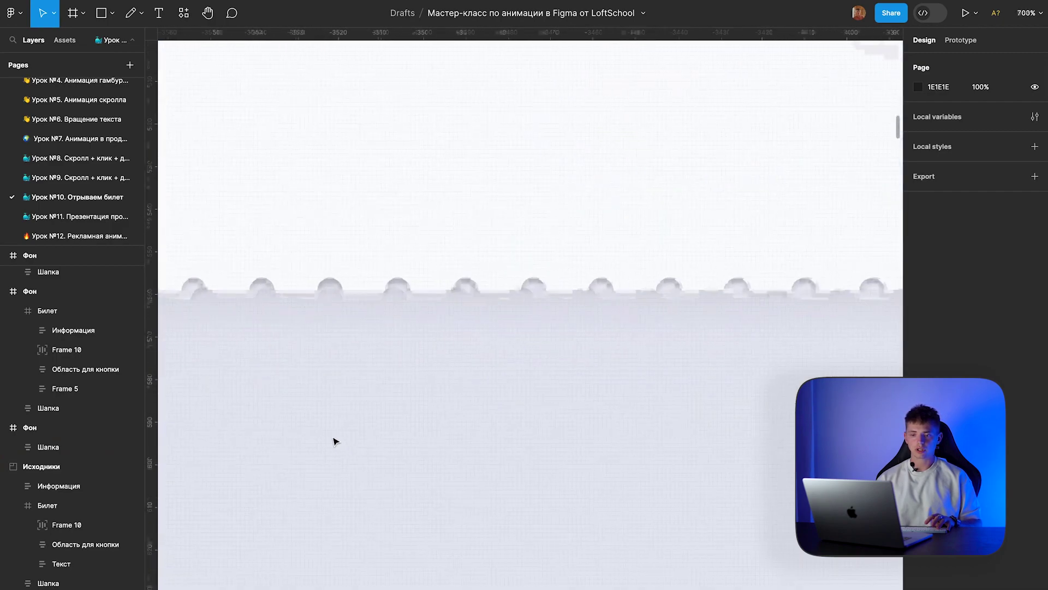
scroll(334, 441, "down", 6)
left_click(354, 387)
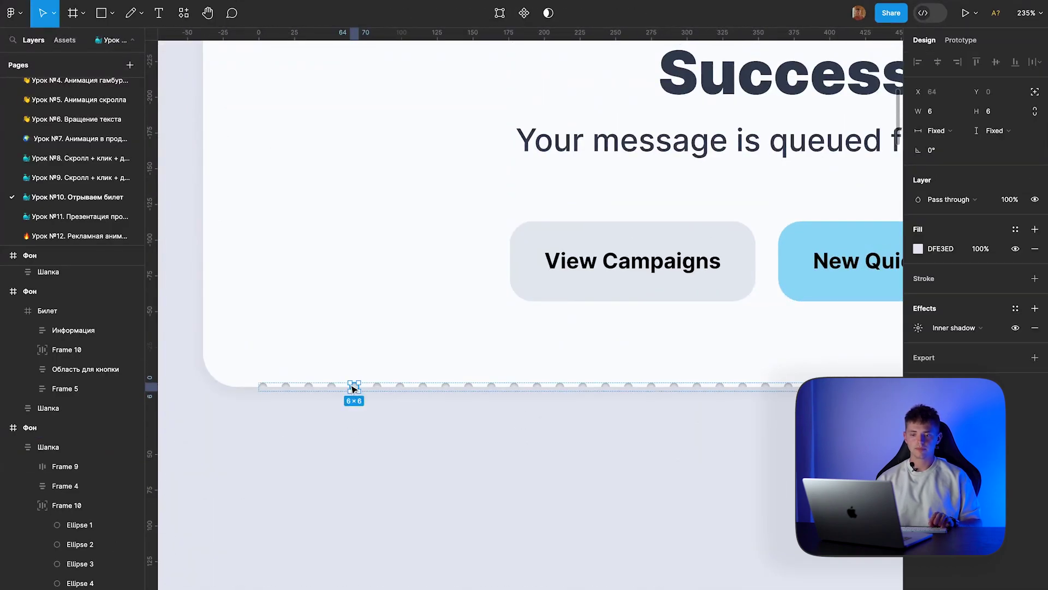
key("Escape")
left_click_drag(321, 389, 328, 483)
left_click(351, 435)
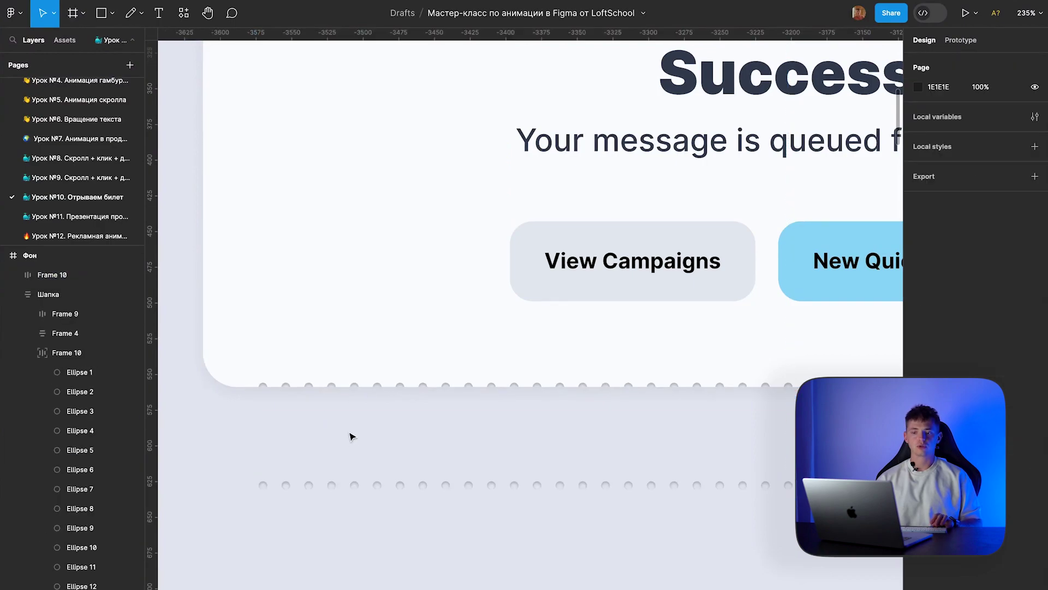
left_click(292, 484)
Step: Copy a single perforation dot from the duplicated row to above it
scroll(319, 478, "right", 5)
scroll(319, 479, "right", 3)
scroll(319, 478, "left", 6)
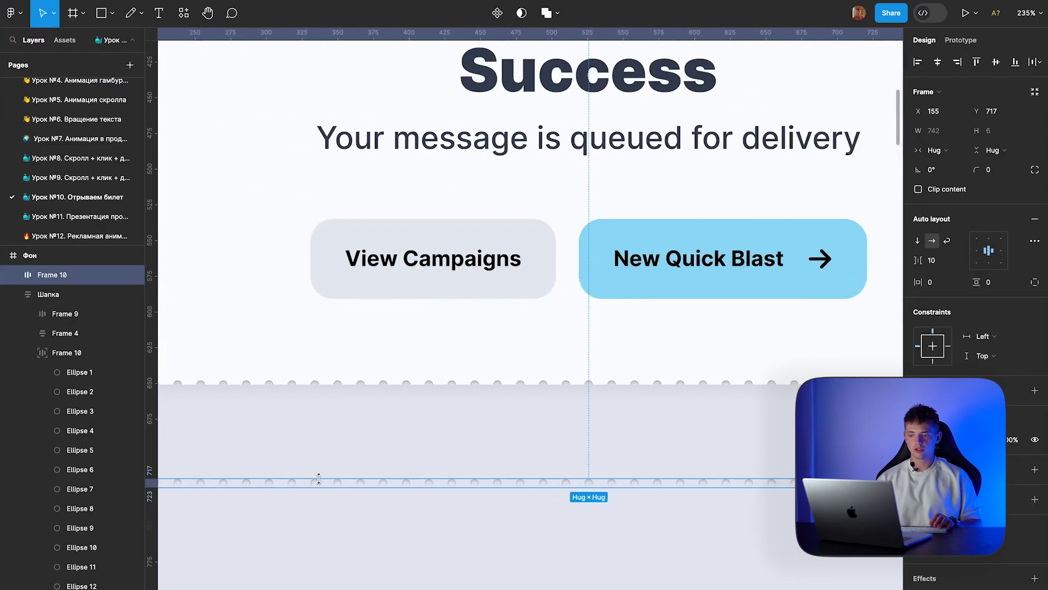
scroll(319, 479, "up", 3)
scroll(358, 485, "up", 3)
scroll(358, 480, "up", 3)
scroll(398, 484, "up", 3)
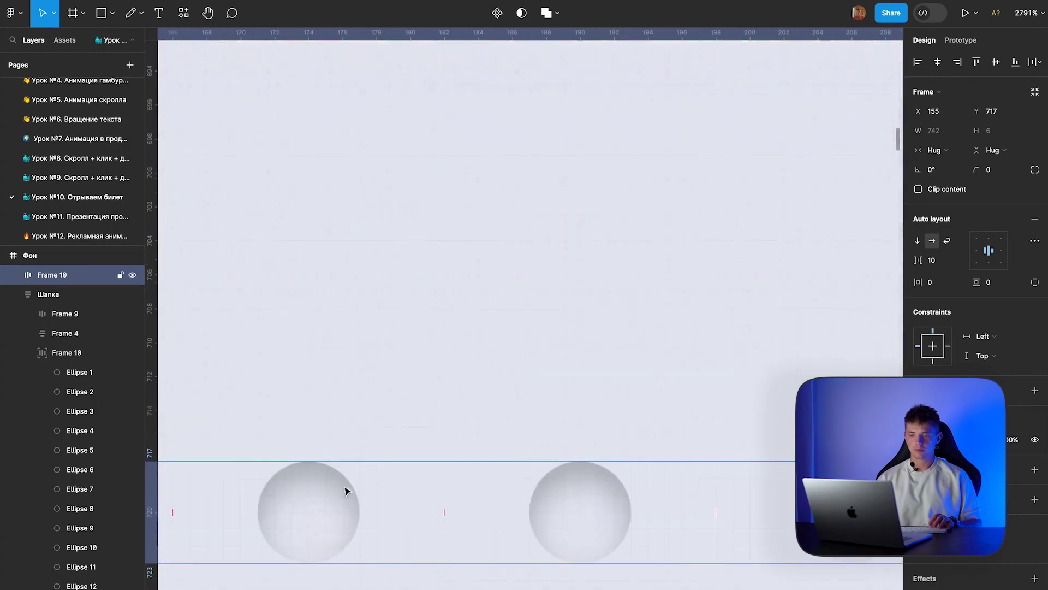
left_click(311, 499)
left_click_drag(311, 498, 345, 278)
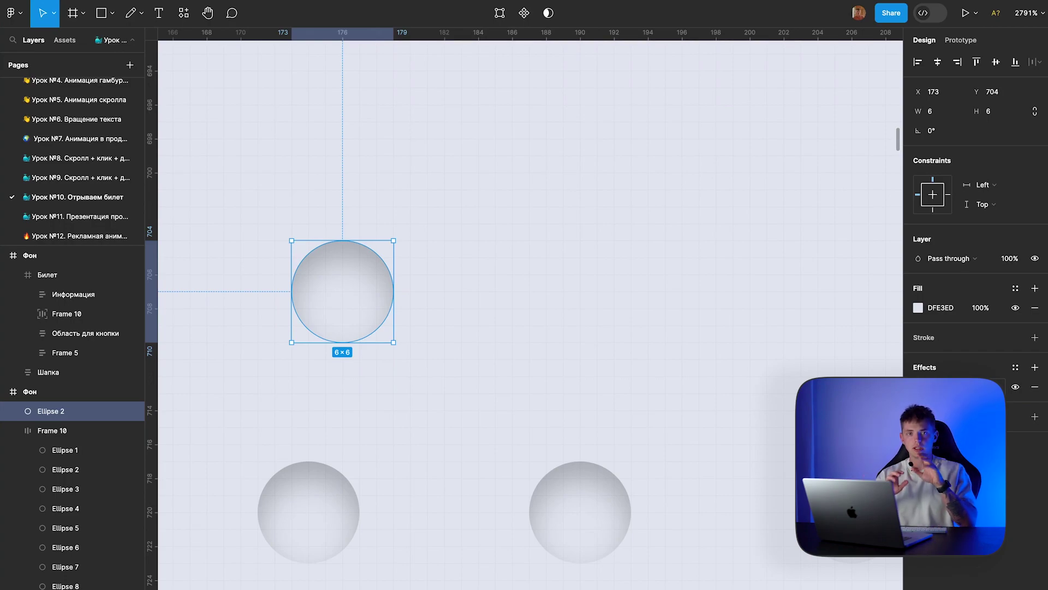
Step: Try a drop shadow on the copied dot, revert it to inner shadow, then delete it
left_click(928, 387)
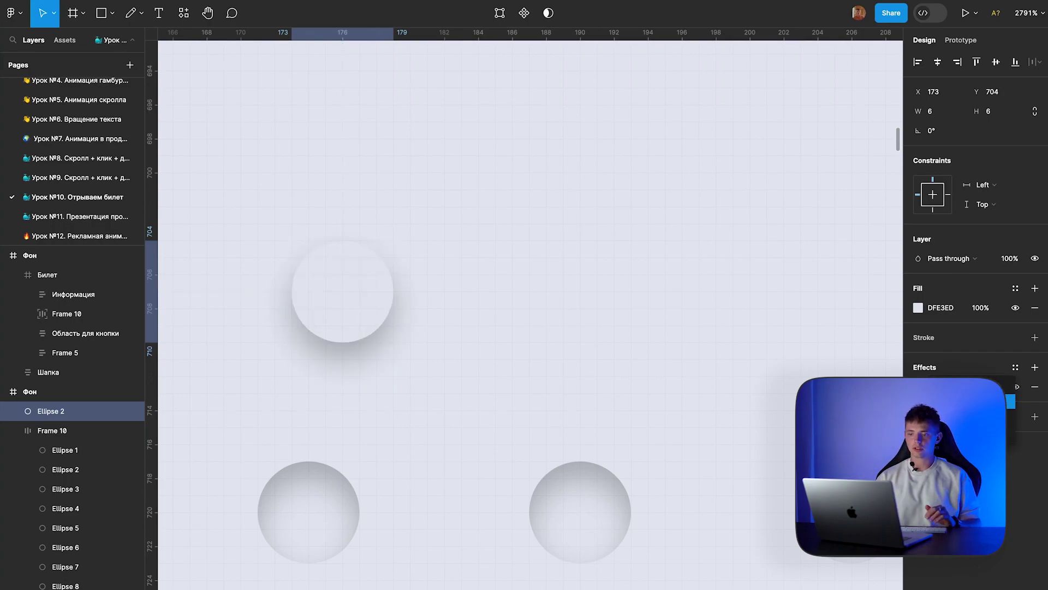
left_click(928, 387)
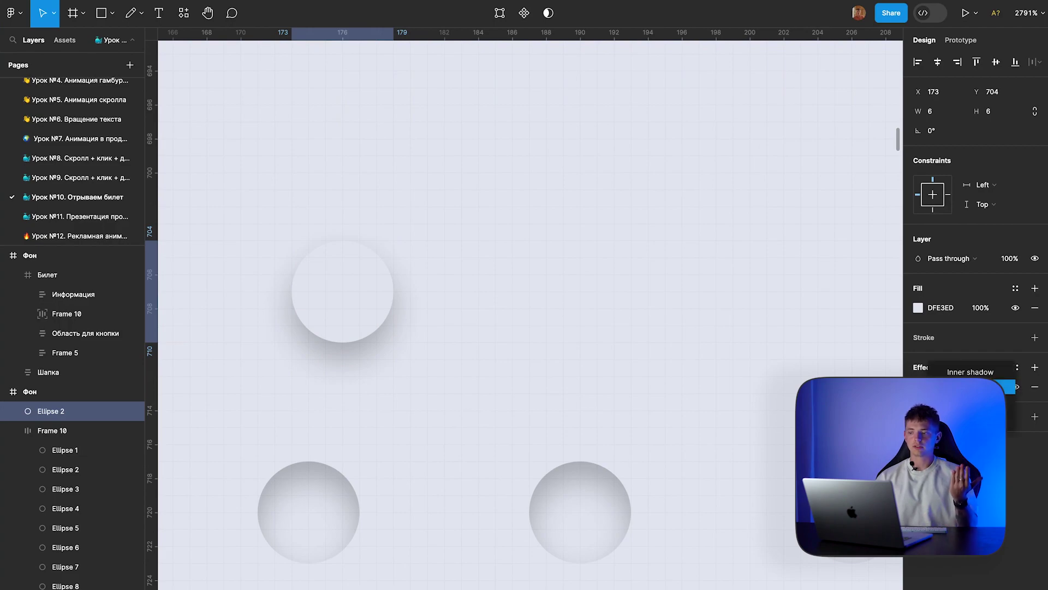
left_click(968, 373)
left_click(615, 309)
left_click(398, 295)
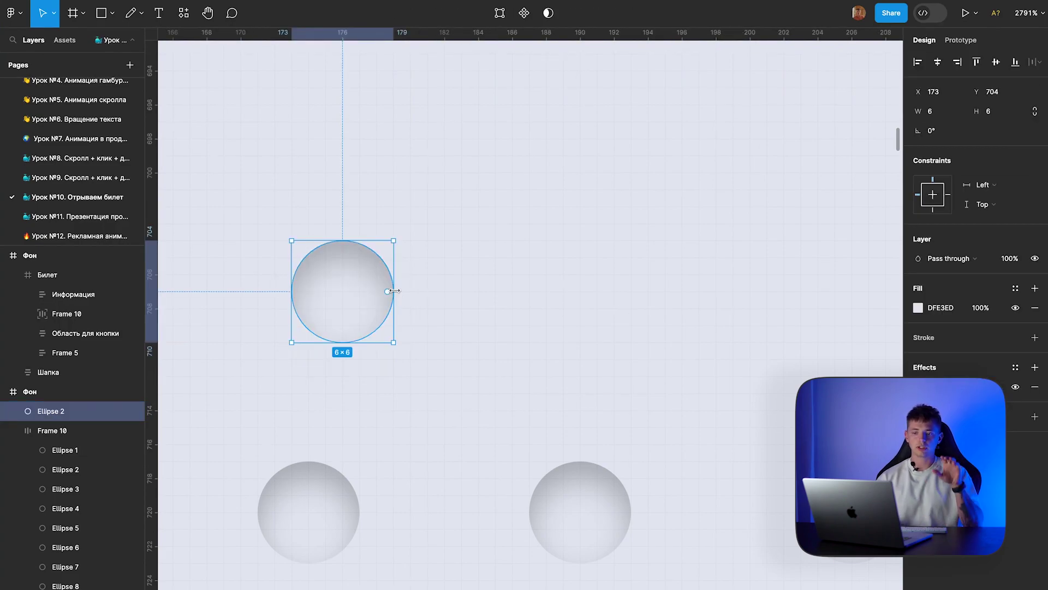
key("Delete")
Step: Reselect the row of perforation circles and inspect the layout down toward the sources
scroll(397, 296, "down", 5)
scroll(382, 306, "down", 5)
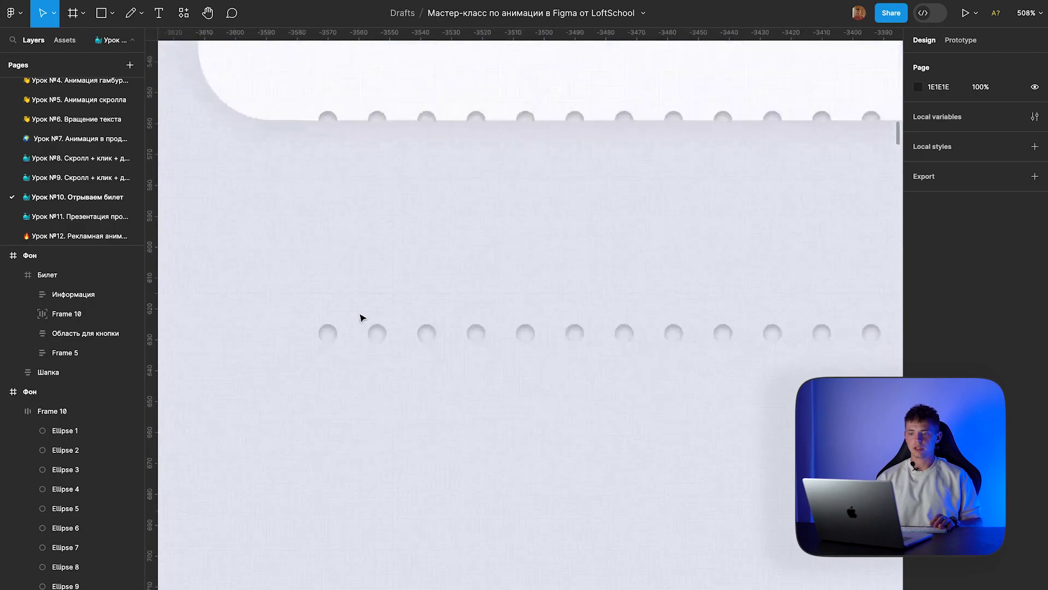
left_click(355, 335)
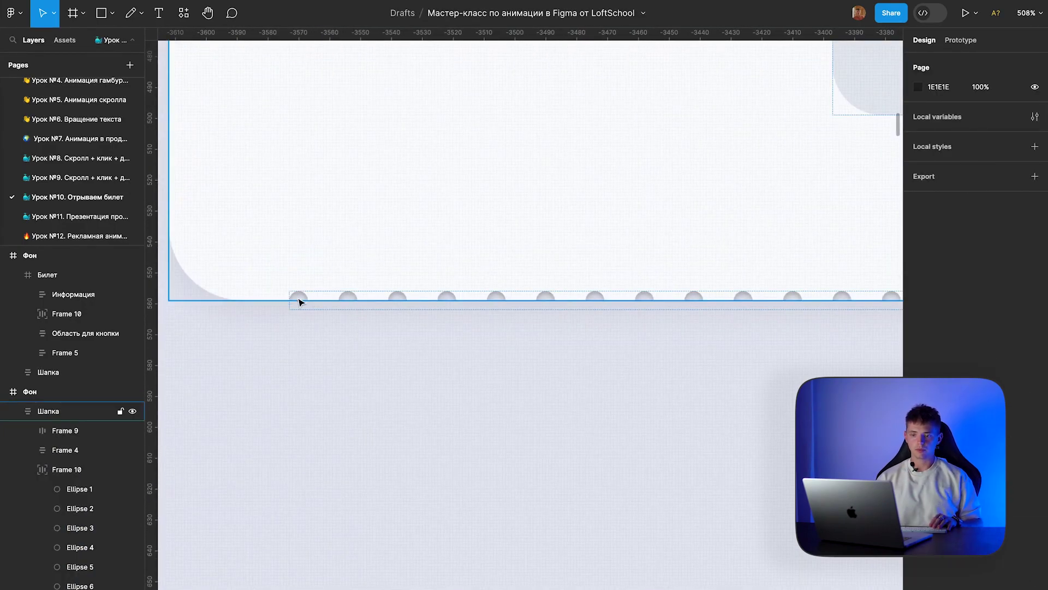
scroll(345, 350, "down", 5)
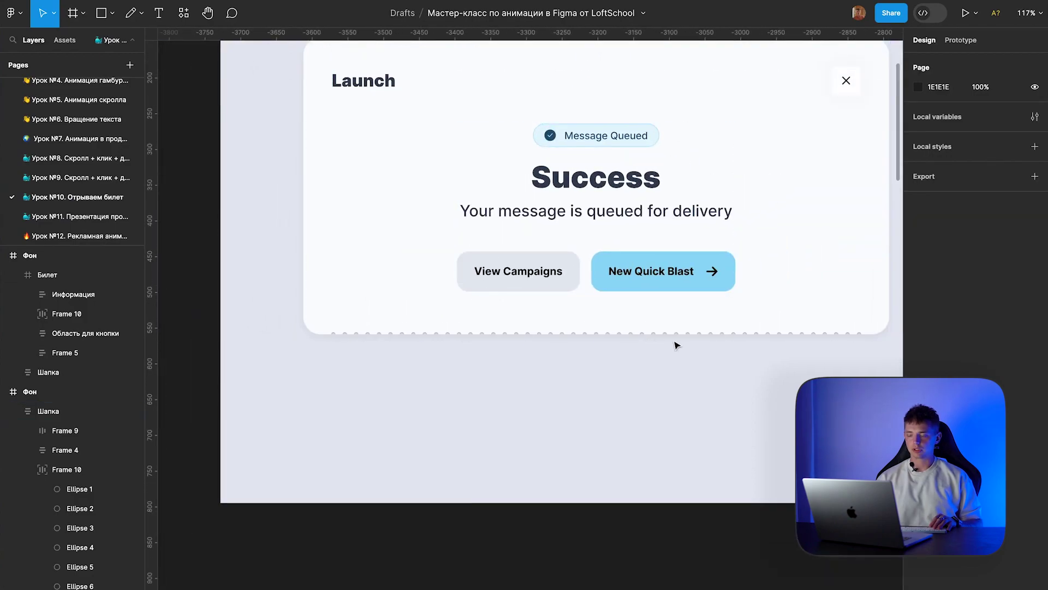
scroll(489, 365, "up", 3)
scroll(466, 344, "down", 5)
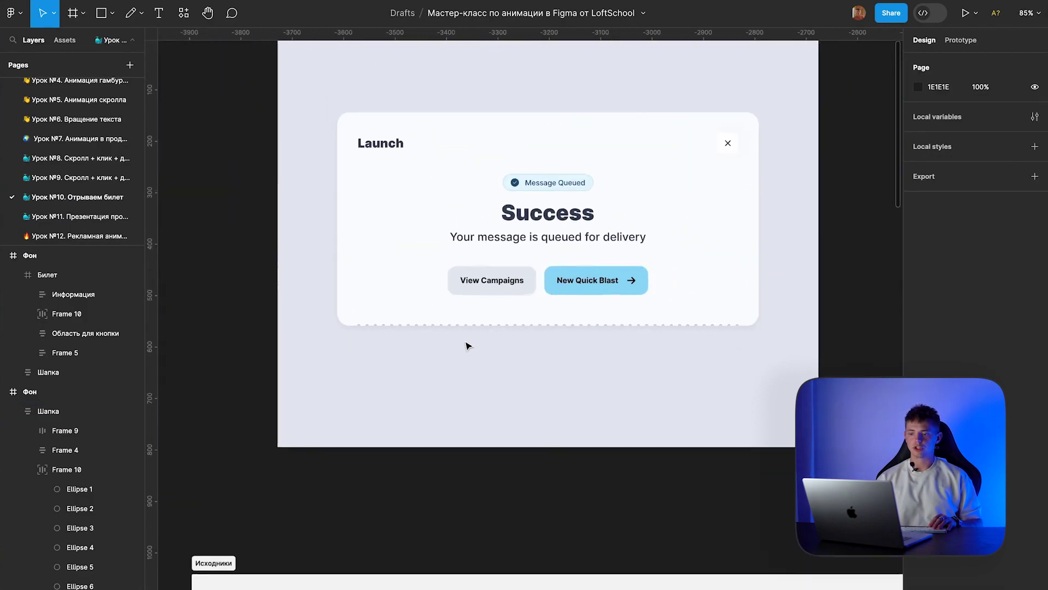
scroll(468, 350, "down", 4)
Step: Paste the Билет ticket from the sources into the Фон background frame
left_click(704, 508)
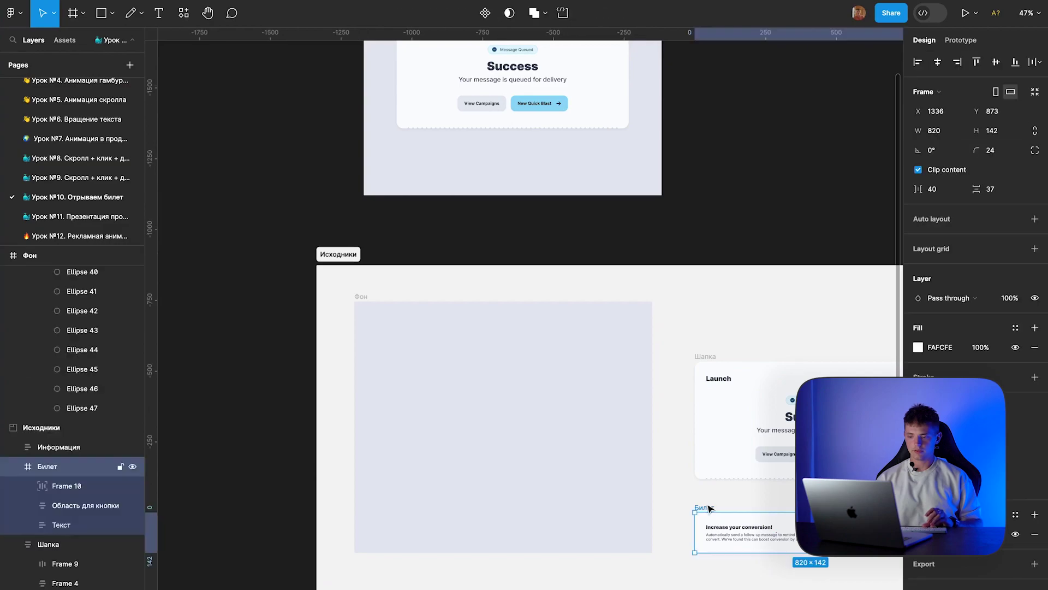
scroll(527, 315, "up", 5)
scroll(496, 272, "up", 5)
scroll(492, 267, "up", 5)
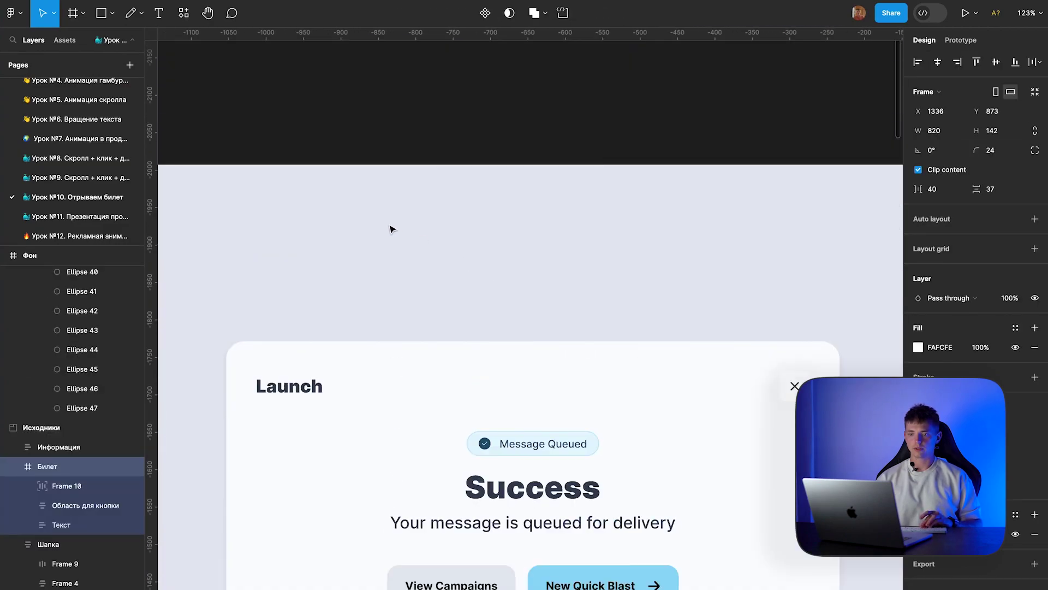
scroll(391, 227, "left", 3)
left_click(297, 160)
key("ctrl+v")
Step: Move the pasted ticket up to Y≈651 so it meets the Success card's perforated seam
scroll(461, 236, "down", 5)
scroll(541, 357, "down", 3)
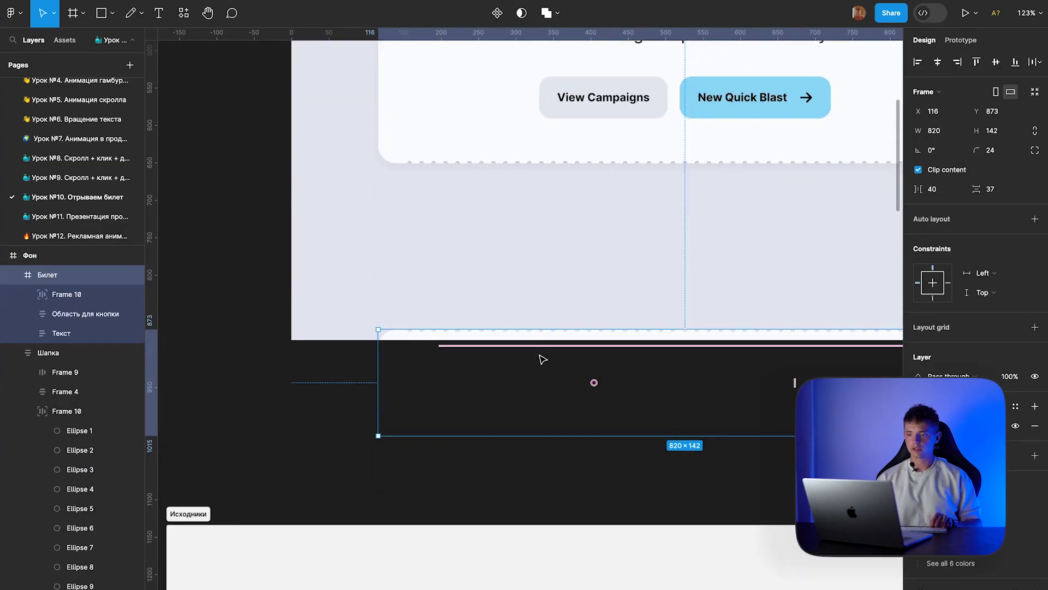
left_click_drag(540, 358, 532, 181)
scroll(529, 201, "up", 2)
scroll(408, 122, "up", 5)
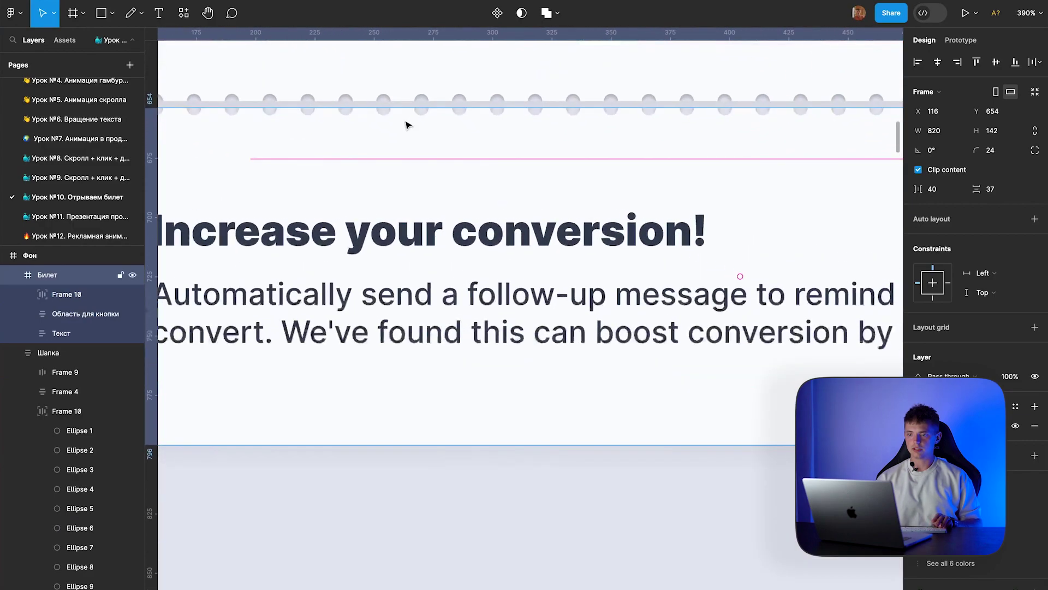
scroll(404, 157, "up", 2)
scroll(404, 156, "up", 5)
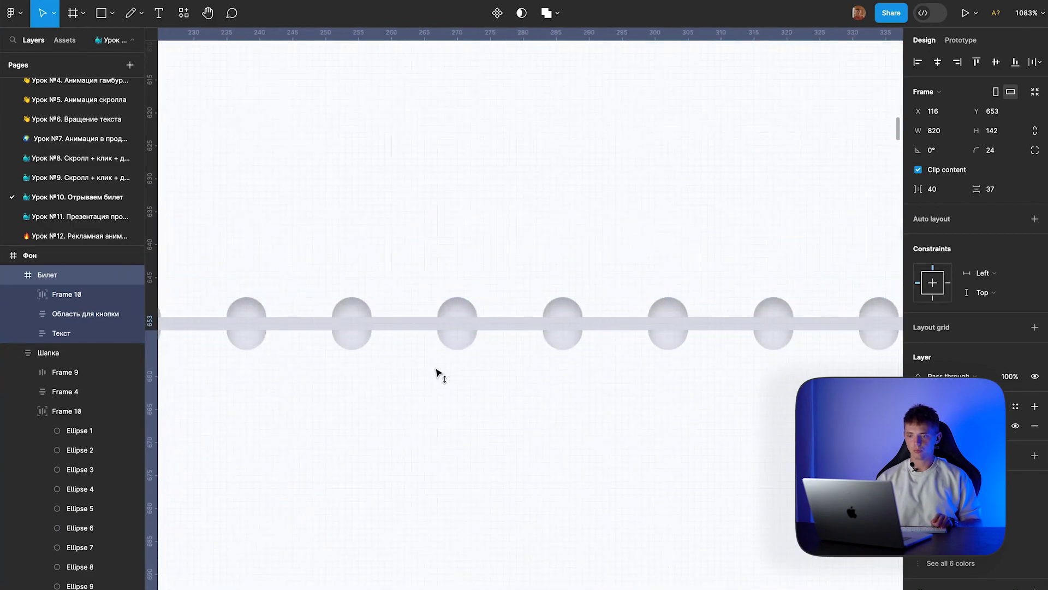
left_click_drag(437, 376, 437, 362)
scroll(437, 362, "down", 5)
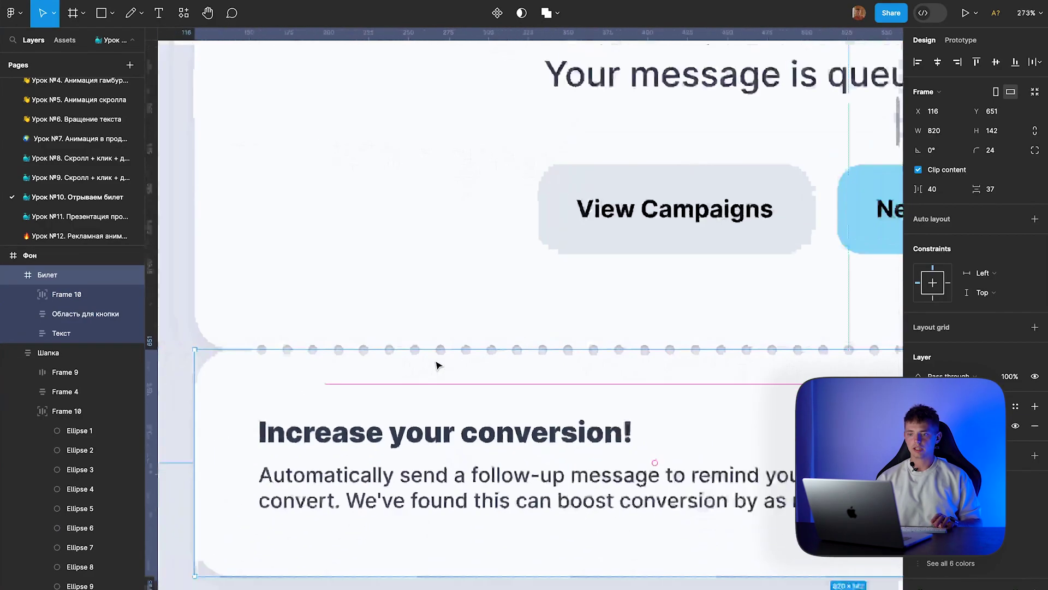
scroll(358, 354, "down", 5)
left_click(307, 342)
scroll(307, 342, "up", 5)
Step: Select both the Success card and ticket and move them about 78 px higher
scroll(307, 342, "up", 3)
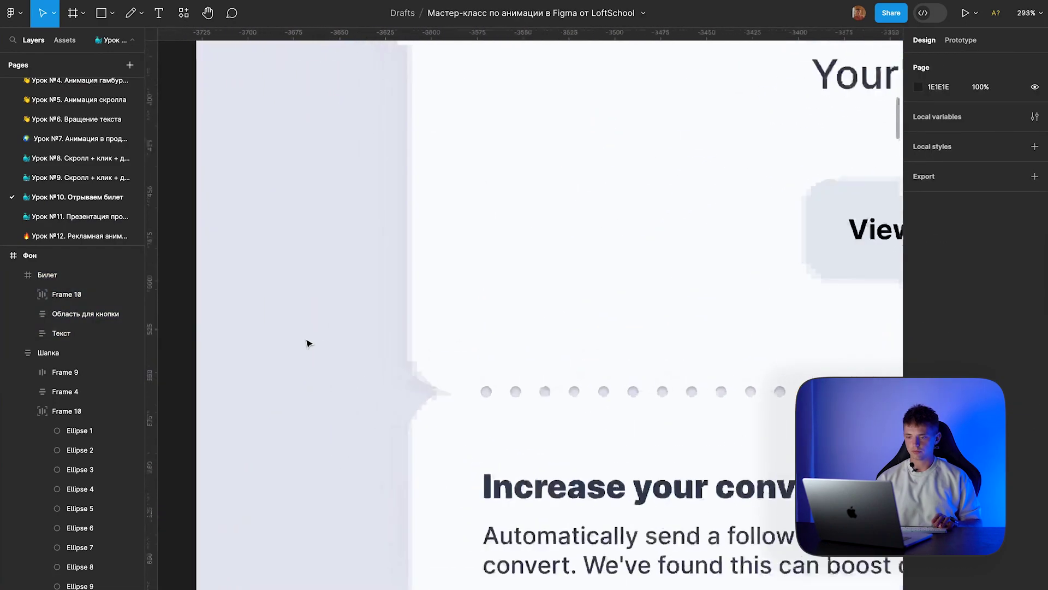
scroll(307, 342, "right", 5)
scroll(307, 342, "right", 5)
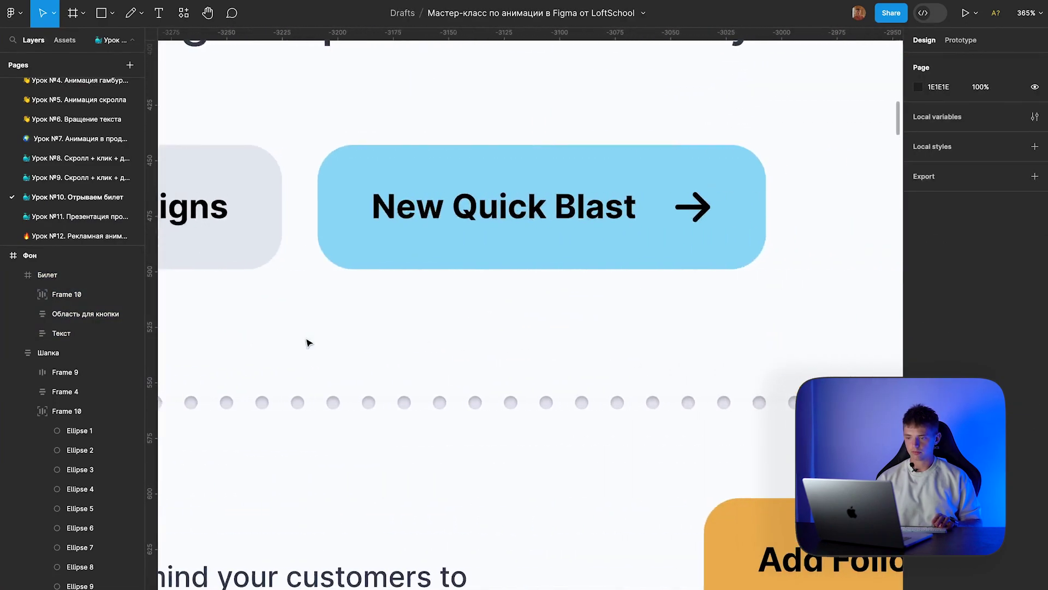
scroll(307, 342, "right", 3)
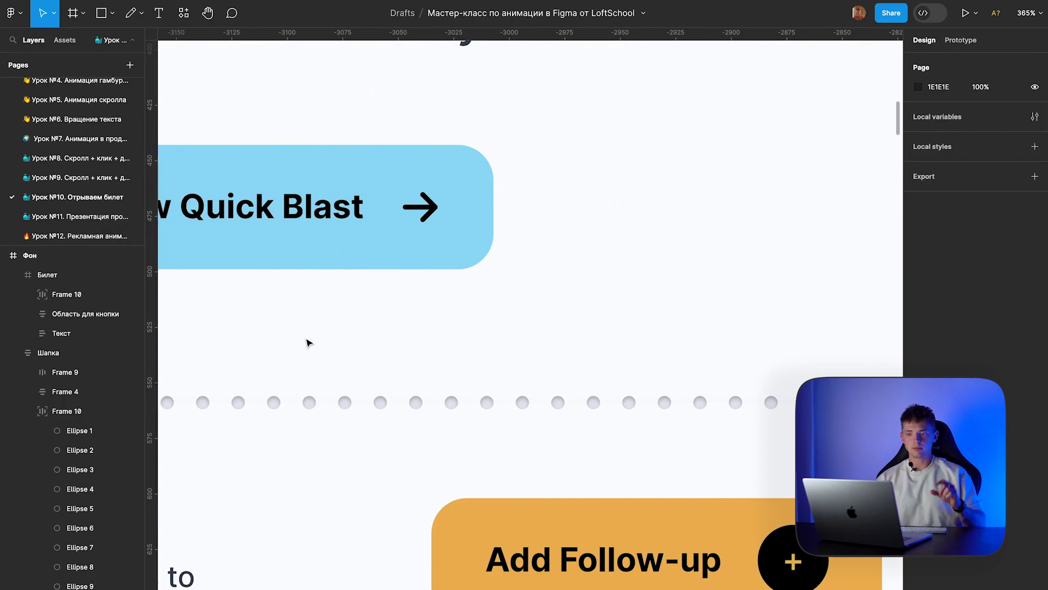
scroll(307, 343, "down", 5)
scroll(307, 343, "left", 2)
scroll(307, 342, "left", 3)
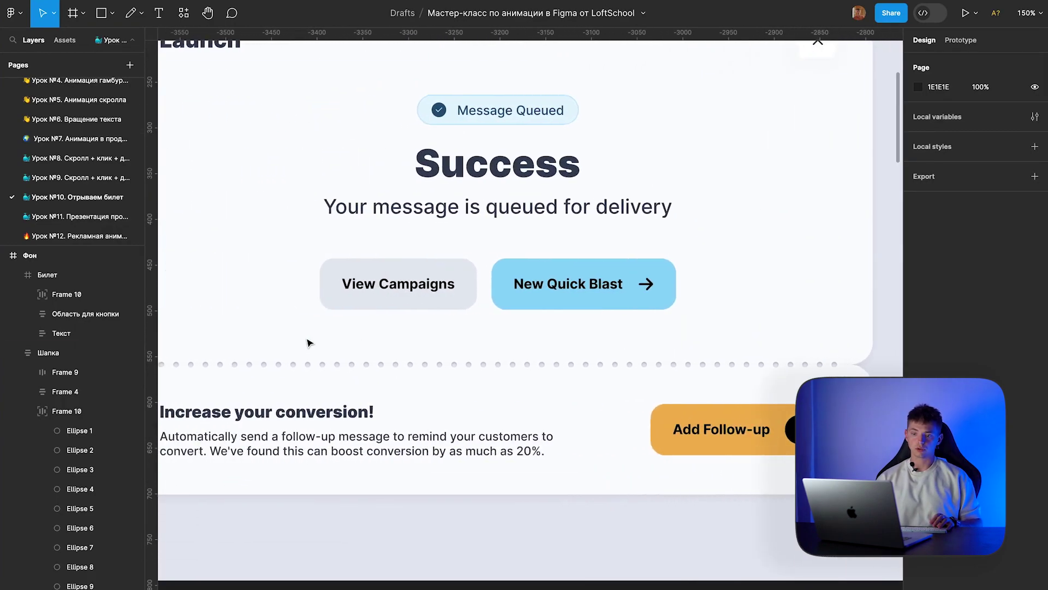
scroll(307, 343, "down", 3)
left_click(349, 324)
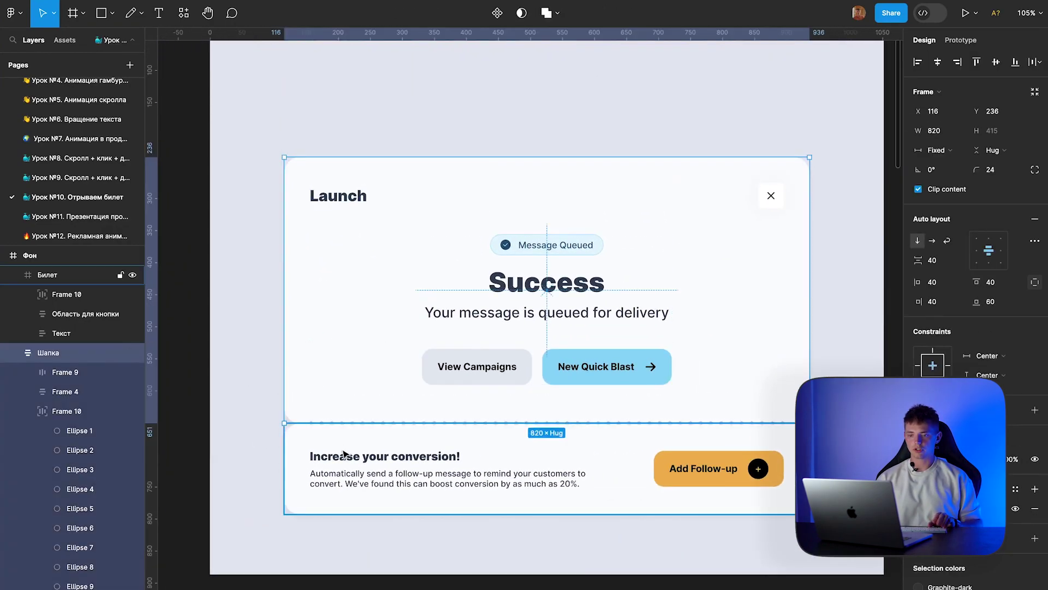
left_click_drag(393, 344, 389, 298)
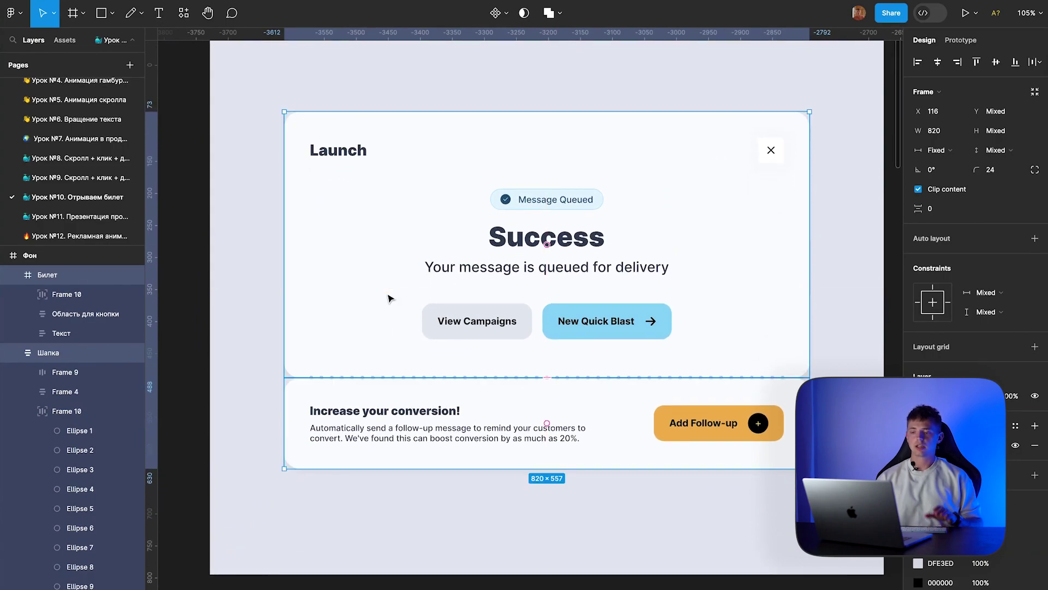
Step: Collapse the Шапка layer, reselect both cards, then select just the Билет ticket
left_click(384, 272)
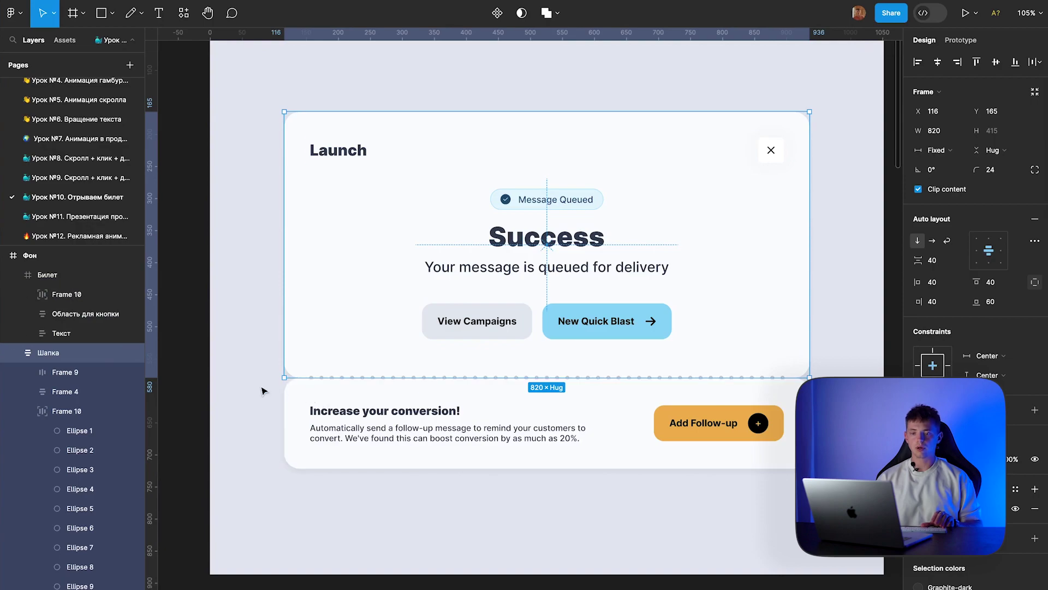
left_click(14, 353)
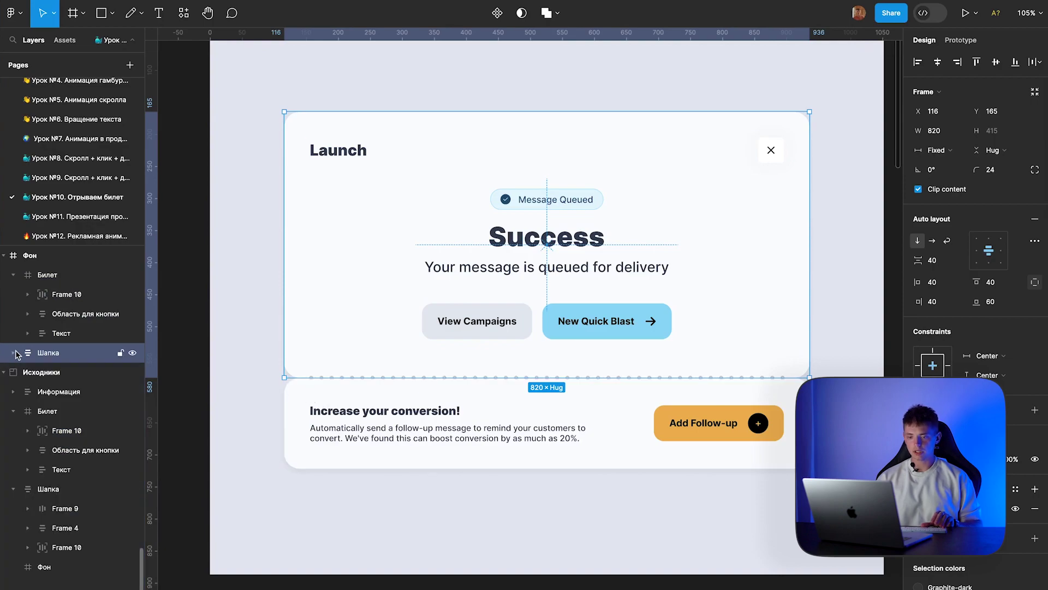
left_click(311, 426)
left_click(385, 275)
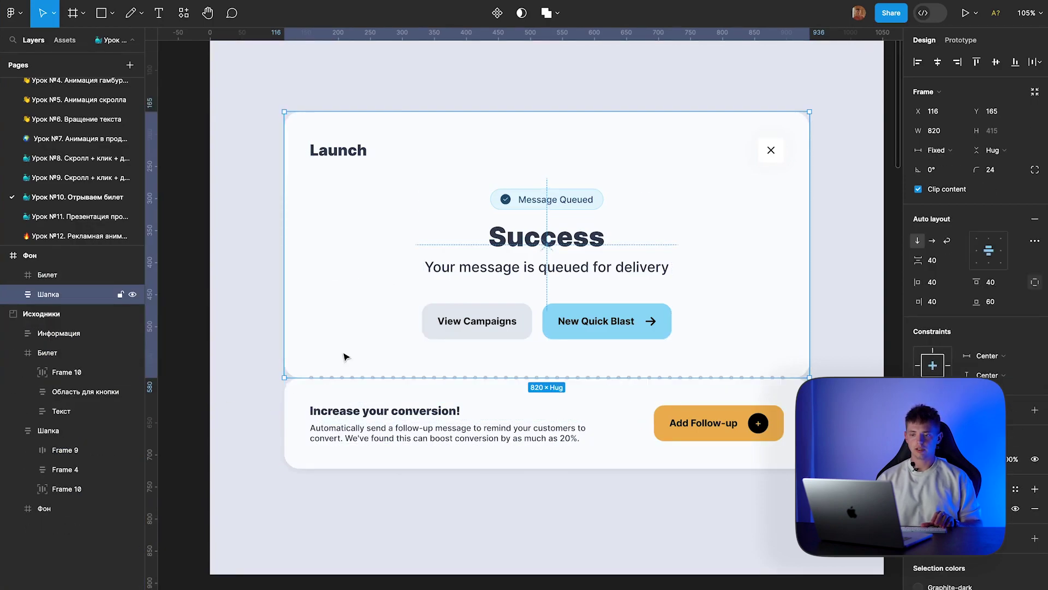
left_click(321, 393, "shift")
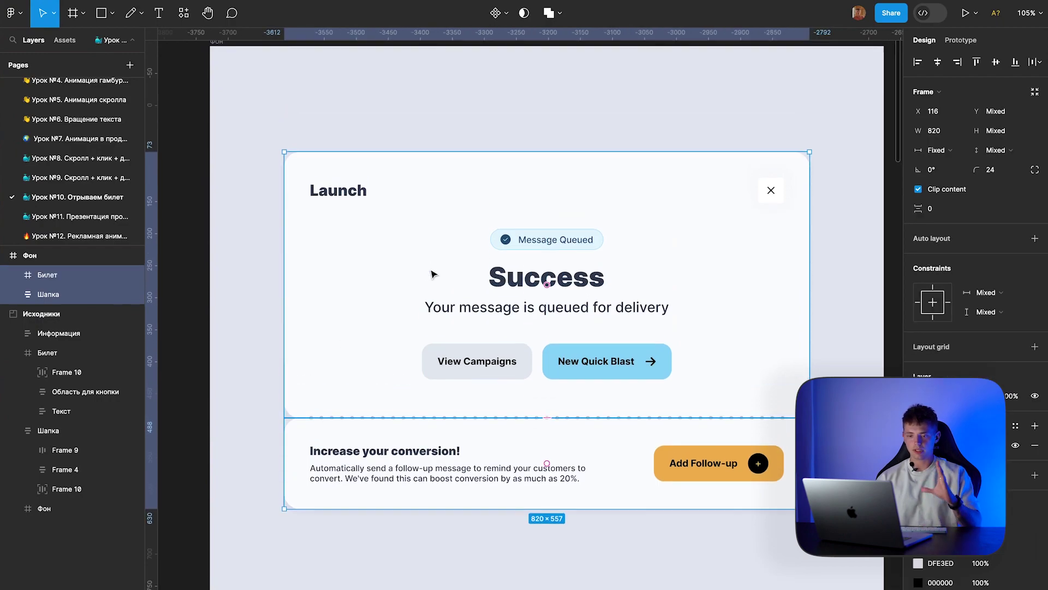
scroll(431, 275, "up", 2)
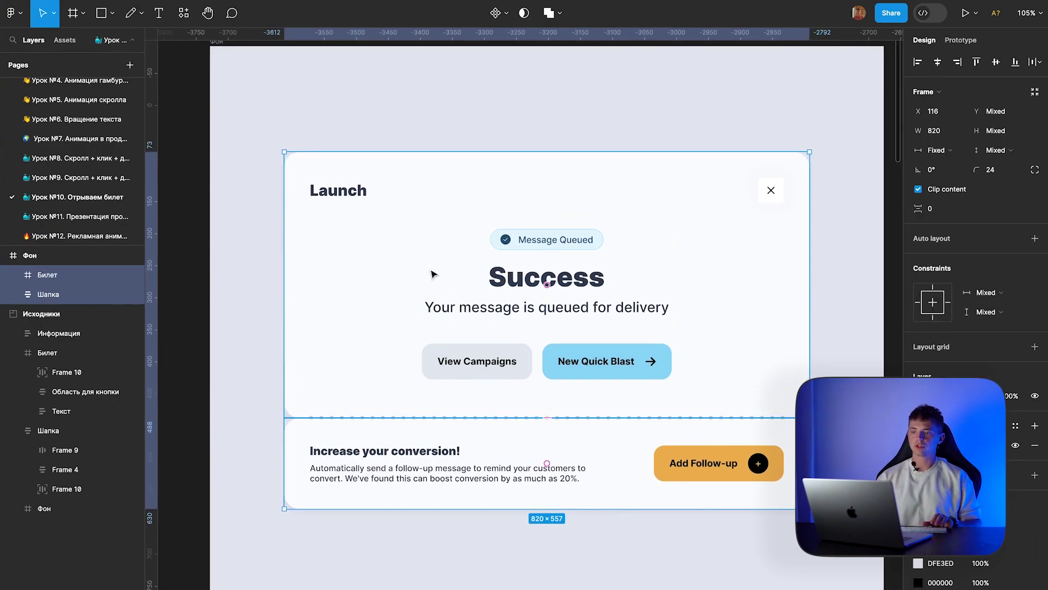
scroll(431, 275, "up", 2)
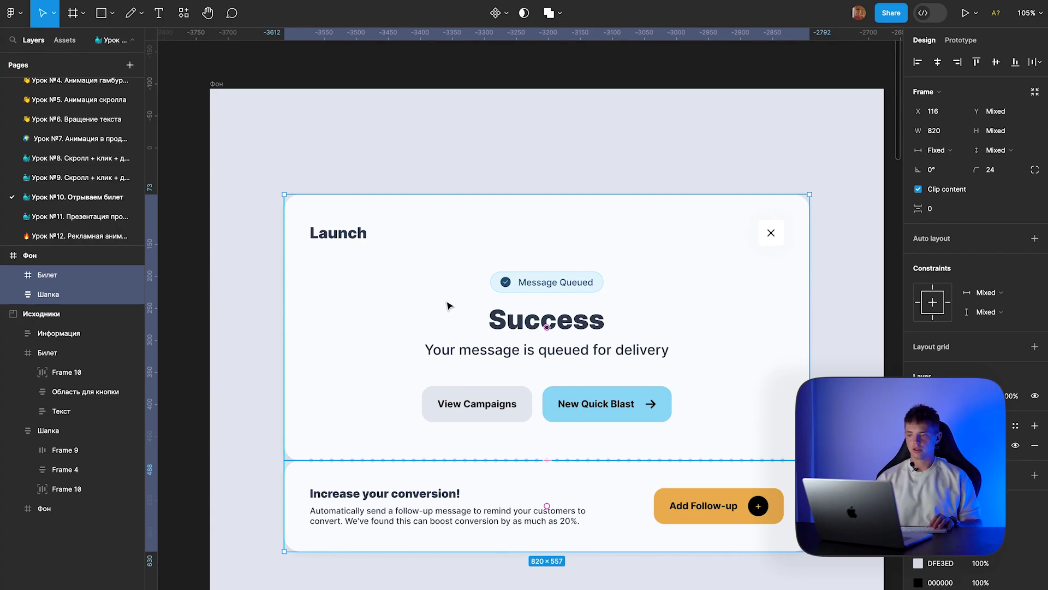
scroll(448, 306, "down", 2, "ctrl")
scroll(381, 379, "right", 1)
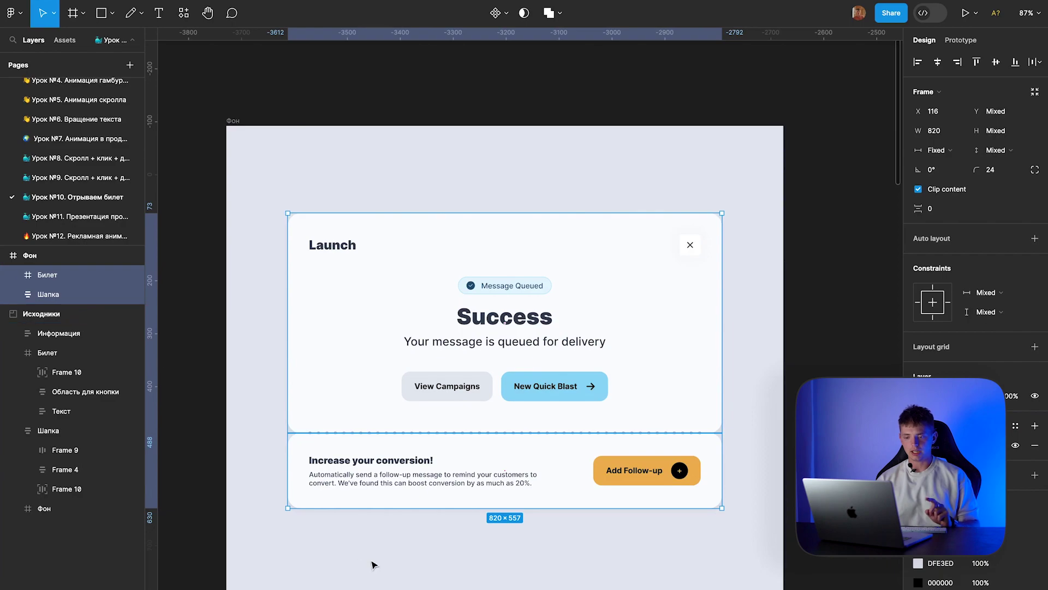
left_click(352, 457)
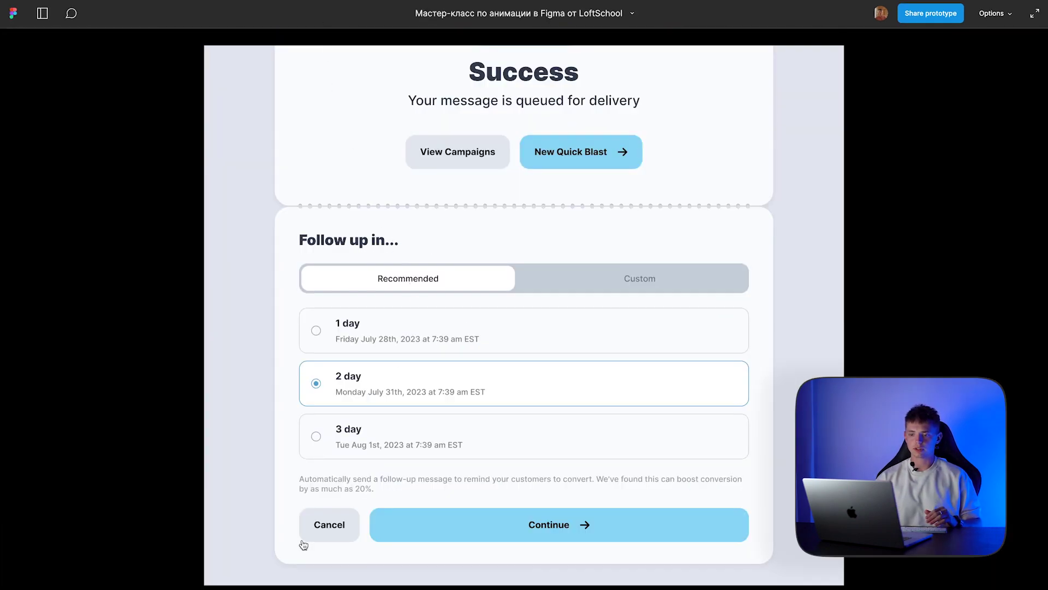
left_click(331, 536)
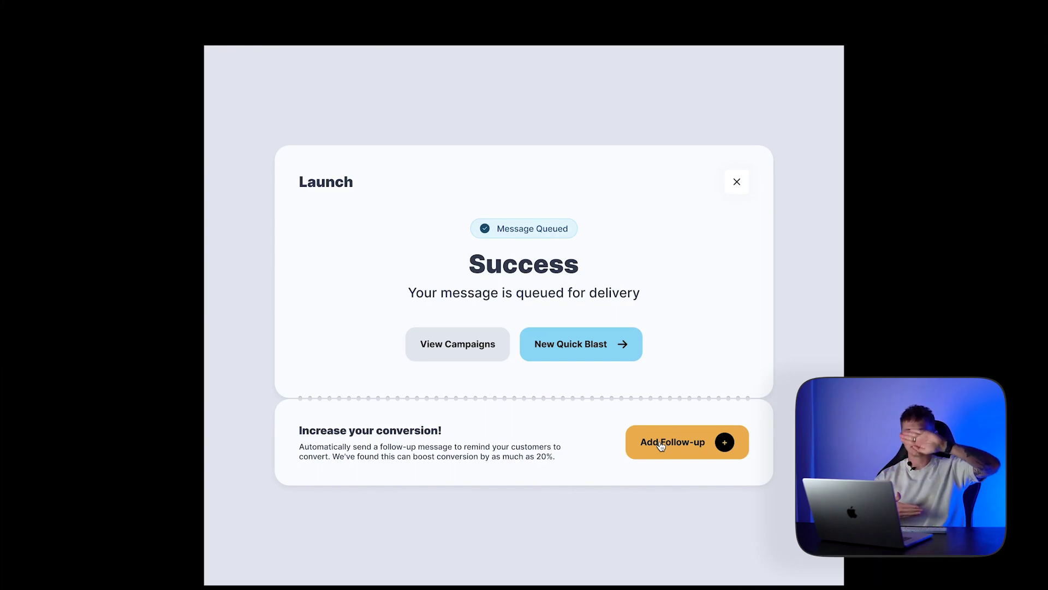
left_click(660, 445)
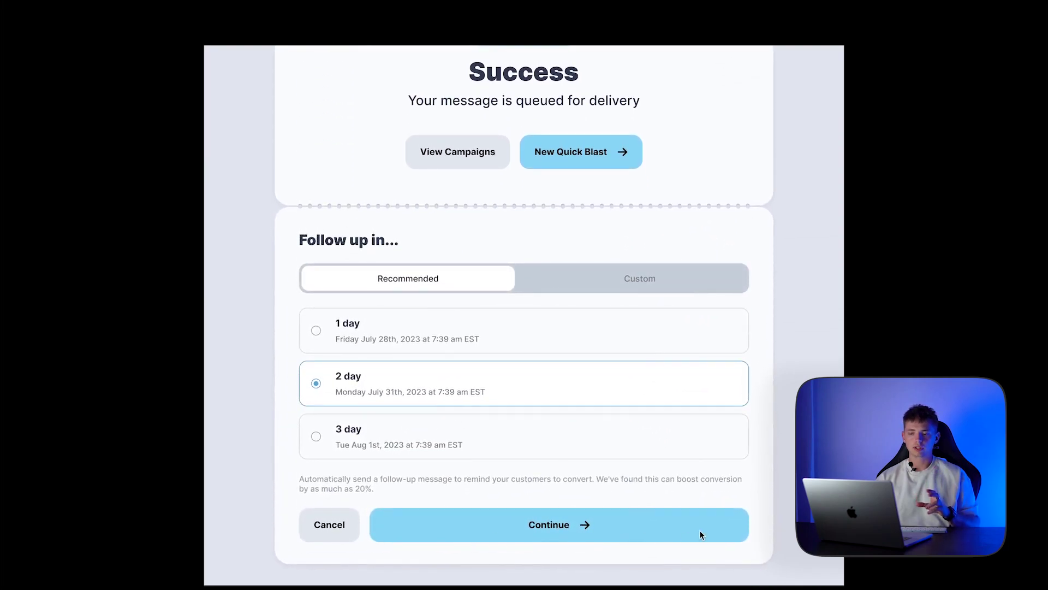
mouse_move(524, 6)
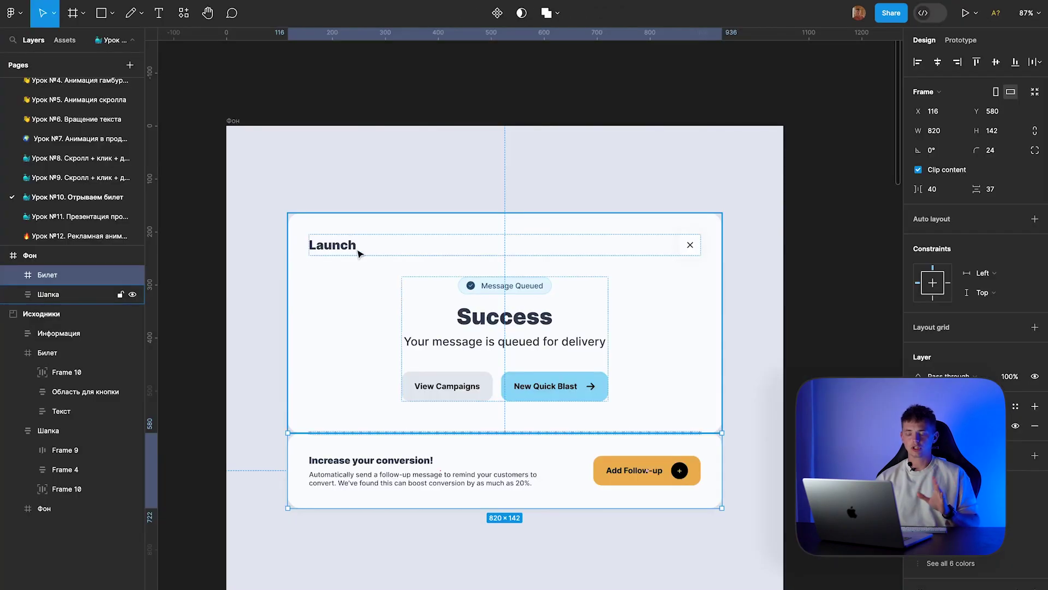
Step: Select the Информация follow-up form frame in the sources
scroll(360, 257, "down", 5)
scroll(377, 273, "down", 2)
scroll(393, 283, "down", 5)
scroll(393, 288, "right", 5)
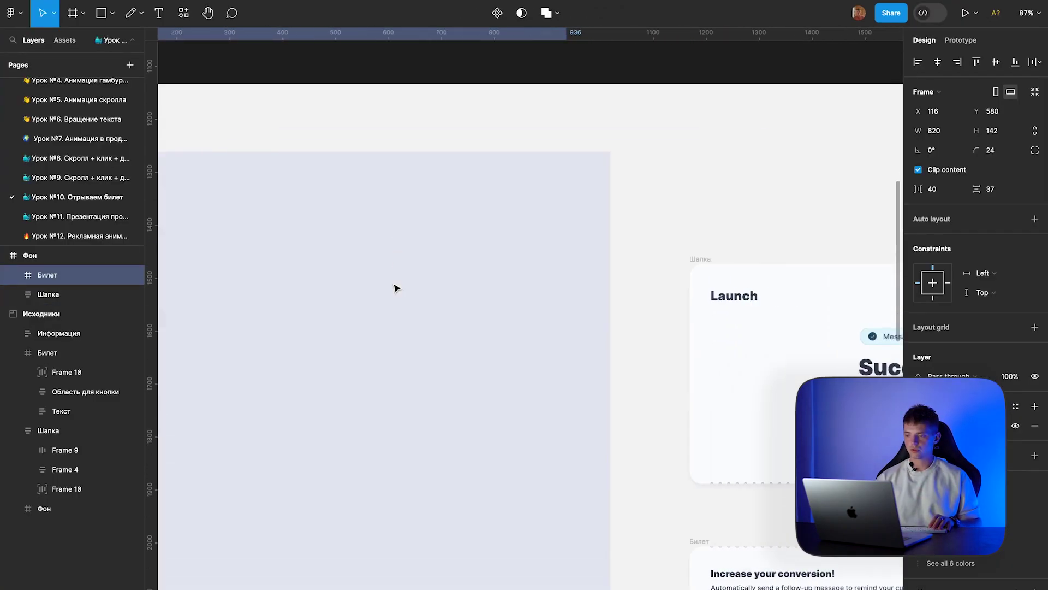
scroll(404, 289, "right", 3)
scroll(448, 328, "down", 3)
scroll(492, 383, "down", 3)
scroll(437, 328, "right", 8)
scroll(410, 300, "up", 3)
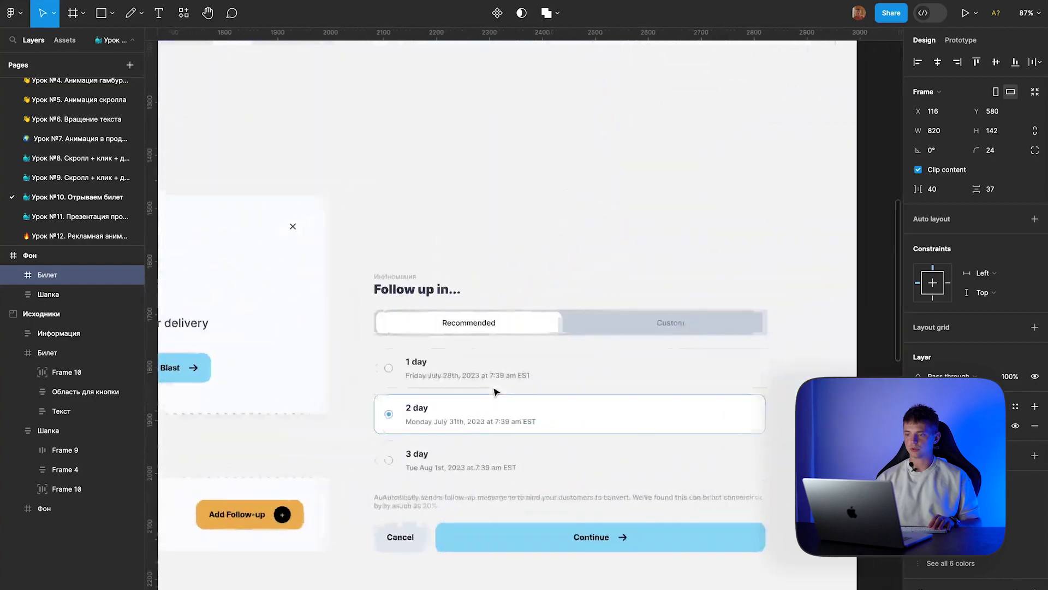
left_click(382, 277)
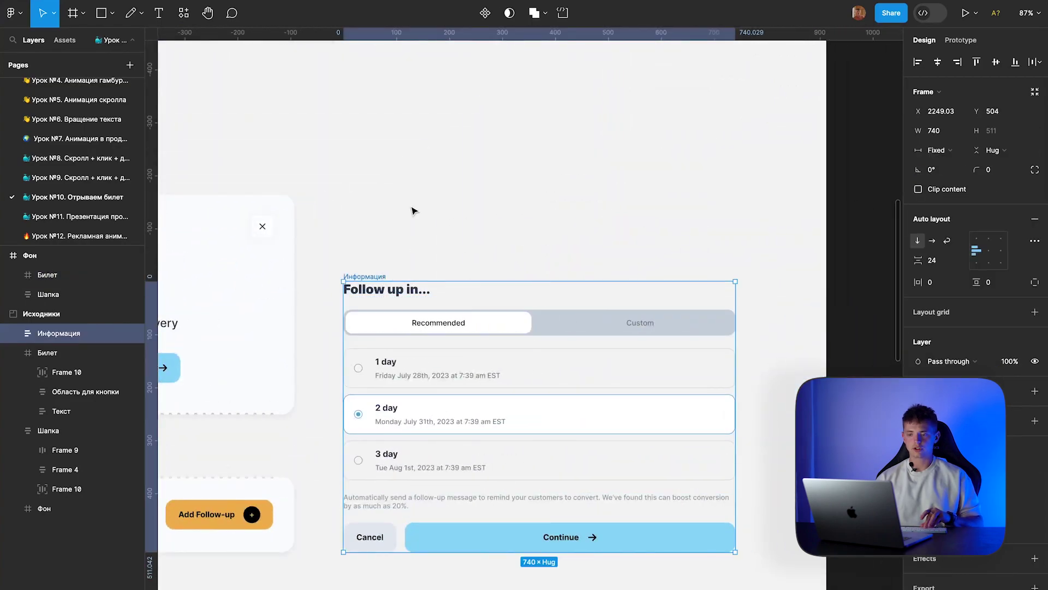
Step: Paste the Информация form into the Билет ticket frame
scroll(414, 210, "left", 3)
scroll(413, 210, "down", 5)
scroll(418, 218, "left", 5)
scroll(420, 224, "up", 3)
scroll(491, 328, "left", 1)
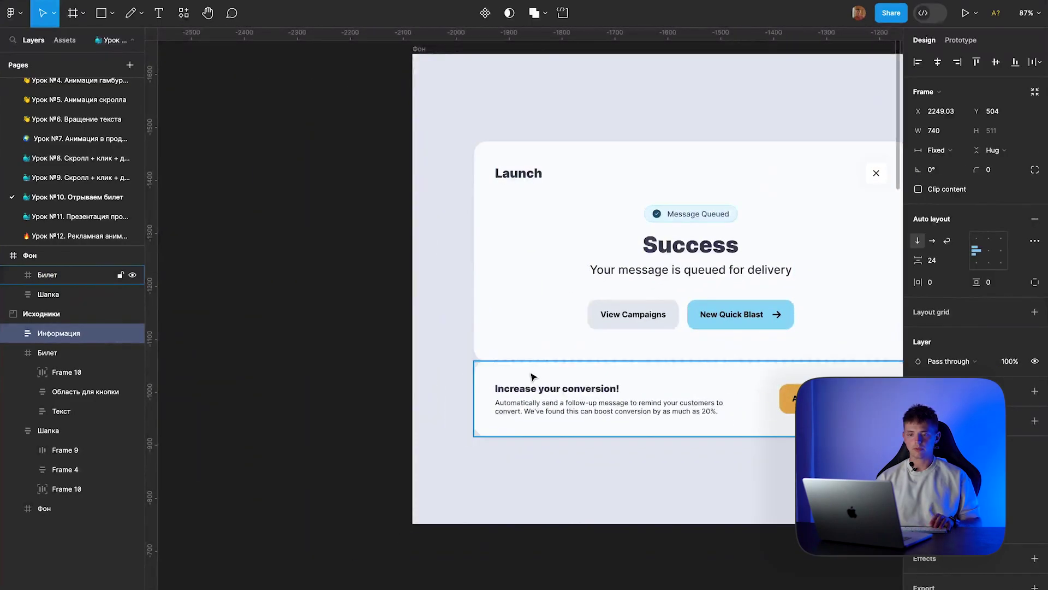
left_click(533, 376)
scroll(533, 377, "left", 3)
key("ctrl+v")
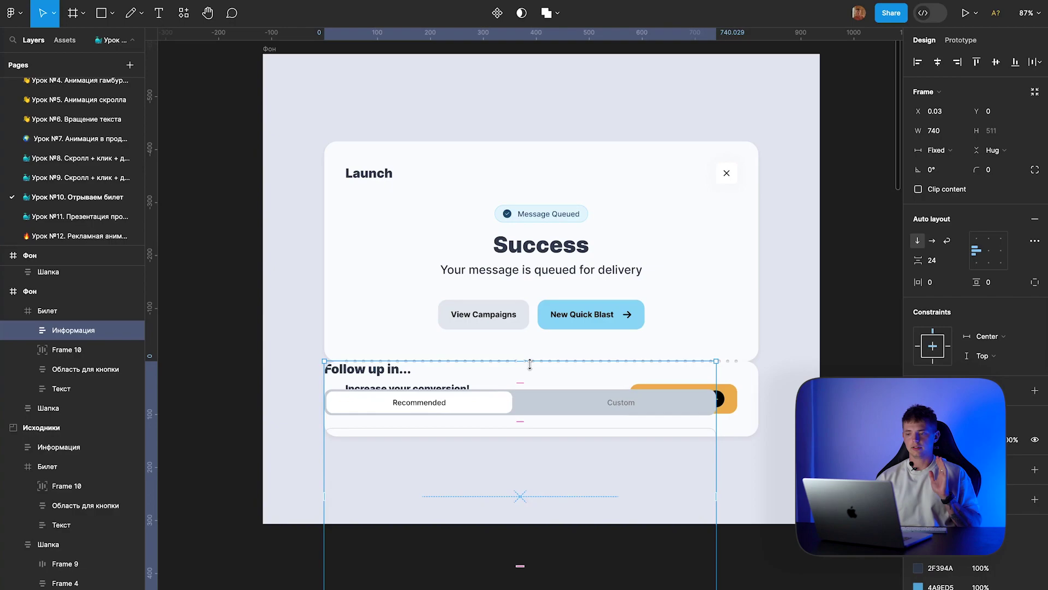
Step: Turn off Clip content on the Билет frame to reveal the form, then select Информация
scroll(530, 364, "up", 2)
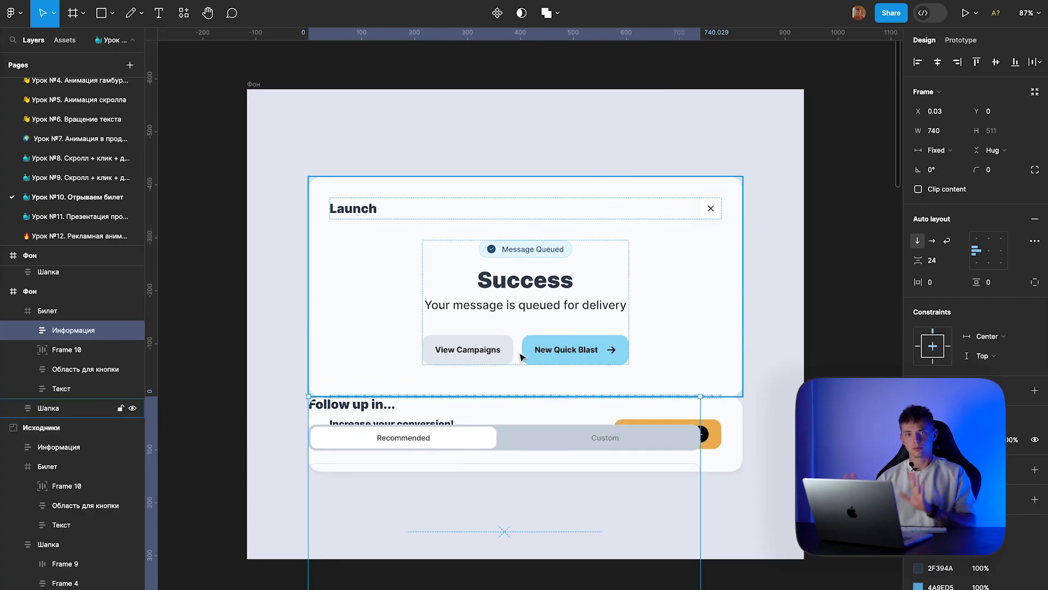
left_click(729, 417)
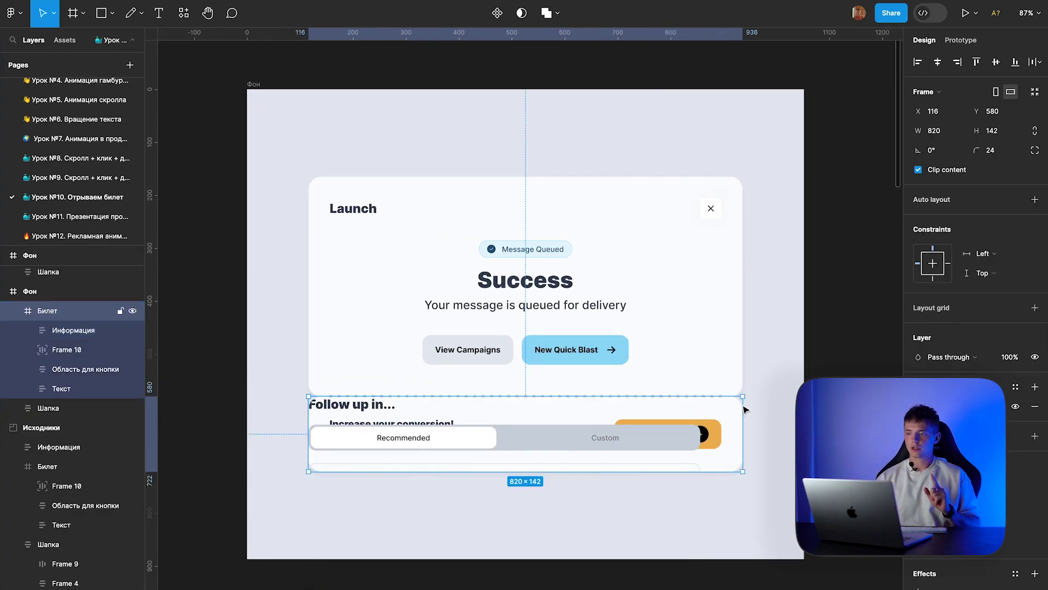
left_click(919, 171)
left_click(264, 94)
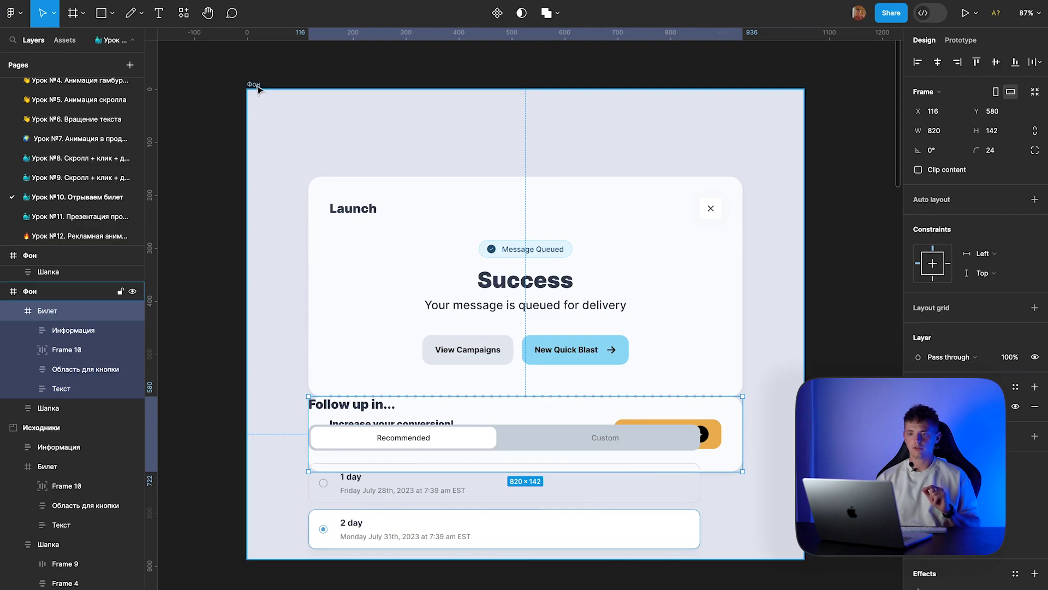
left_click(918, 170)
scroll(525, 294, "down", 3)
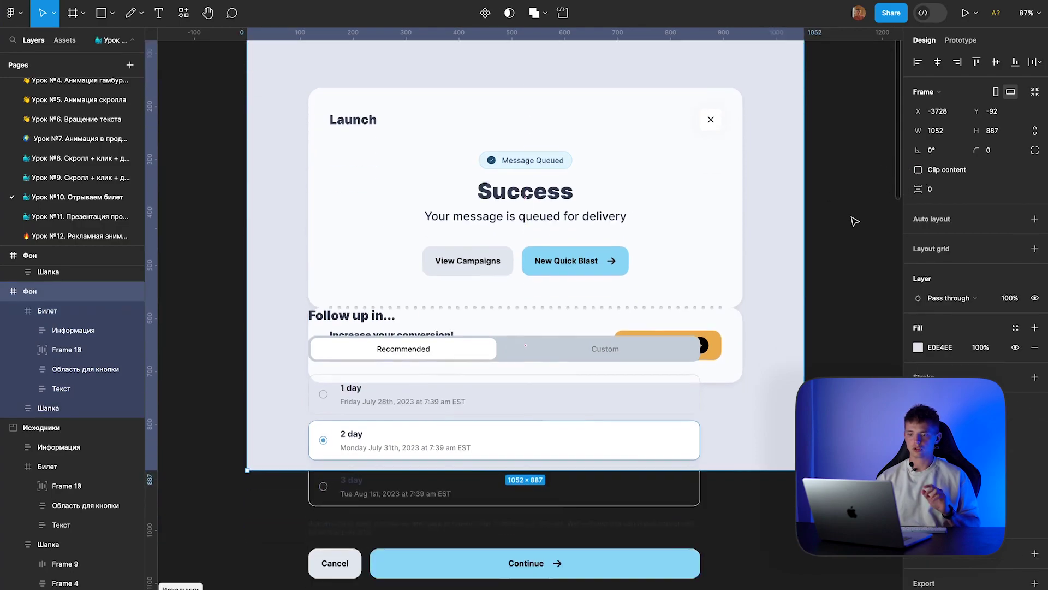
scroll(525, 295, "down", 2)
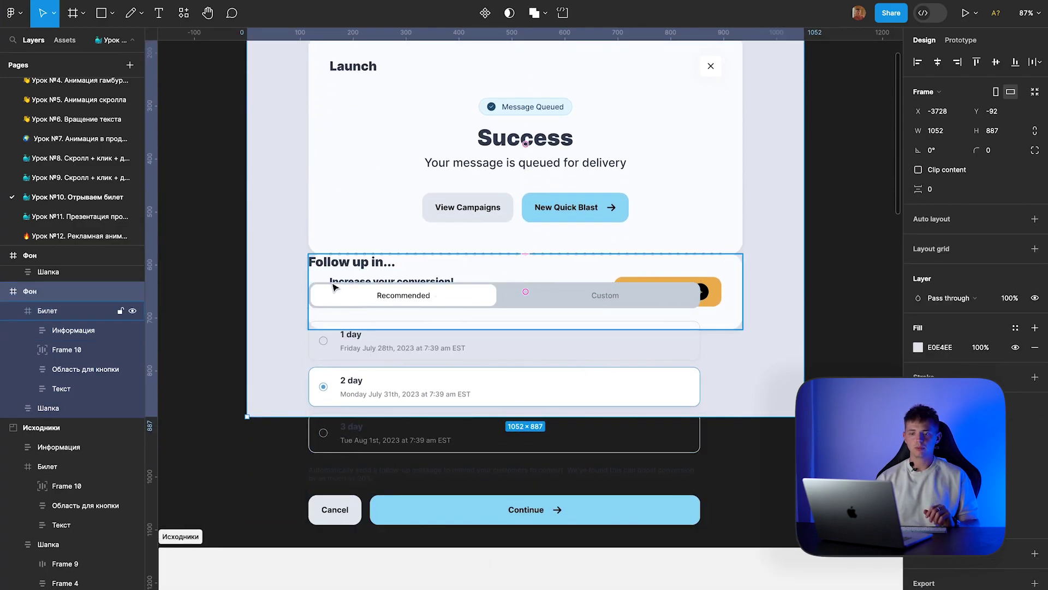
left_click(53, 332)
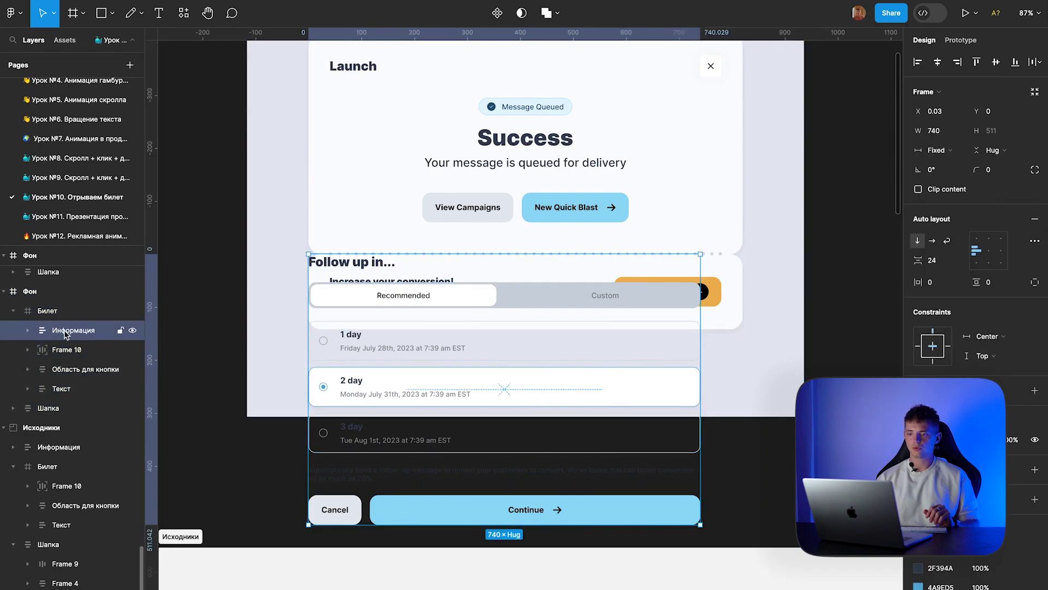
Step: Centre the Информация form horizontally and shift it down to Y 150 below the ticket text
left_click(938, 63)
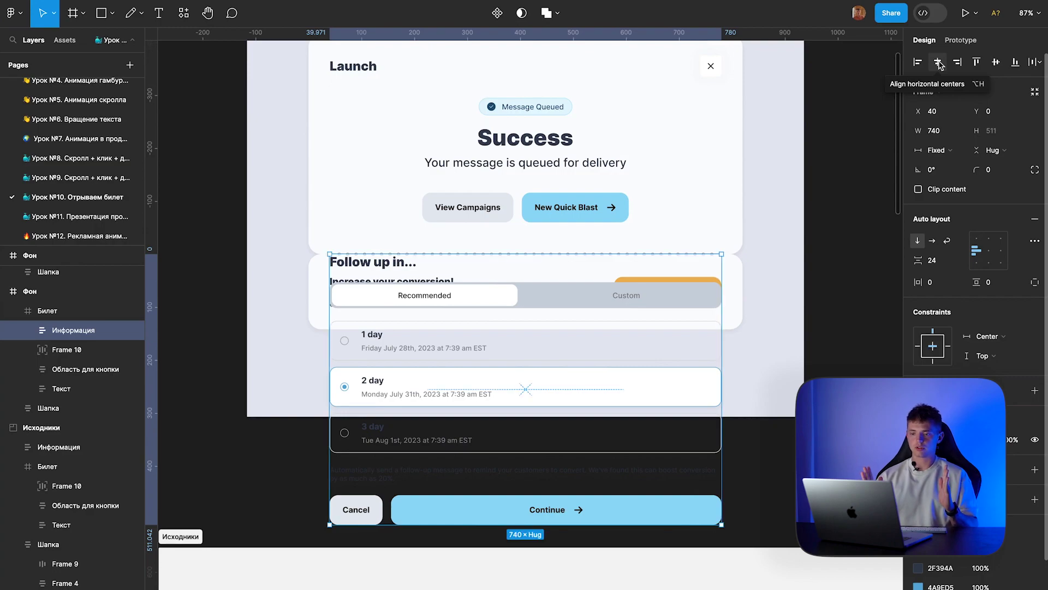
key("shift+Down")
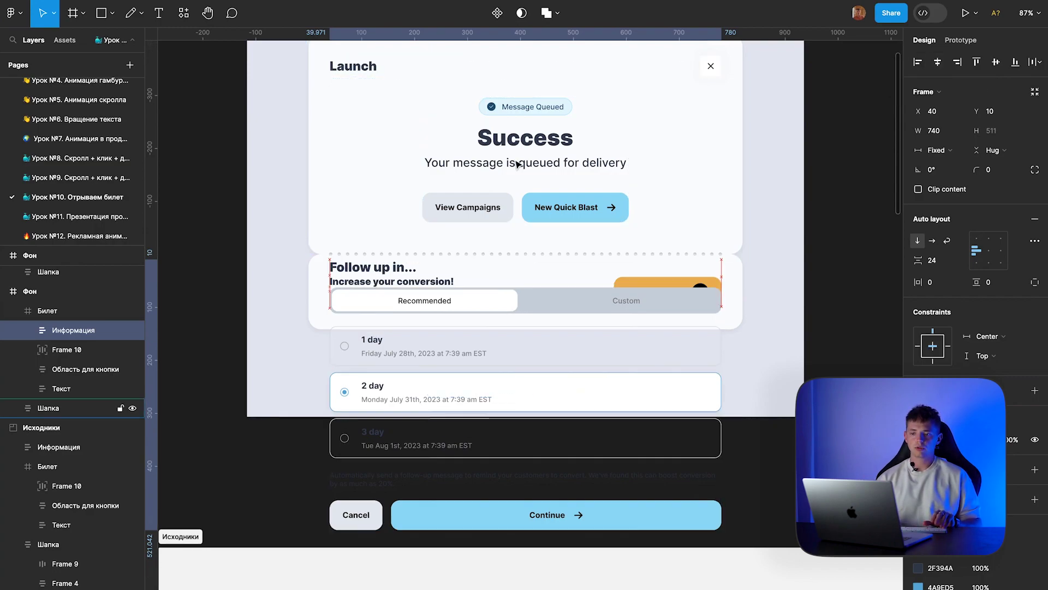
key("shift+Down")
key("shift+Down")
key("shift+Down")
key("shift+Down")
key("shift+Down")
key("shift+Down")
key("shift+Down")
key("shift+Down")
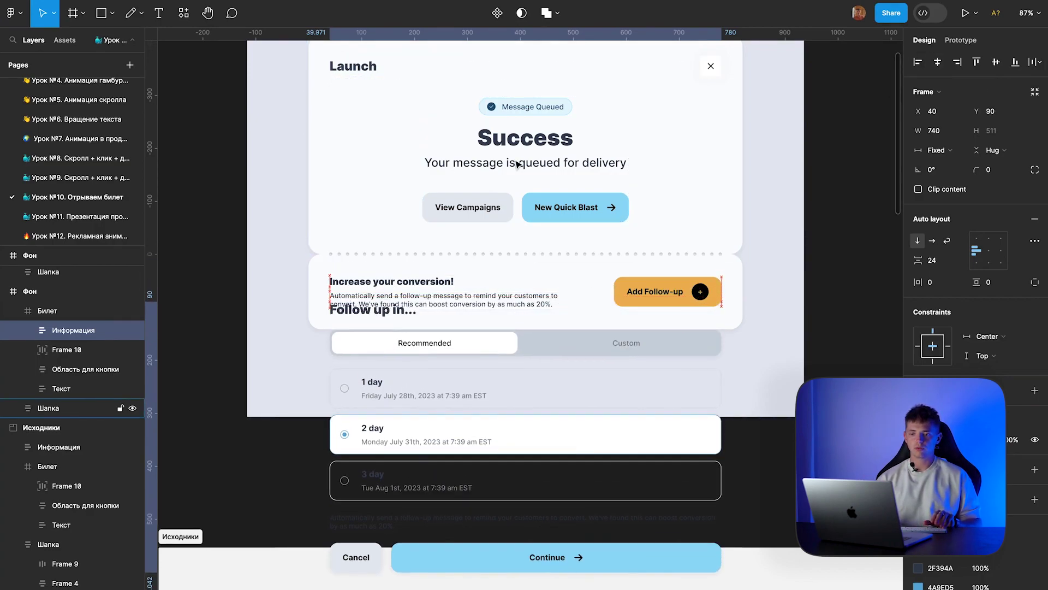
key("shift+Down")
key("shift+Down")
key("shift+Down")
key("shift+Down")
key("shift+Down")
key("shift+Down")
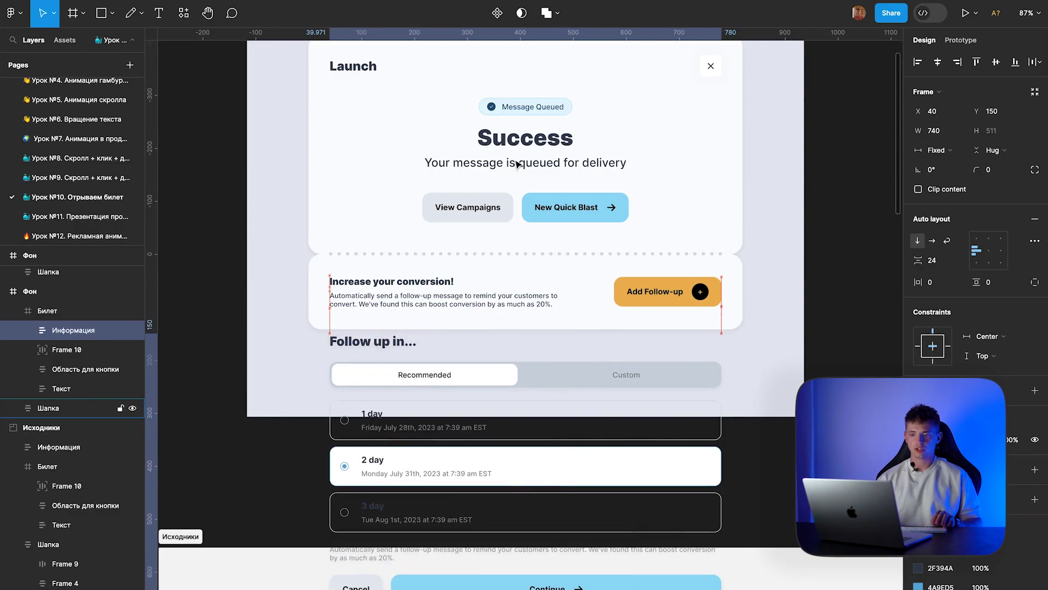
scroll(367, 349, "up", 3, "ctrl")
scroll(367, 352, "up", 3, "ctrl")
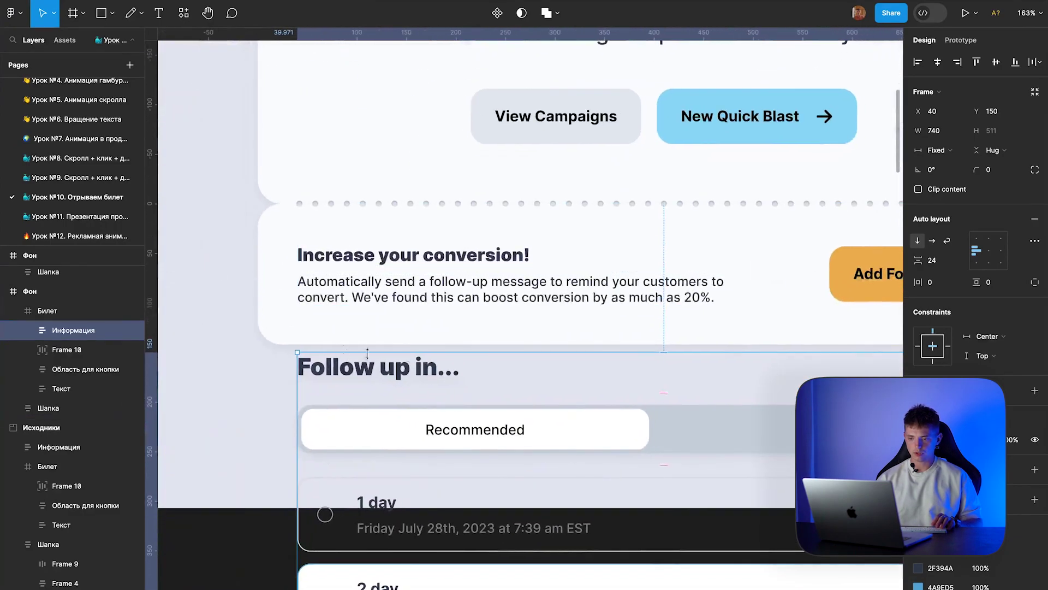
Step: Re-enable Clip content on the Билет ticket so the form is hidden again
left_click(304, 229)
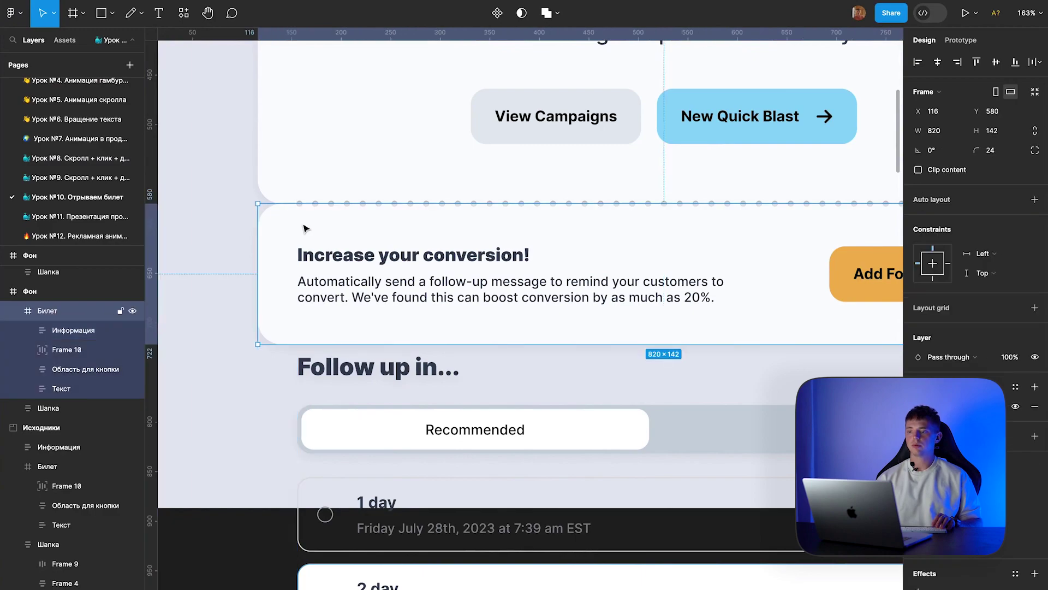
left_click(919, 170)
scroll(778, 170, "up", 5)
scroll(778, 169, "left", 3)
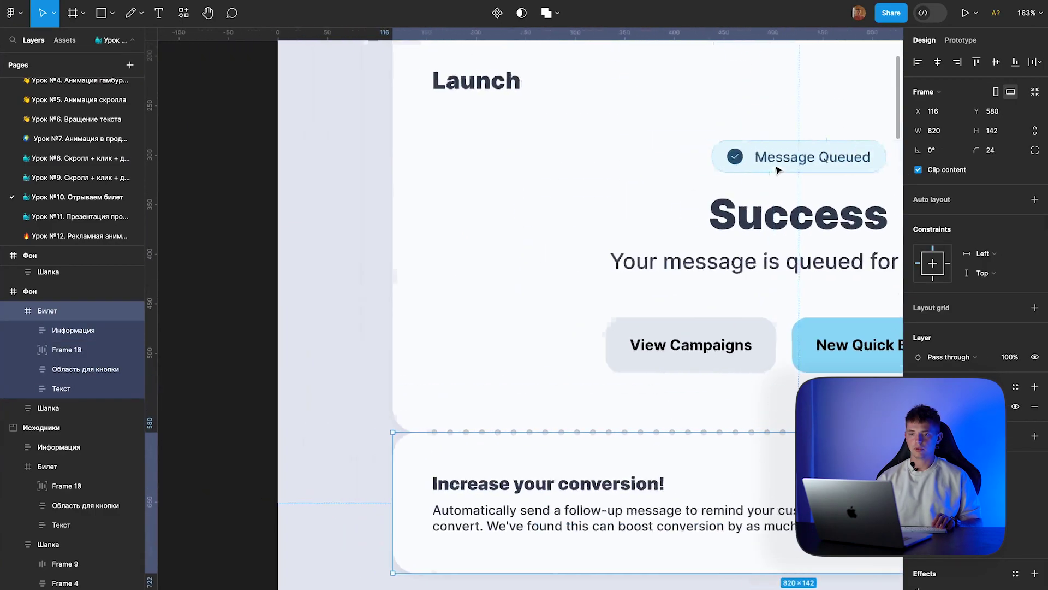
scroll(770, 170, "up", 3)
scroll(770, 170, "left", 2)
scroll(412, 127, "up", 2)
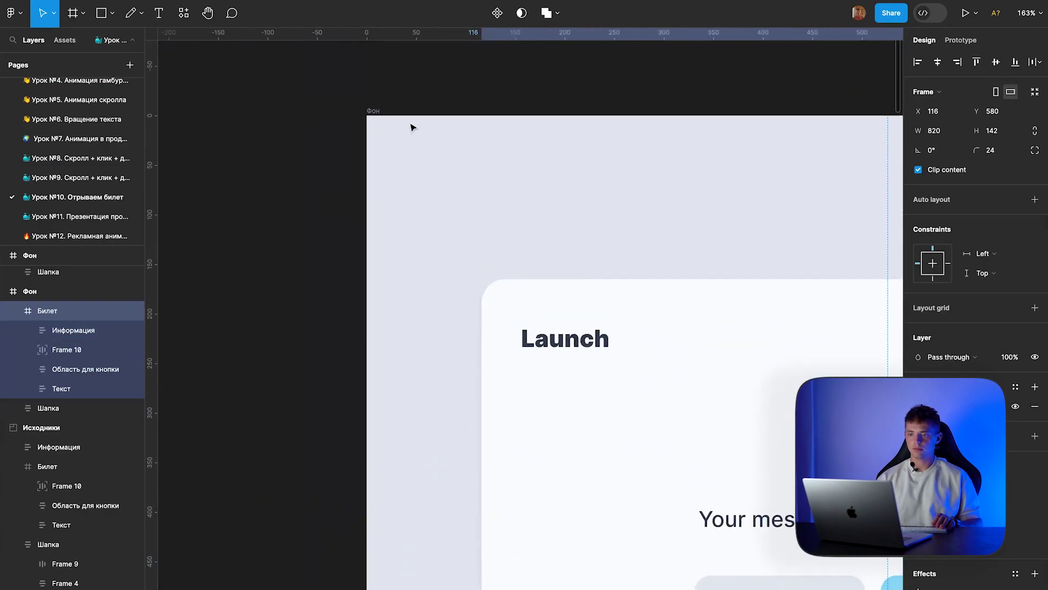
left_click(374, 112)
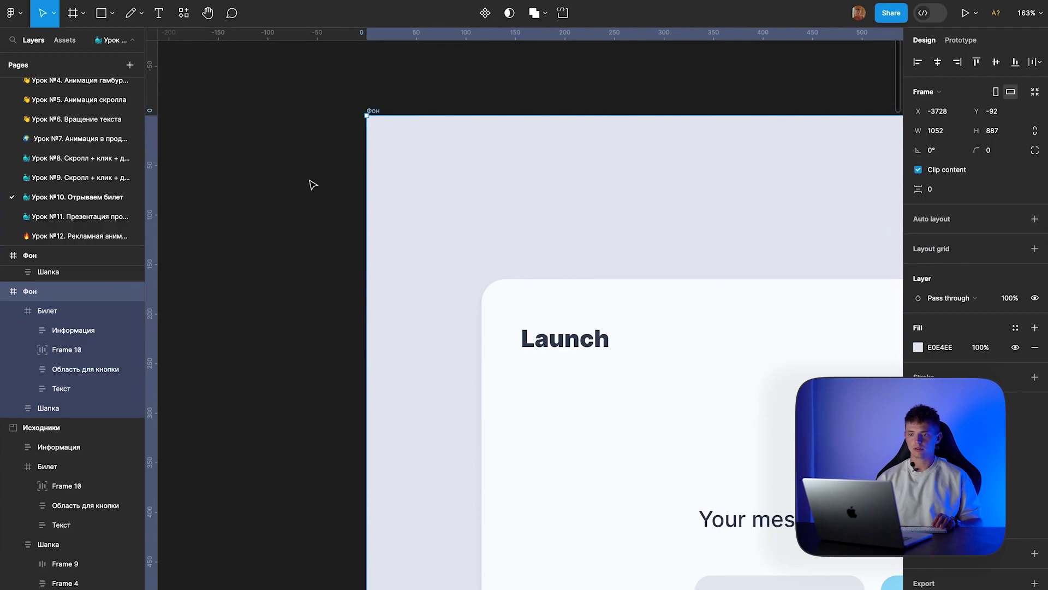
Step: Deselect and zoom out to bring the whole background frame into view
key("Escape")
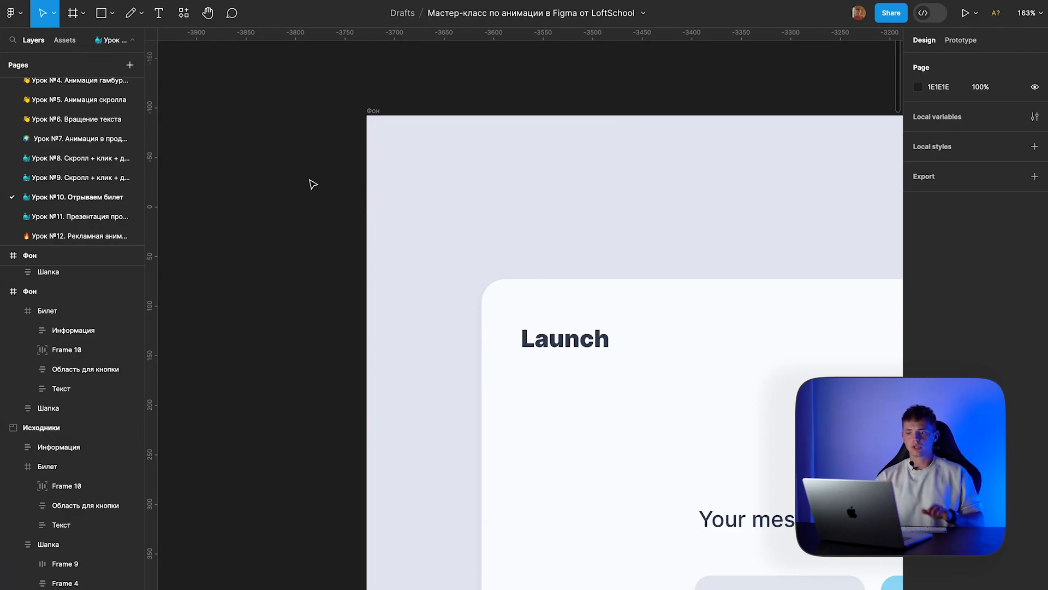
scroll(314, 185, "down", 3)
scroll(315, 185, "down", 3)
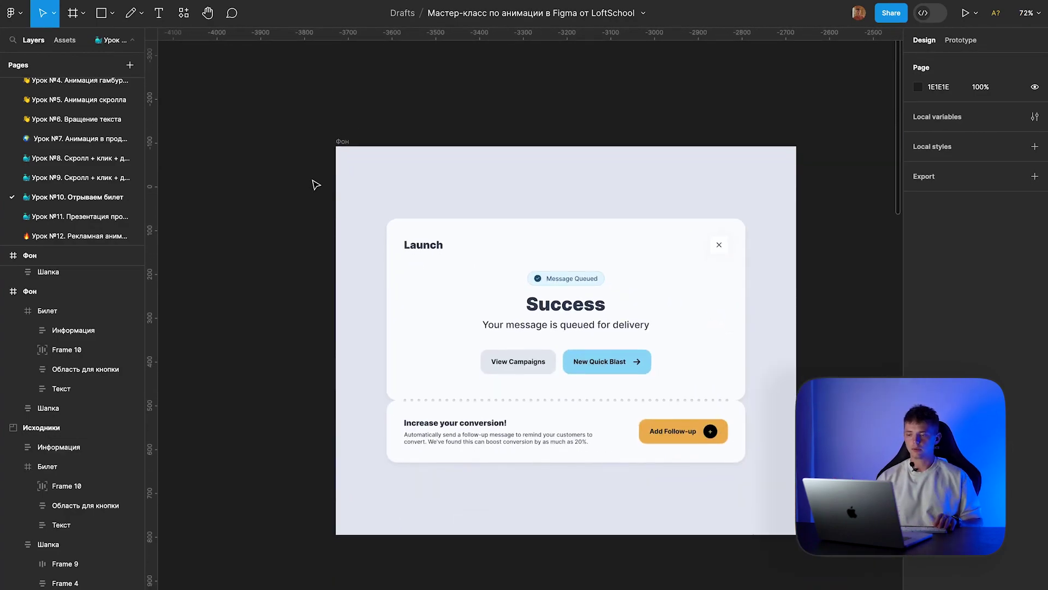
scroll(319, 183, "right", 2)
scroll(327, 182, "right", 2)
scroll(333, 181, "right", 1)
scroll(334, 180, "down", 2)
scroll(335, 181, "right", 2)
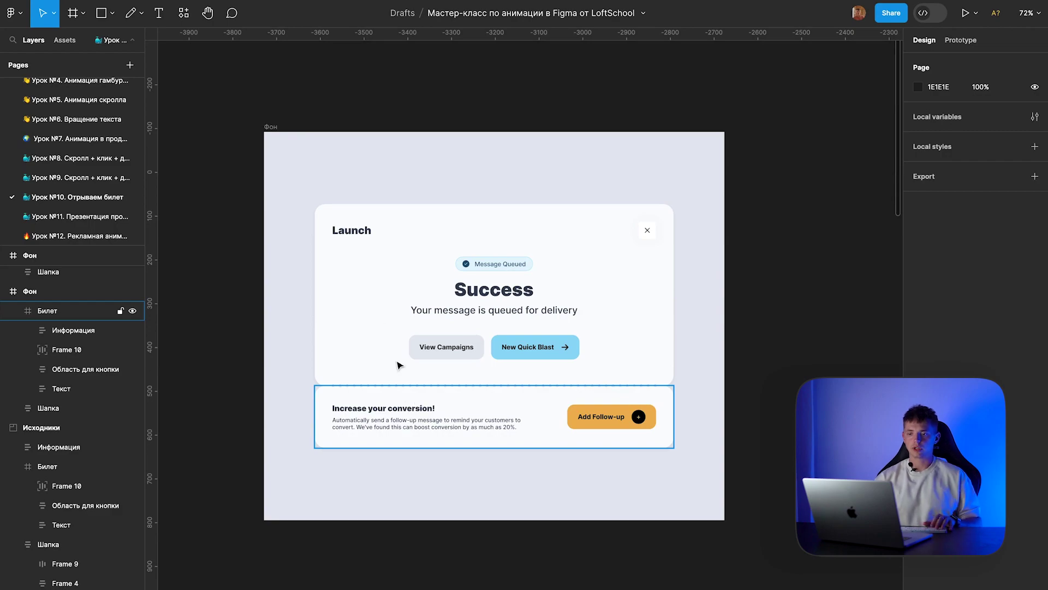
Step: Rename the Фон frame to '1' and Alt-drag a duplicate to its right
left_click(272, 127)
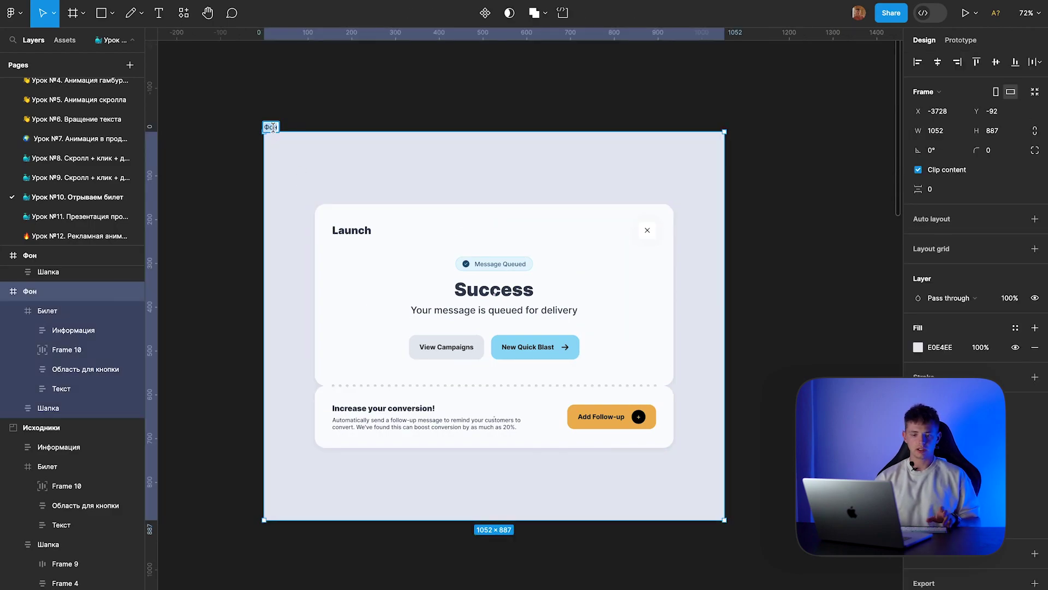
type("1")
key("Return")
left_click(310, 112)
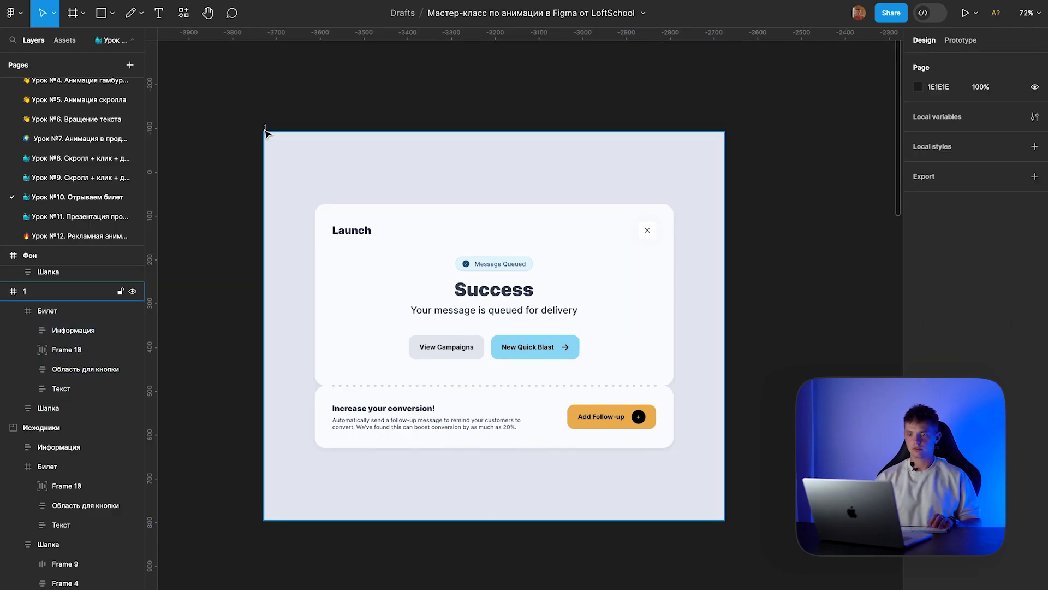
left_click_drag(266, 130, 743, 131)
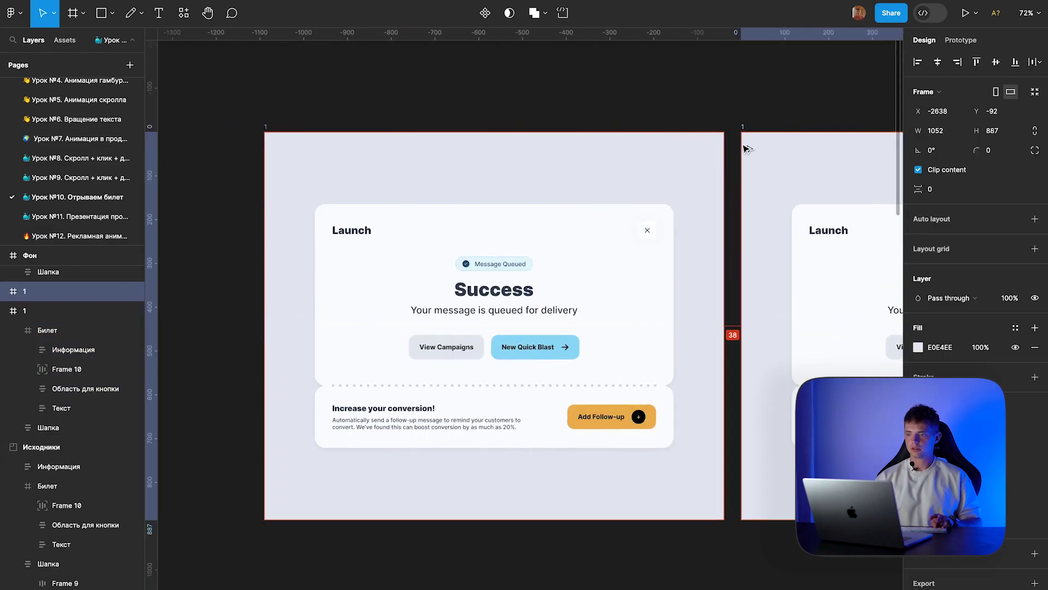
Step: Link a click on the Add Follow-up button area in frame 1 to frame 2
scroll(695, 92, "right", 5)
scroll(693, 93, "up", 1)
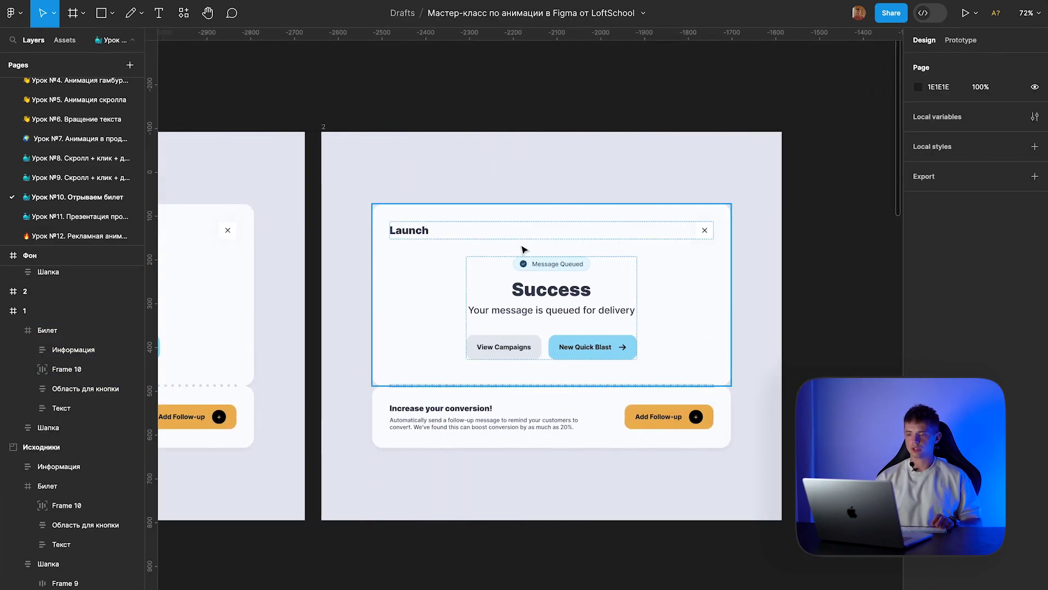
scroll(526, 250, "up", 3)
scroll(523, 250, "up", 2)
scroll(529, 262, "down", 1)
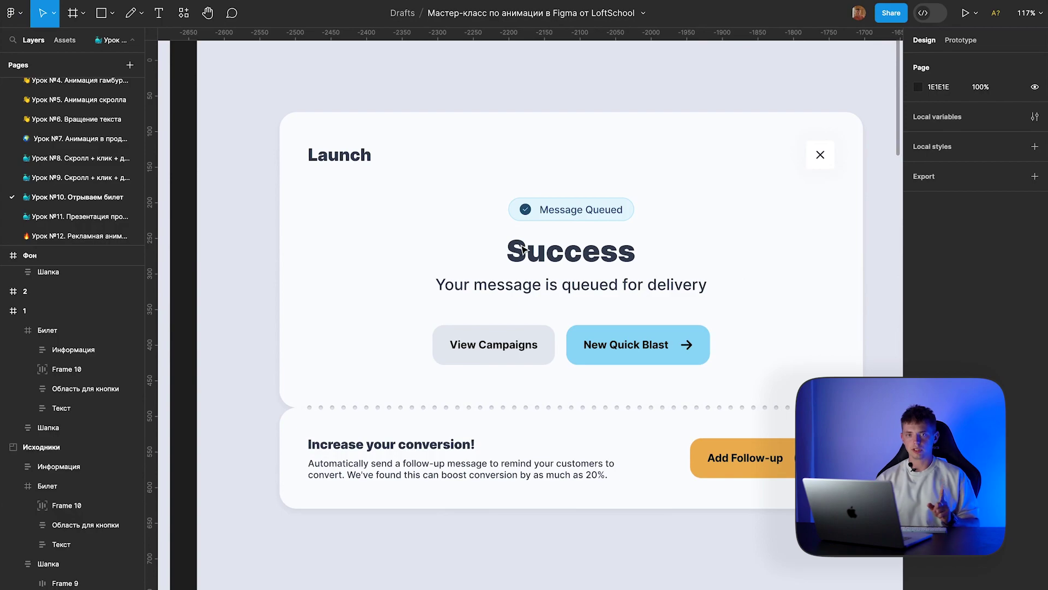
scroll(529, 320, "left", 5)
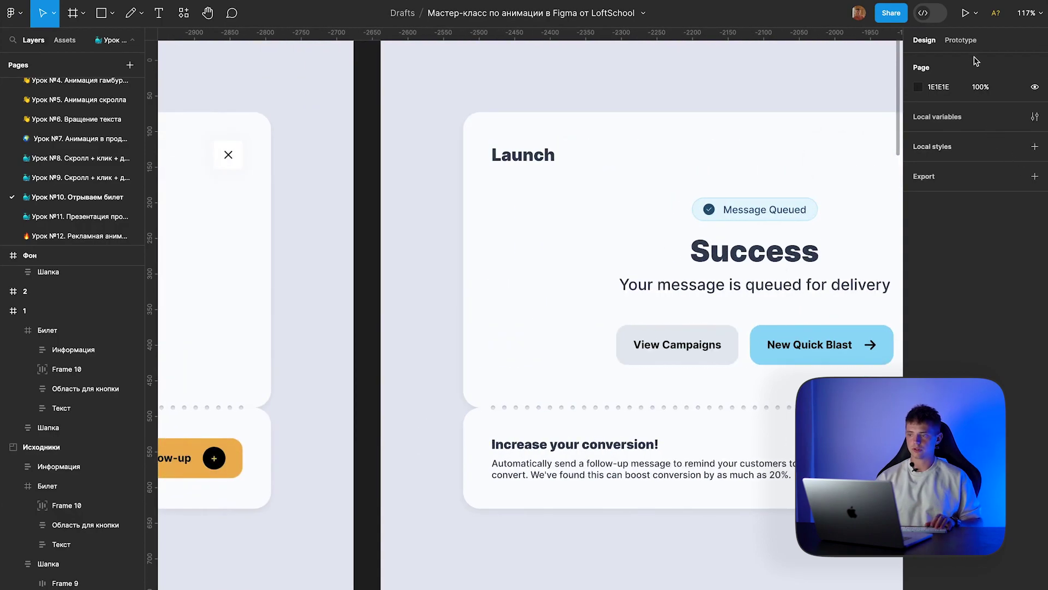
key("shift+e")
scroll(538, 356, "left", 4)
left_click(330, 452)
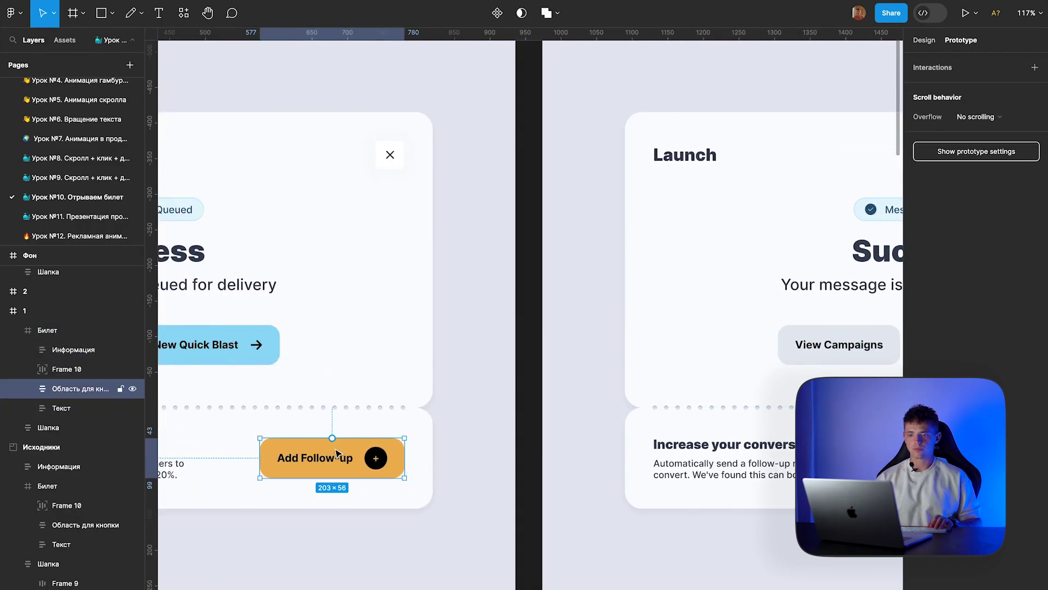
key("shift+Return")
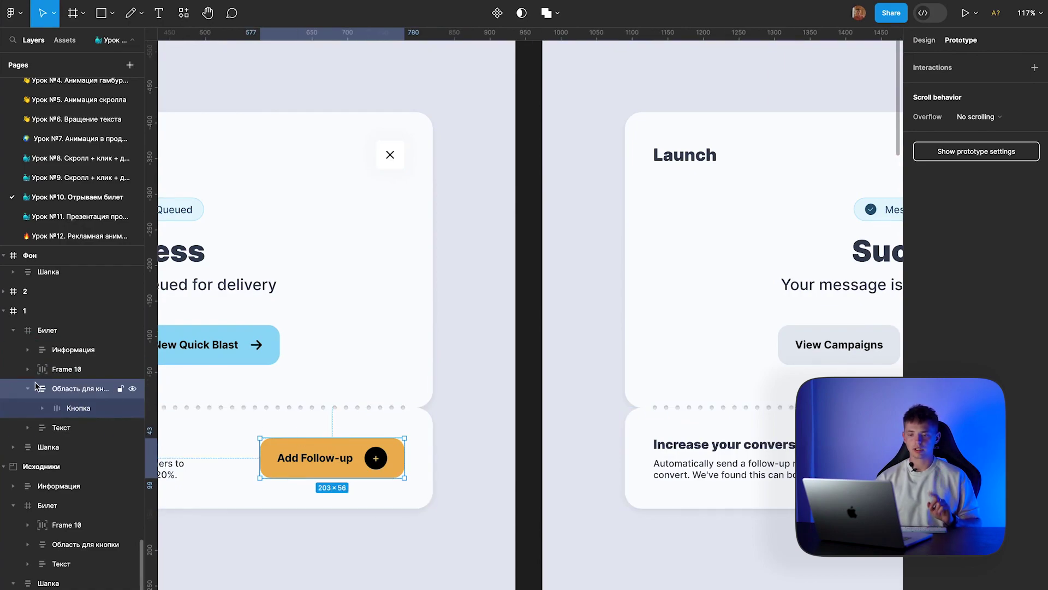
left_click(27, 389)
mouse_move(405, 458)
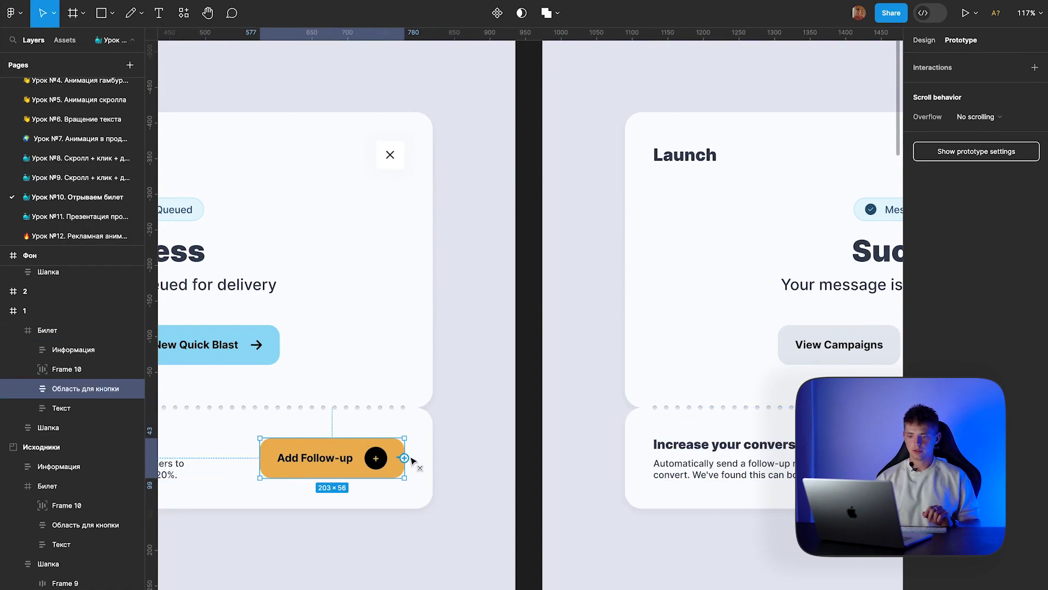
left_click_drag(404, 457, 571, 402)
Step: Set the transition to Smart animate, Ease in and out, 1000 ms
scroll(412, 347, "right", 4)
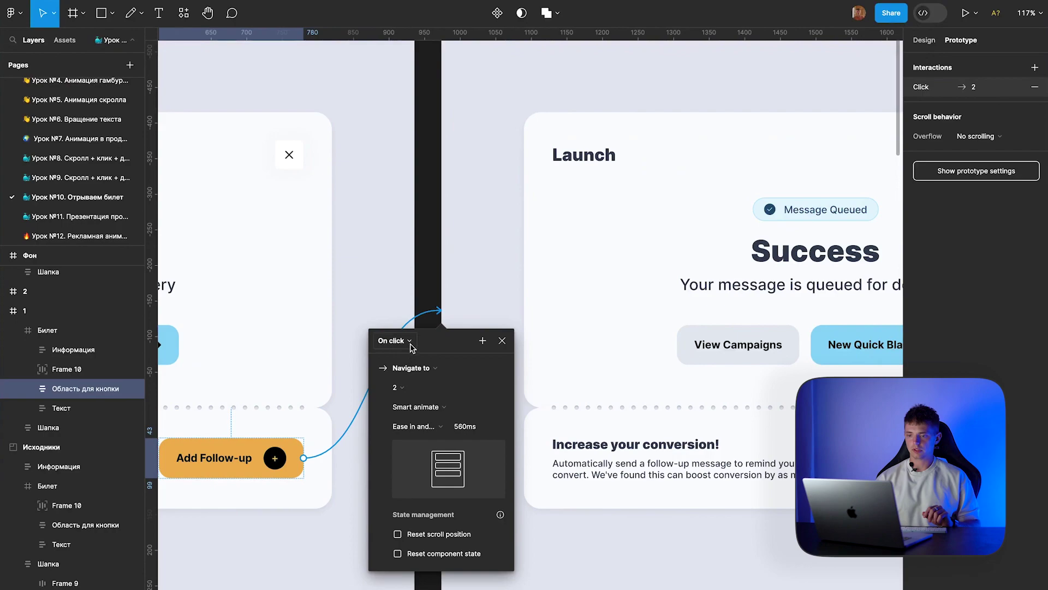
left_click(440, 408)
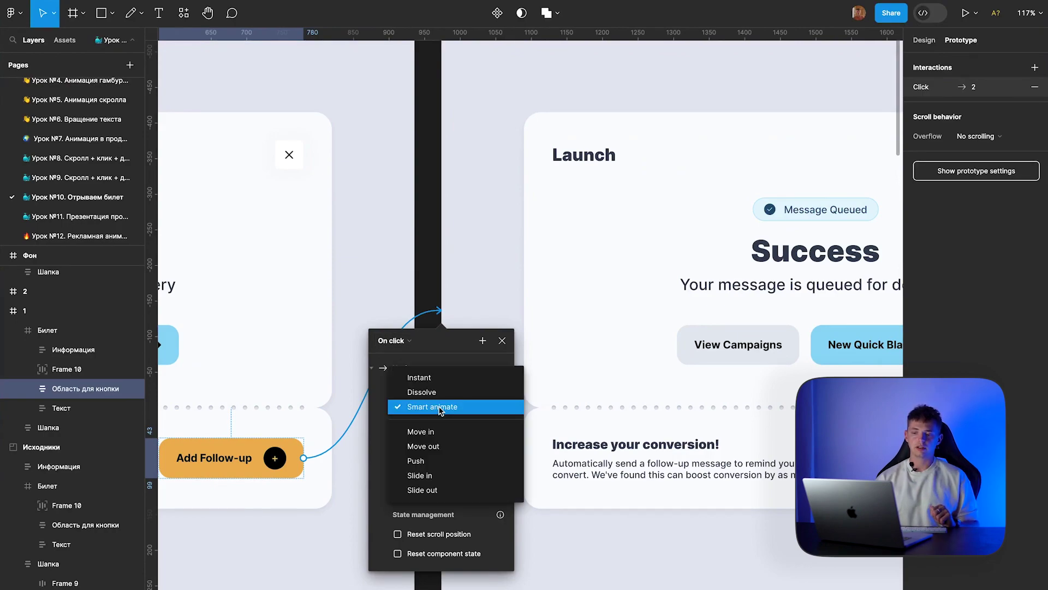
left_click(440, 408)
left_click(425, 429)
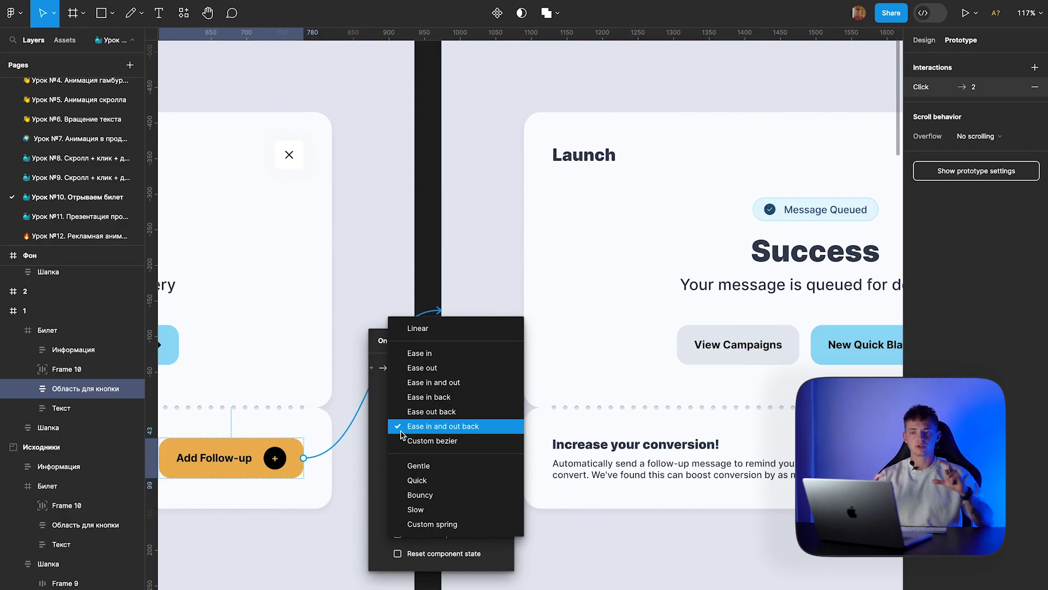
left_click(418, 433)
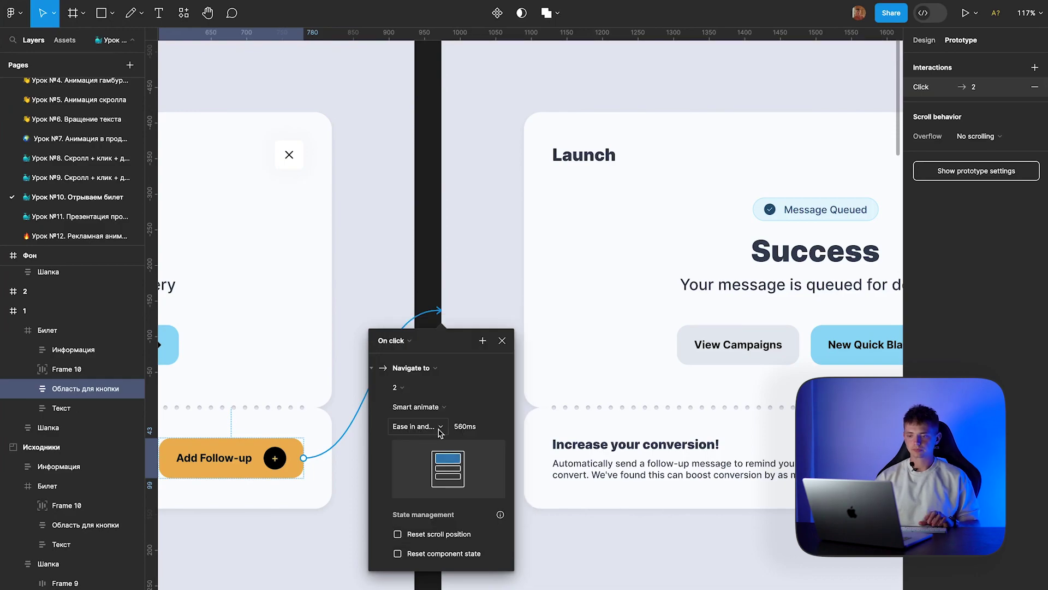
left_click(469, 429)
type("1000")
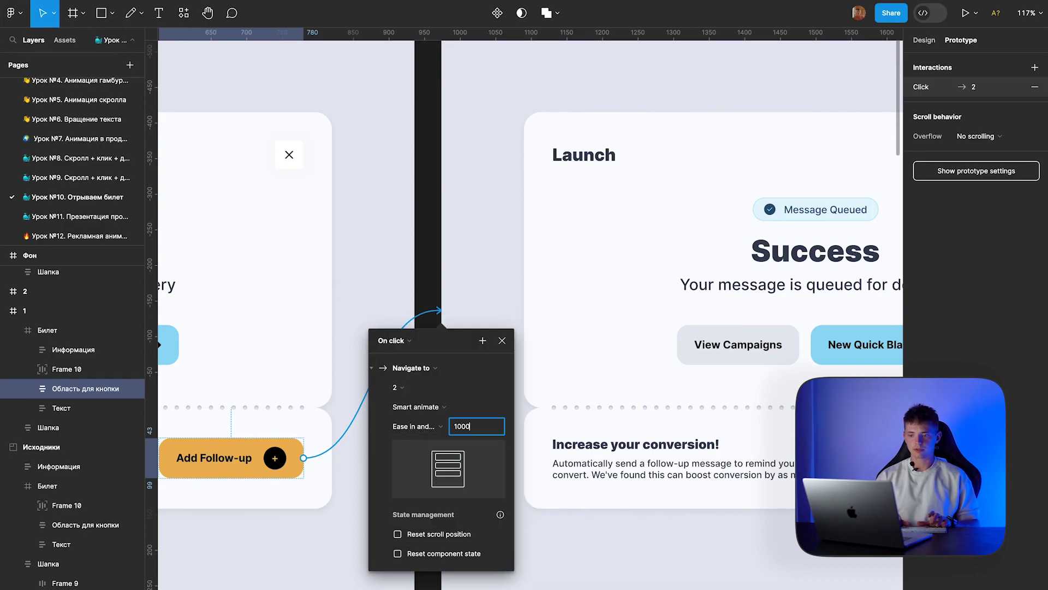
key("Return")
left_click(436, 257)
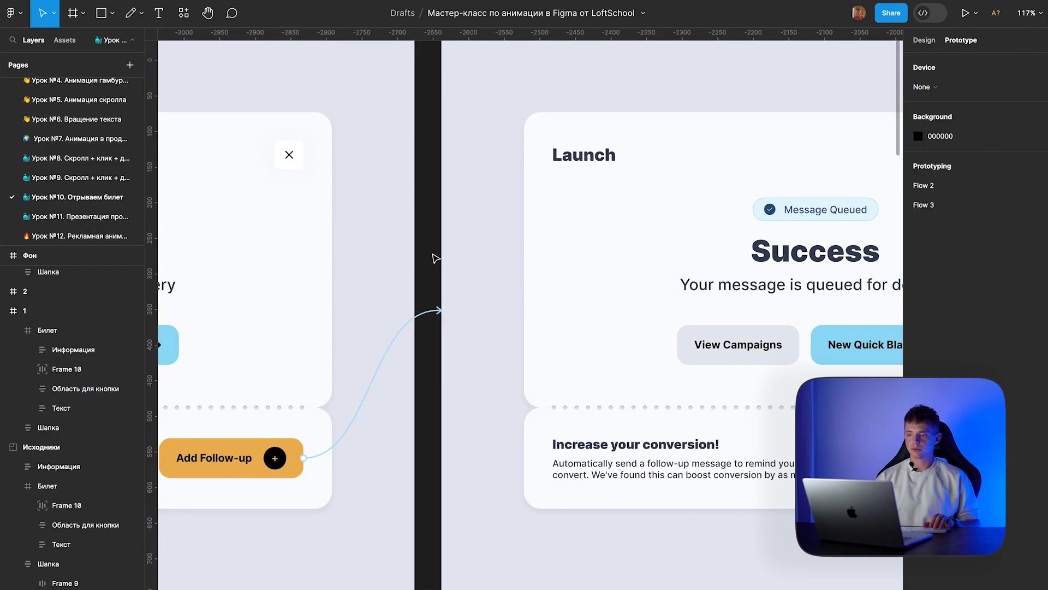
Step: Reopen the interaction leading to frame 2 to check it, then close it
scroll(434, 258, "right", 5)
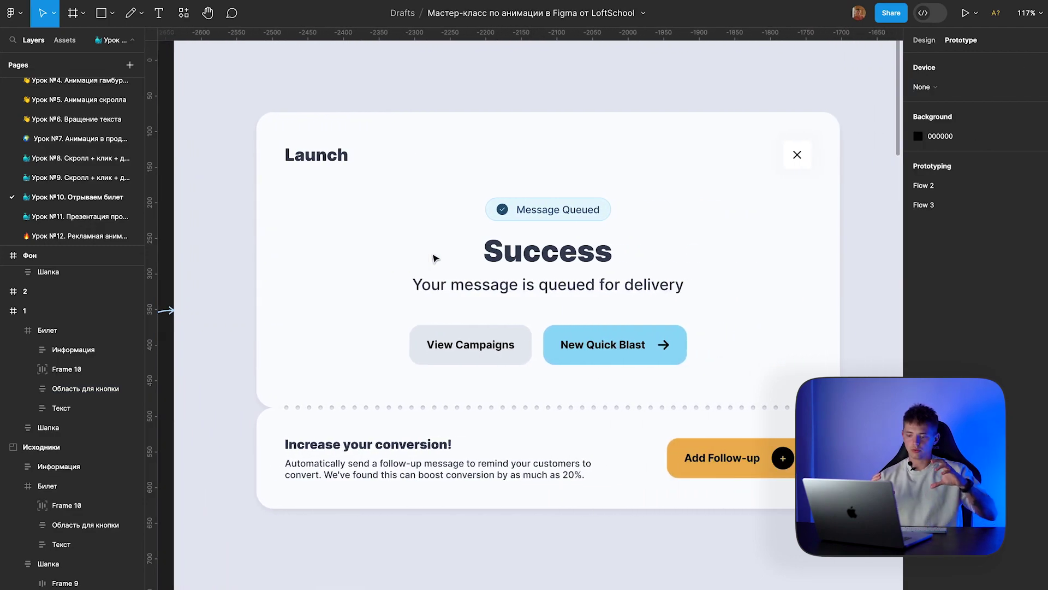
scroll(435, 257, "left", 1)
scroll(384, 260, "left", 2)
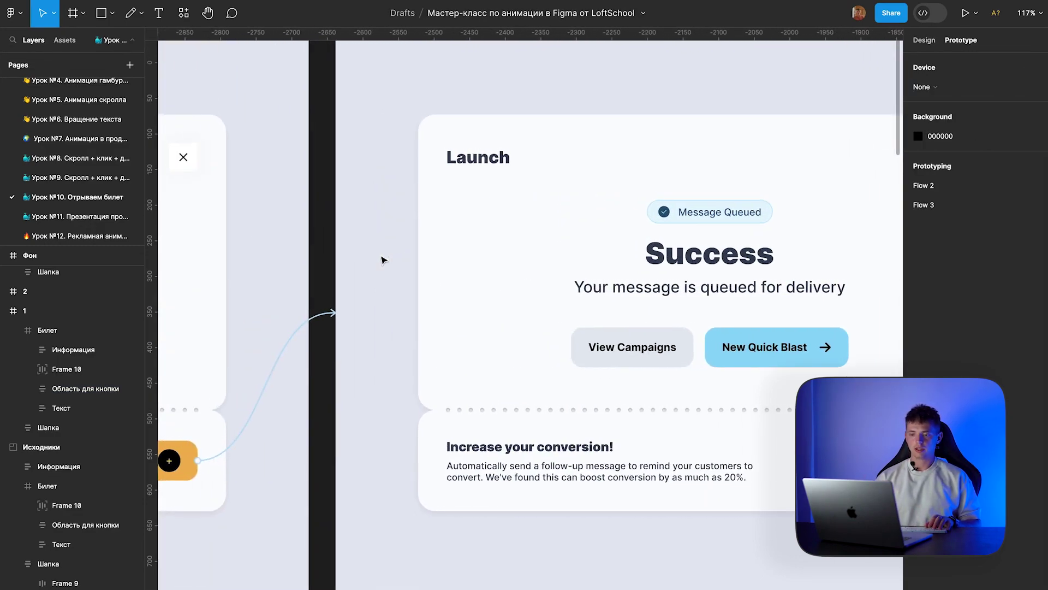
left_click(314, 327)
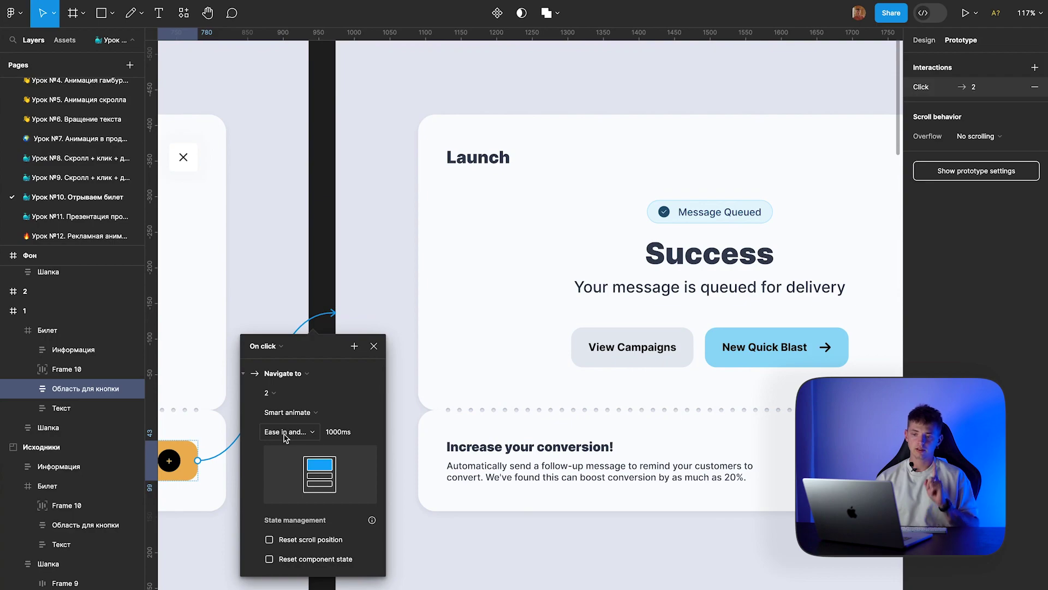
left_click(328, 271)
scroll(326, 261, "left", 10)
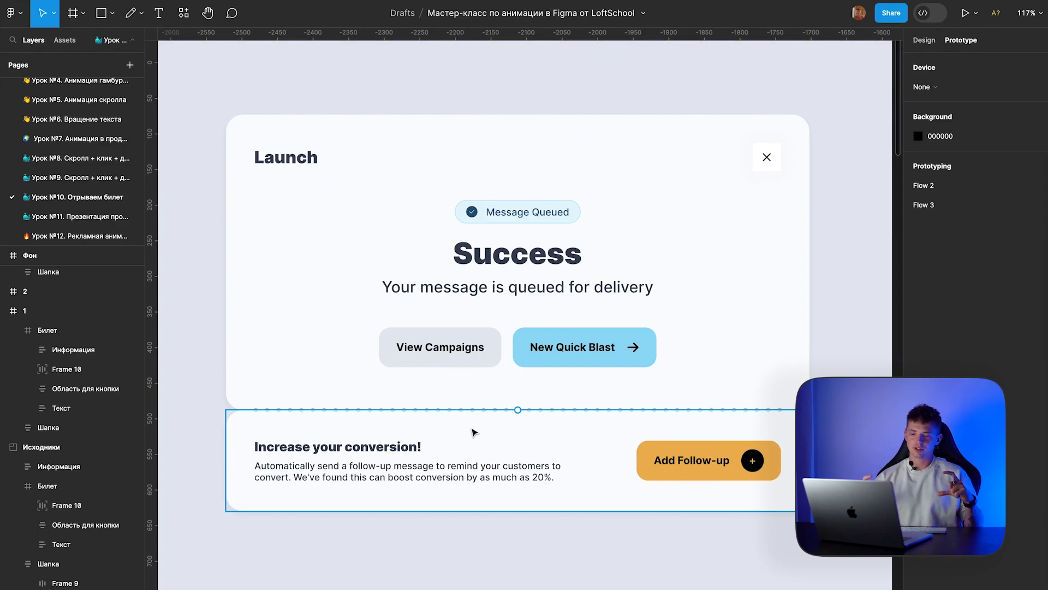
Step: Rotate frame 2's Билет ticket about 5° and drag it slightly down
left_click(473, 432)
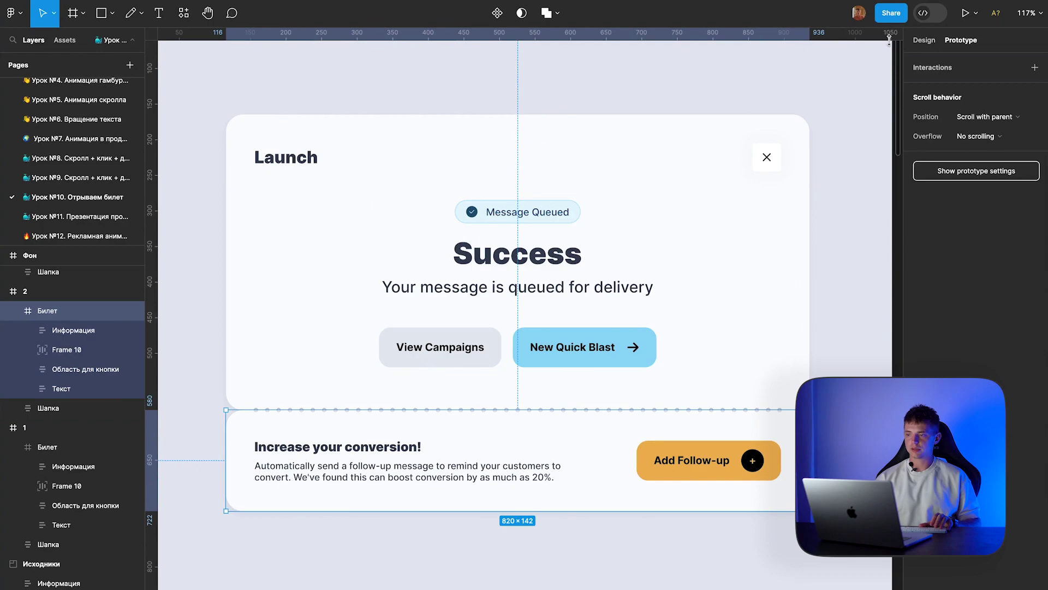
left_click(925, 40)
scroll(587, 254, "down", 1)
scroll(464, 328, "down", 2)
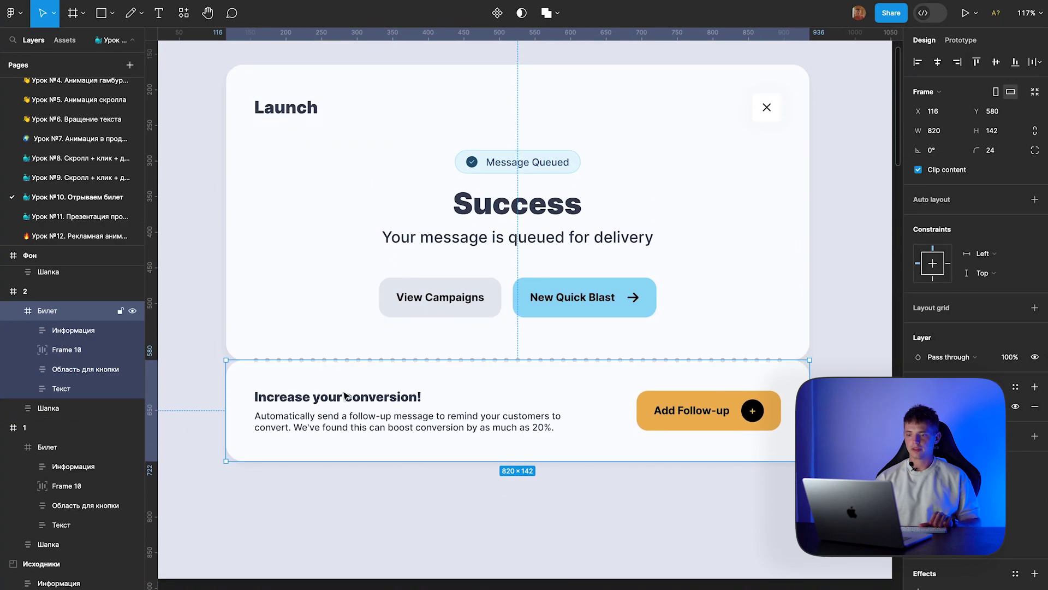
mouse_move(220, 461)
left_mouse_down()
mouse_move(223, 487)
mouse_move(264, 474)
left_mouse_up()
left_click_drag(486, 396, 490, 423)
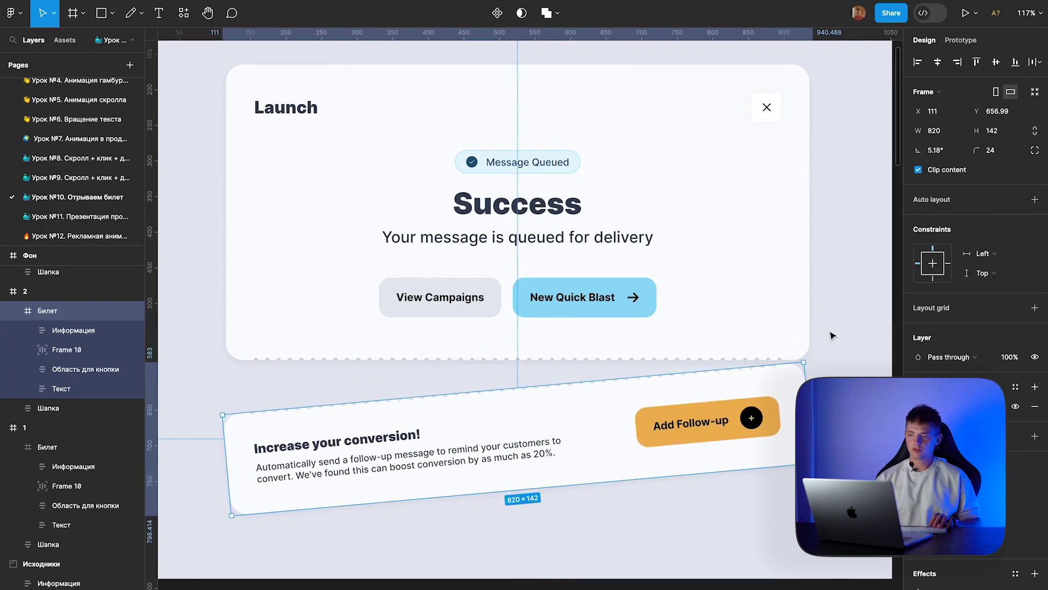
Step: Shift the tilted ticket a little to the right
scroll(824, 336, "up", 5)
scroll(824, 336, "up", 3)
scroll(656, 429, "down", 4)
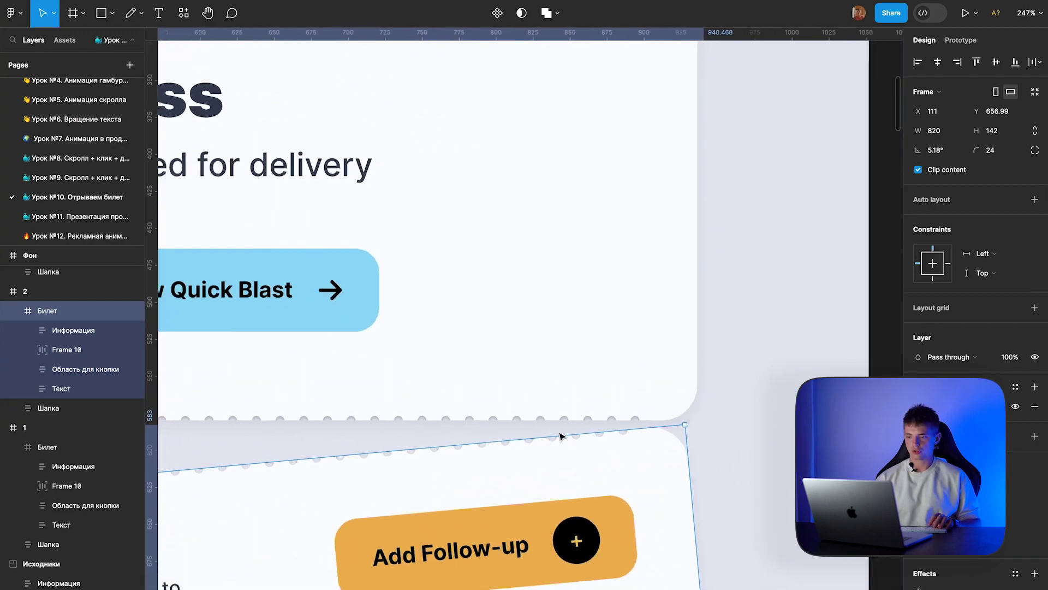
left_click_drag(517, 461, 524, 461)
scroll(643, 423, "down", 2)
scroll(644, 423, "down", 5)
scroll(644, 424, "left", 3)
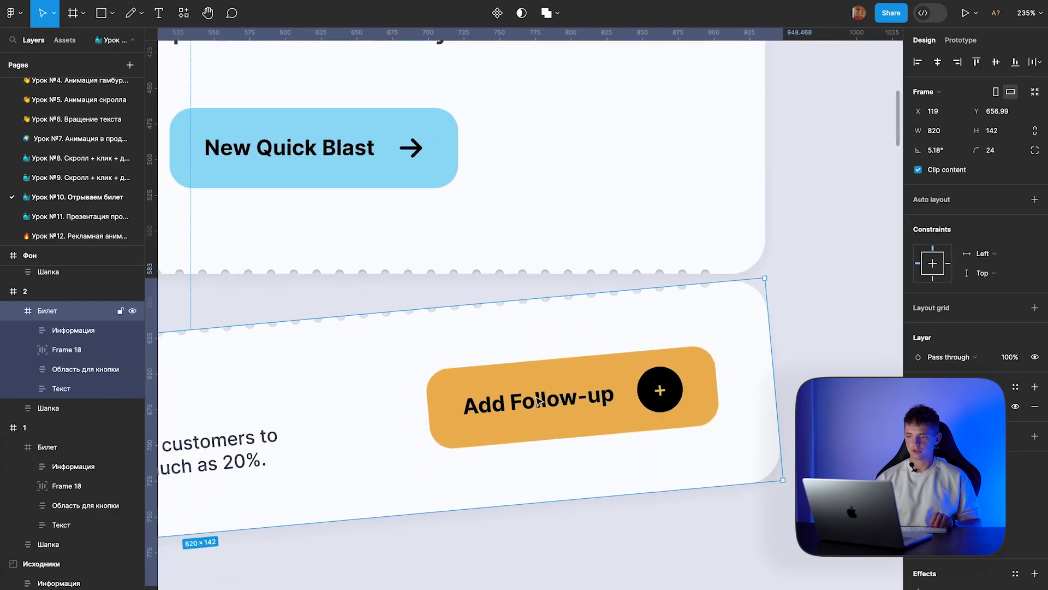
scroll(461, 321, "down", 3)
scroll(460, 327, "down", 2)
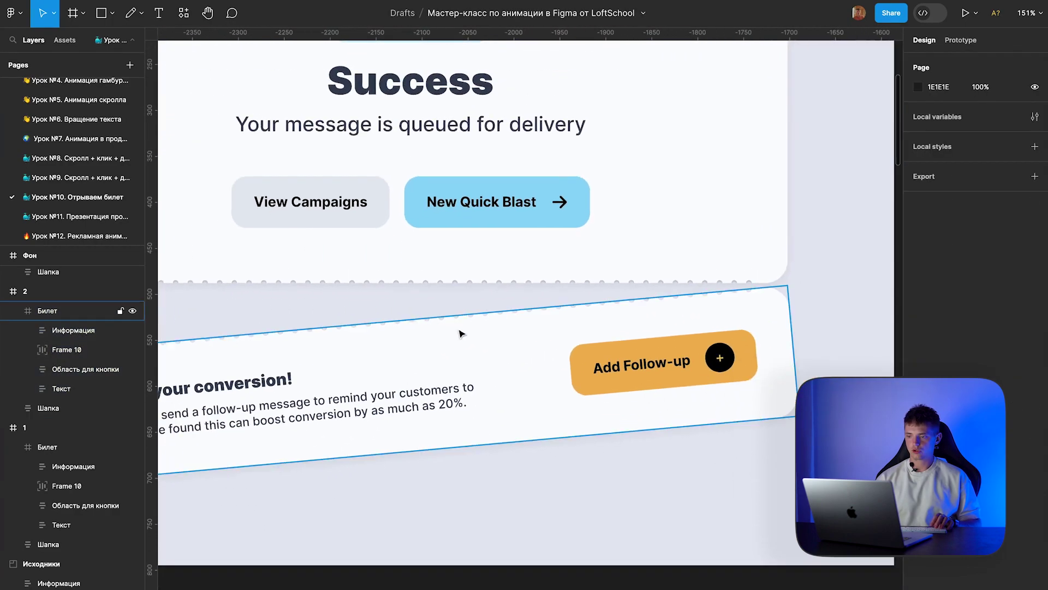
Step: Nudge the ticket up two pixels and deselect it
key("Up")
key("Up")
key("Up")
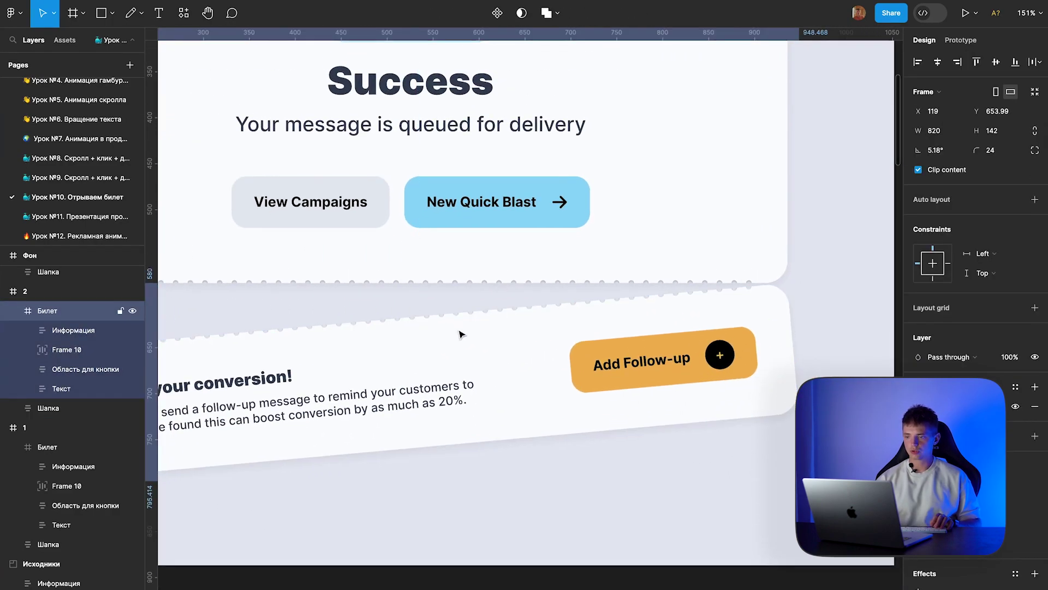
key("Up")
scroll(460, 335, "down", 3)
scroll(458, 330, "down", 2)
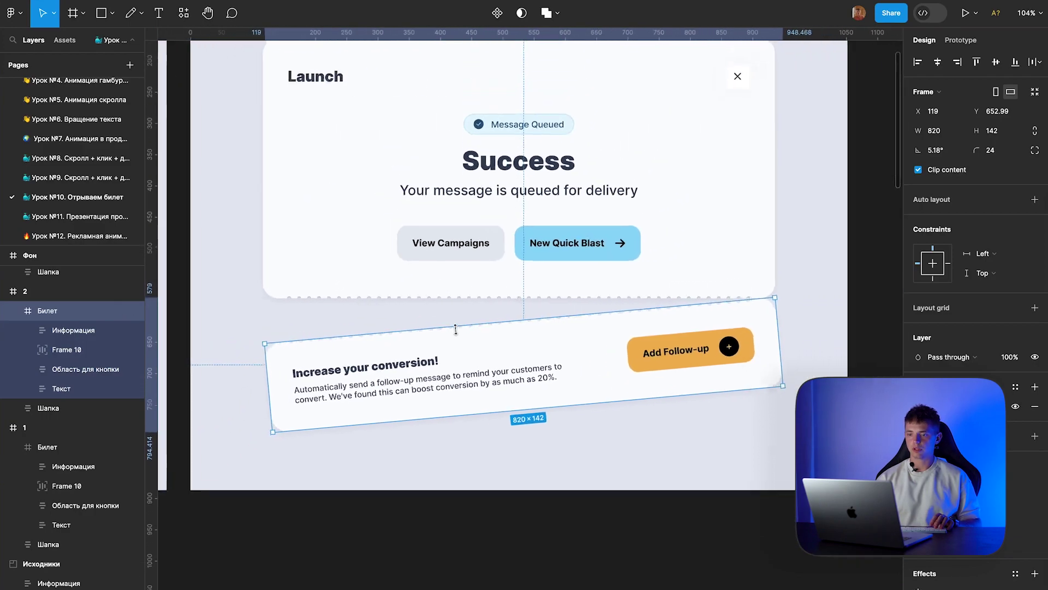
left_click(463, 455)
scroll(463, 455, "up", 2)
scroll(463, 454, "left", 2)
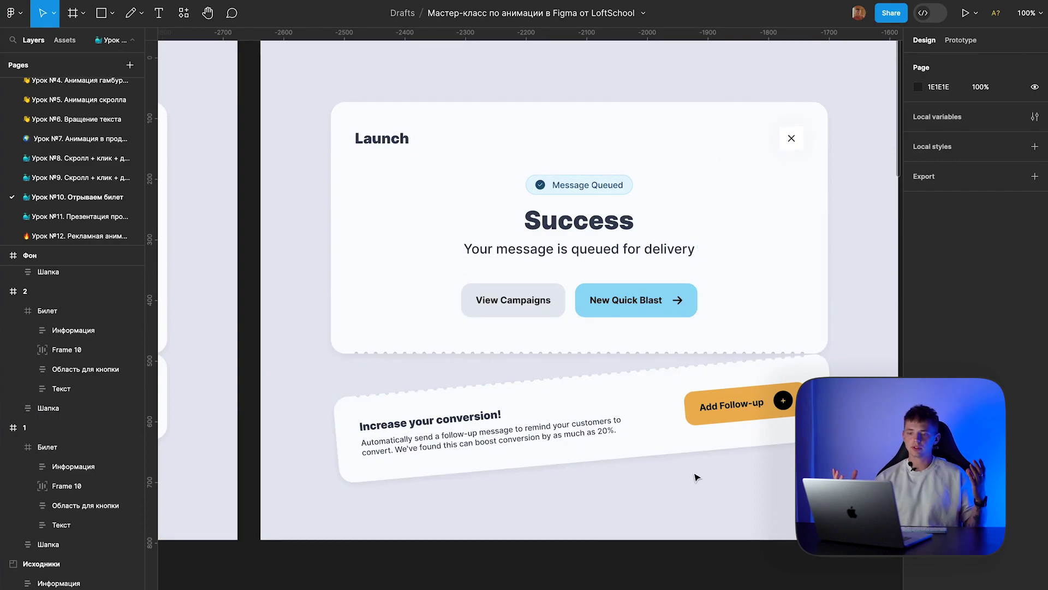
Step: Scale the inner Кнопка button proportionally down to about 0.83x
scroll(696, 477, "right", 6)
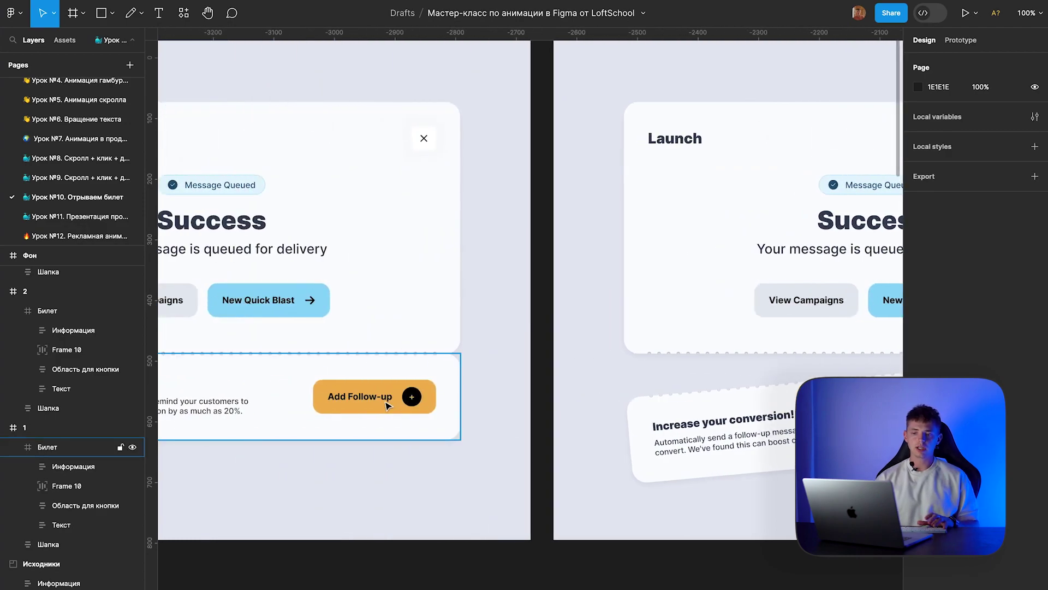
scroll(656, 423, "left", 5)
scroll(654, 423, "up", 3)
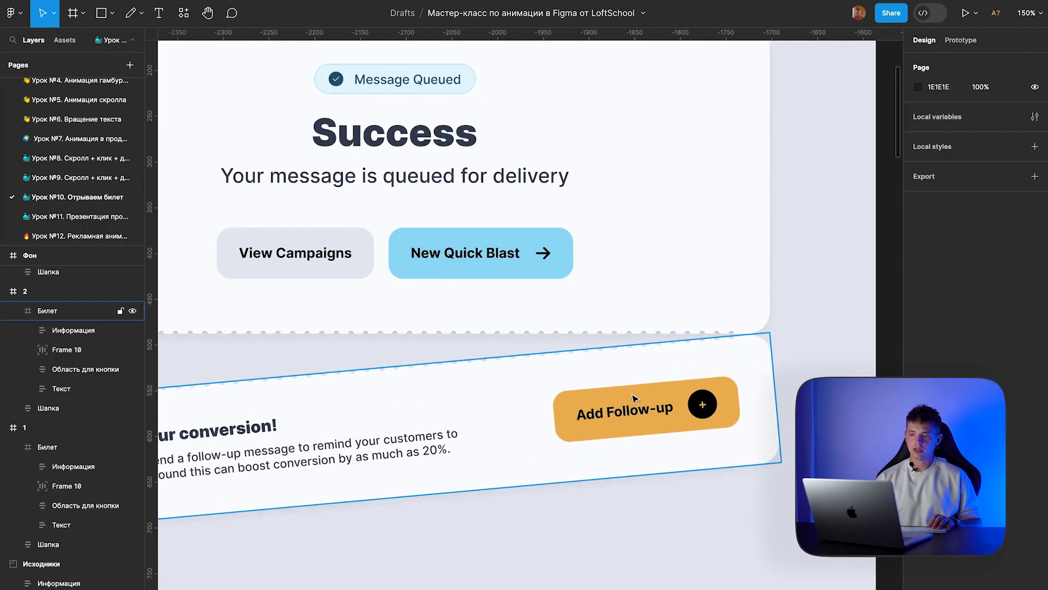
left_click(638, 404)
mouse_move(80, 369)
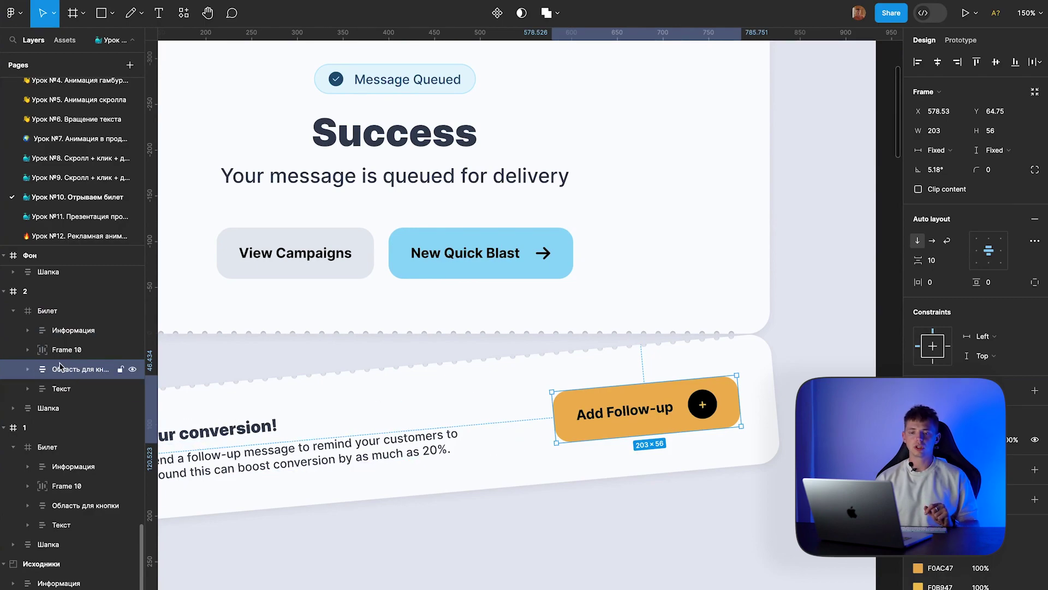
left_click(28, 370)
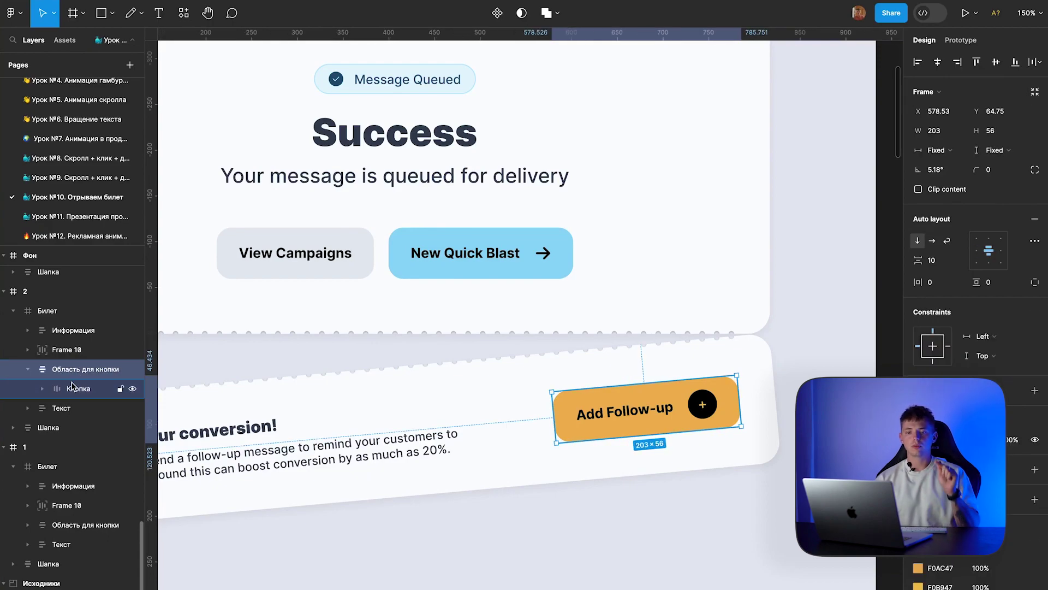
left_click(75, 389)
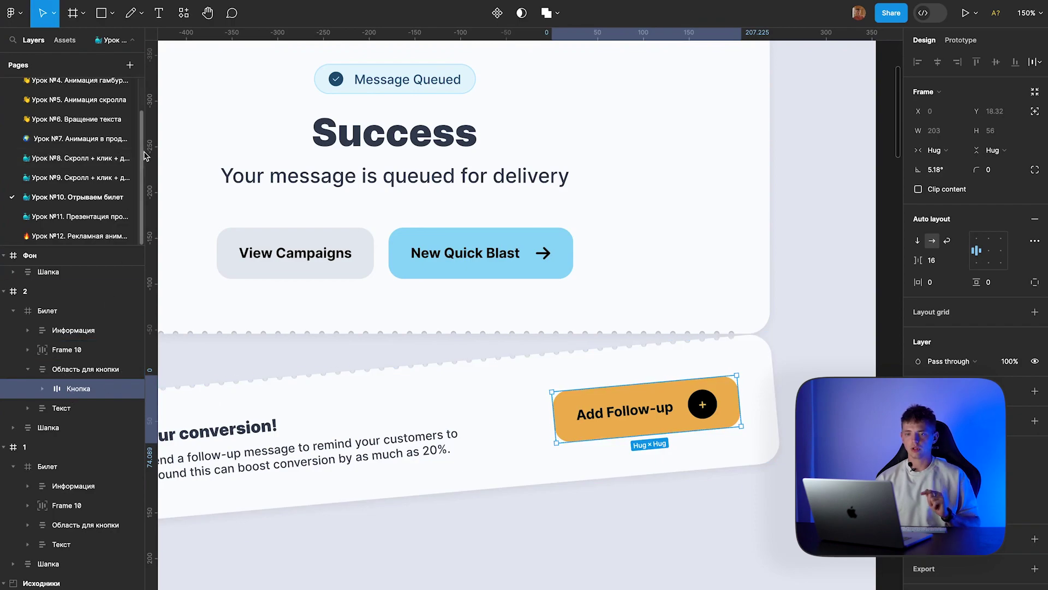
key("k")
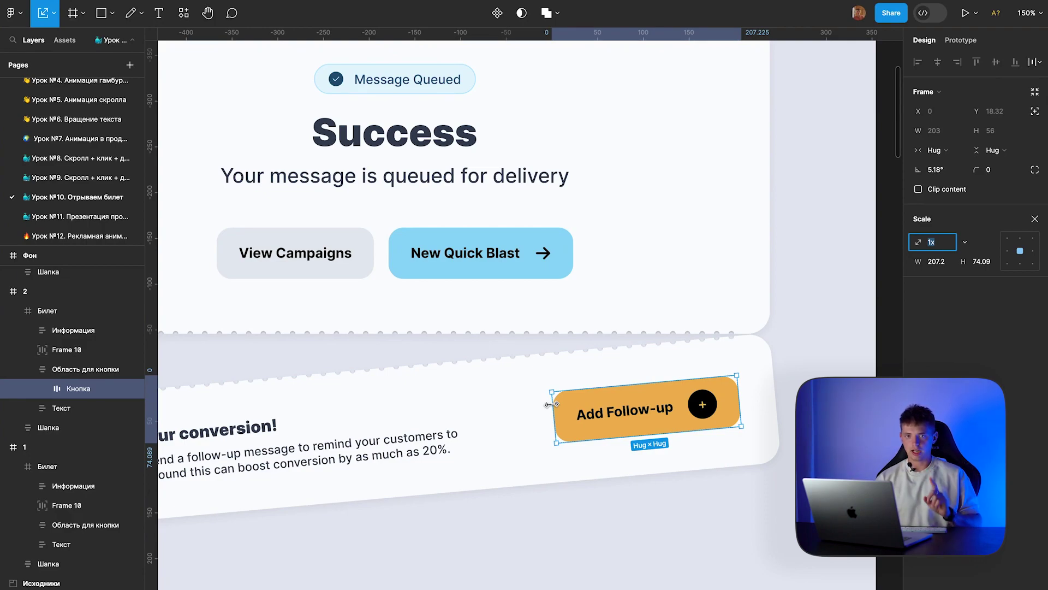
key("Escape")
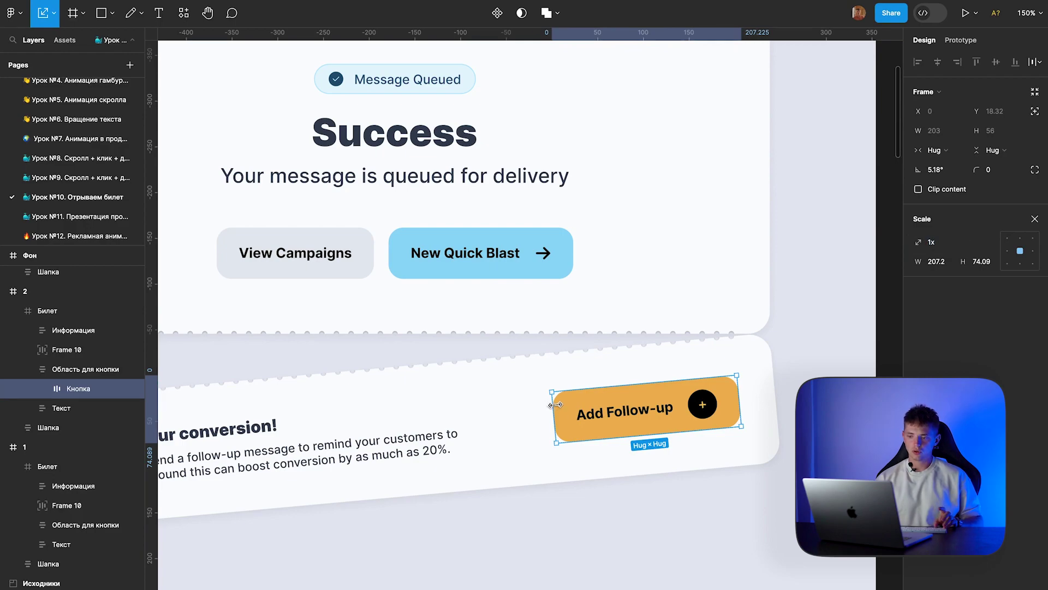
left_click_drag(555, 404, 564, 404)
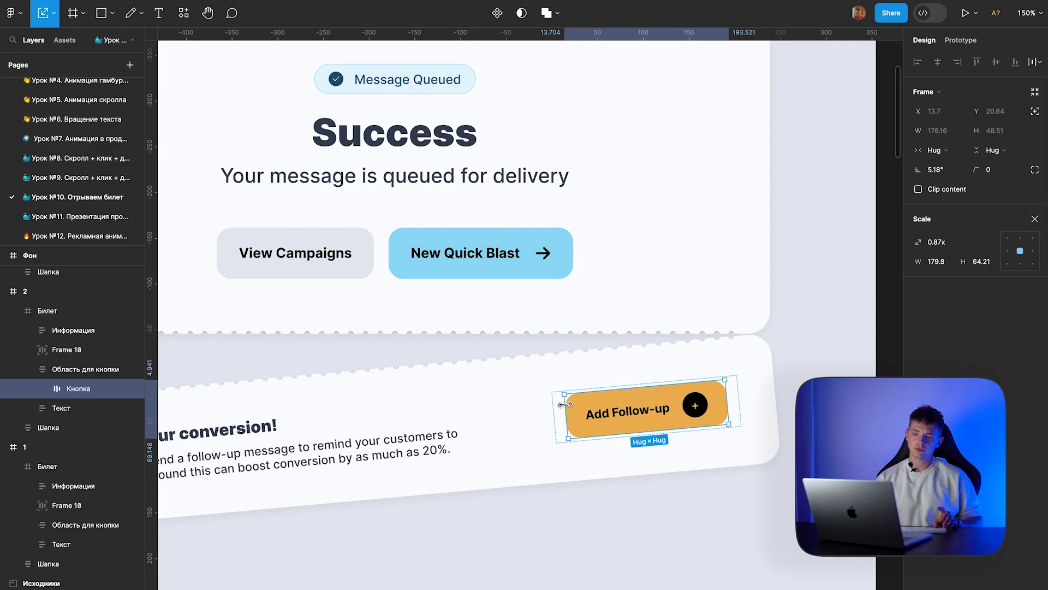
mouse_move(565, 404)
left_mouse_down()
mouse_move(554, 404)
mouse_move(567, 404)
left_mouse_up()
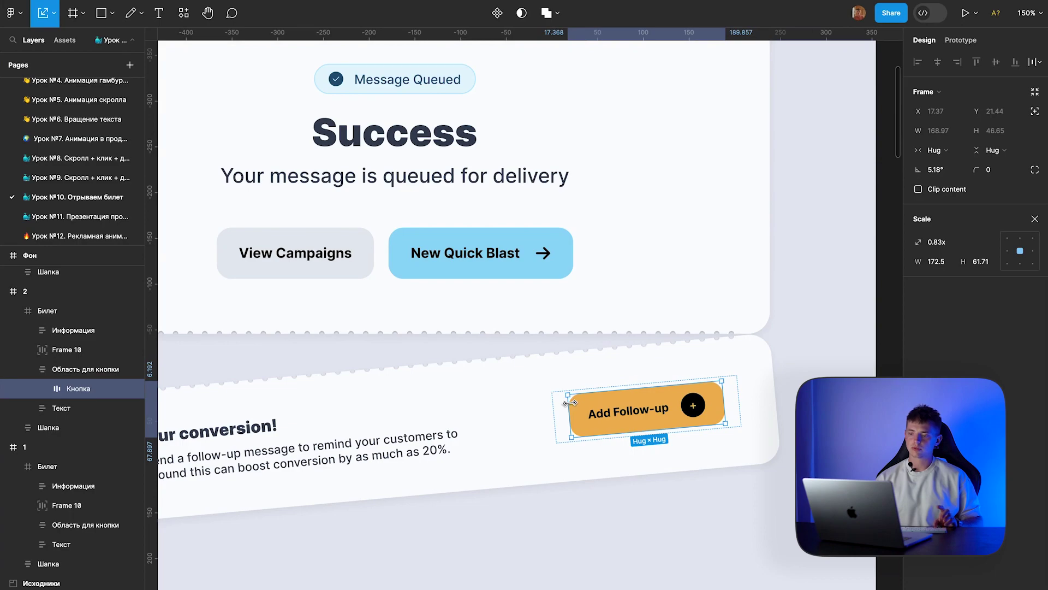
left_click(1033, 219)
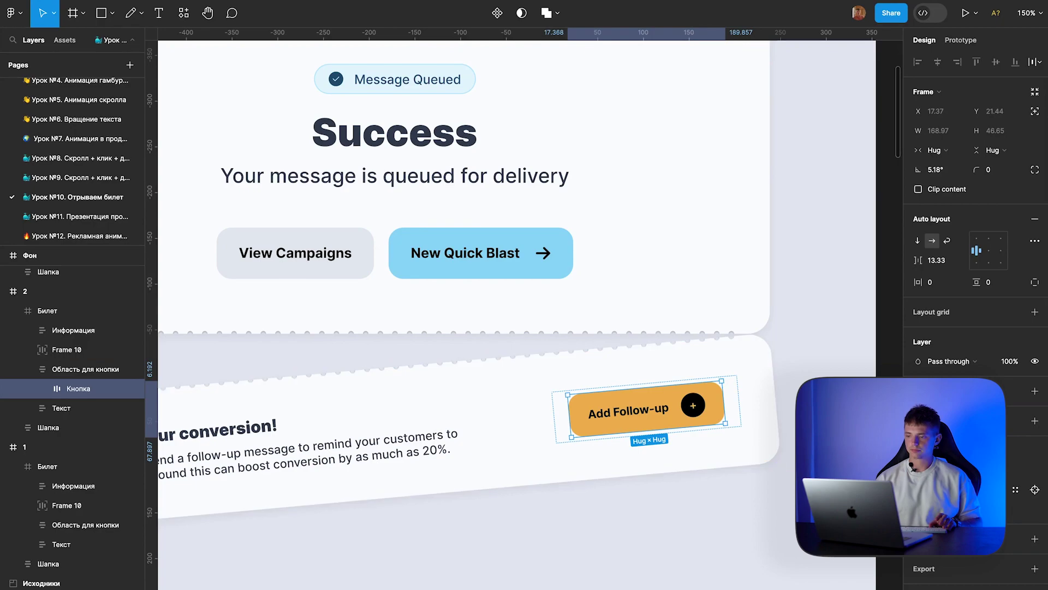
Step: Change the button's fill to a pale peach colour
left_click(919, 490)
left_click_drag(845, 371, 824, 323)
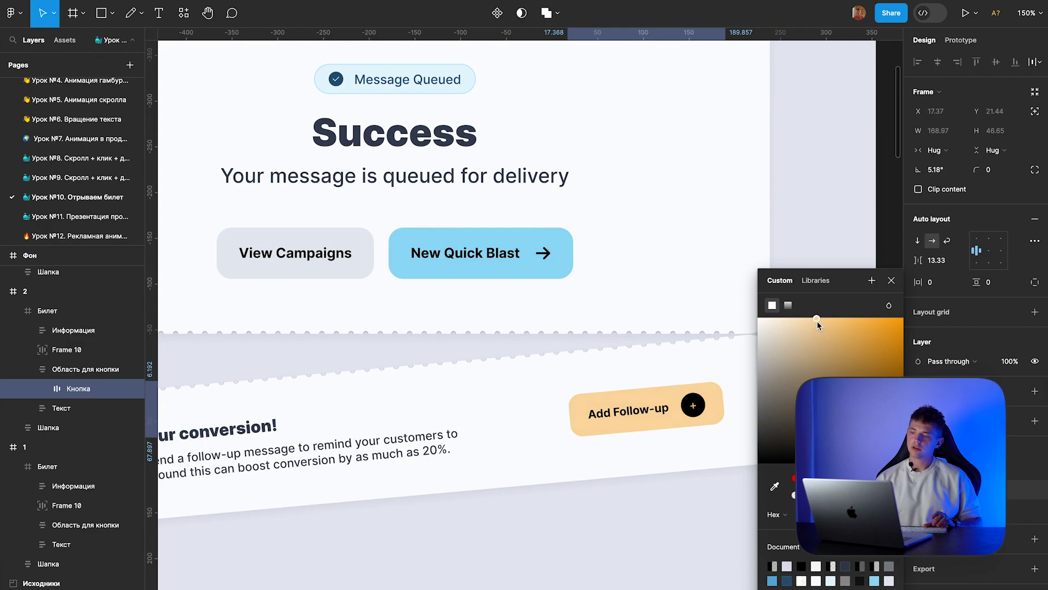
mouse_move(817, 323)
left_mouse_down()
mouse_move(824, 334)
mouse_move(809, 329)
left_mouse_up()
Step: Add frame 1 as a flow starting point in the Prototype panel, creating Flow 4
left_click(815, 251)
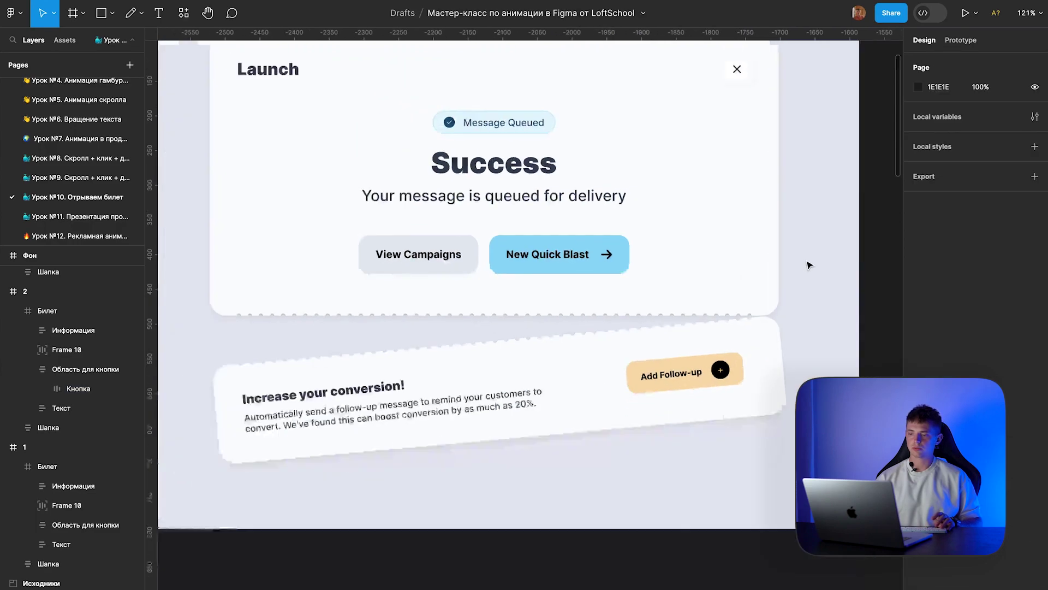
scroll(809, 265, "down", 5)
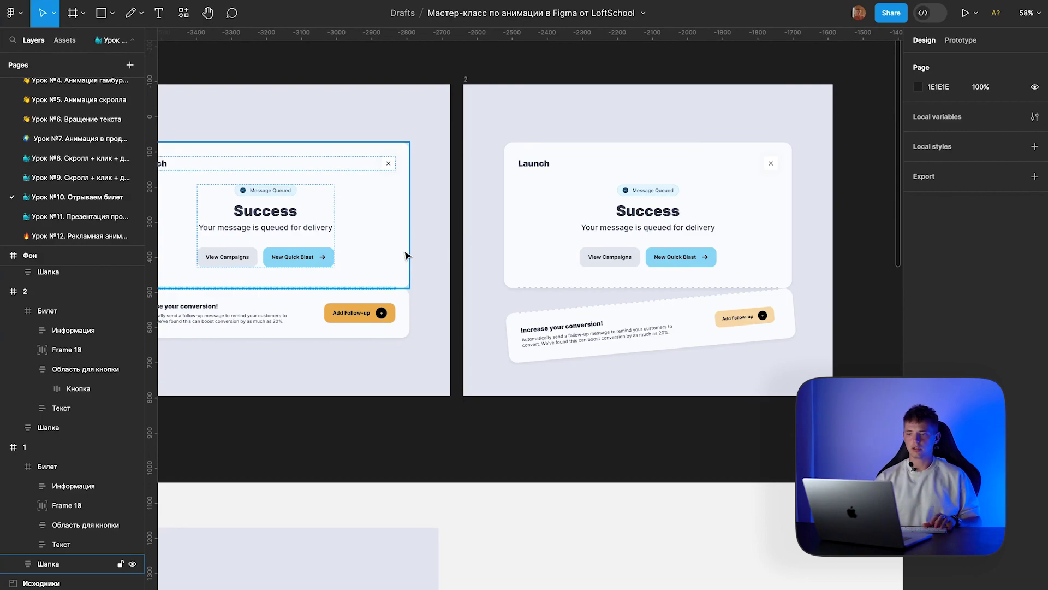
scroll(406, 255, "left", 5)
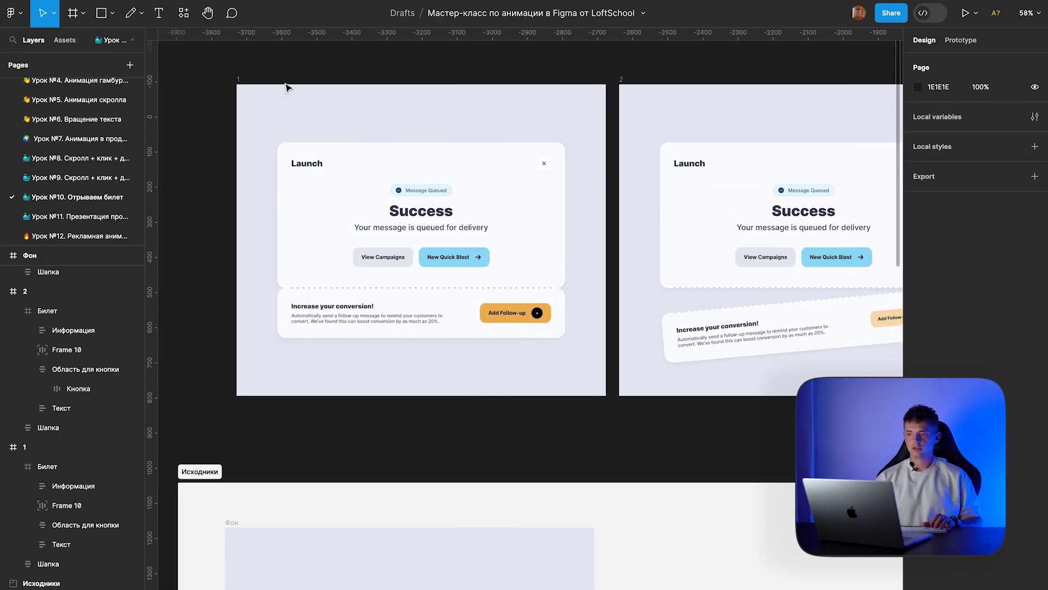
left_click(974, 41)
left_click(239, 80)
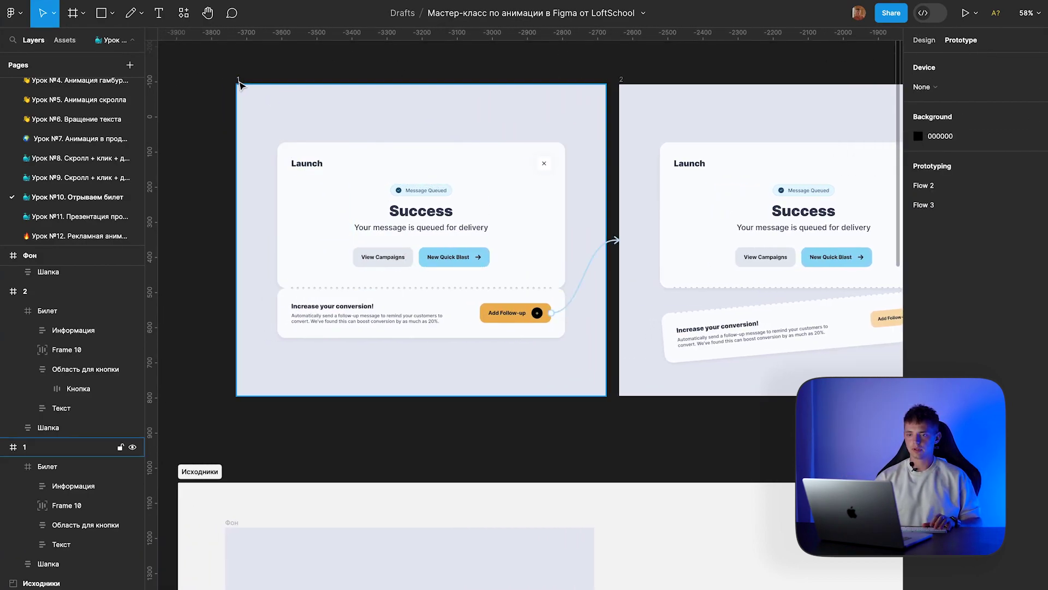
left_click(1035, 67)
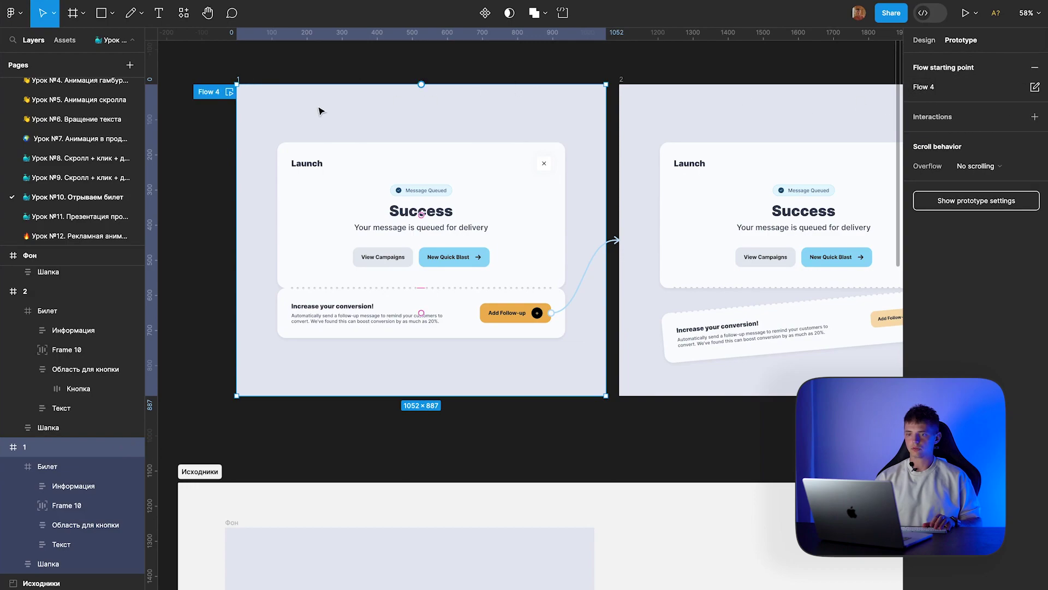
Step: Rename the Flow 4 prototype flow to 'Урок'
double_click(929, 86)
type("Урок")
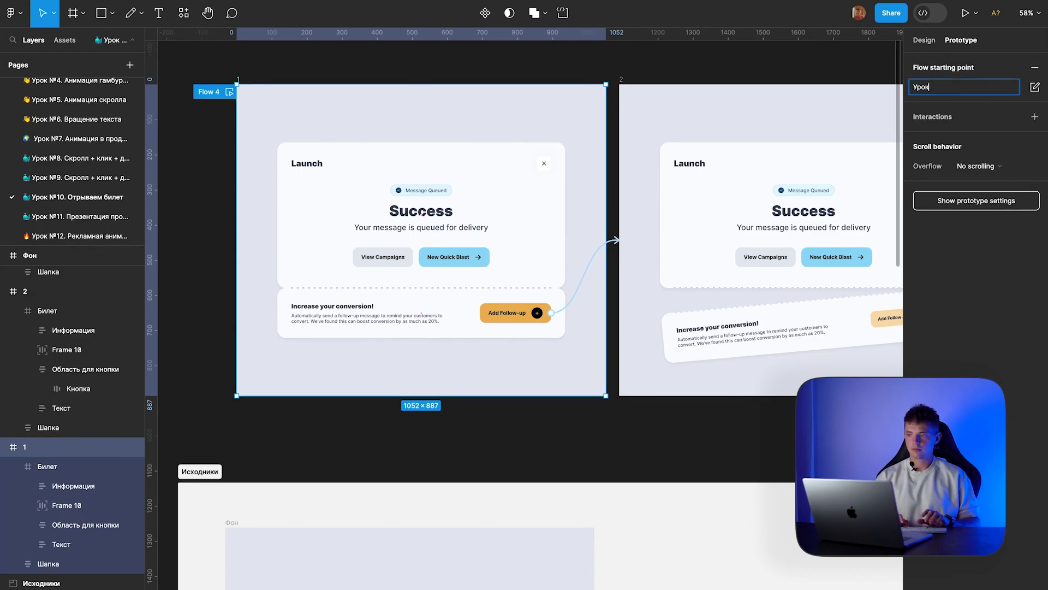
key("Return")
Step: Preview the Урок flow, test the Add Follow-up tear-off twice, then close it
left_click(229, 93)
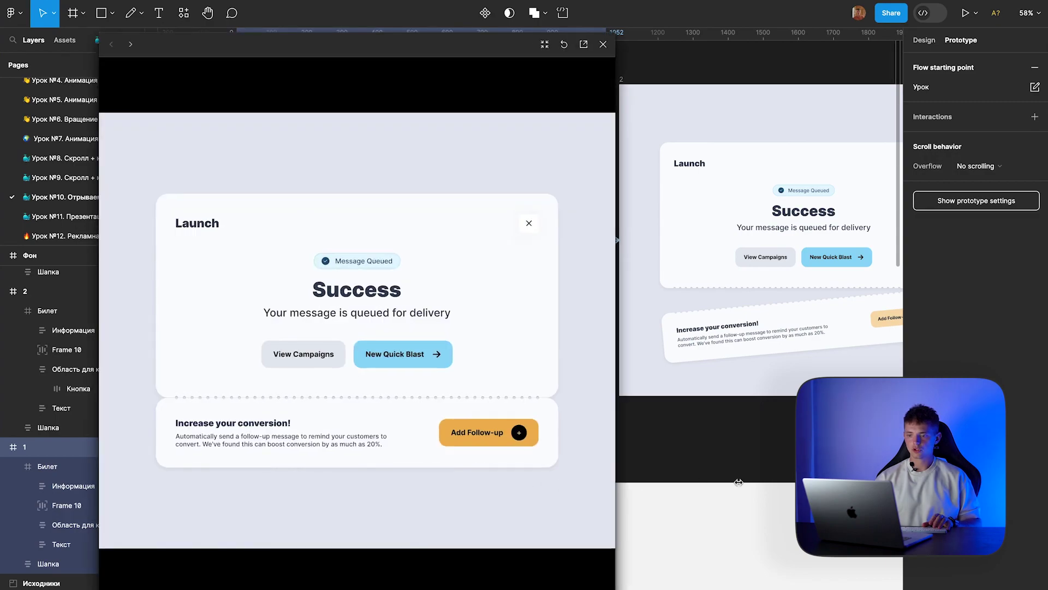
left_click_drag(606, 481, 815, 480)
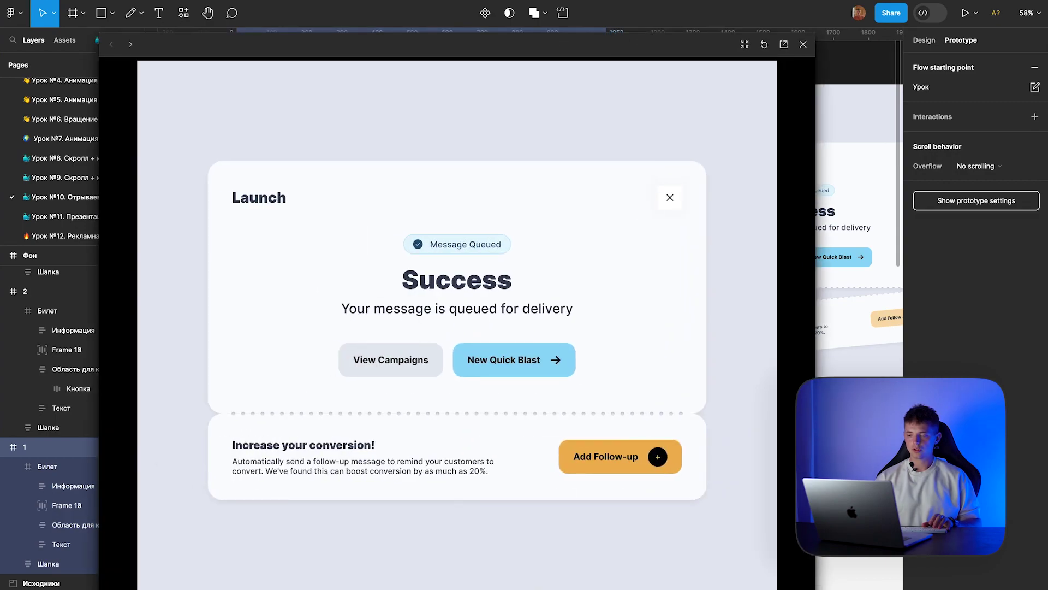
left_click(629, 464)
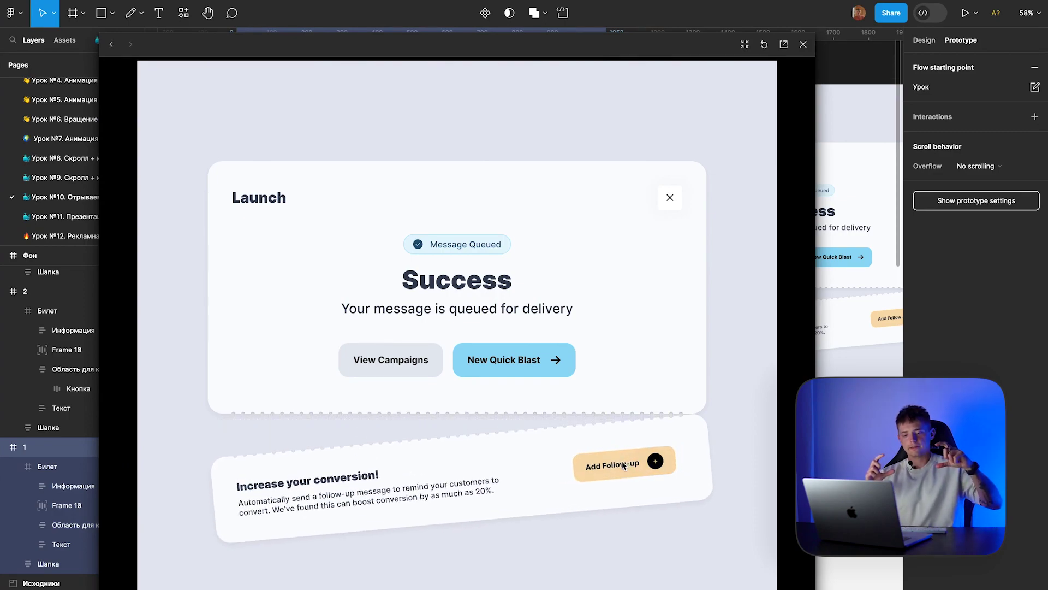
left_click(628, 465)
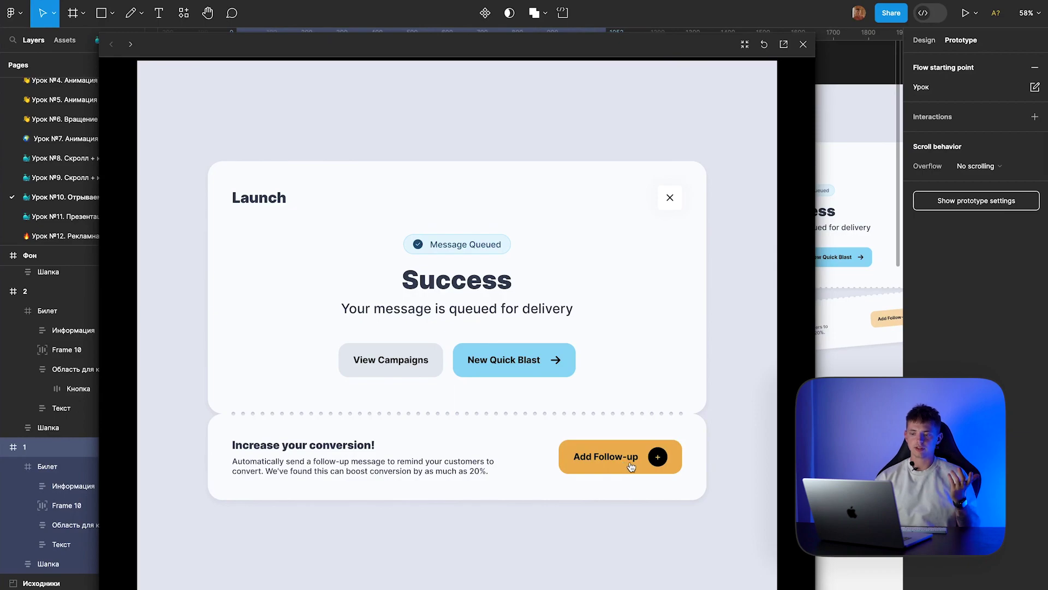
left_click(635, 466)
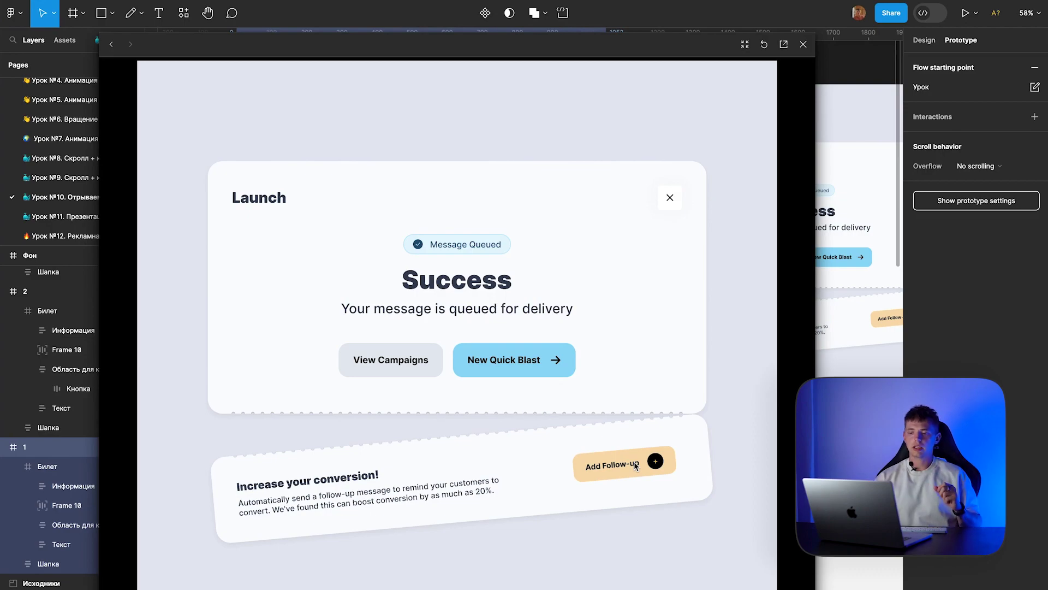
left_click(803, 44)
scroll(618, 273, "up", 2)
Step: Switch the Add Follow-up easing to Ease in back and test it in the preview
scroll(618, 273, "up", 5)
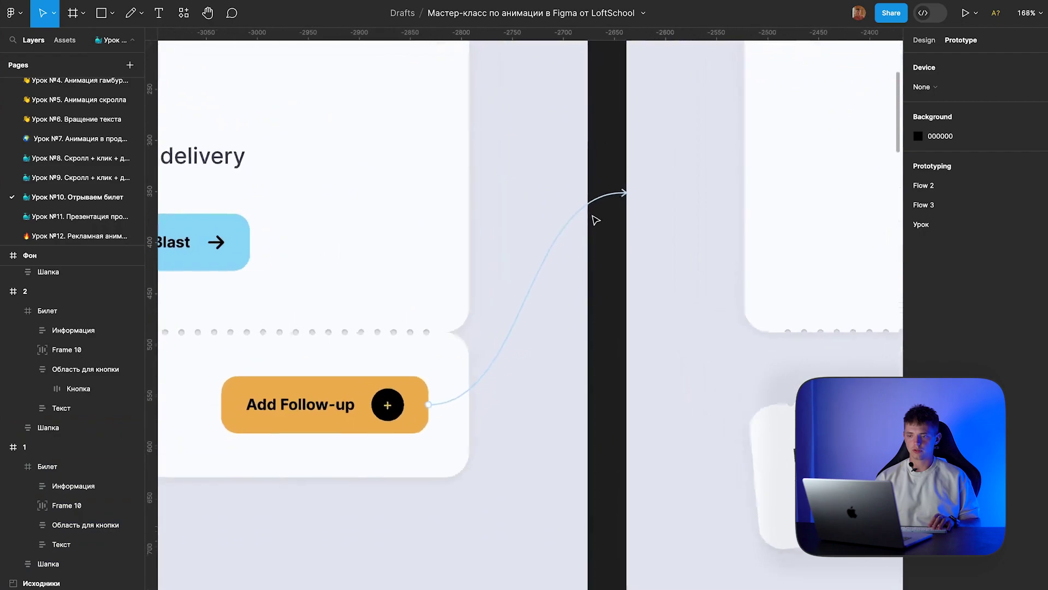
left_click(603, 202)
left_click(595, 316)
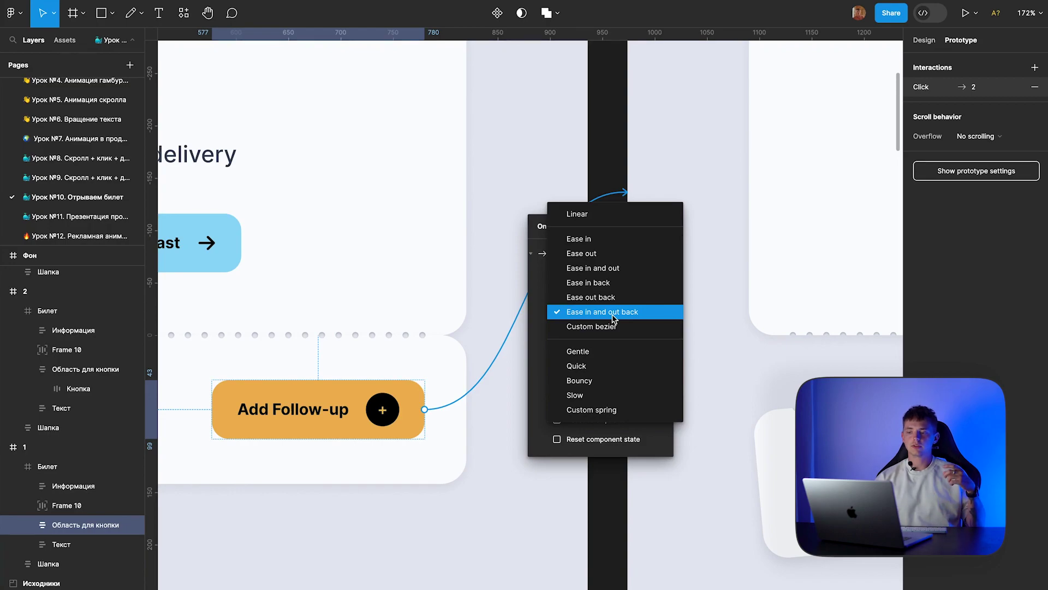
left_click(621, 283)
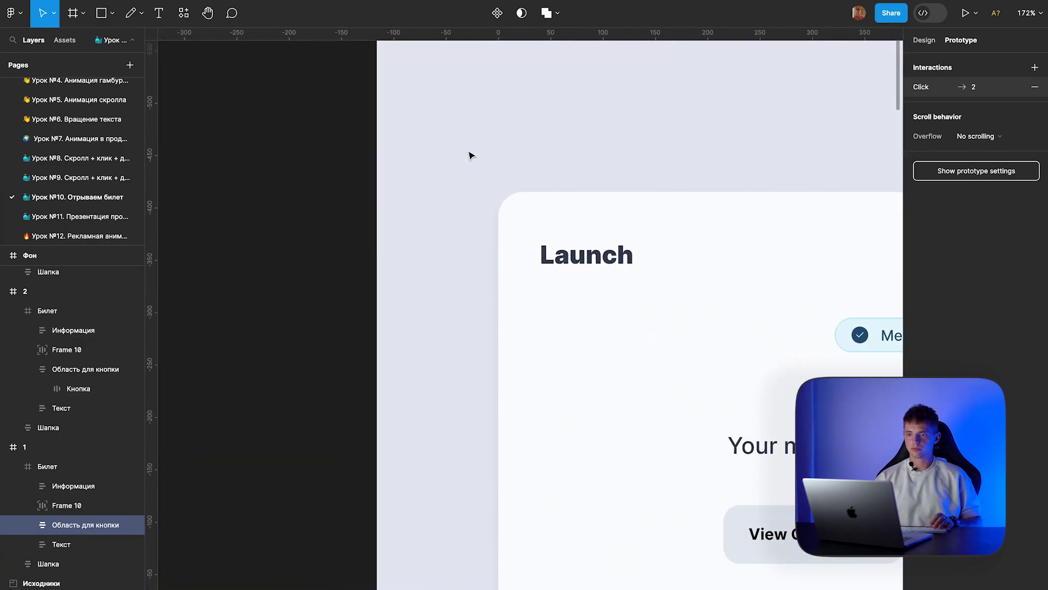
left_click(326, 68)
key("shift+space")
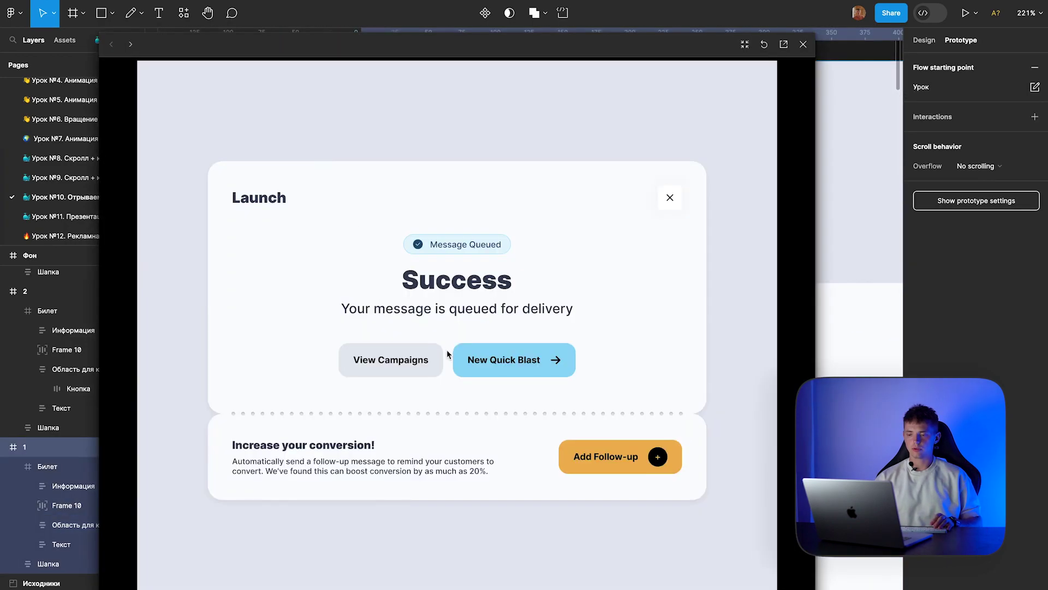
left_click(587, 457)
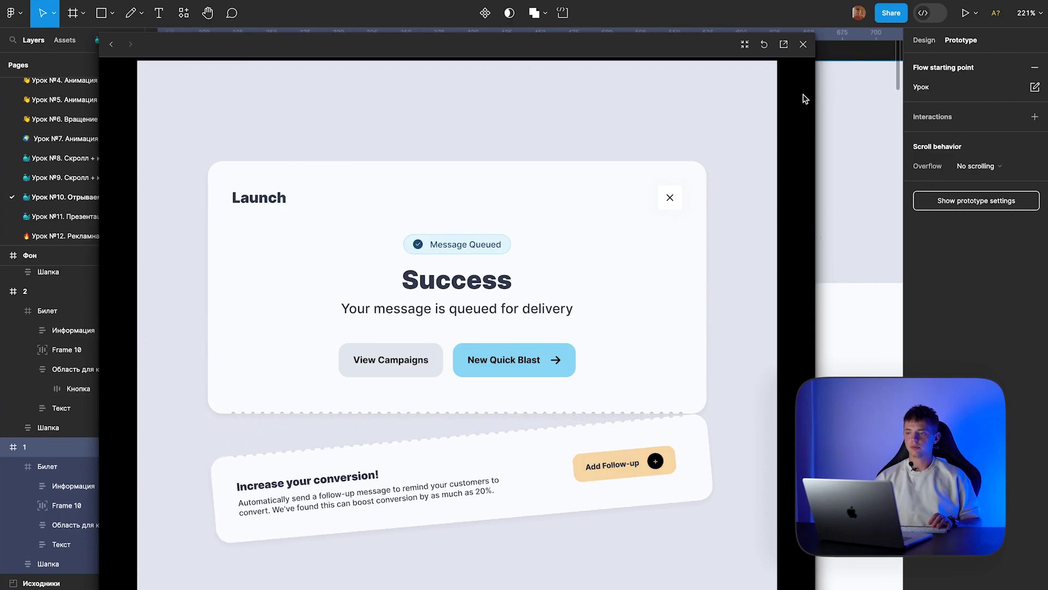
left_click(803, 45)
Step: Change the easing to Ease out back and reopen the preview from frame 1
scroll(713, 170, "down", 5)
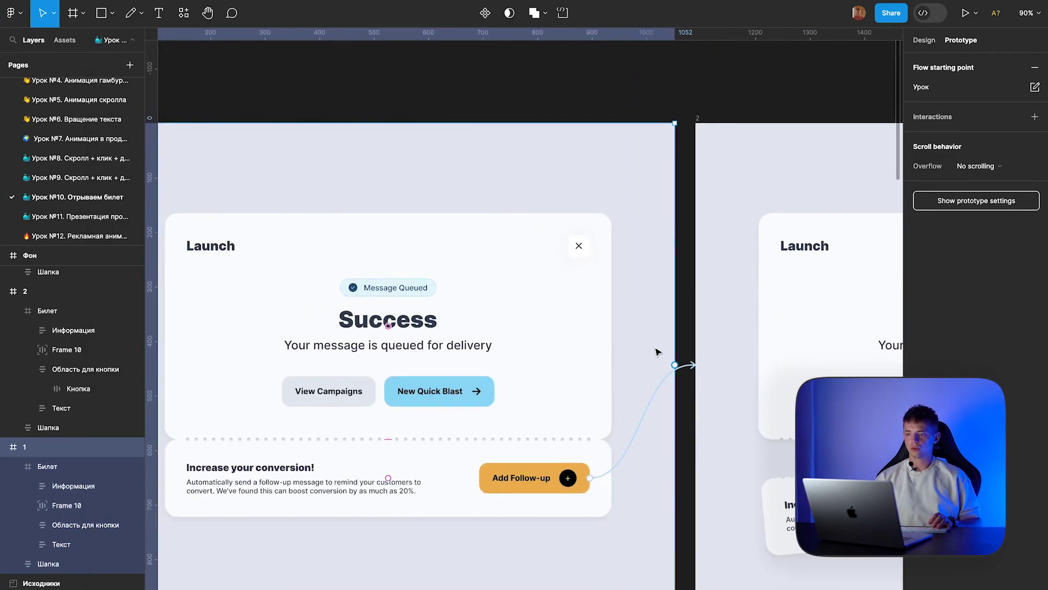
left_click(679, 367)
left_click(668, 483)
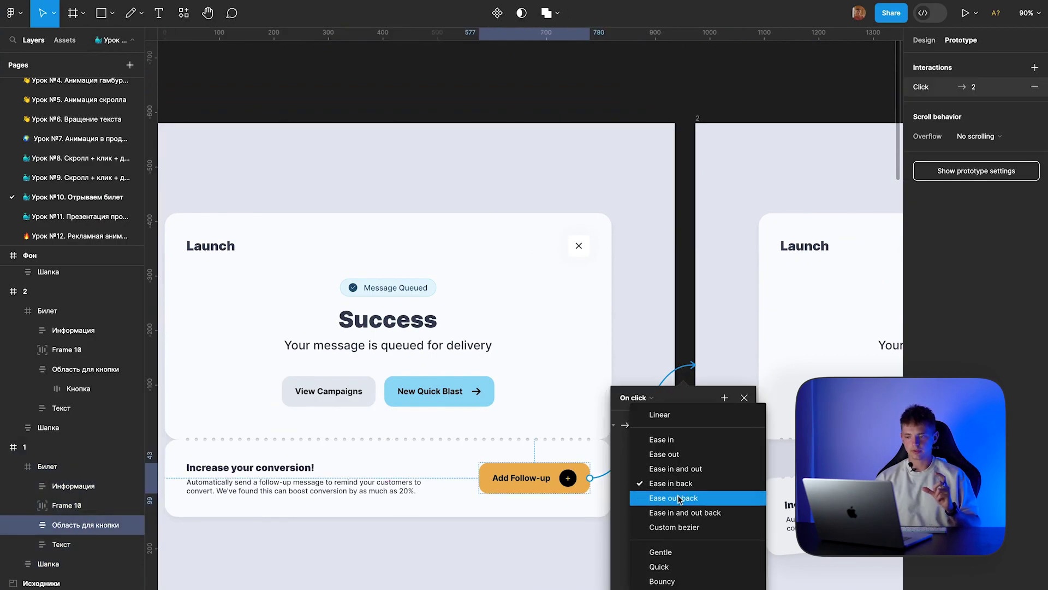
left_click(686, 499)
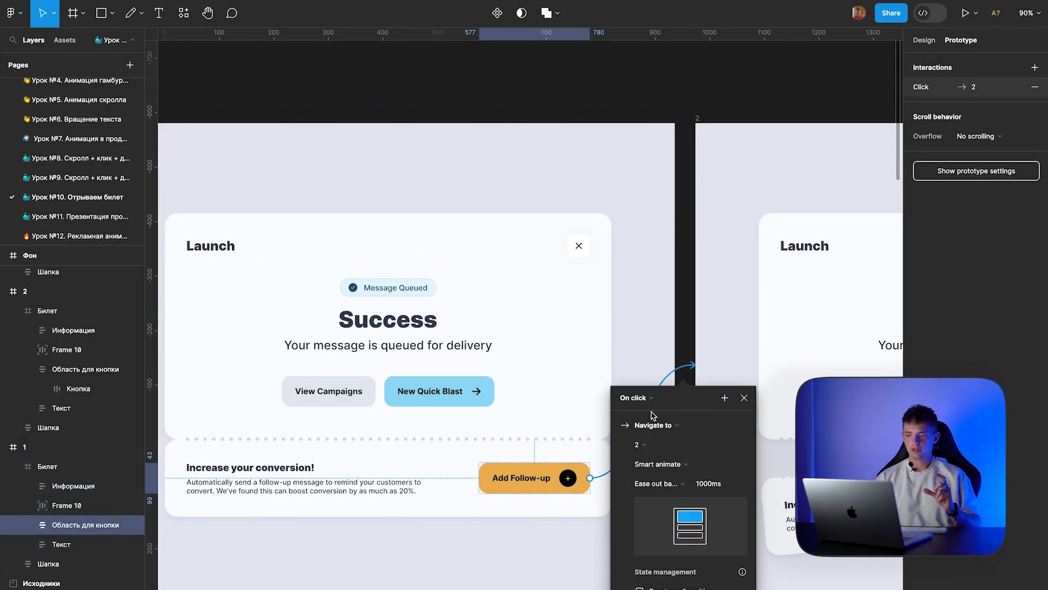
left_click(687, 294)
left_click(349, 129)
key("shift+space")
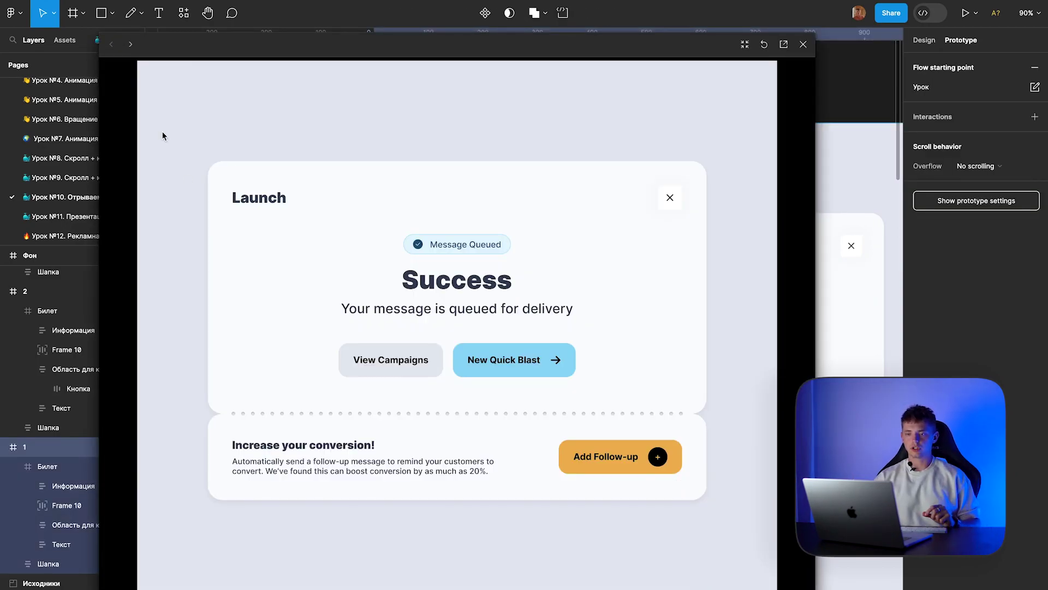
Step: Replay the Add Follow-up tear-off twice in the preview, then close it
left_click(573, 463)
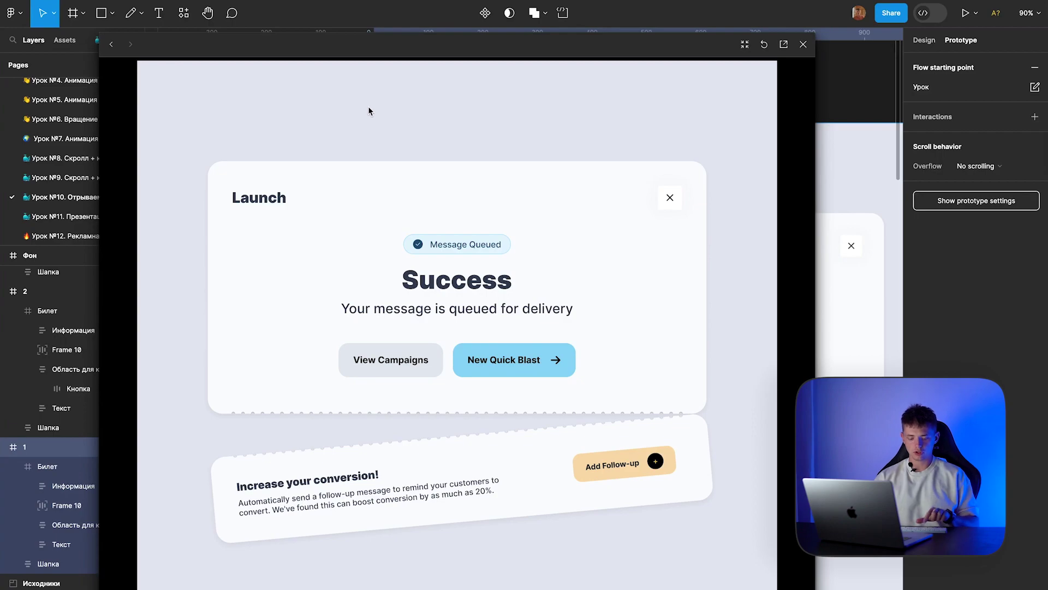
left_click(634, 466)
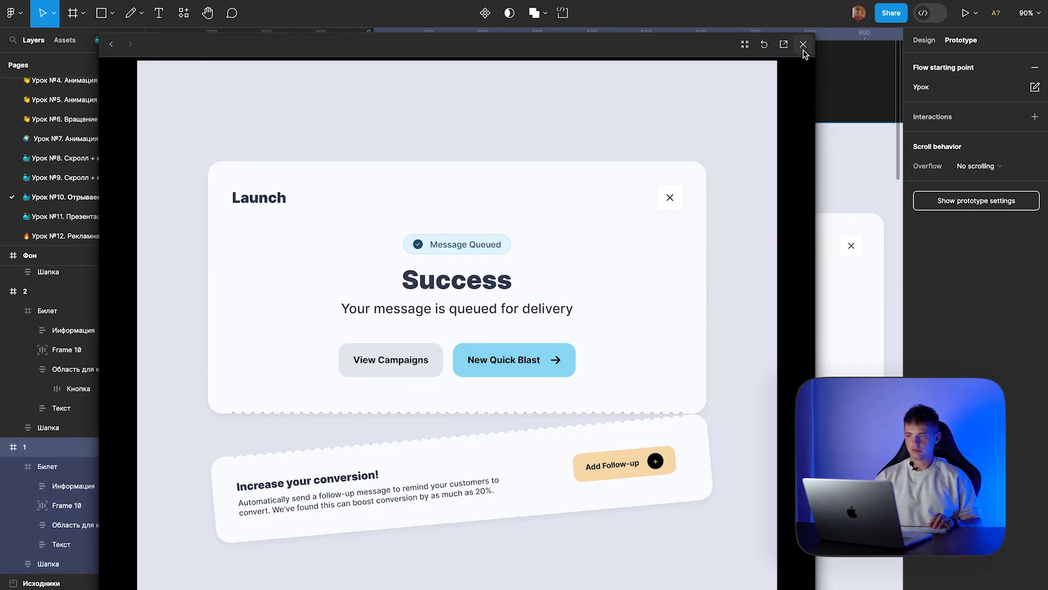
left_click(803, 45)
Step: Set the Add Follow-up transition to Ease in and out easing at 600 ms
left_click(706, 410)
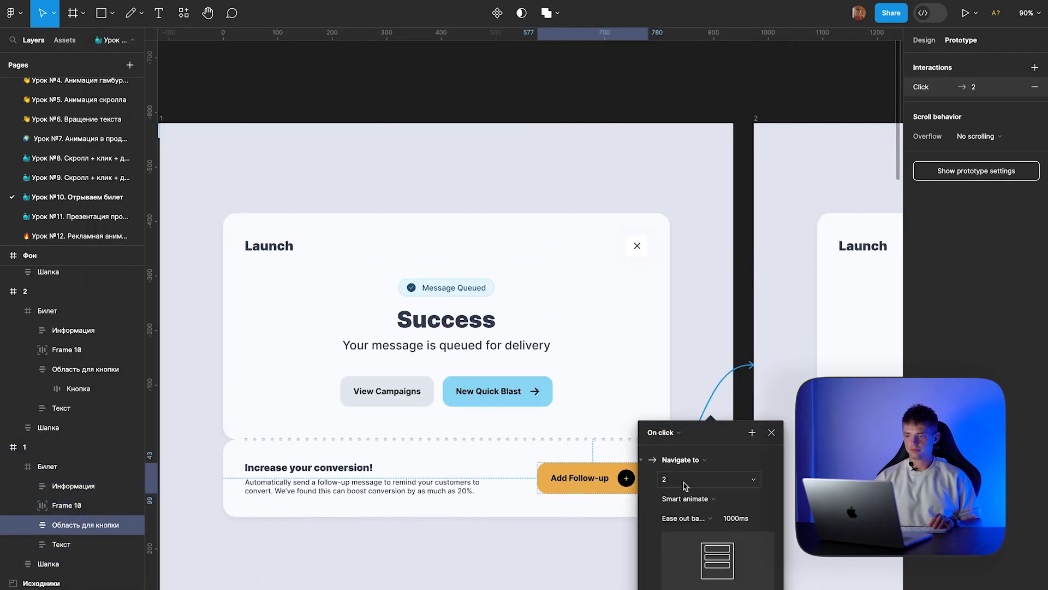
left_click(699, 522)
left_click(738, 518)
double_click(738, 518)
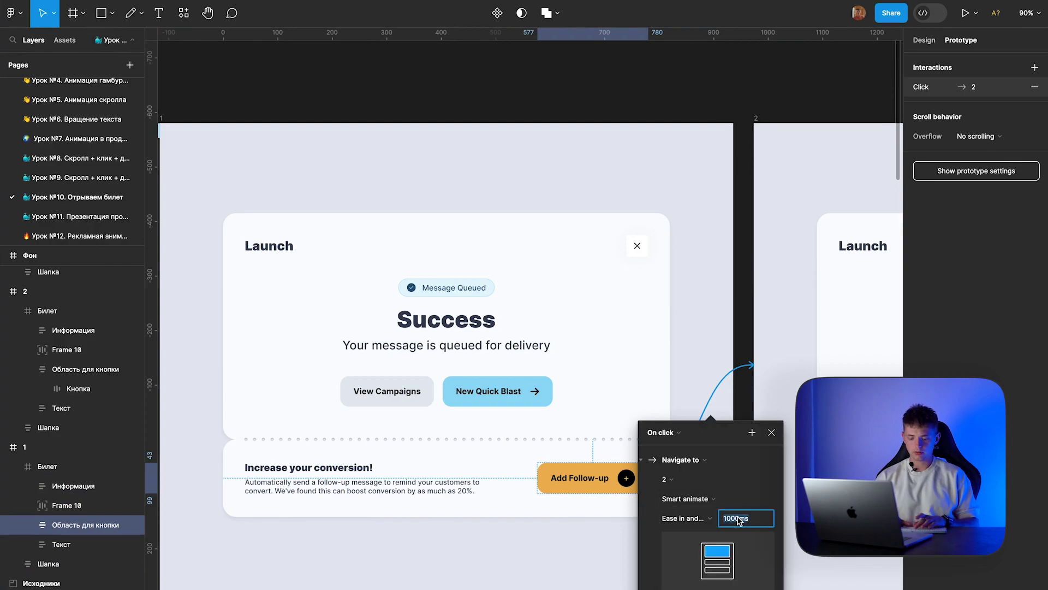
type("70")
key("Return")
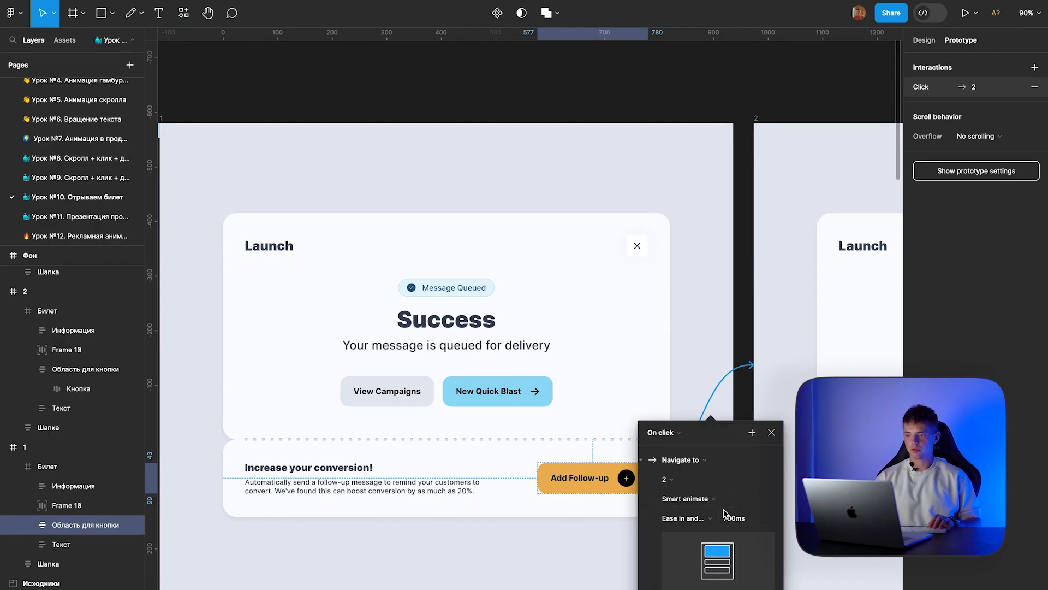
left_click(734, 520)
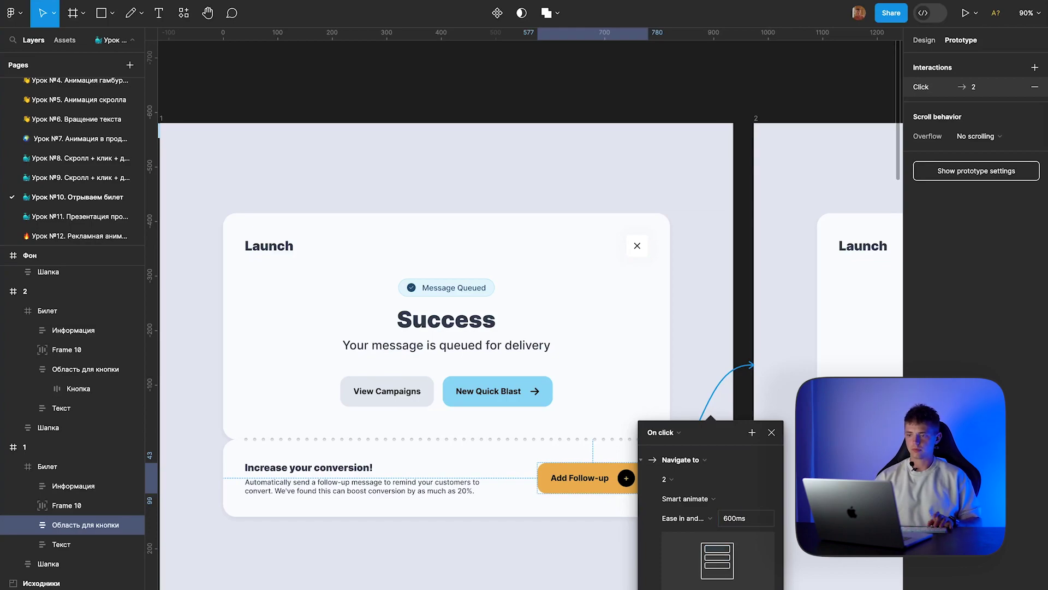
left_click(700, 116)
scroll(700, 115, "right", 5)
scroll(700, 115, "right", 3)
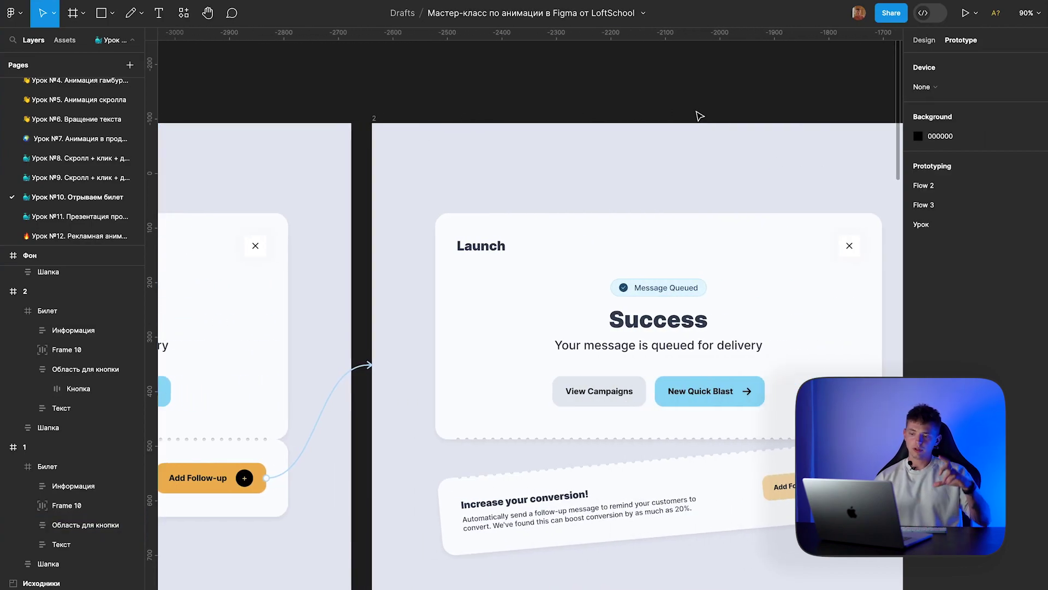
scroll(700, 116, "right", 3)
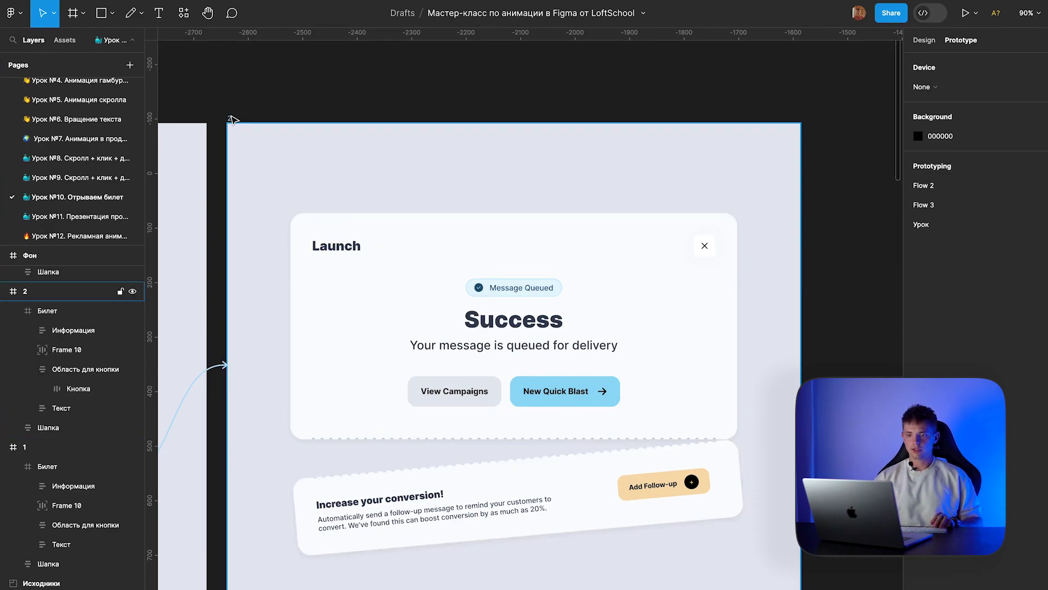
Step: Alt-drag frame 2 to create a duplicate frame 3 beside it
left_click_drag(231, 118, 811, 134)
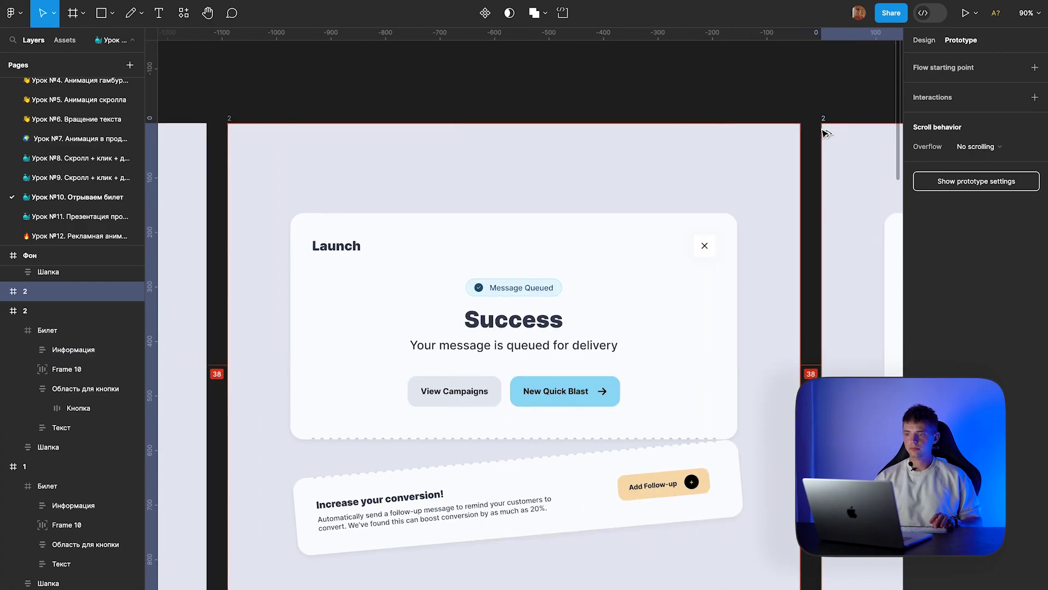
scroll(819, 133, "right", 10)
scroll(468, 393, "up", 4)
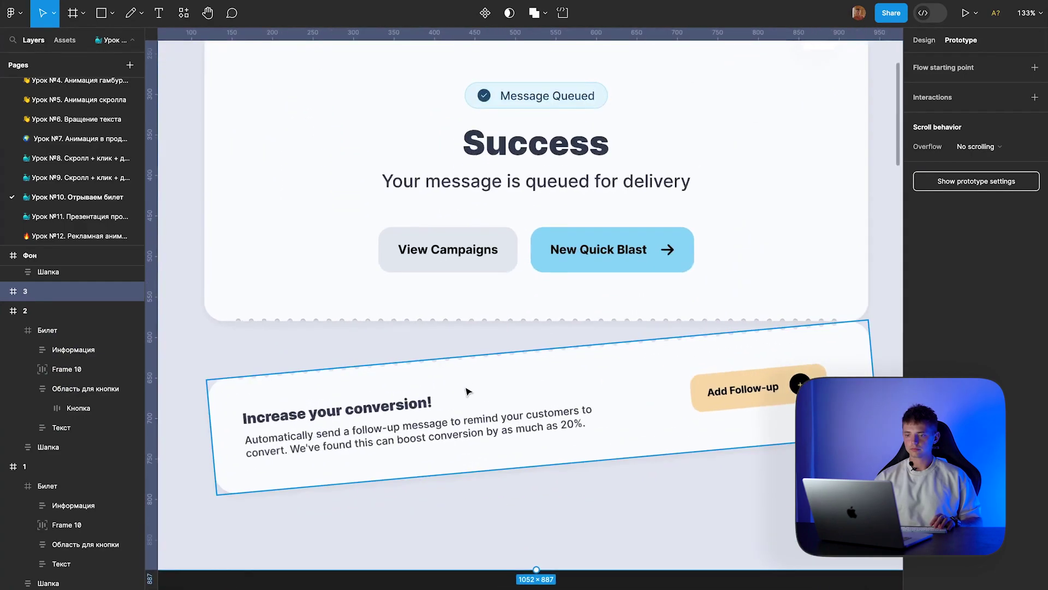
Step: Set the stub's Текст and Область для кнопки layers to 0% opacity
left_click(468, 393)
left_click(73, 331)
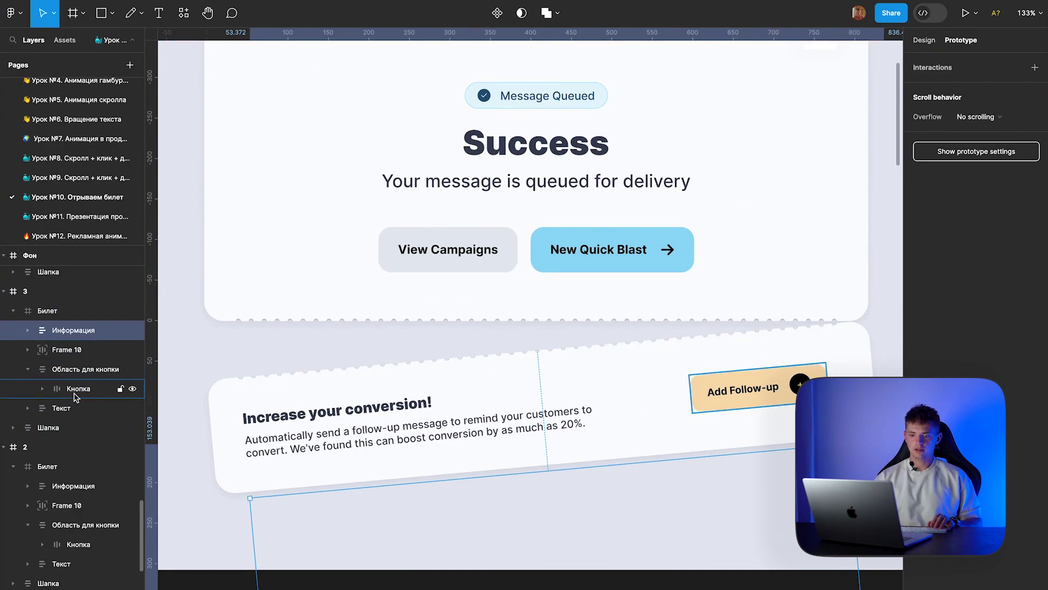
left_click(28, 369)
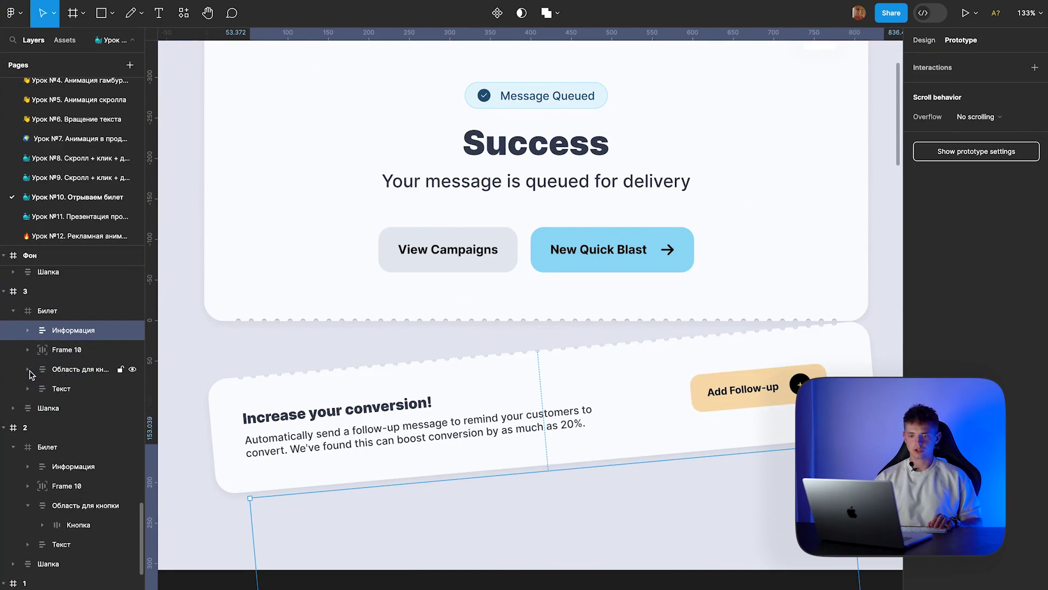
left_click(59, 389)
left_click(70, 373, "shift")
left_click(924, 39)
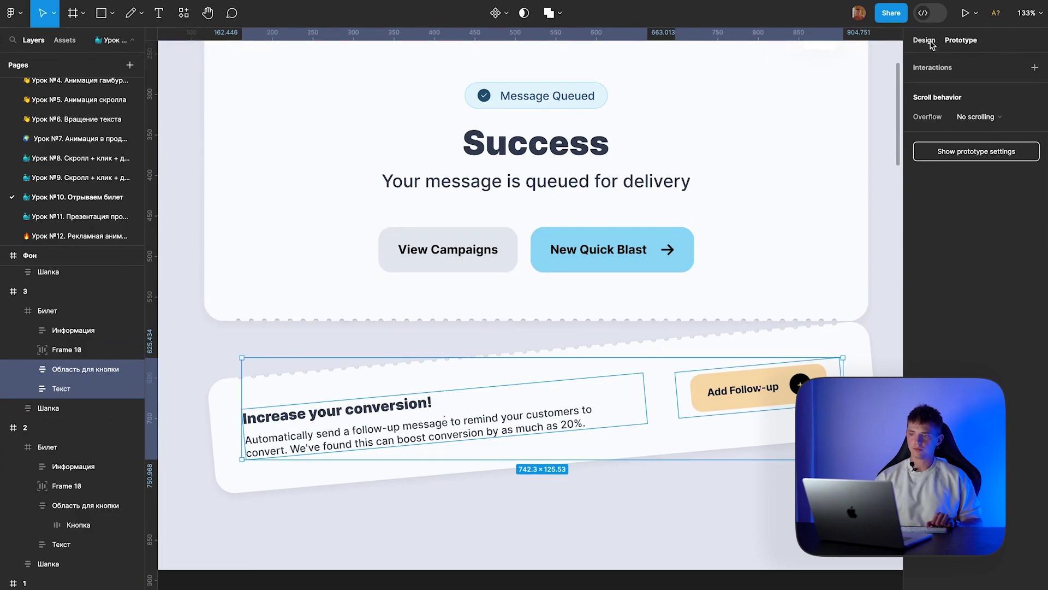
left_click(1012, 460)
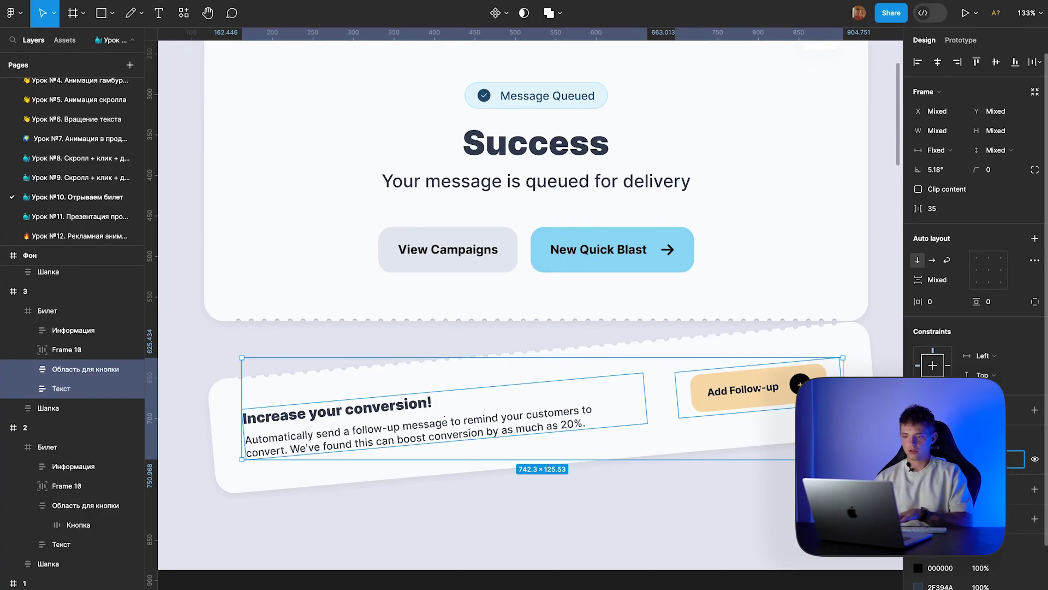
type("0")
key("Return")
left_click(550, 546)
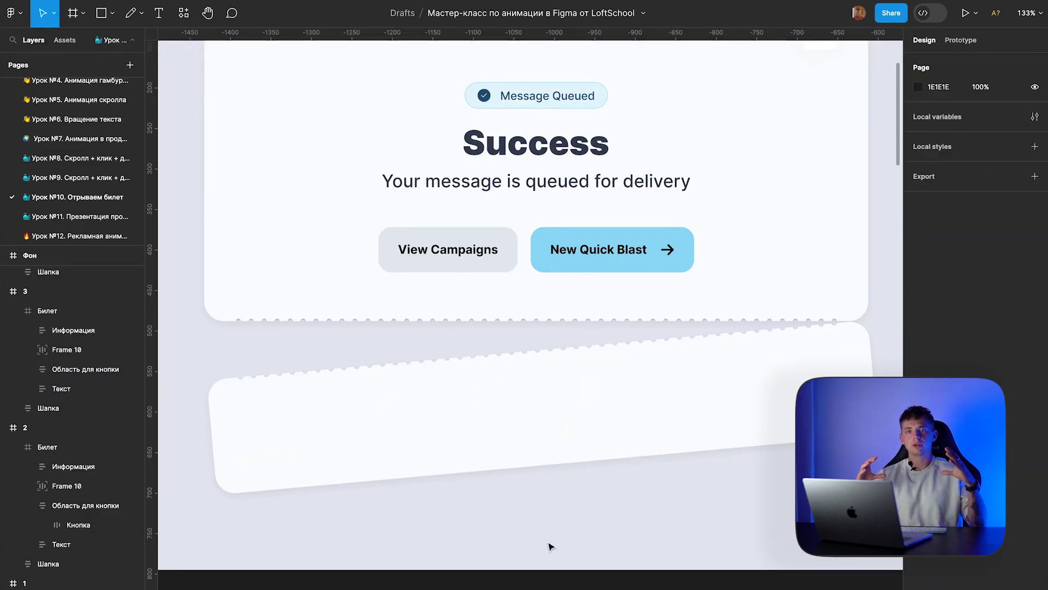
Step: Connect frame 2 to frame 3 with an After delay (800ms) smart-animate transition
scroll(537, 544, "down", 5, "ctrl")
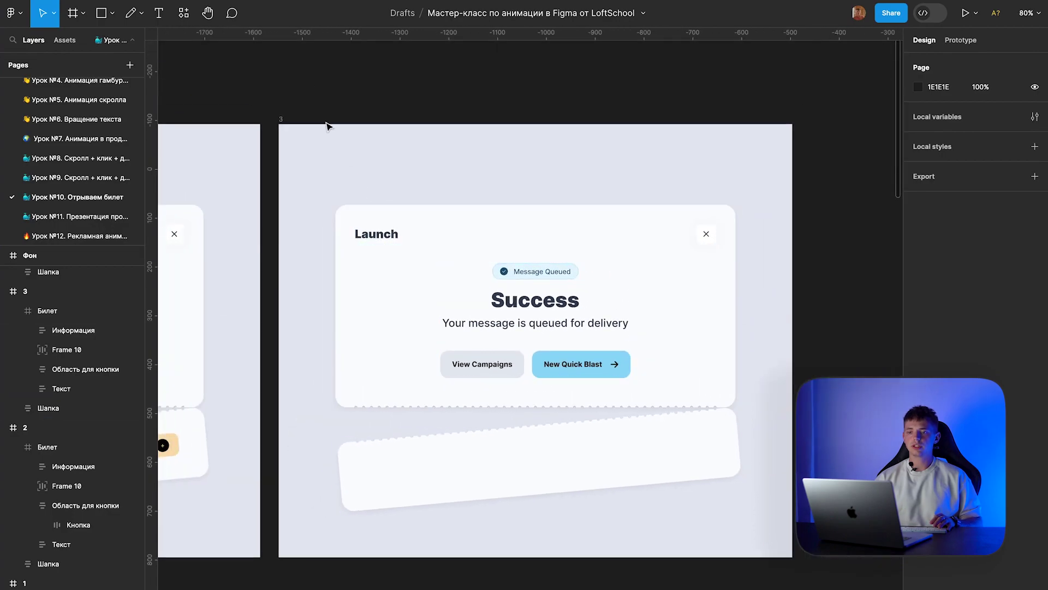
scroll(321, 90, "left", 3)
scroll(321, 90, "left", 6)
scroll(322, 90, "left", 2)
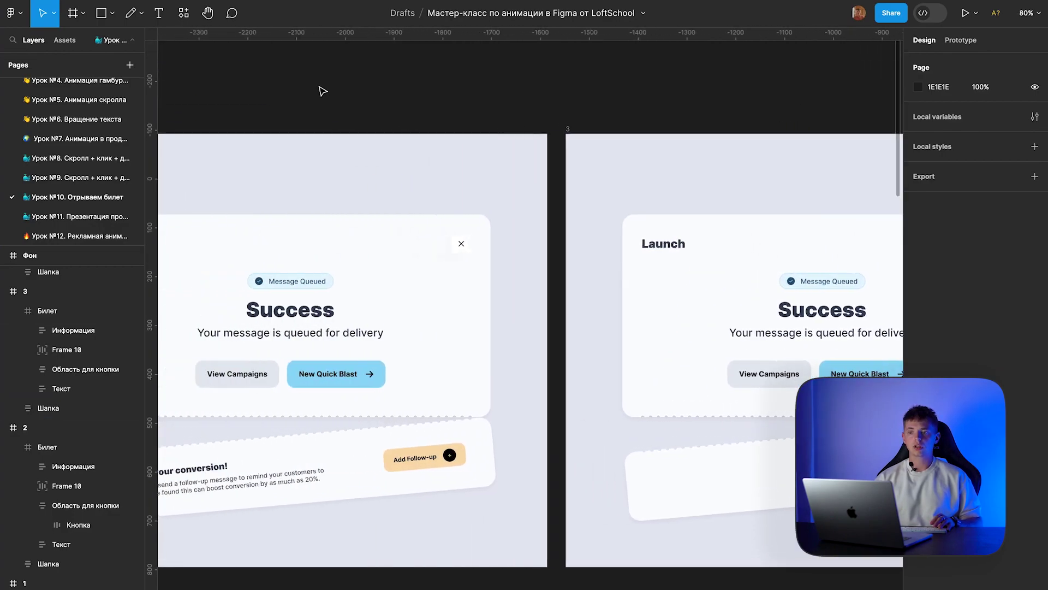
scroll(323, 92, "down", 3, "ctrl")
scroll(322, 90, "left", 2)
left_click(231, 161)
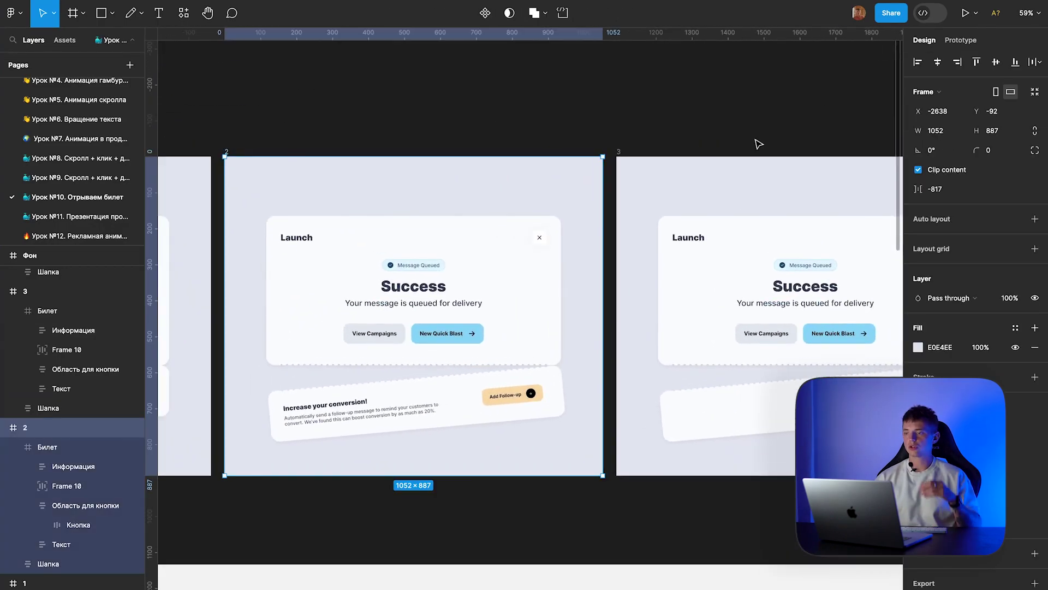
left_click(961, 40)
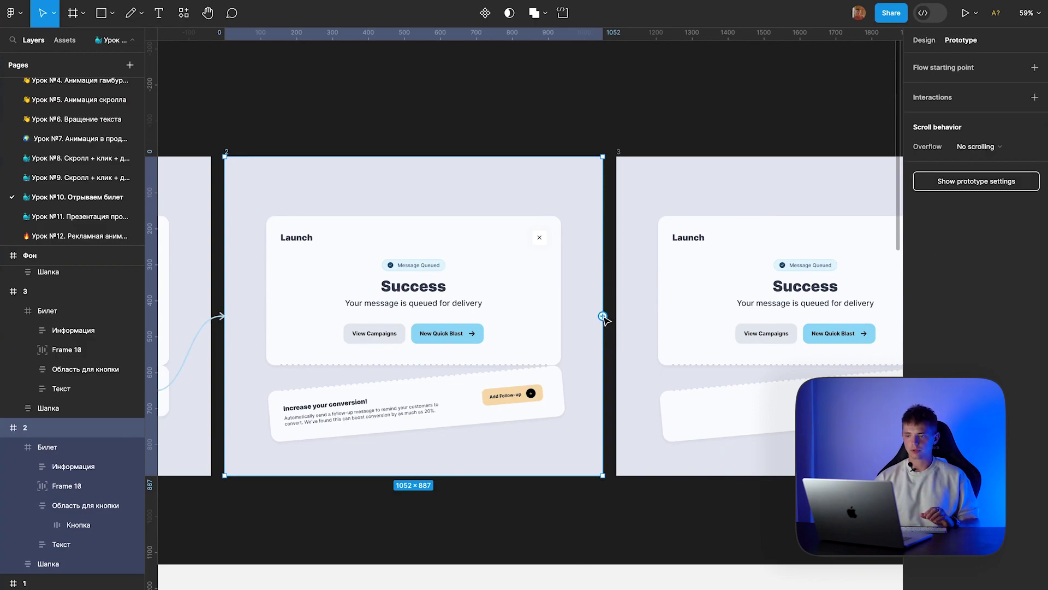
left_click_drag(603, 317, 634, 316)
left_click(572, 352)
left_click(573, 500)
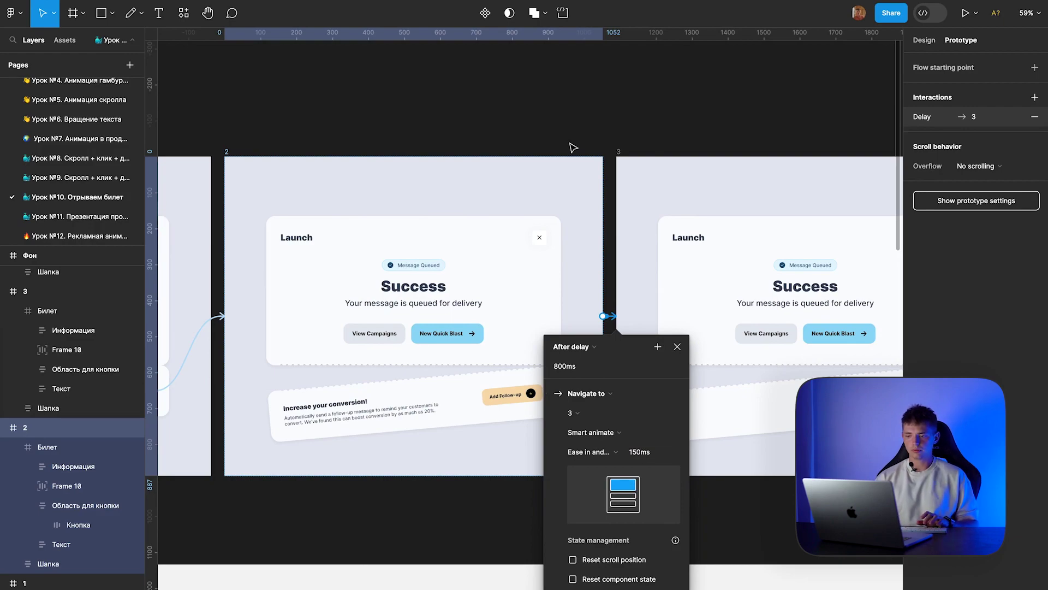
left_click(487, 102)
scroll(377, 123, "left", 10)
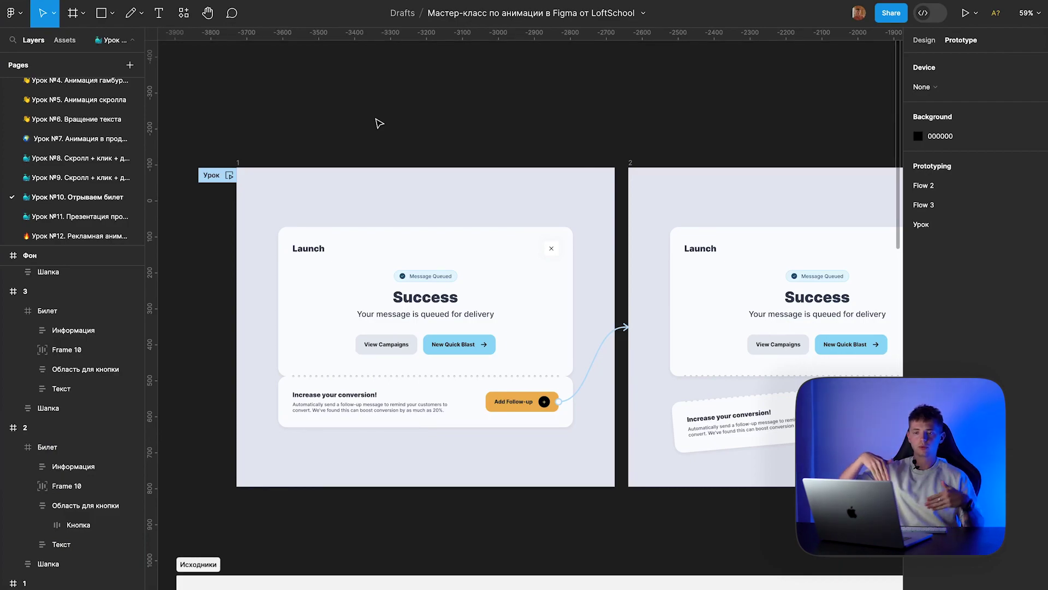
left_click(229, 175)
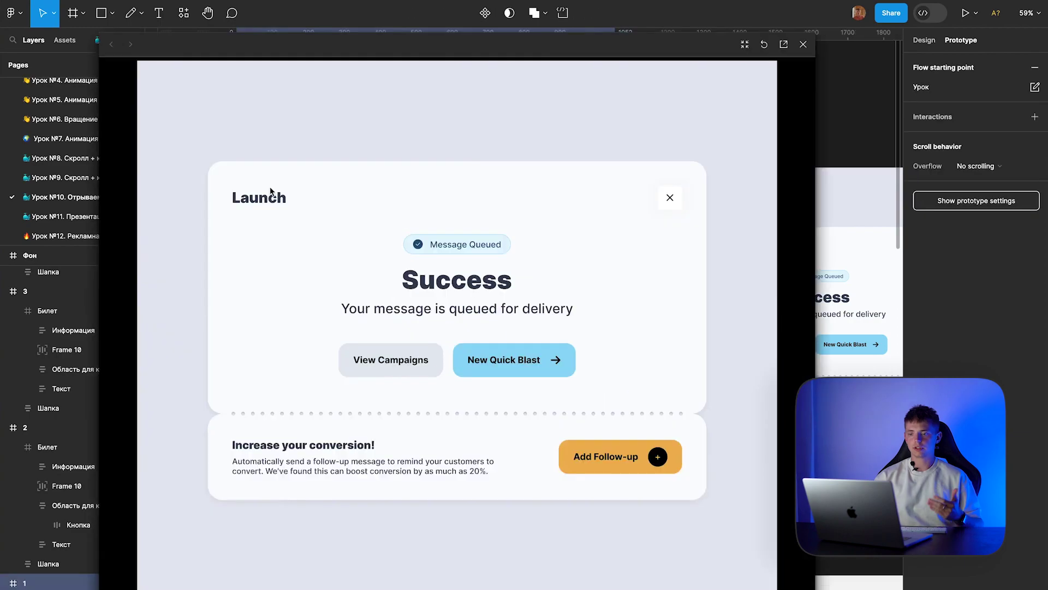
left_click(614, 464)
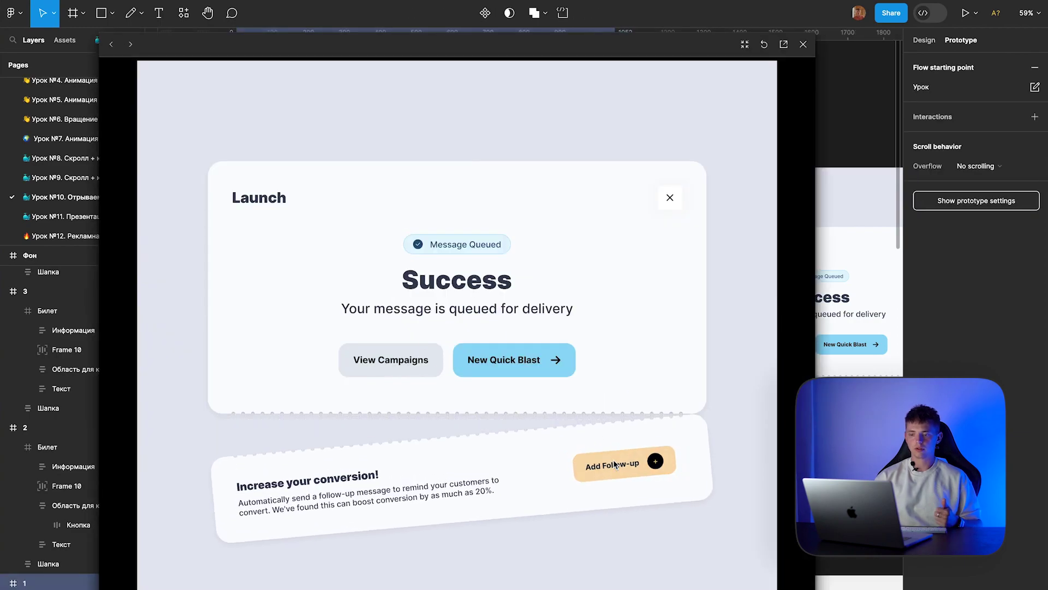
left_click(614, 464)
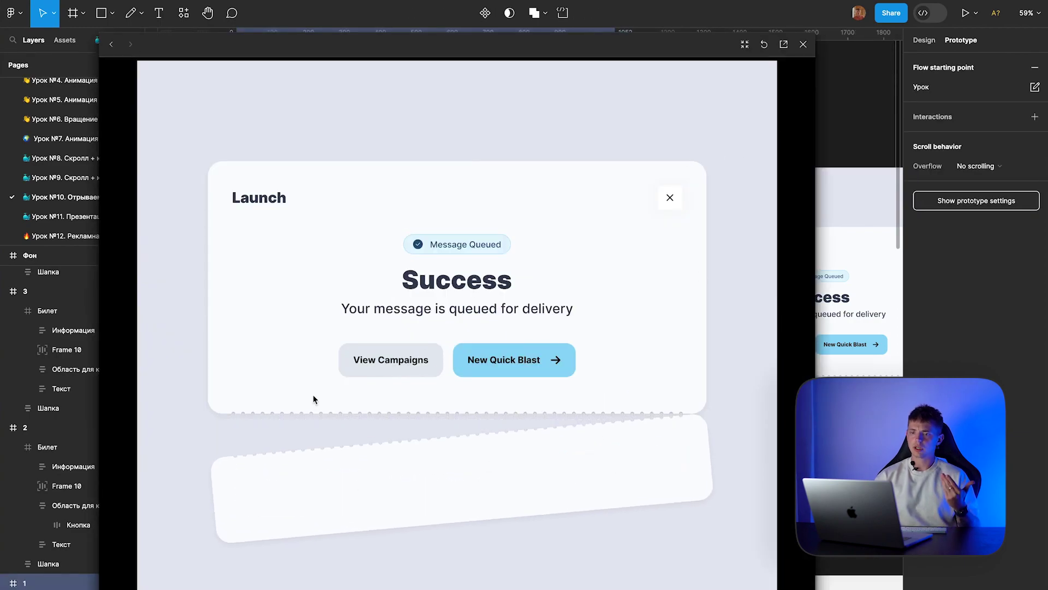
left_click(803, 43)
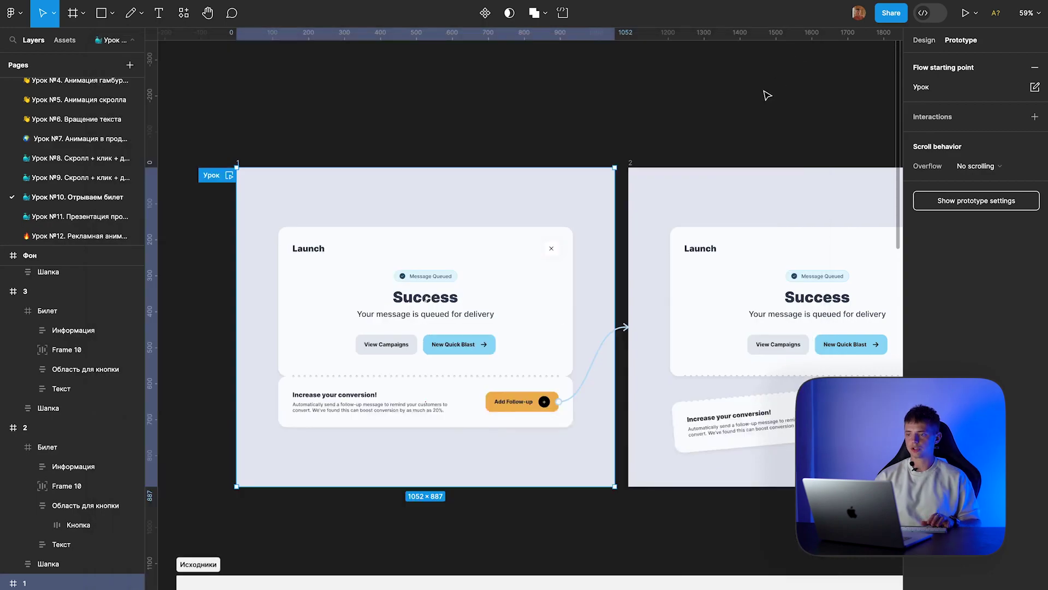
left_click(463, 133)
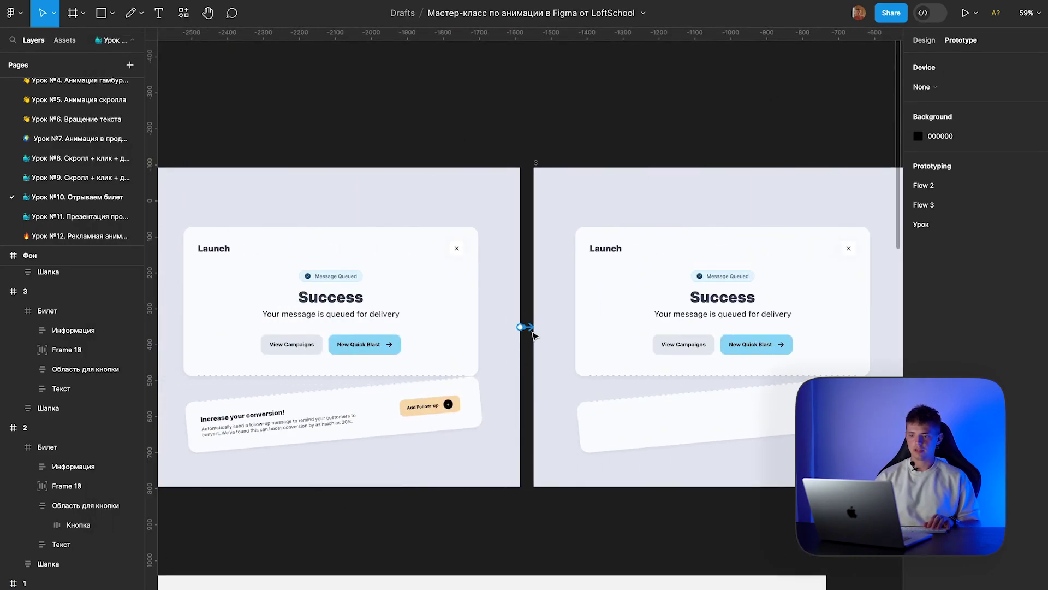
Step: Change the frame 2 → frame 3 transition easing to Linear
left_click(531, 329)
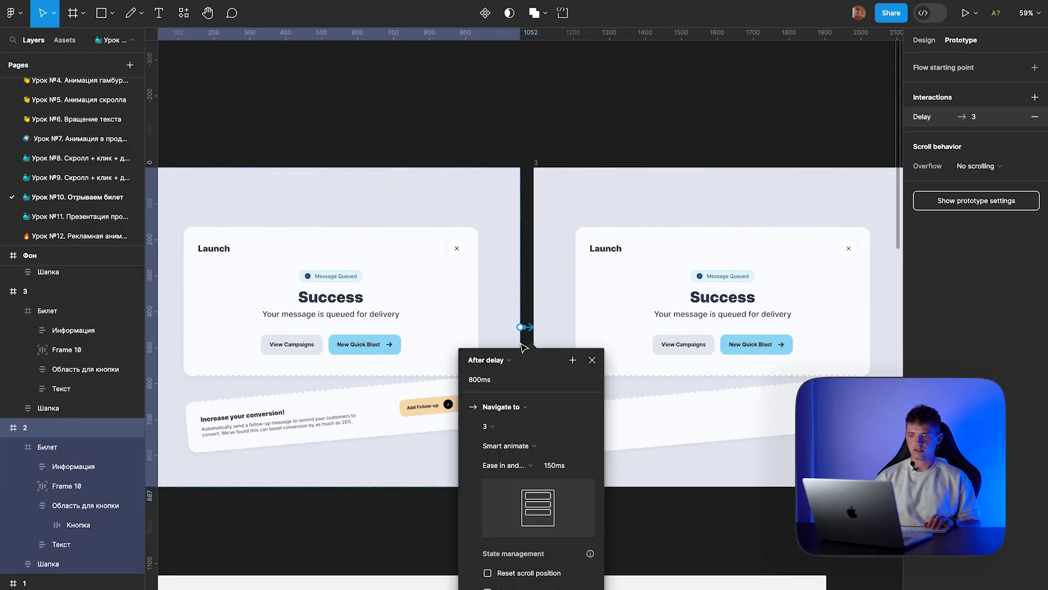
left_click(522, 467)
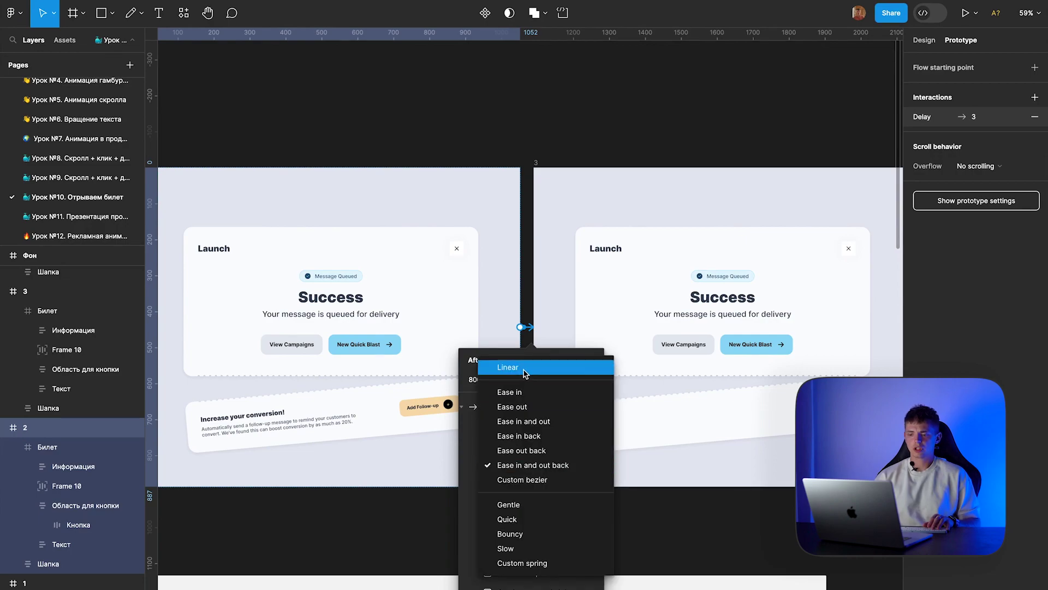
left_click(504, 369)
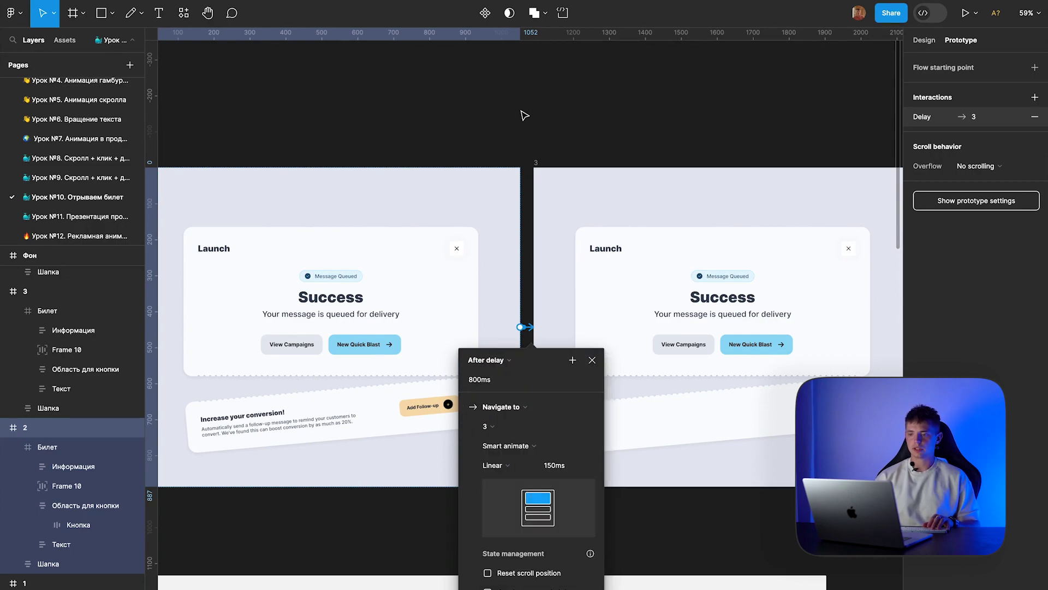
left_click(500, 136)
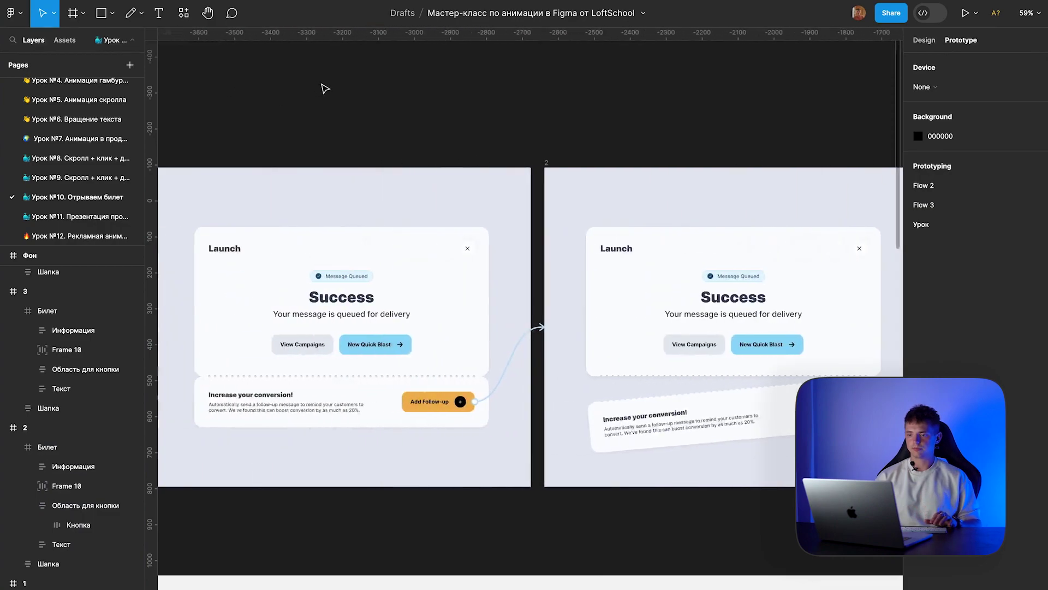
Step: Preview the tear-off from frame 1, then reopen the frame 2 → 3 transition
scroll(328, 88, "left", 3)
left_click(261, 181)
key("shift+space")
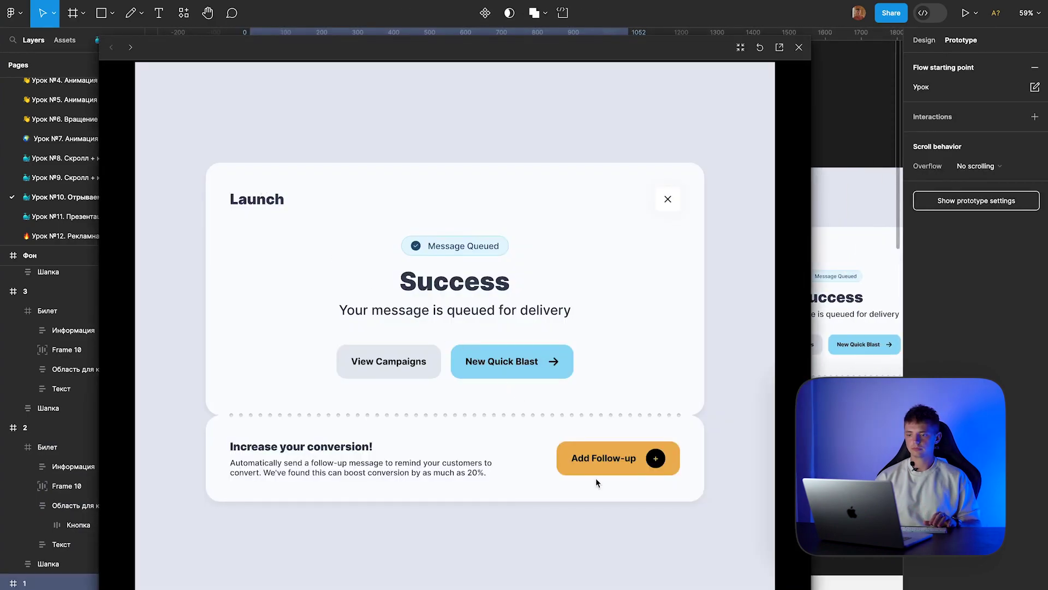
left_click(596, 464)
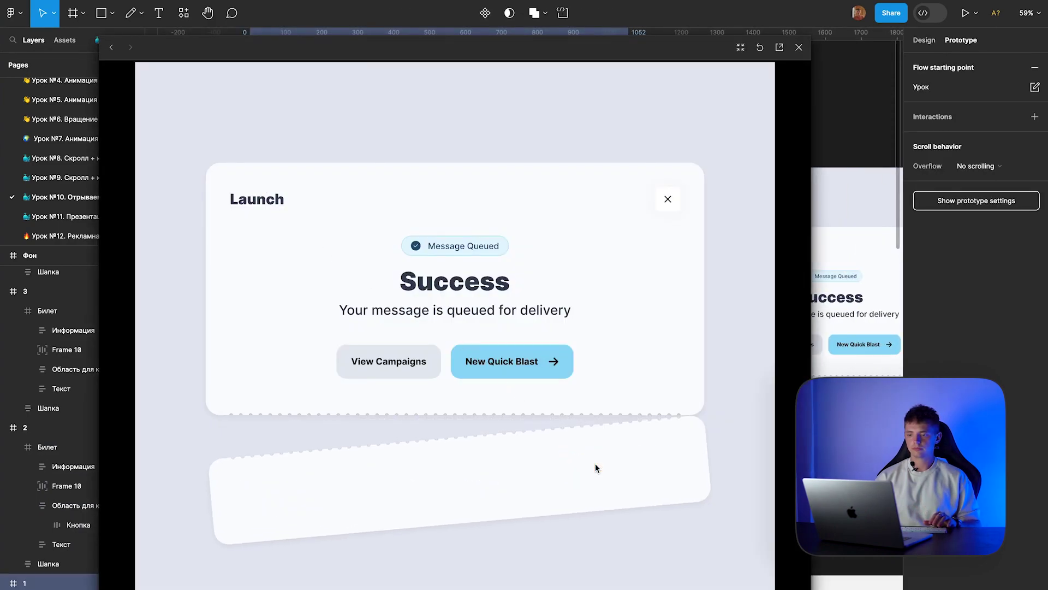
left_click(800, 48)
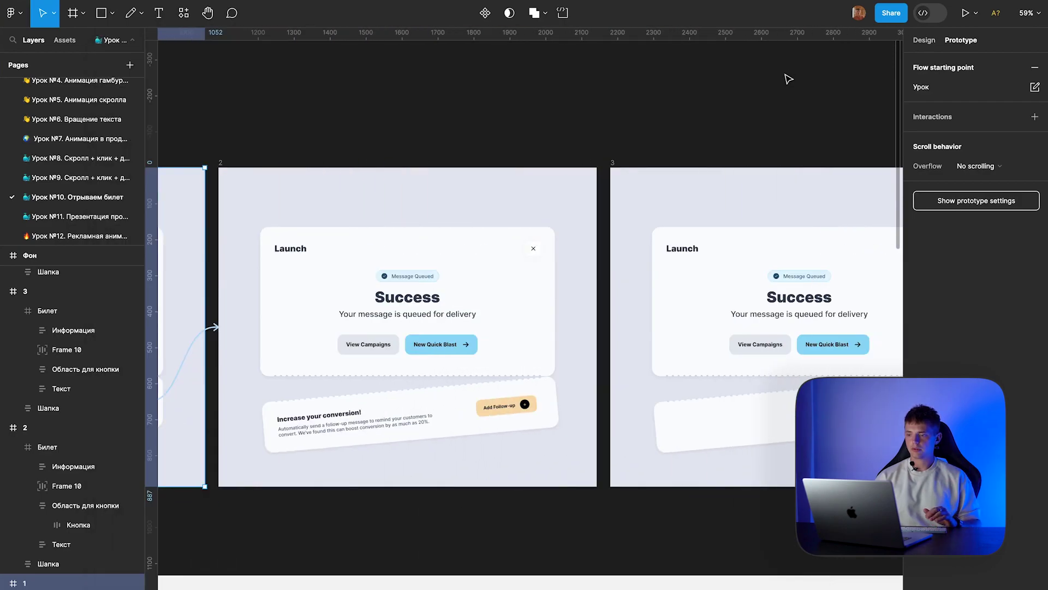
left_click(587, 373)
left_click_drag(597, 326, 682, 328)
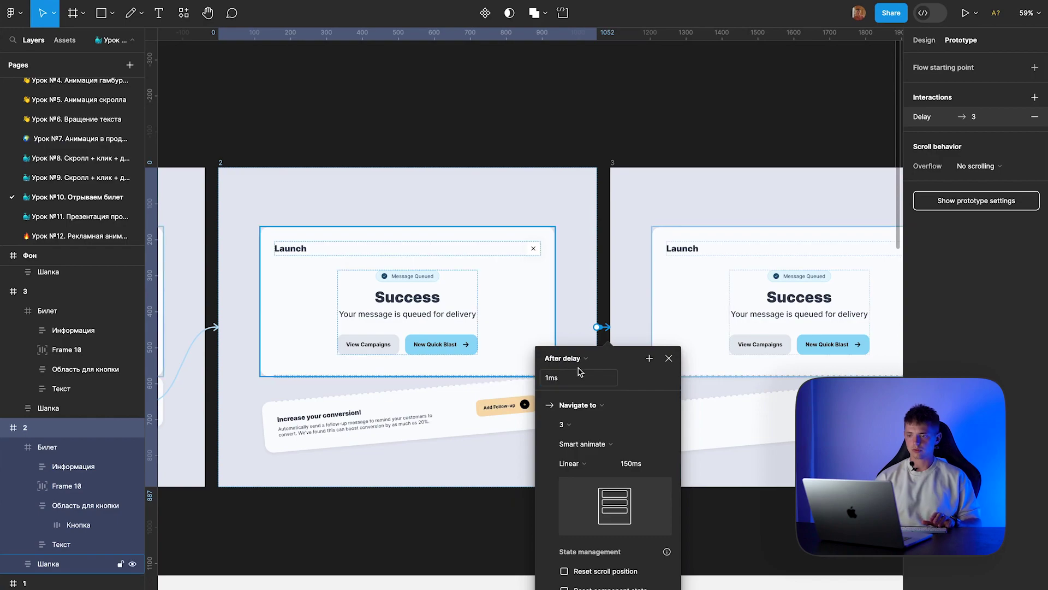
Step: Close the transition settings and preview the Урок flow's Add Follow-up tear-off
left_click(515, 106)
scroll(505, 149, "left", 20)
left_click(585, 175)
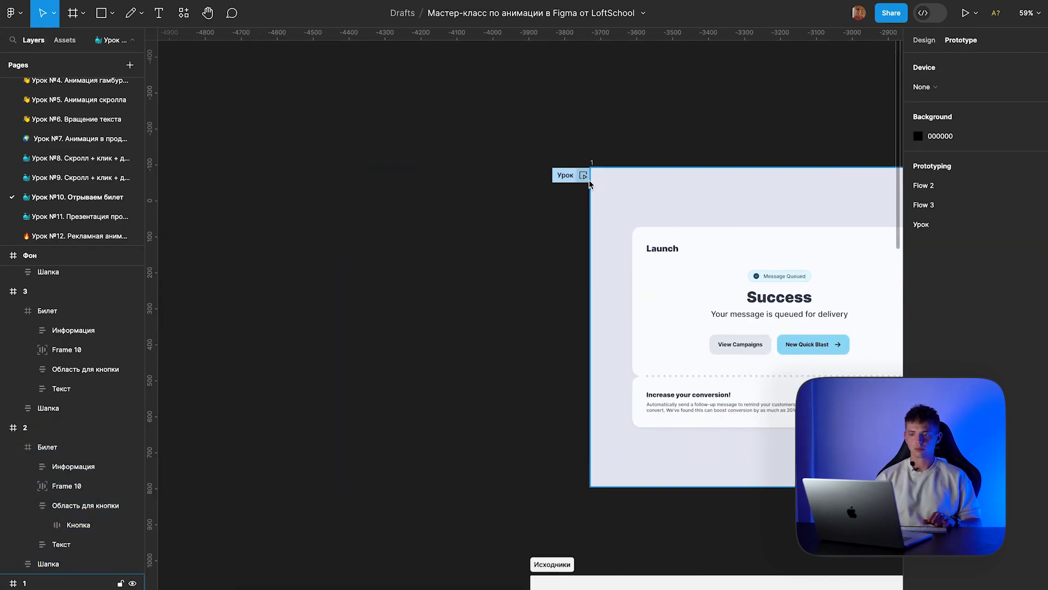
left_click(594, 458)
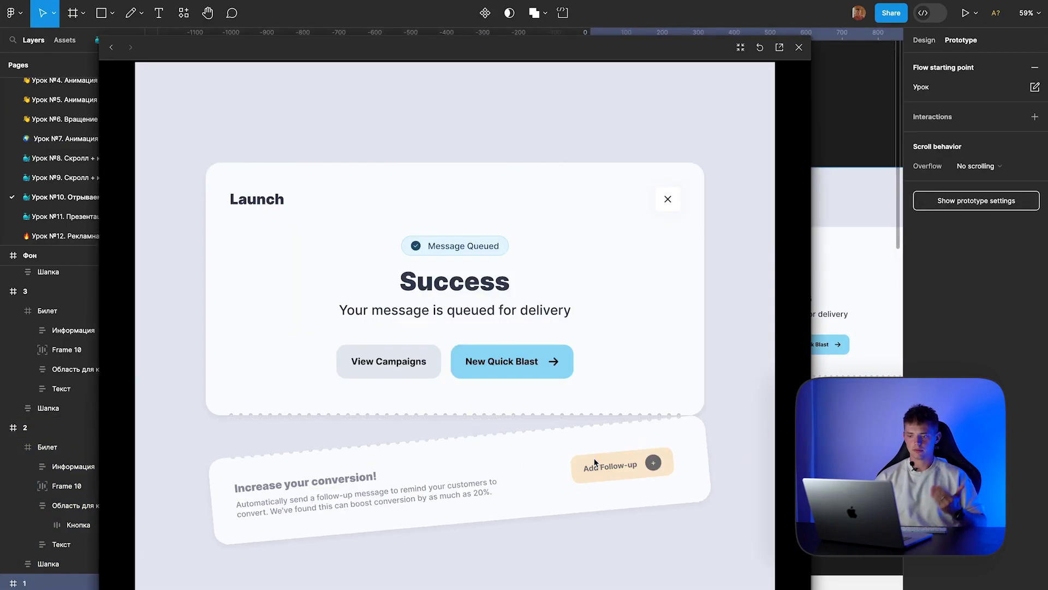
left_click(798, 48)
Step: Check the frame 2 → frame 3 transition's duration settings
scroll(764, 245, "right", 5)
scroll(772, 276, "right", 1)
left_click(777, 163)
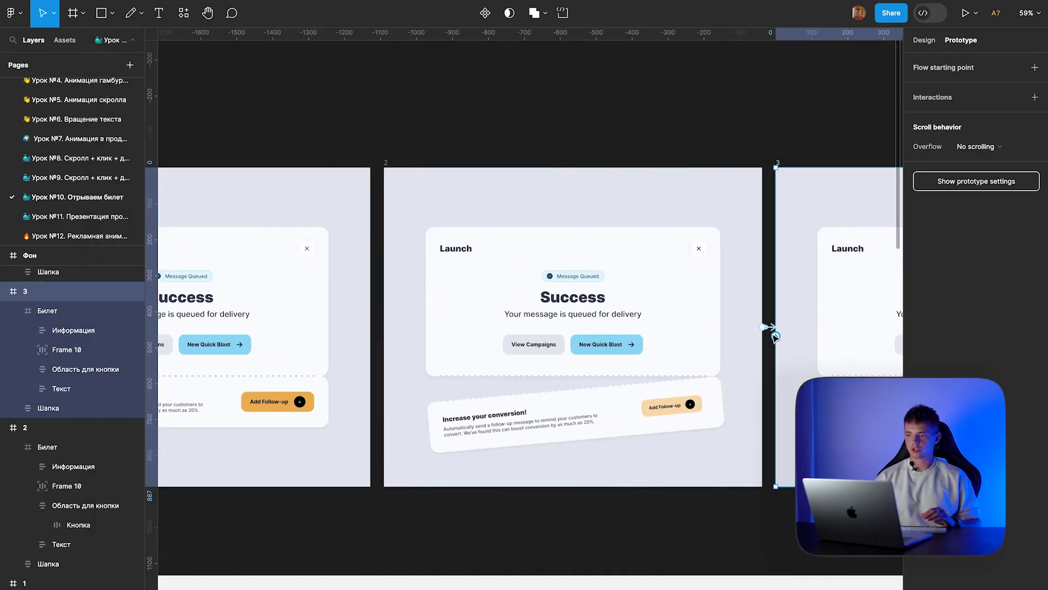
left_click_drag(764, 327, 776, 335)
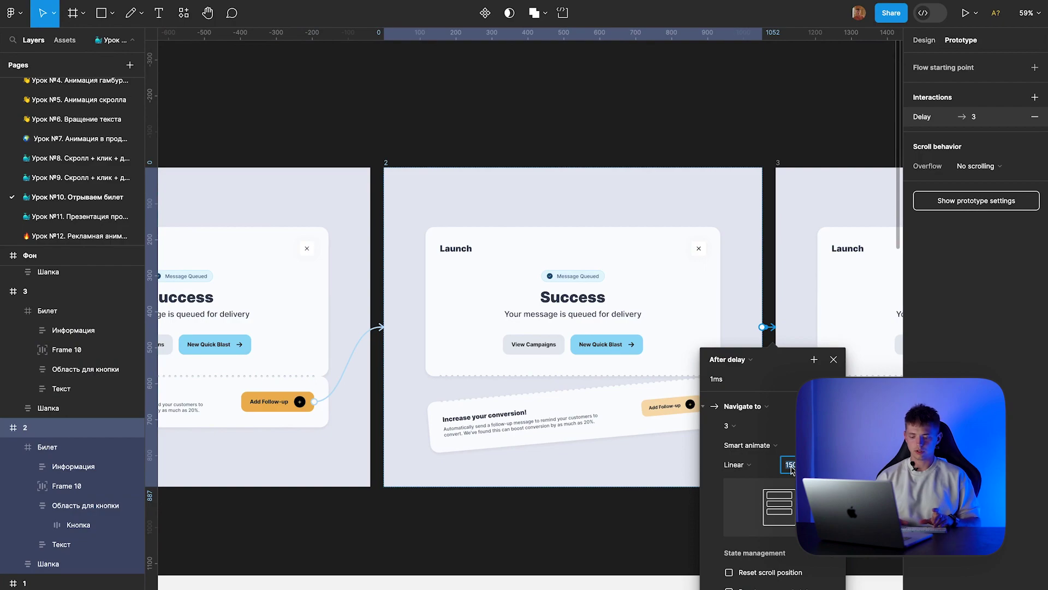
left_click(621, 122)
Step: Replay the Урок prototype tear-off from Add Follow-up, then close the preview
scroll(620, 122, "left", 10)
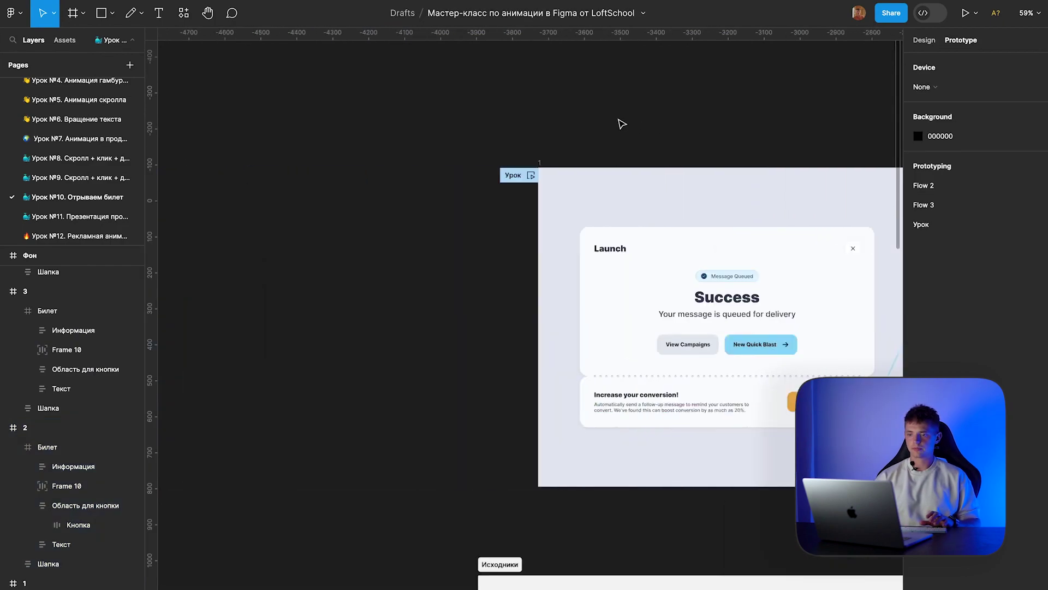
scroll(613, 126, "left", 2)
scroll(442, 161, "right", 4)
left_click(413, 175)
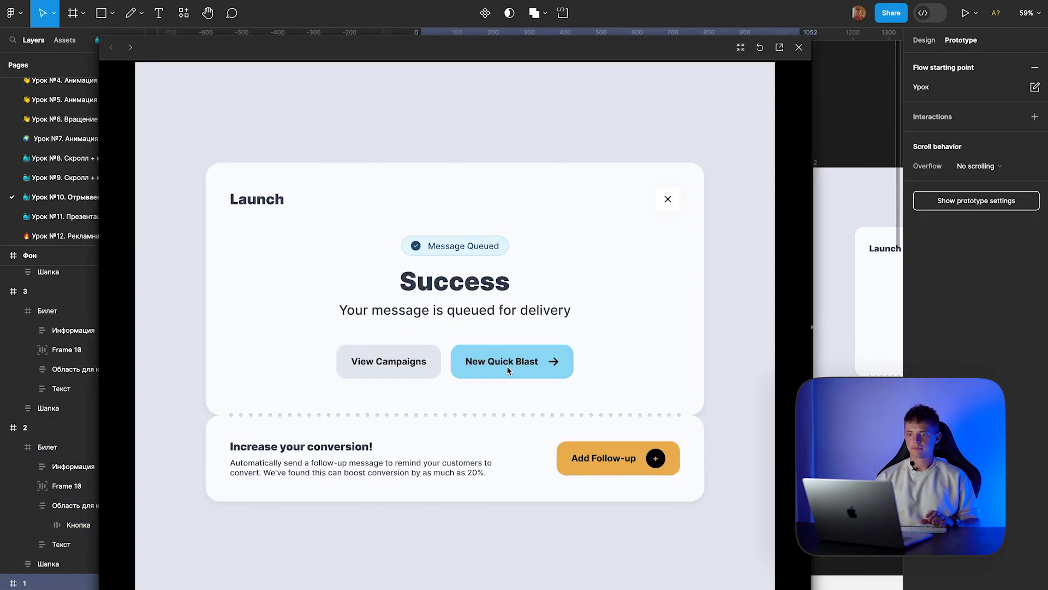
left_click(607, 463)
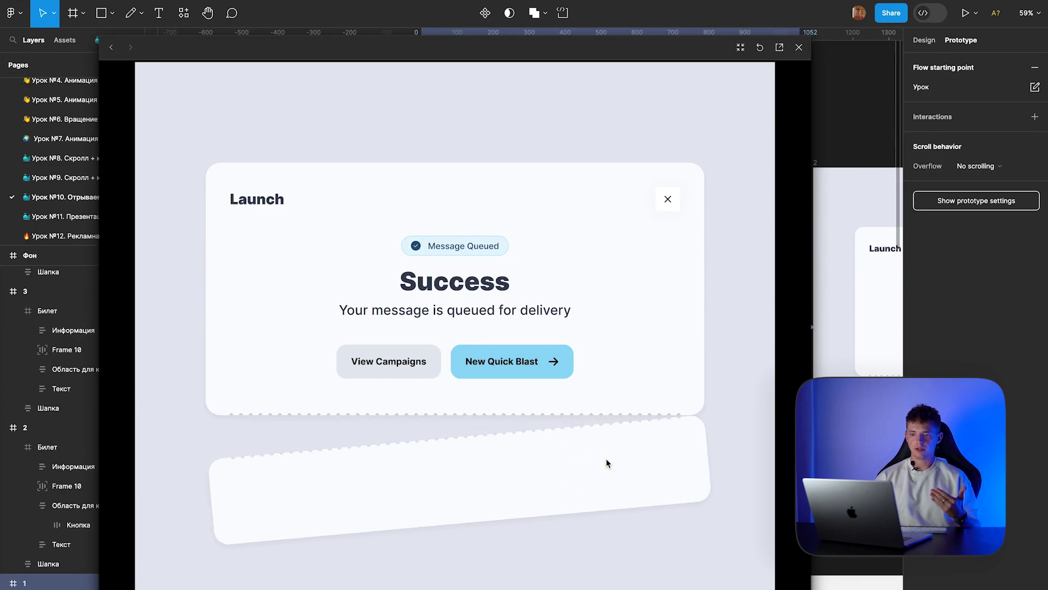
left_click(799, 49)
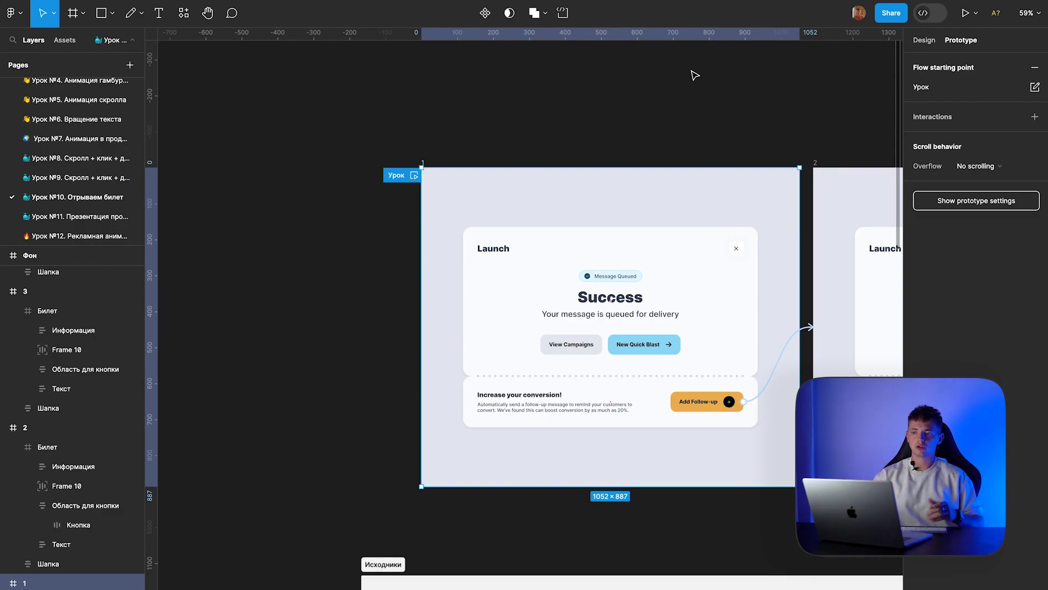
Step: Alt-drag frame 3 to the right to make its copy, frame 4
scroll(695, 74, "right", 10)
scroll(693, 75, "right", 4)
scroll(691, 73, "right", 1)
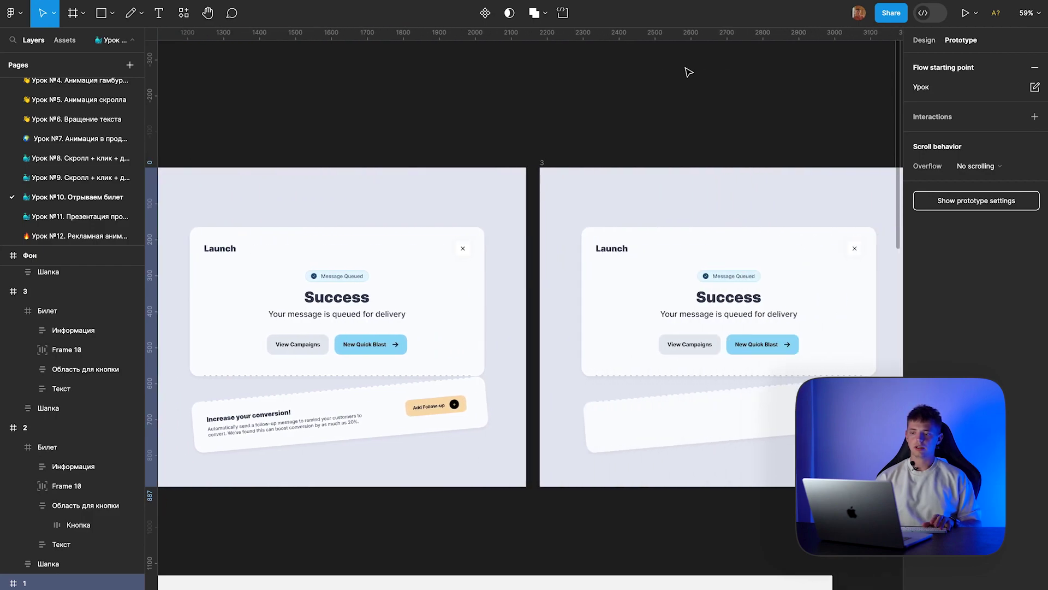
scroll(689, 73, "right", 2)
scroll(688, 72, "right", 1)
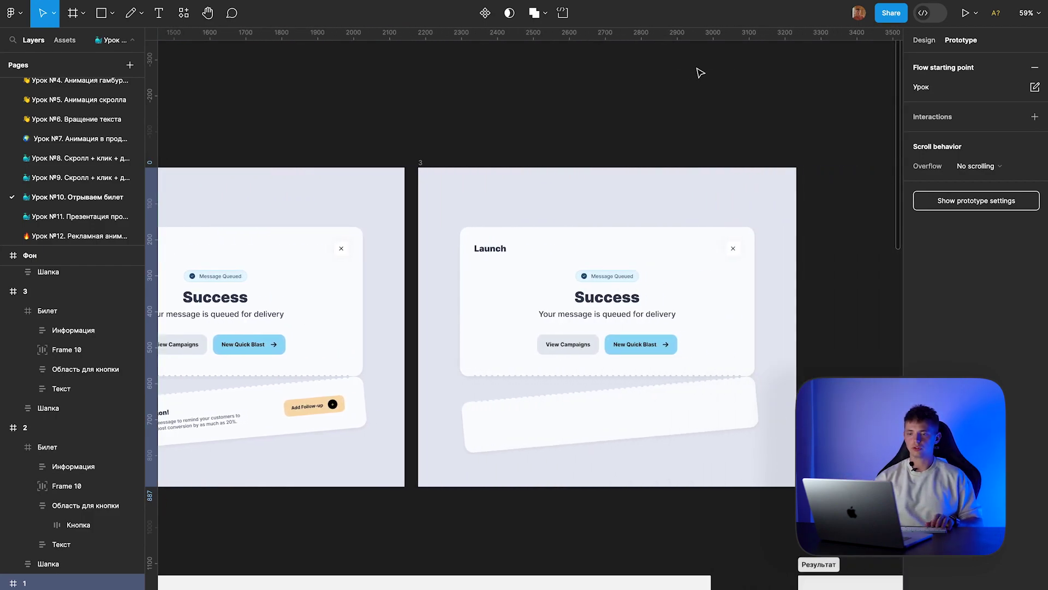
scroll(512, 133, "right", 3)
left_click(298, 162)
left_click_drag(297, 163, 710, 183)
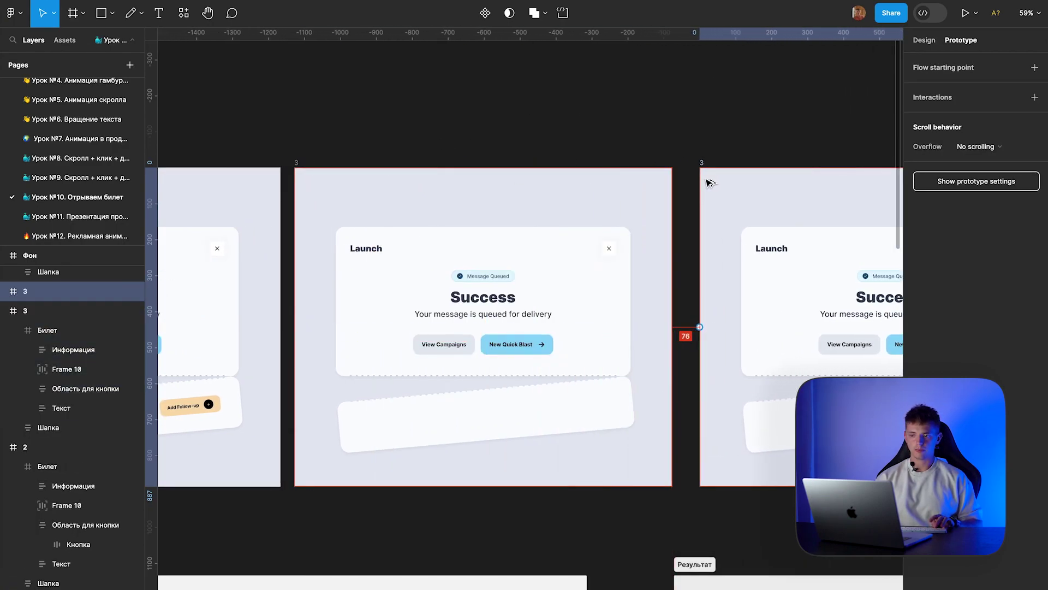
scroll(628, 142, "right", 3)
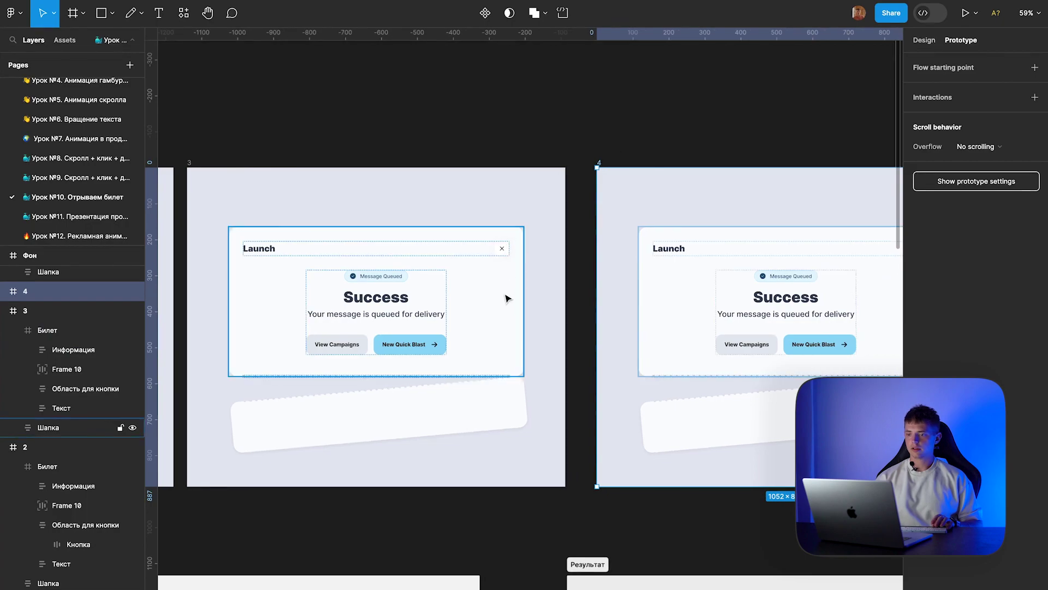
Step: Link frame 3 to frame 4: After delay 1ms, Smart animate, Ease in and out back, 650ms
left_click(191, 162)
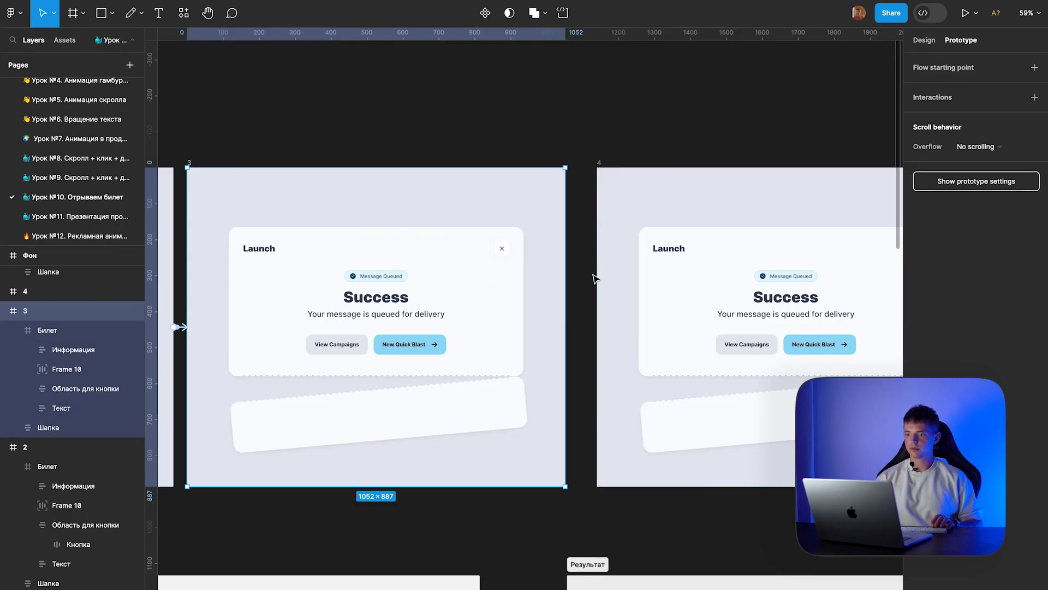
left_click_drag(565, 327, 616, 329)
left_click(547, 357)
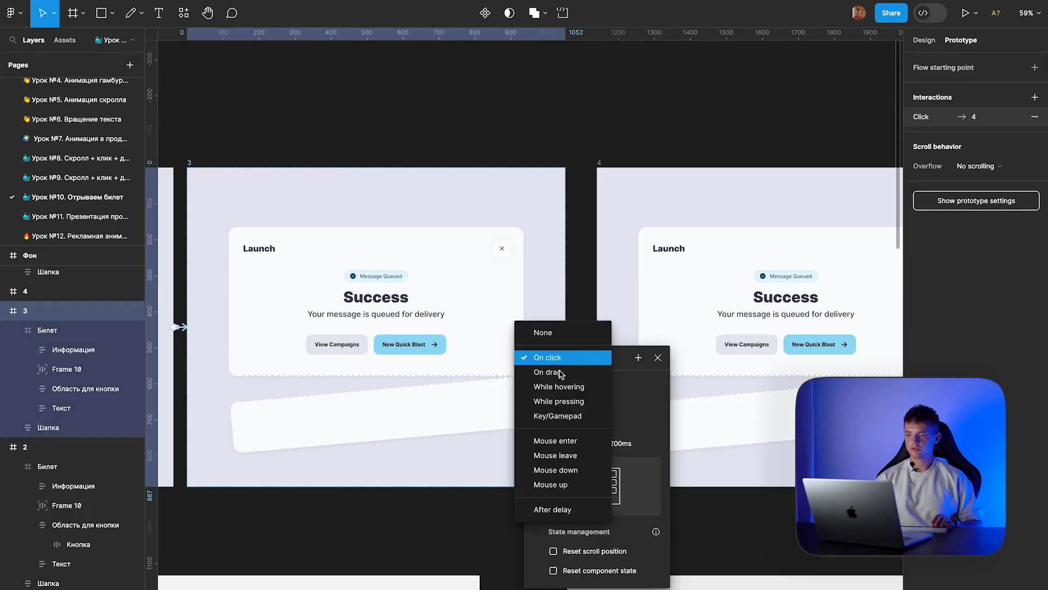
left_click(560, 510)
type("1")
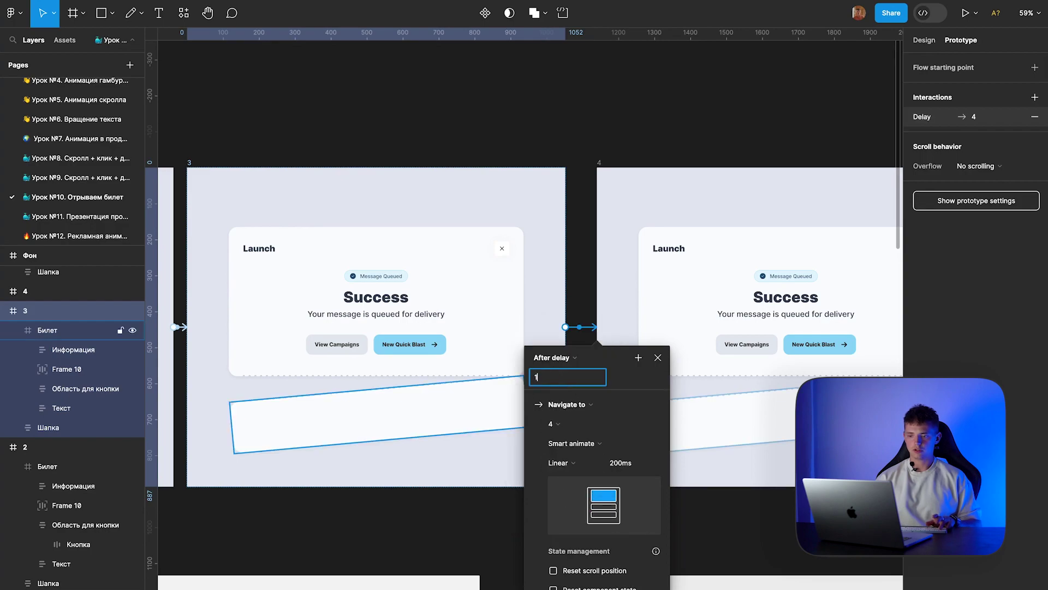
left_click(585, 465)
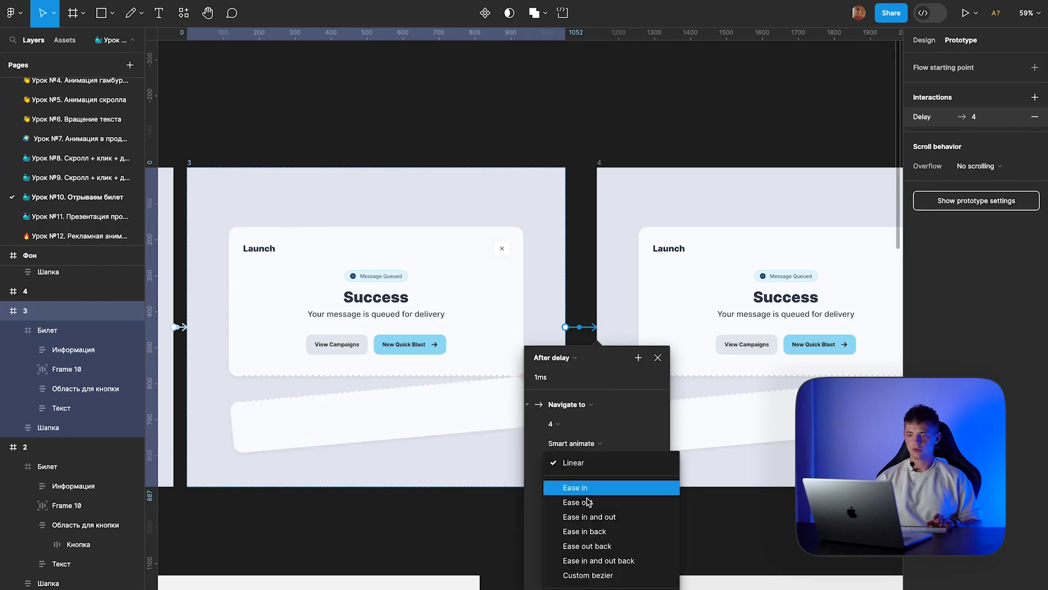
left_click(633, 561)
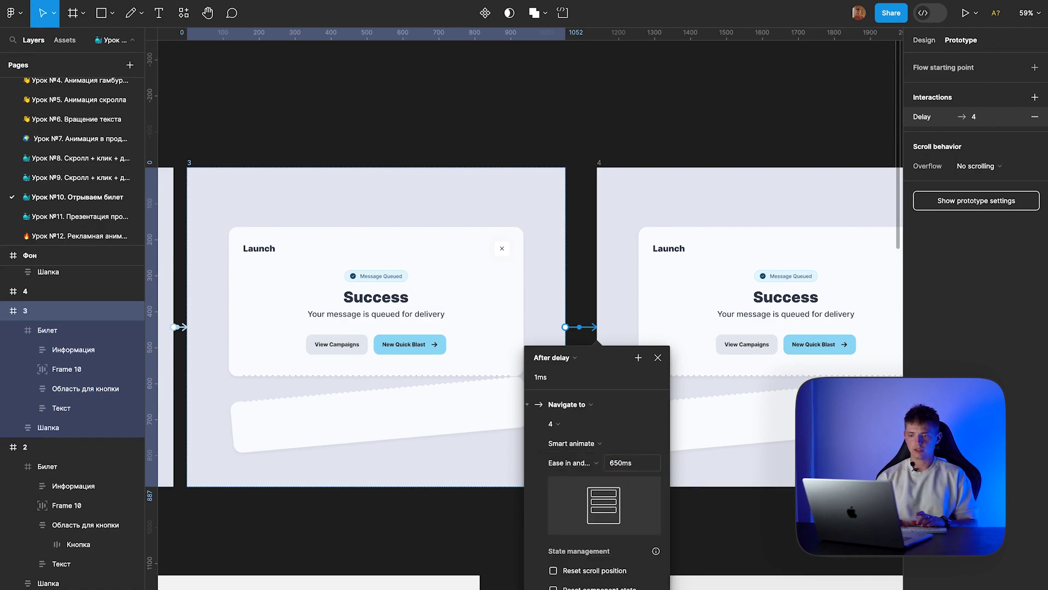
left_click(573, 140)
scroll(573, 140, "right", 5)
scroll(547, 158, "right", 1)
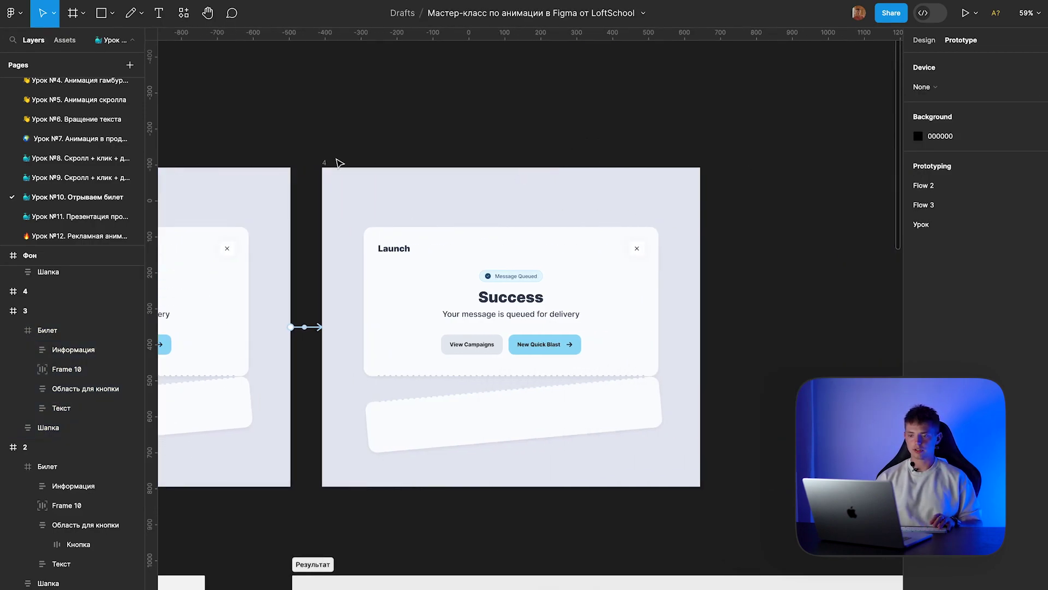
Step: Move the Результат frame further down the canvas
left_click(309, 566)
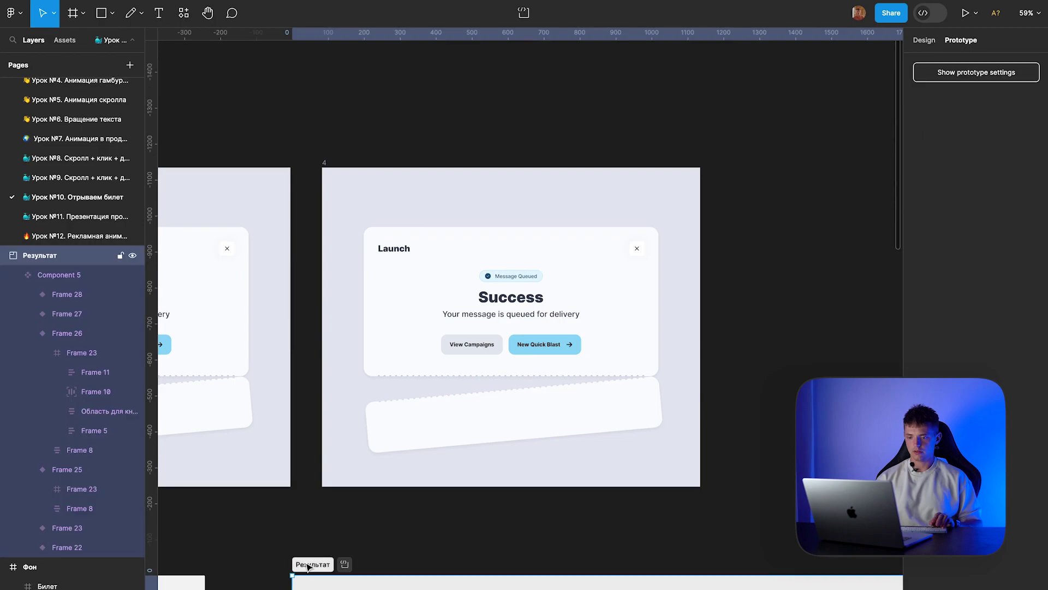
scroll(309, 567, "down", 2)
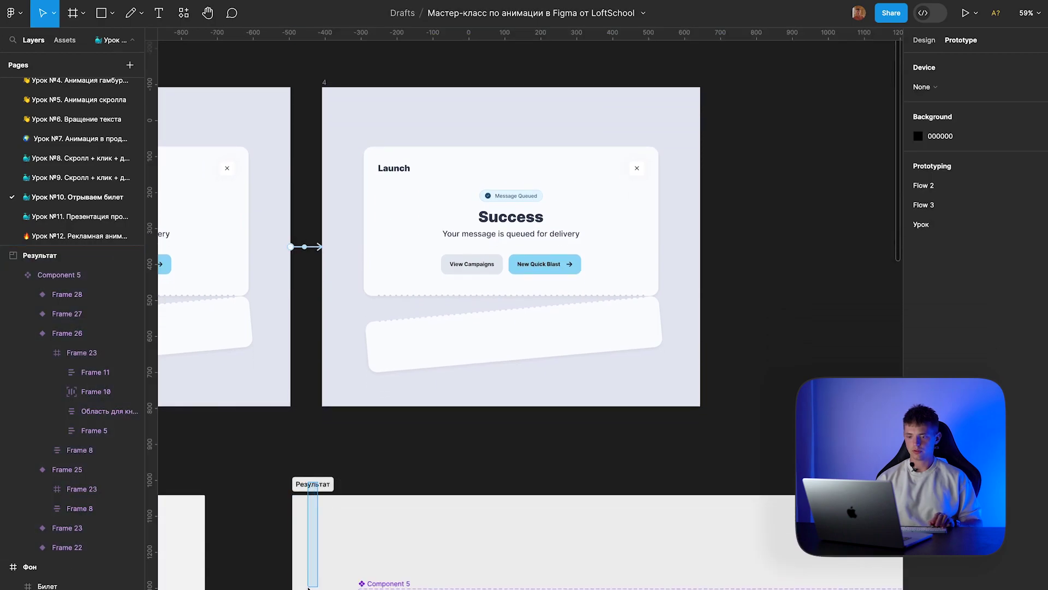
left_click_drag(309, 588, 309, 589)
left_click(352, 400)
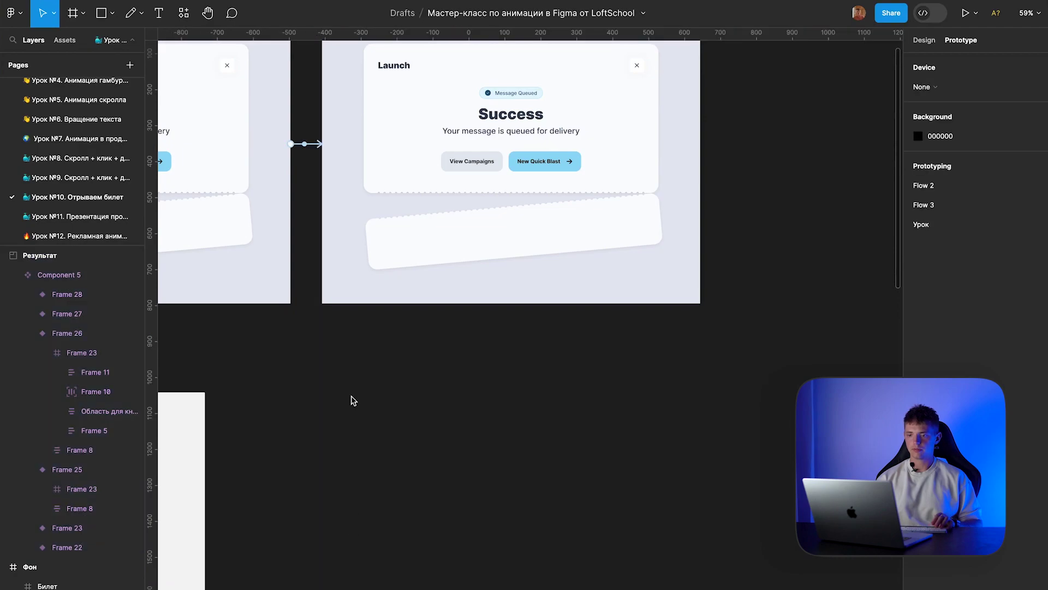
Step: Select frame 4 and show its Design properties
scroll(347, 206, "up", 3)
left_click(322, 95)
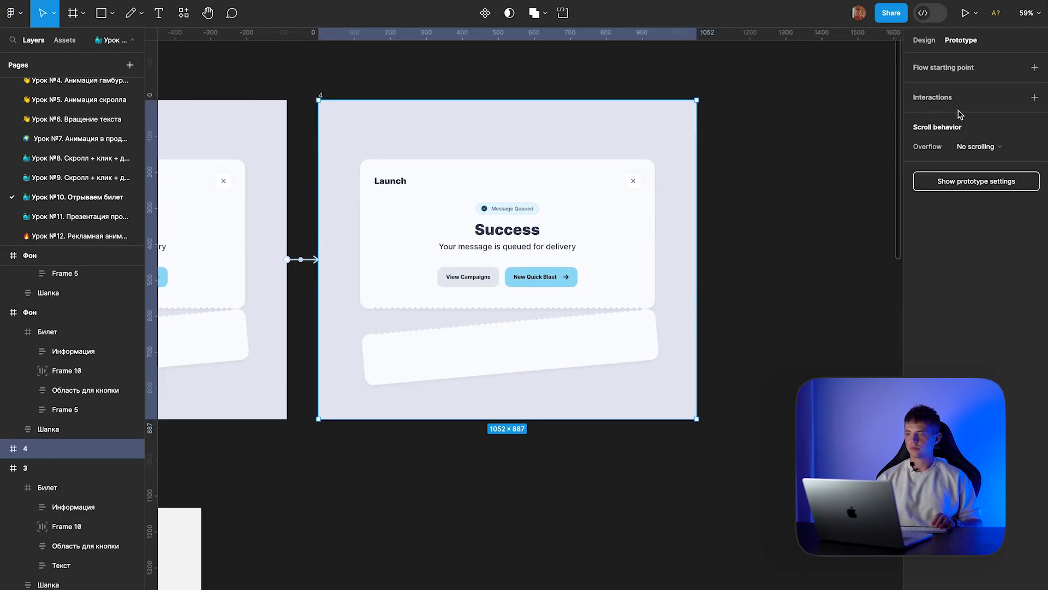
left_click(926, 42)
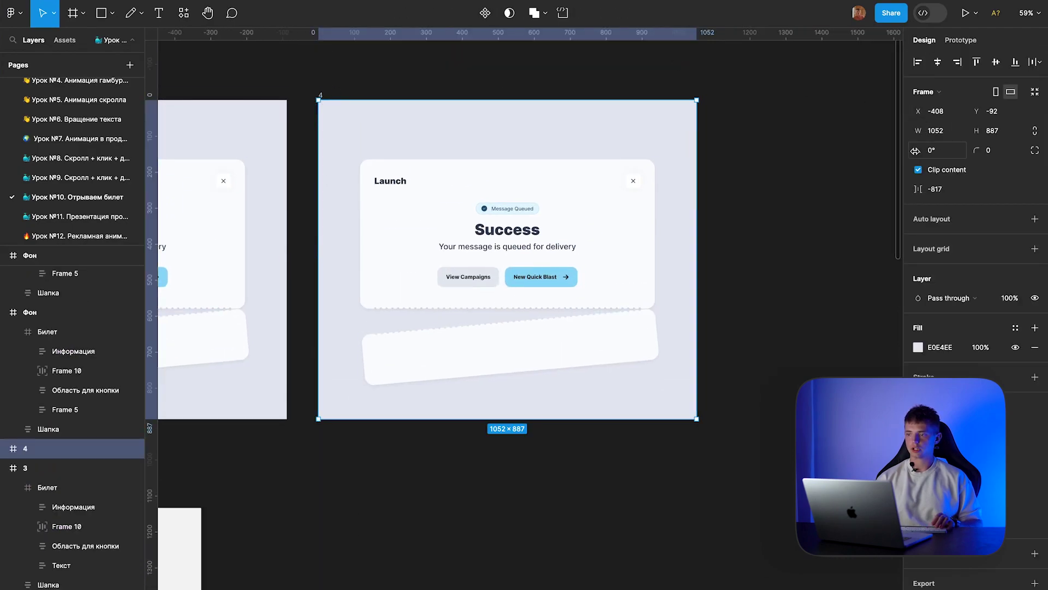
Step: Turn off clipping on frame 4's ticket and move the Шапка header card up
left_click(534, 377)
left_click(919, 170)
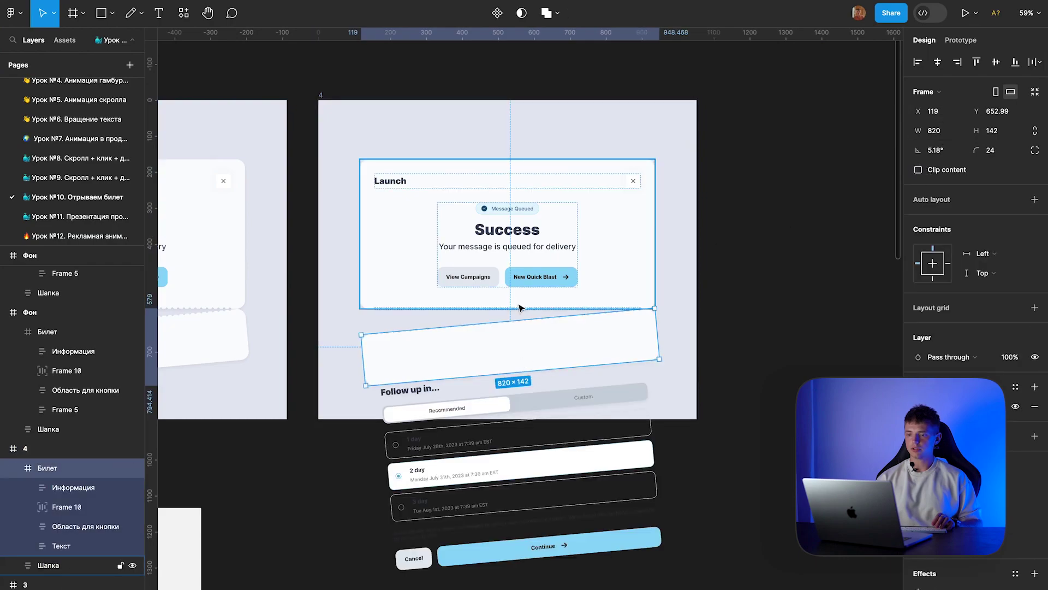
left_click(331, 431)
scroll(344, 404, "up", 5)
scroll(344, 405, "down", 3)
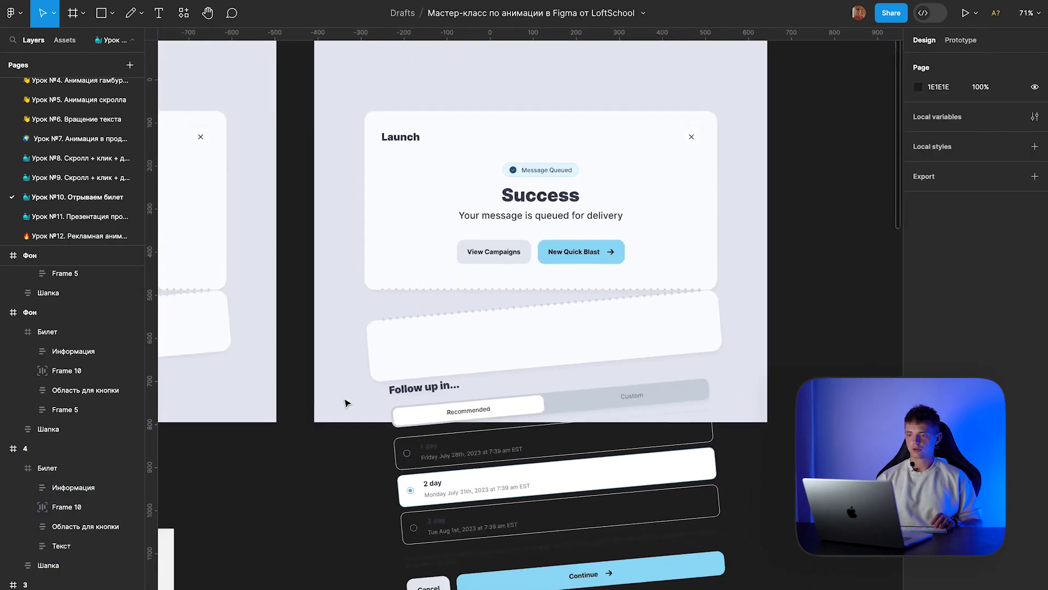
left_click(428, 302)
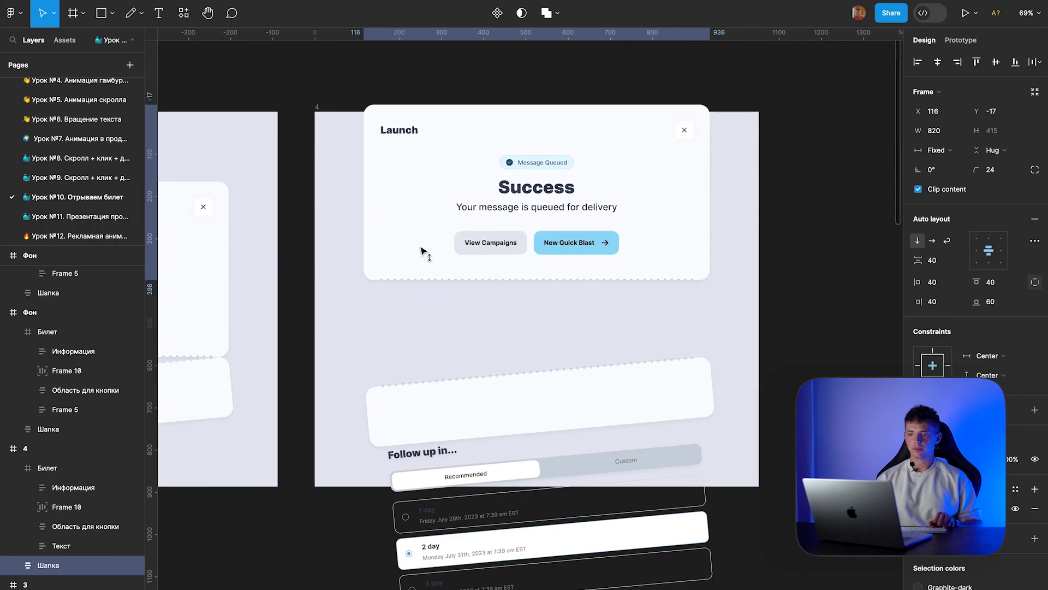
left_click_drag(421, 303, 420, 204)
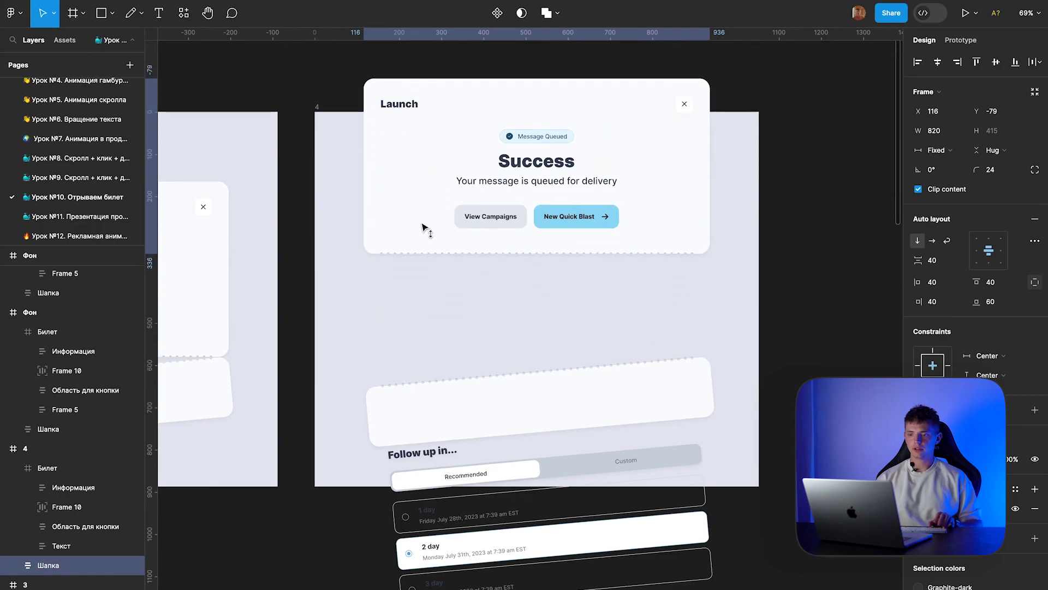
Step: Level the Билет ticket to 0° rotation, centre it, and raise it to the header
left_click(403, 412)
left_click(14, 468)
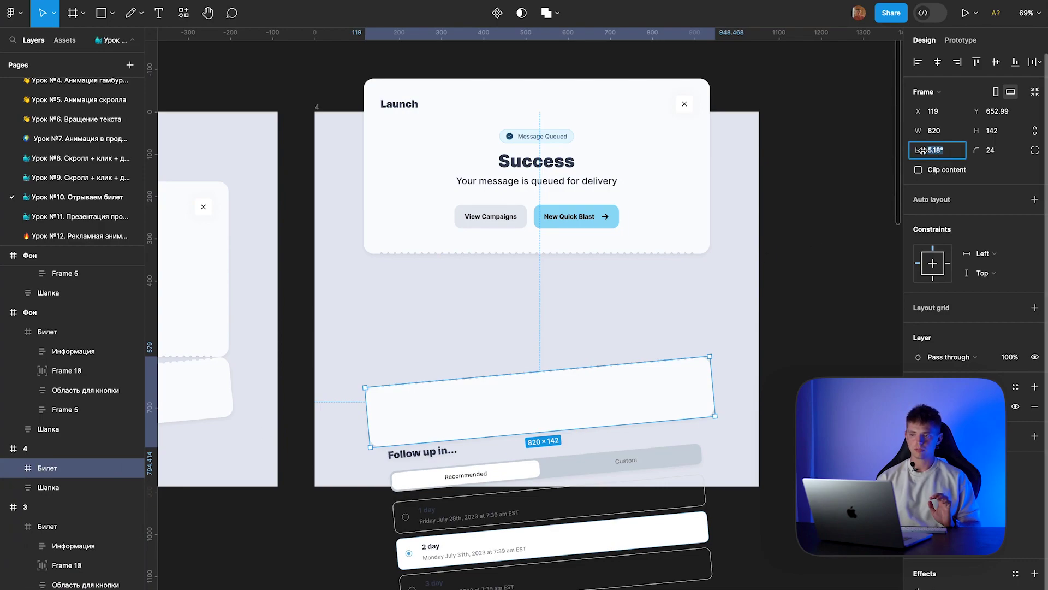
type("0")
key("Return")
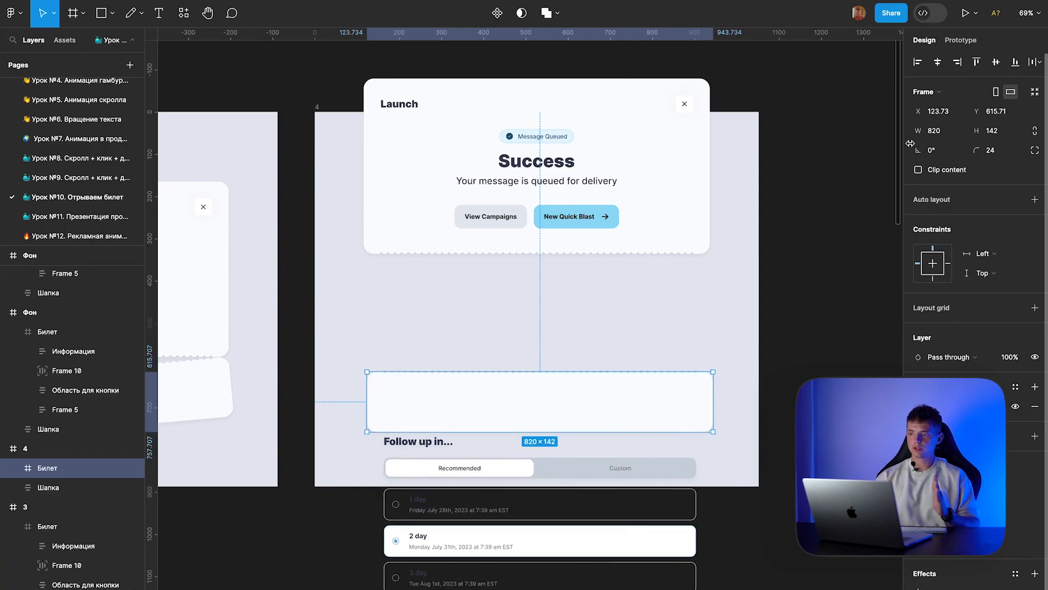
left_click(938, 62)
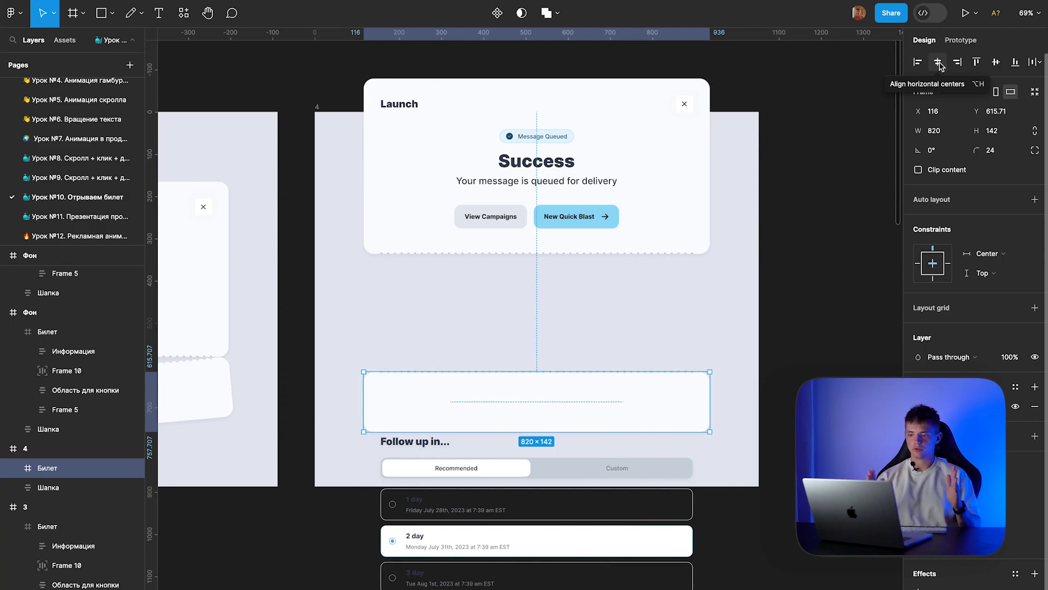
left_click_drag(550, 395, 544, 285)
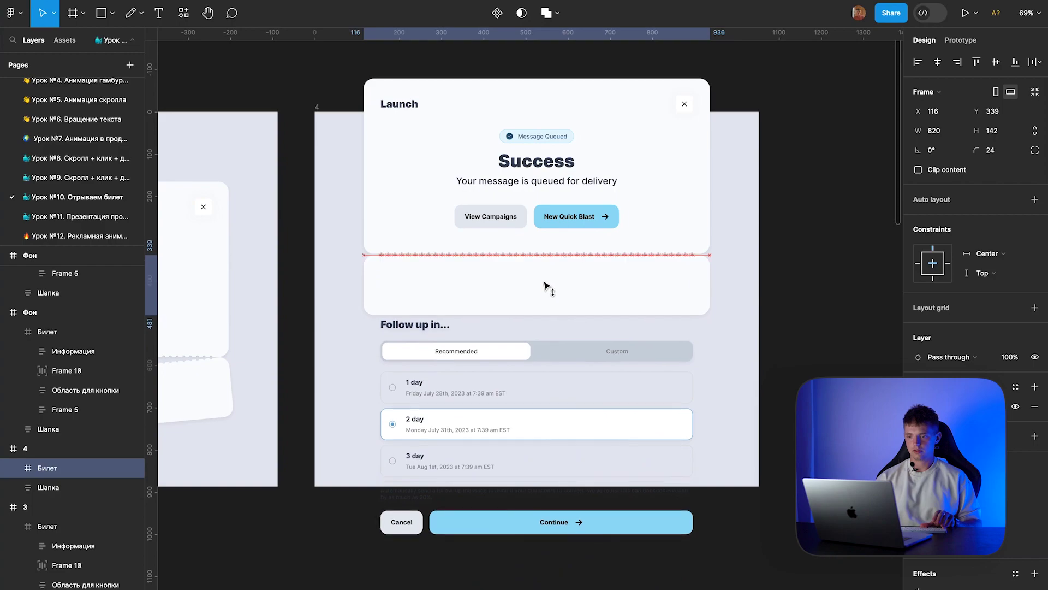
scroll(489, 239, "up", 5)
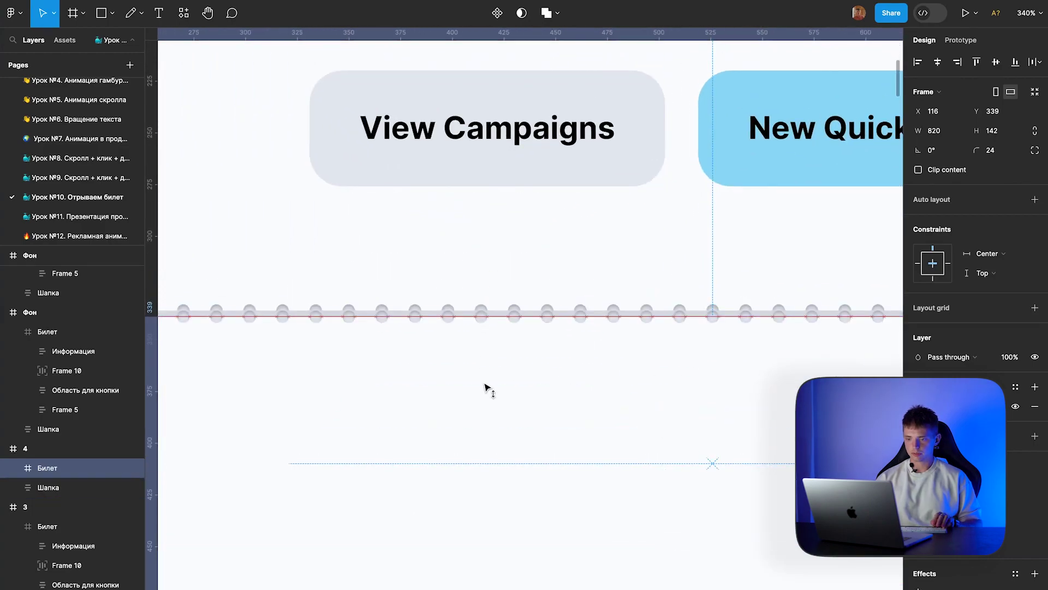
key("Up")
key("Up")
key("Up")
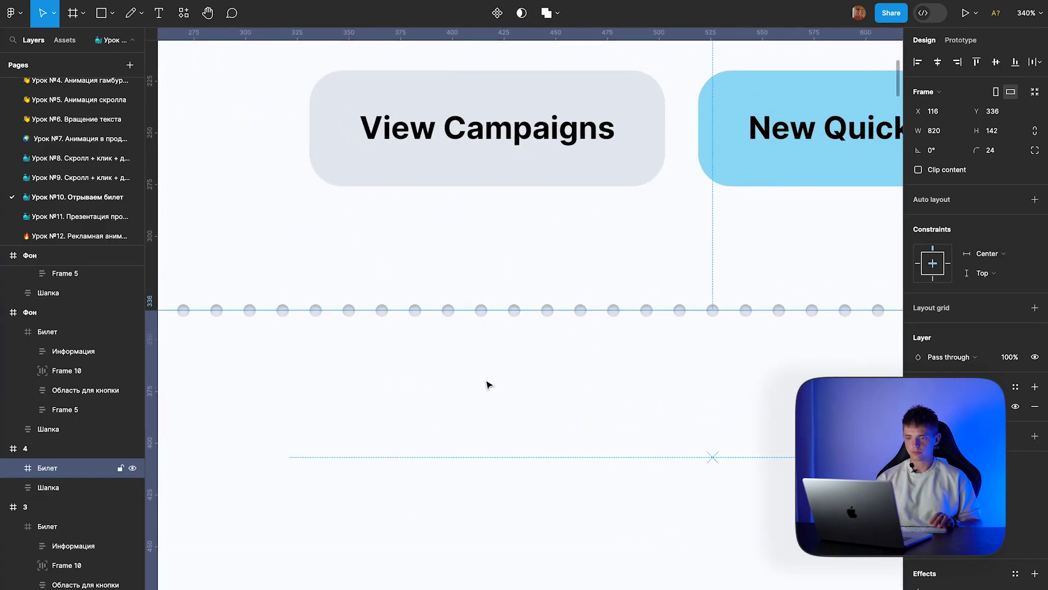
Step: Move the ticket and header card up together in frame 4
scroll(487, 385, "down", 5)
left_click(403, 335, "shift")
scroll(452, 373, "down", 4)
scroll(451, 374, "down", 2)
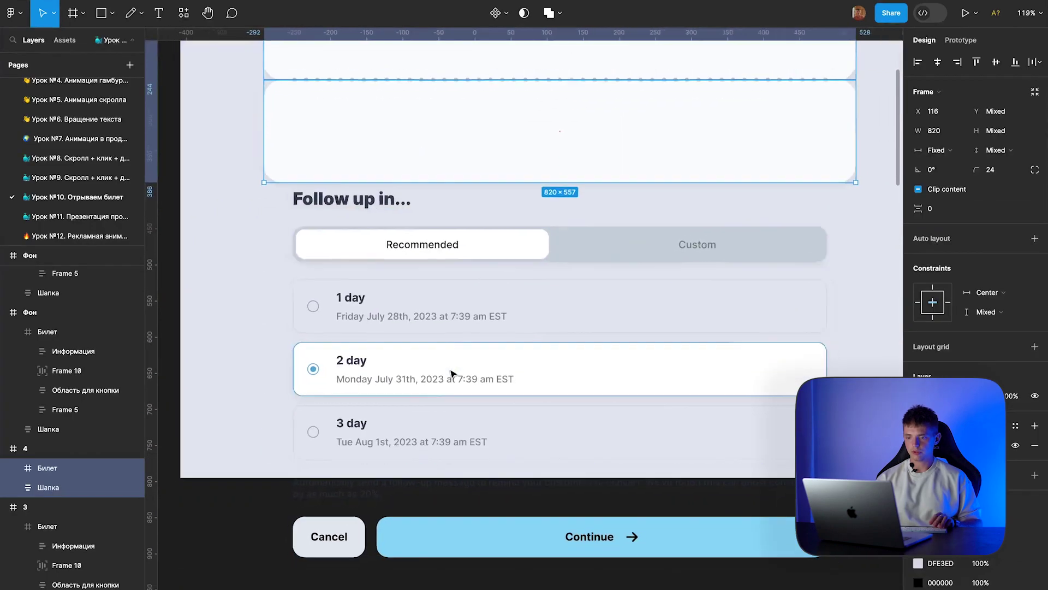
scroll(451, 373, "down", 3)
scroll(344, 307, "up", 2)
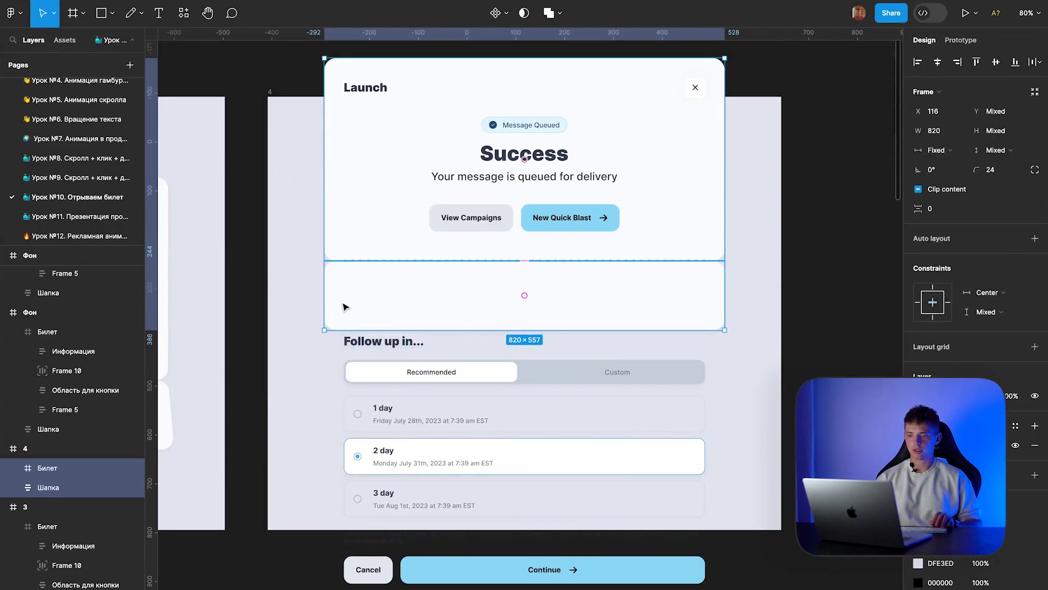
left_click_drag(344, 307, 359, 229)
Step: Stretch the Билет ticket taller and shift its Информация content up to fit the form
left_click(352, 229)
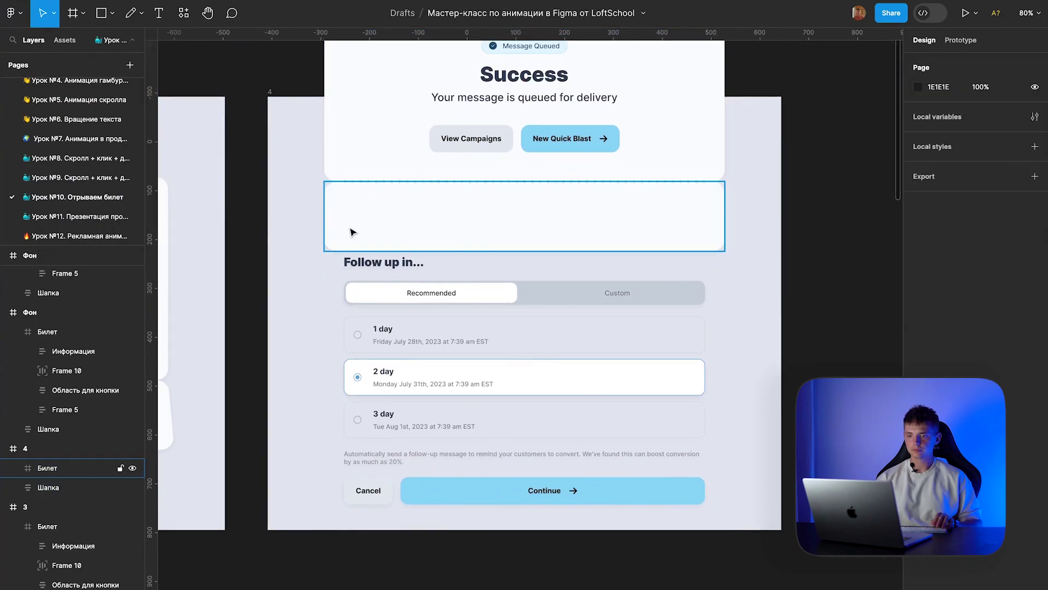
left_click_drag(340, 251, 327, 401)
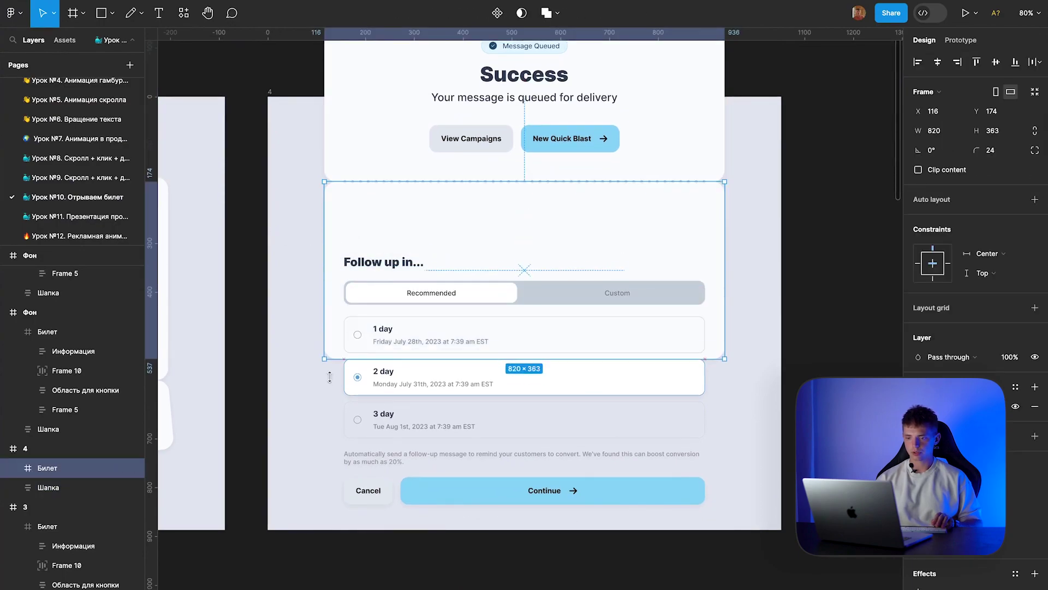
left_click_drag(386, 329, 382, 278)
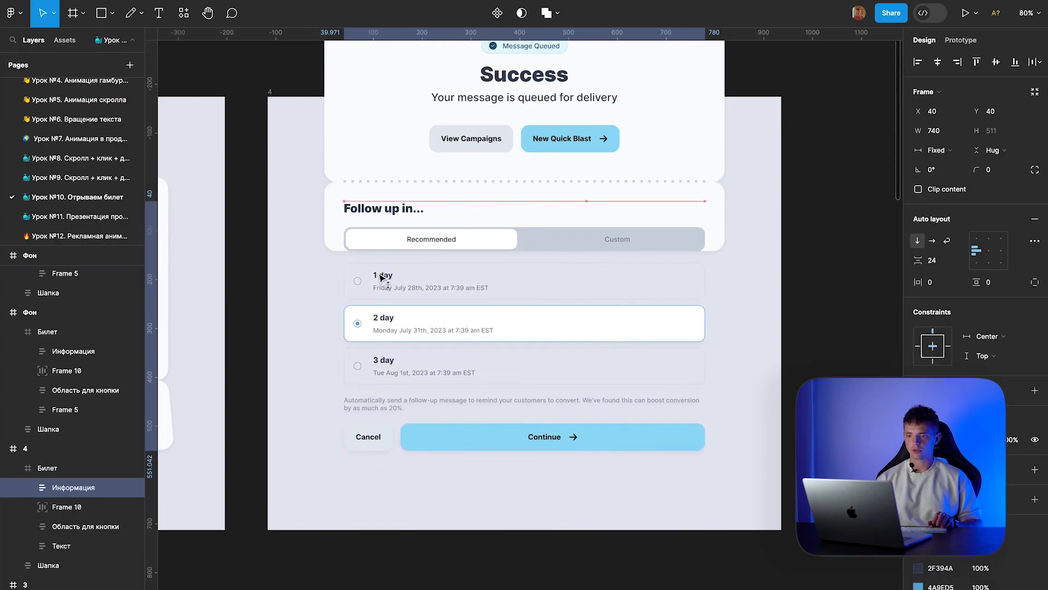
key("Escape")
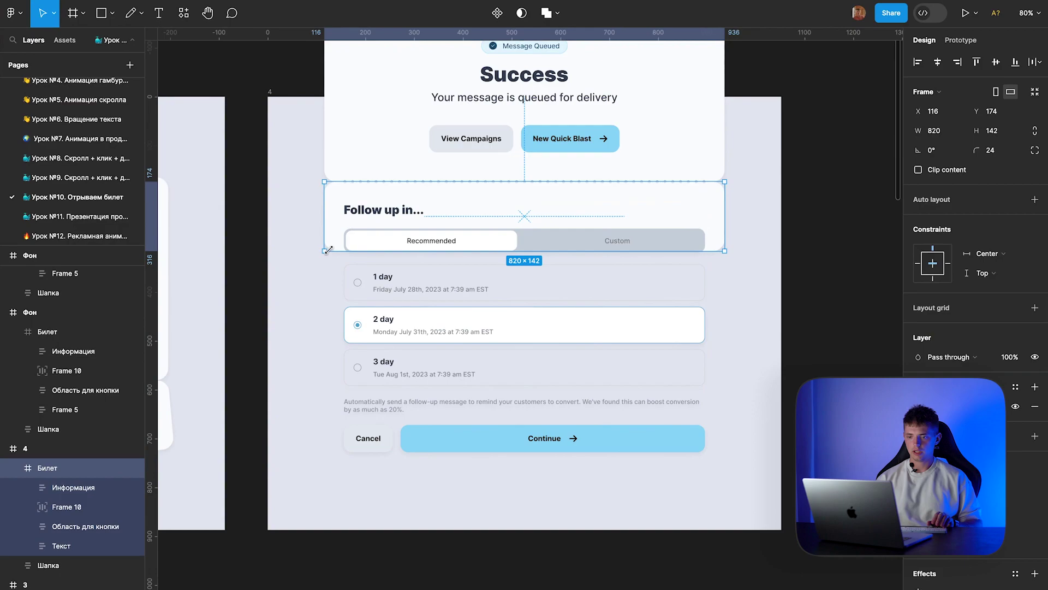
left_click_drag(328, 249, 335, 474)
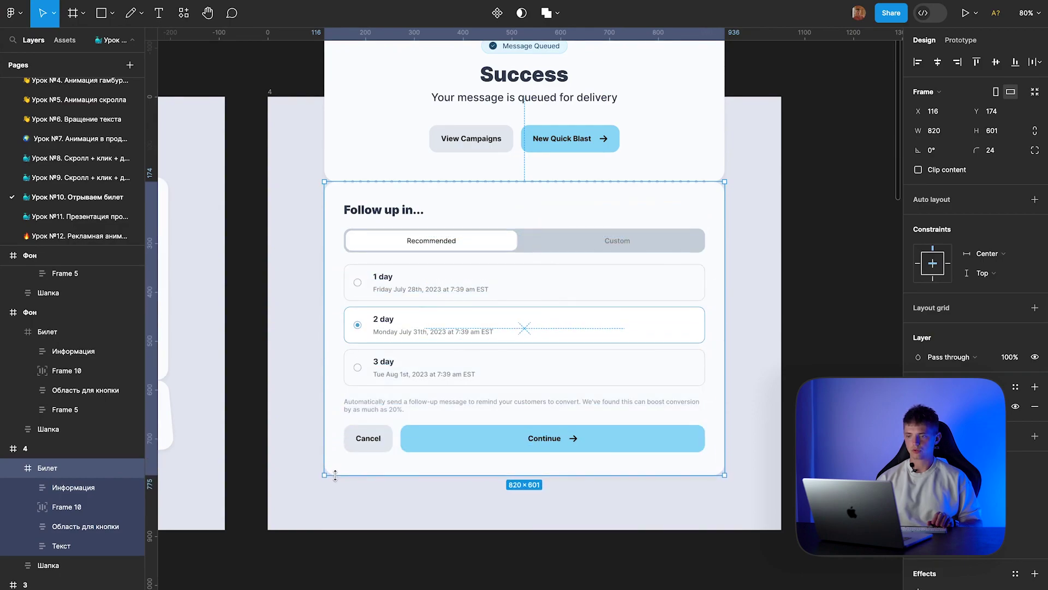
Step: Nudge the ticket and header into their final position within frame 4
left_click(352, 140, "shift")
left_click_drag(353, 138, 354, 155)
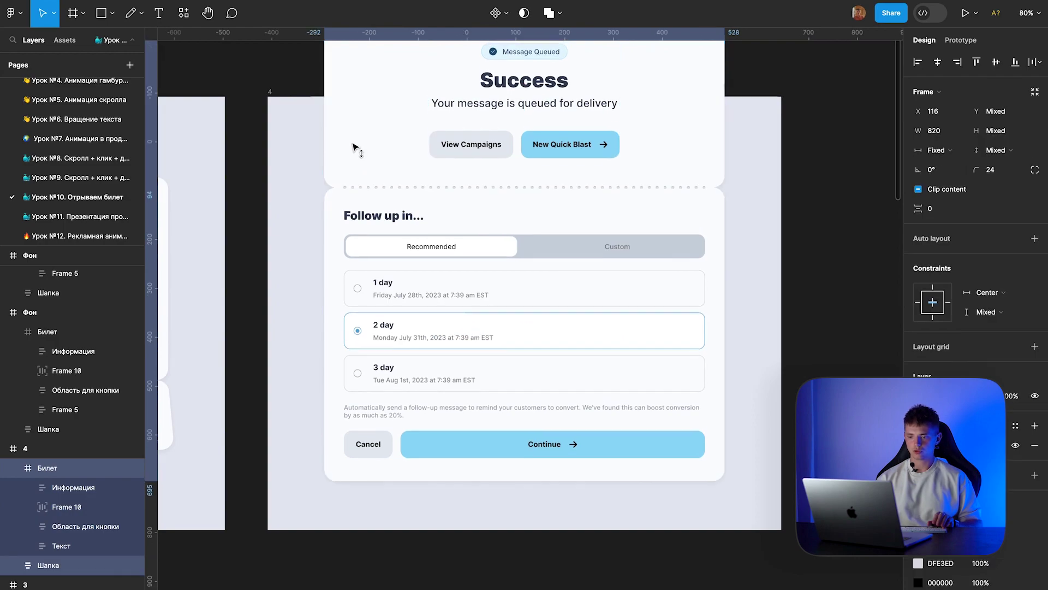
key("Down")
key("Down")
key("Down")
key("Down")
key("Down")
key("Down")
key("Down")
key("Down")
key("Down")
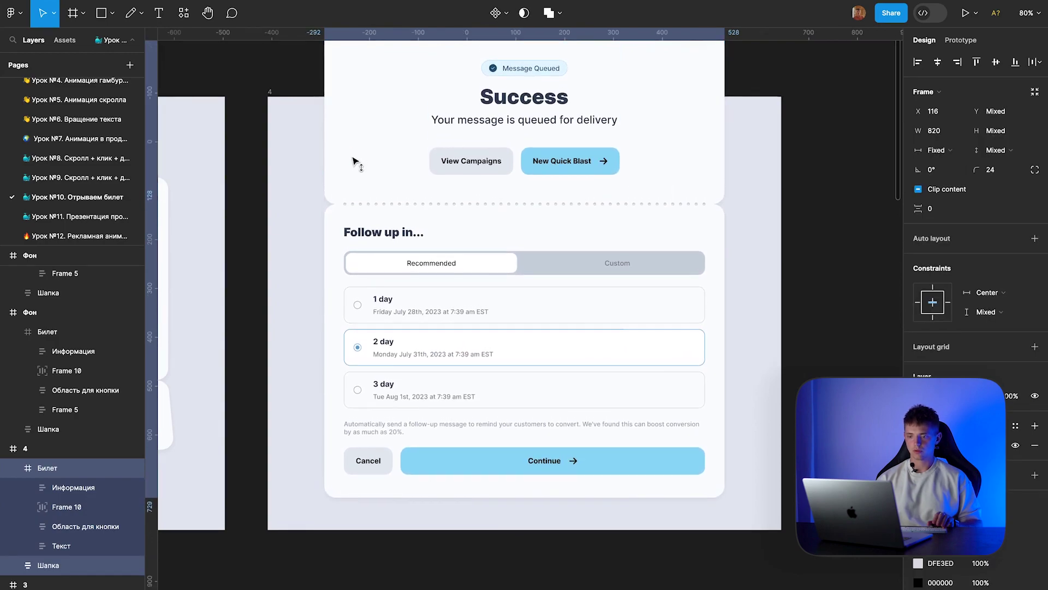
key("Down")
key("Down")
left_click(269, 93)
left_click(918, 170)
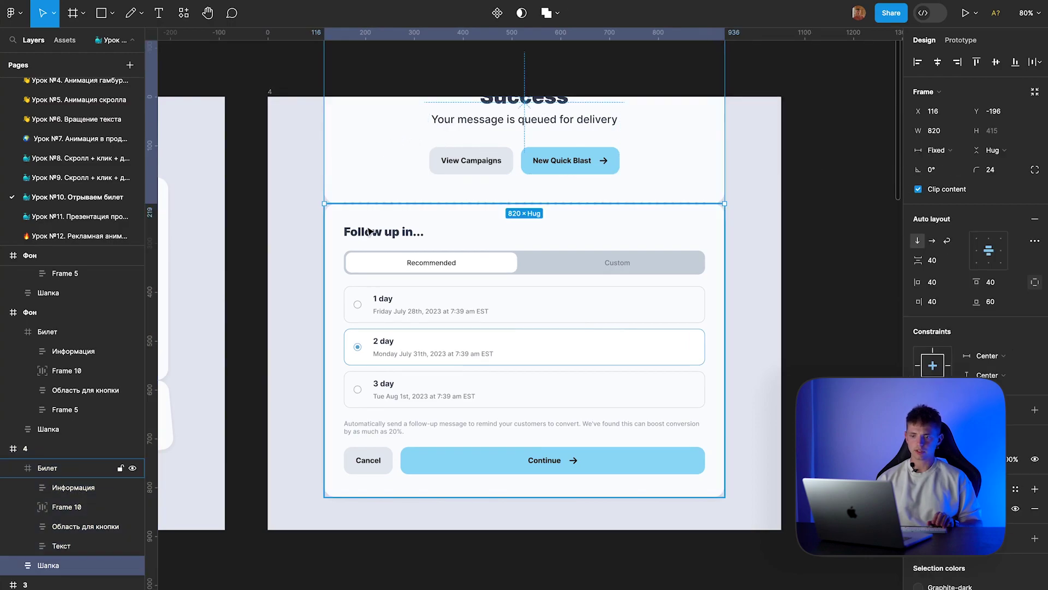
key("ctrl+z")
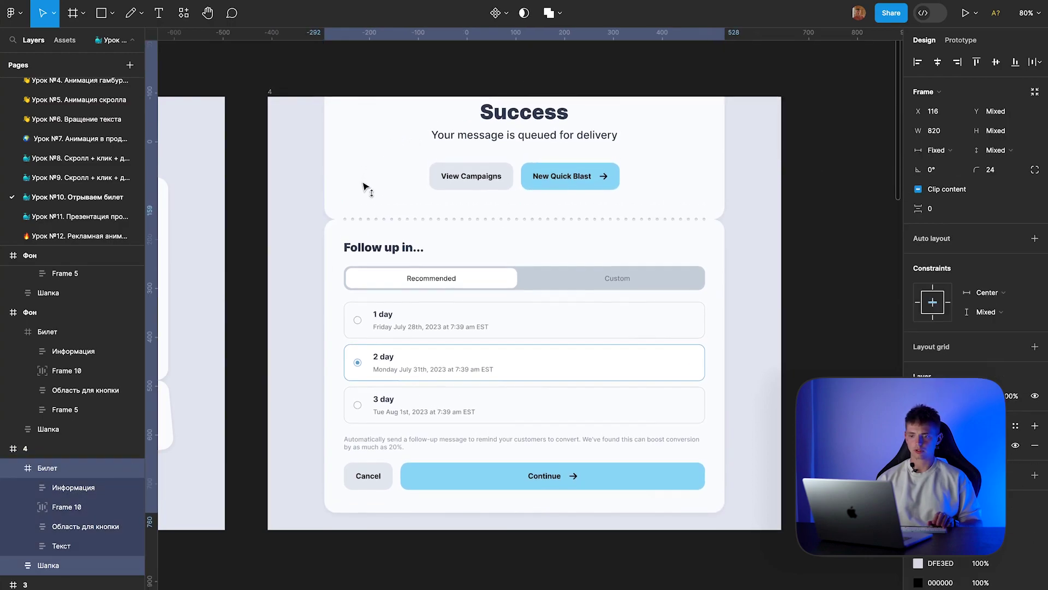
left_click_drag(365, 183, 366, 160)
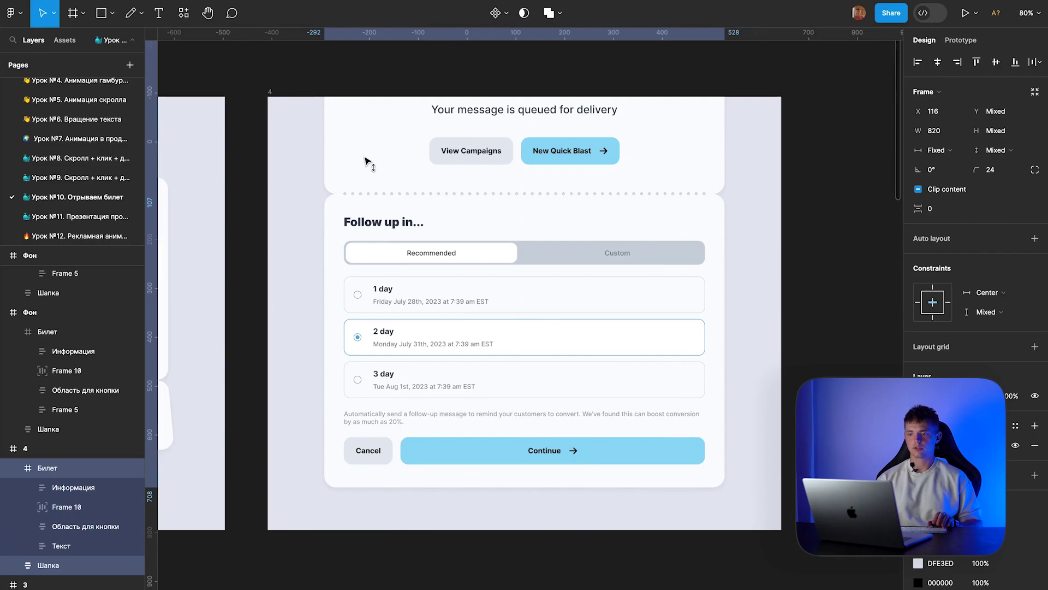
Step: Turn on Clip content for the follow-up Билет frame in frame 4
left_click(289, 165)
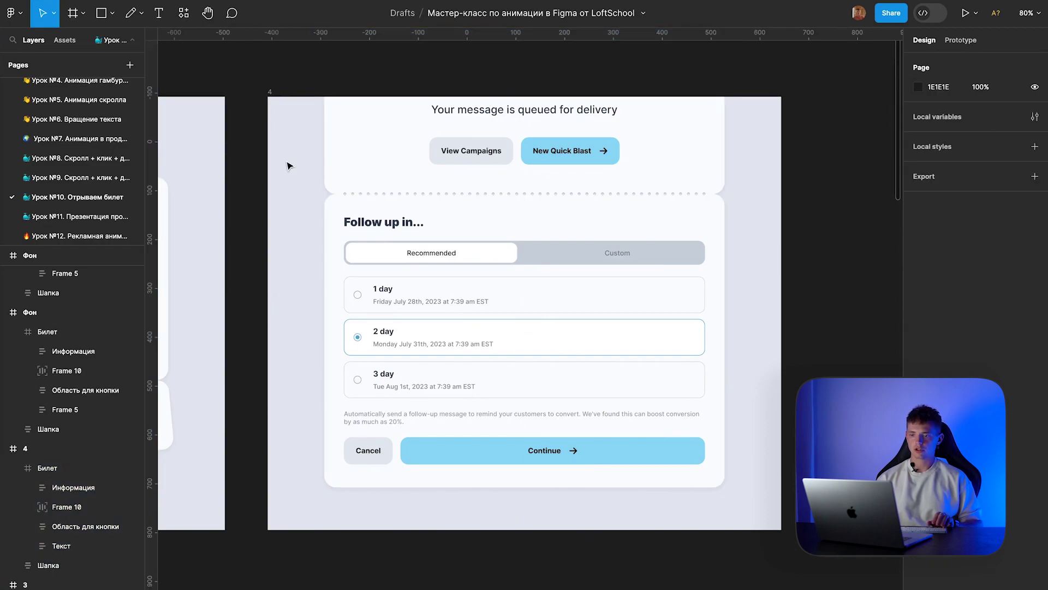
scroll(290, 165, "left", 2)
left_click(381, 209)
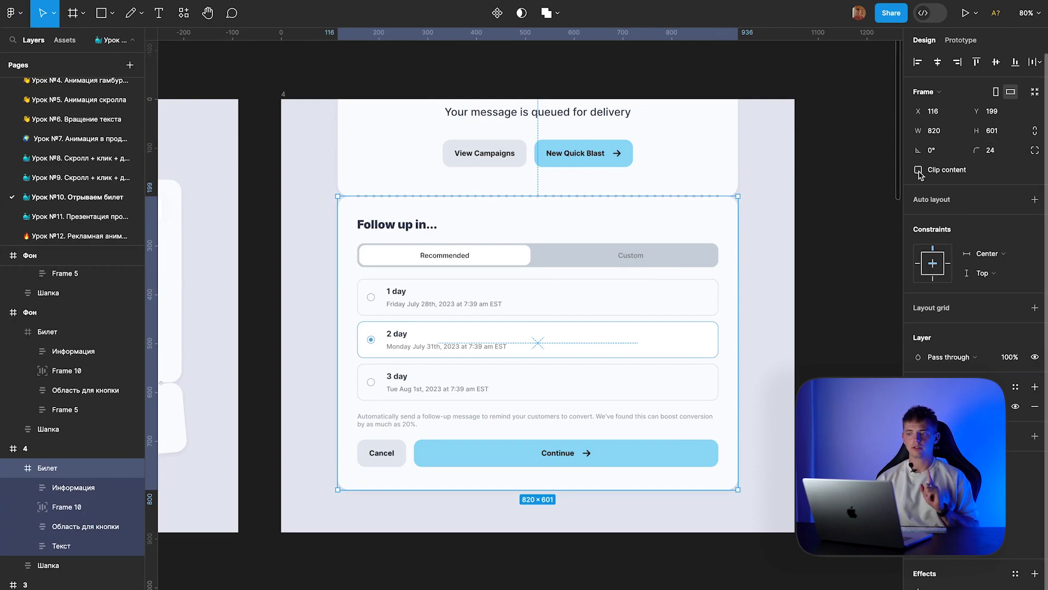
left_click(918, 170)
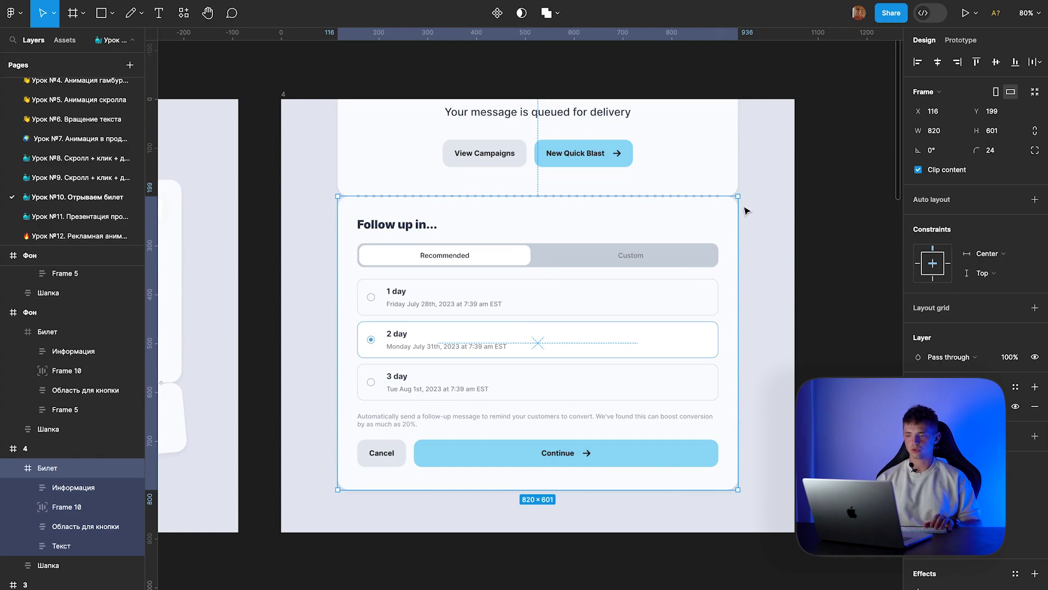
scroll(738, 202, "left", 5)
key("Escape")
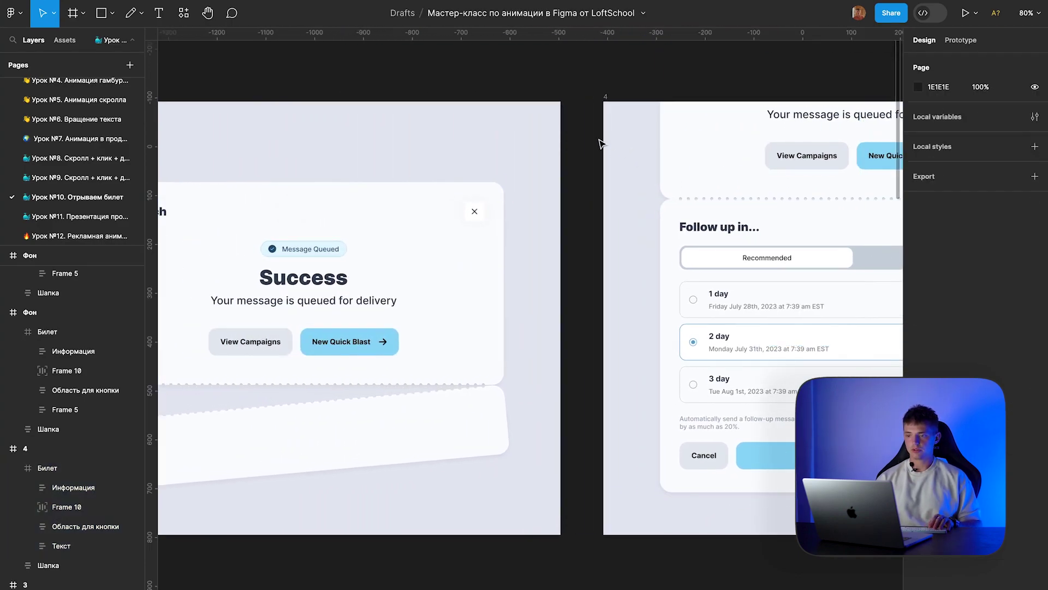
Step: Inspect frame 3's torn-off ticket and its Информация layer, then deselect
scroll(600, 144, "right", 3)
scroll(601, 143, "right", 2)
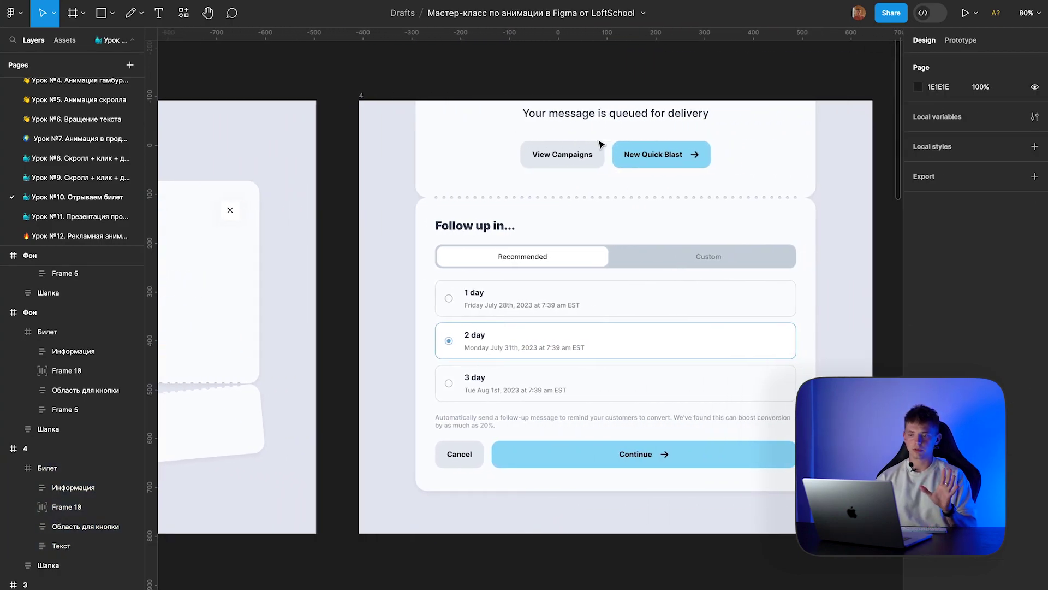
scroll(601, 143, "right", 1)
scroll(519, 284, "left", 7)
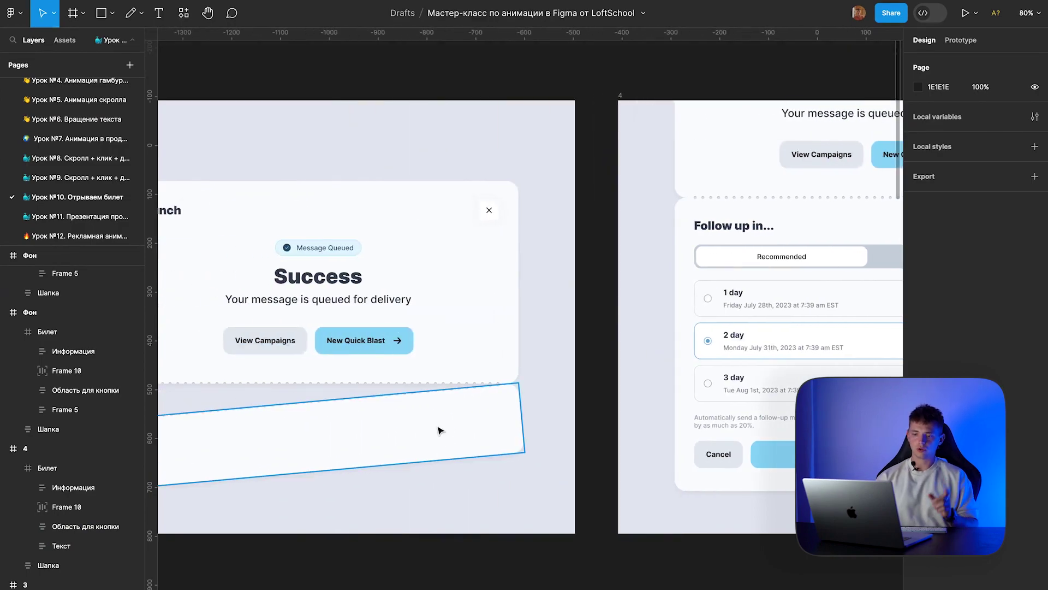
scroll(386, 454, "left", 2)
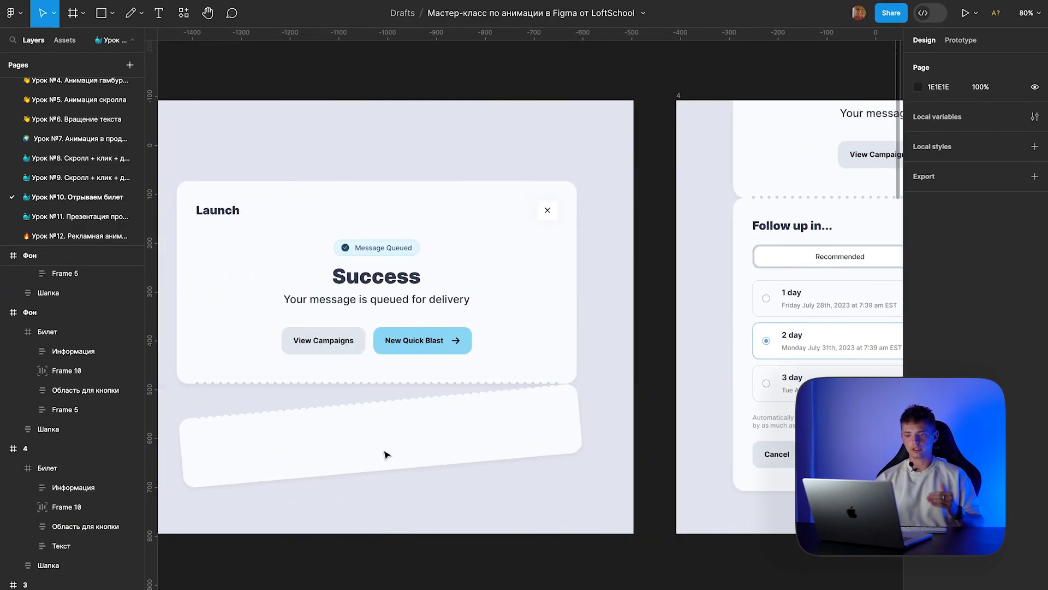
scroll(382, 434, "left", 4)
left_click(421, 449)
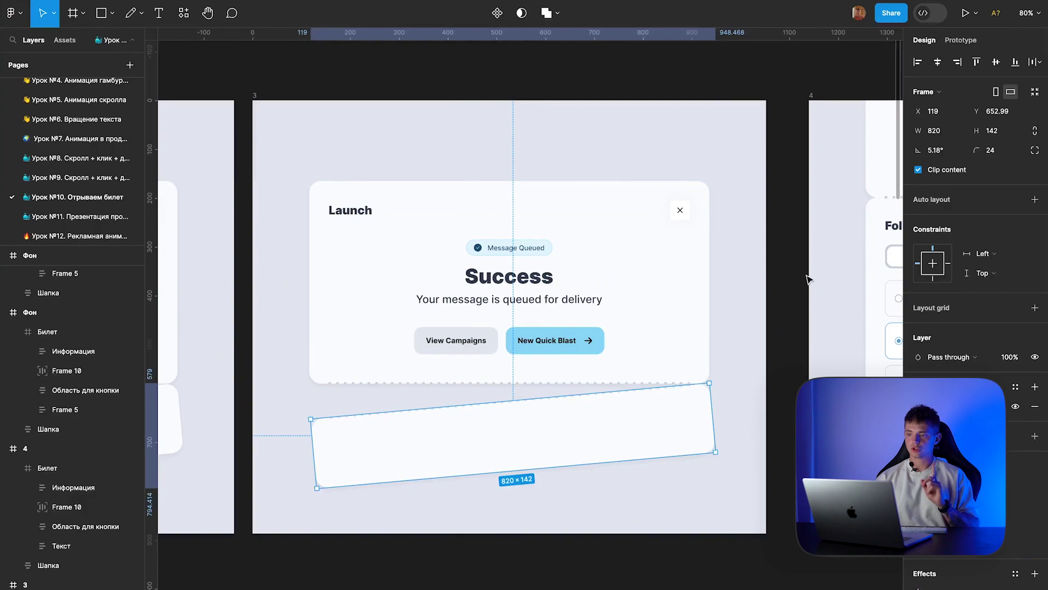
scroll(71, 546, "down", 4)
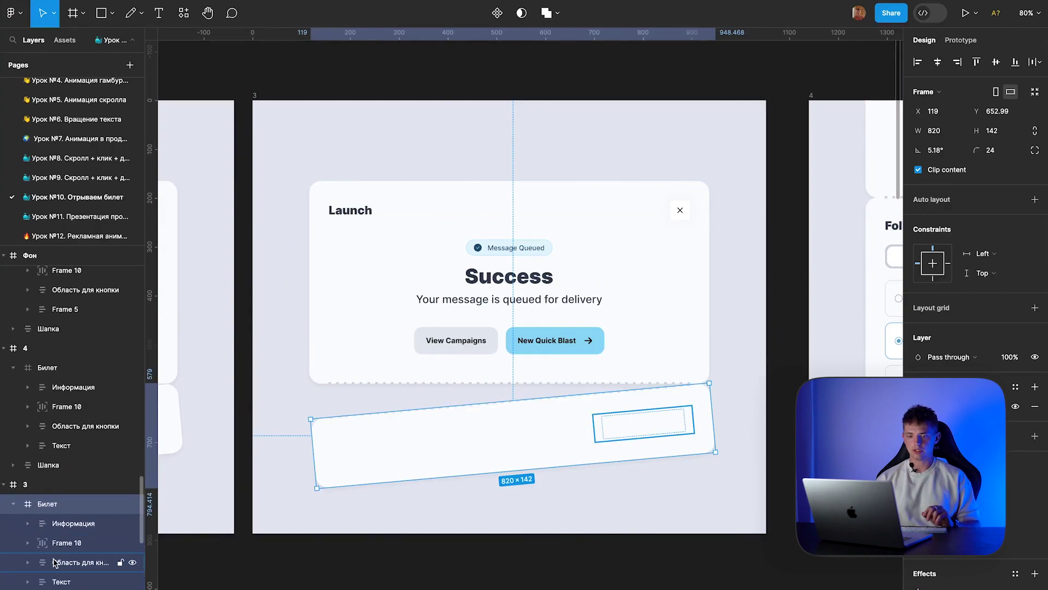
left_click(67, 526)
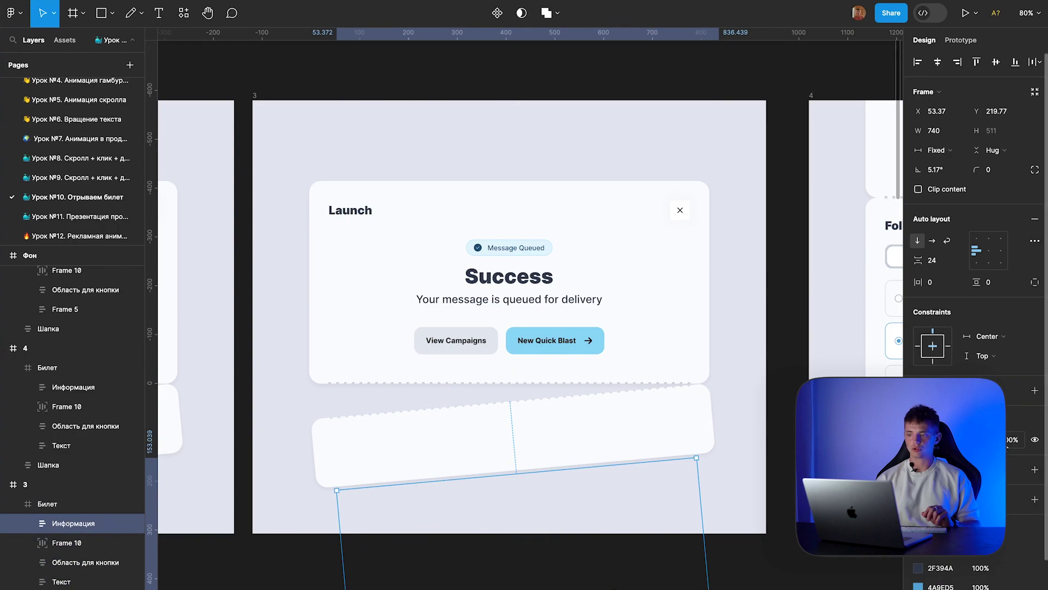
left_click(772, 254)
scroll(772, 254, "left", 3)
scroll(781, 260, "right", 4)
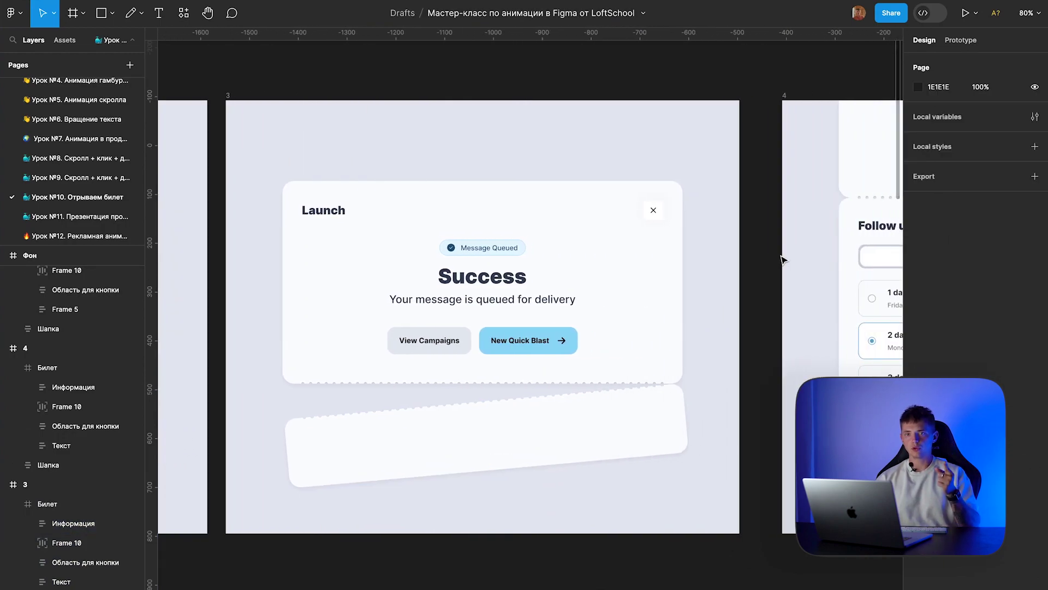
scroll(781, 260, "right", 5)
Step: Exit the full-screen presentation and pan back to frame 1
scroll(782, 259, "right", 2)
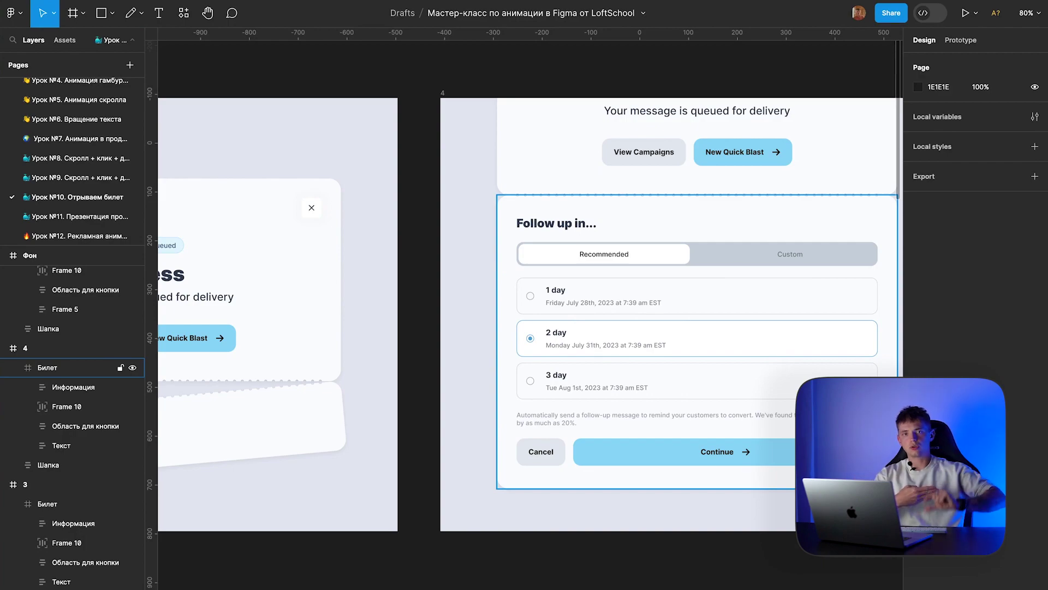
left_click(412, 110)
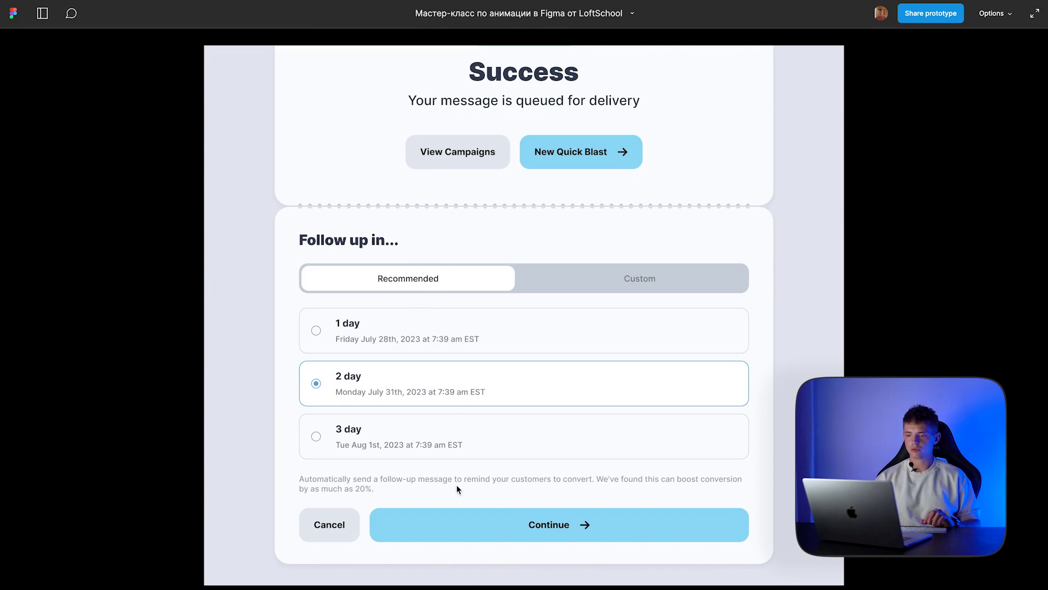
key("Escape")
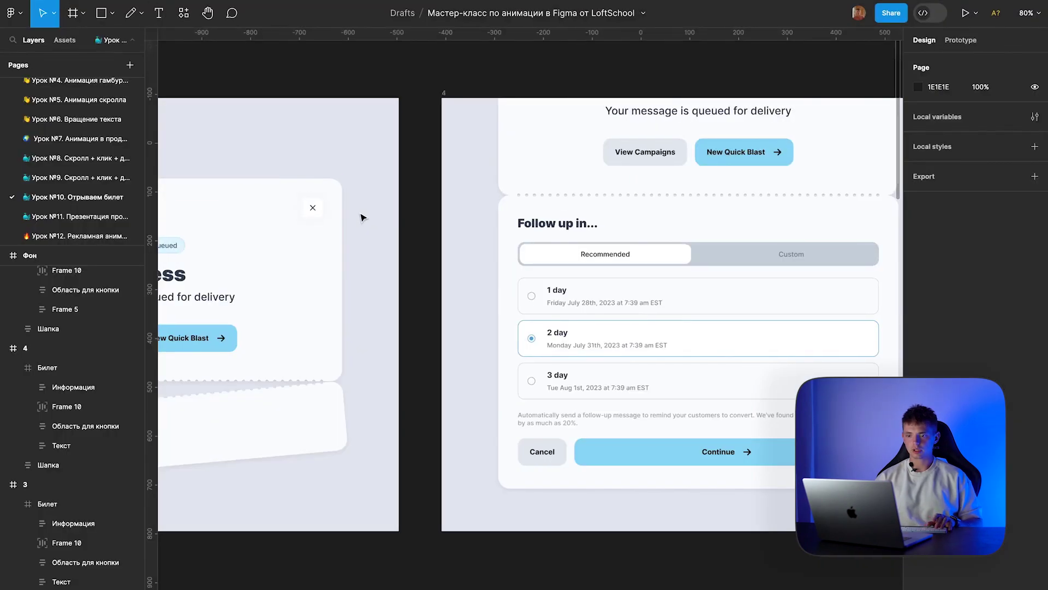
scroll(360, 217, "left", 15)
left_click(961, 40)
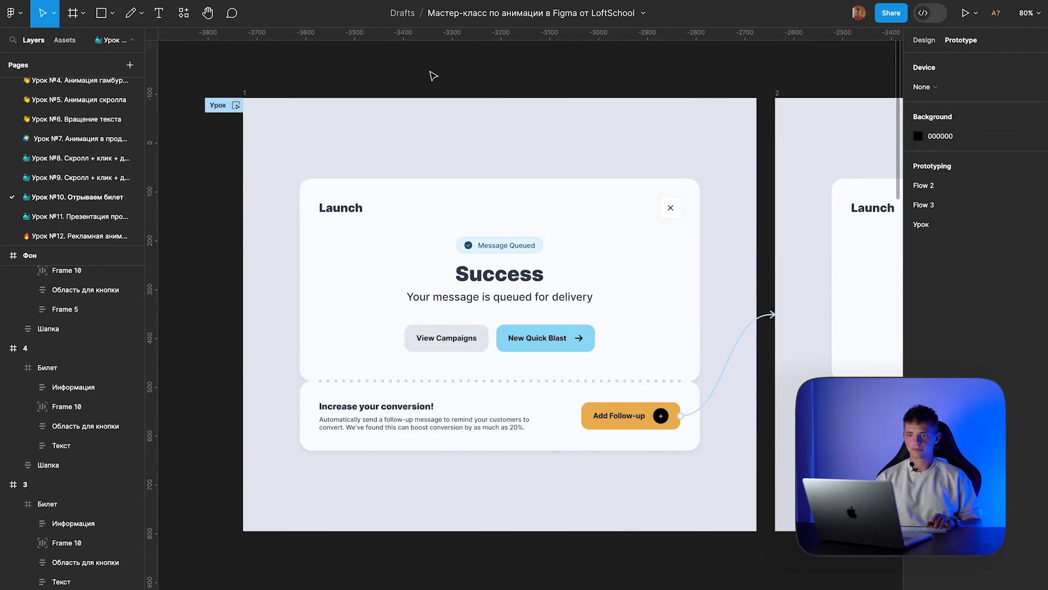
left_click(236, 105)
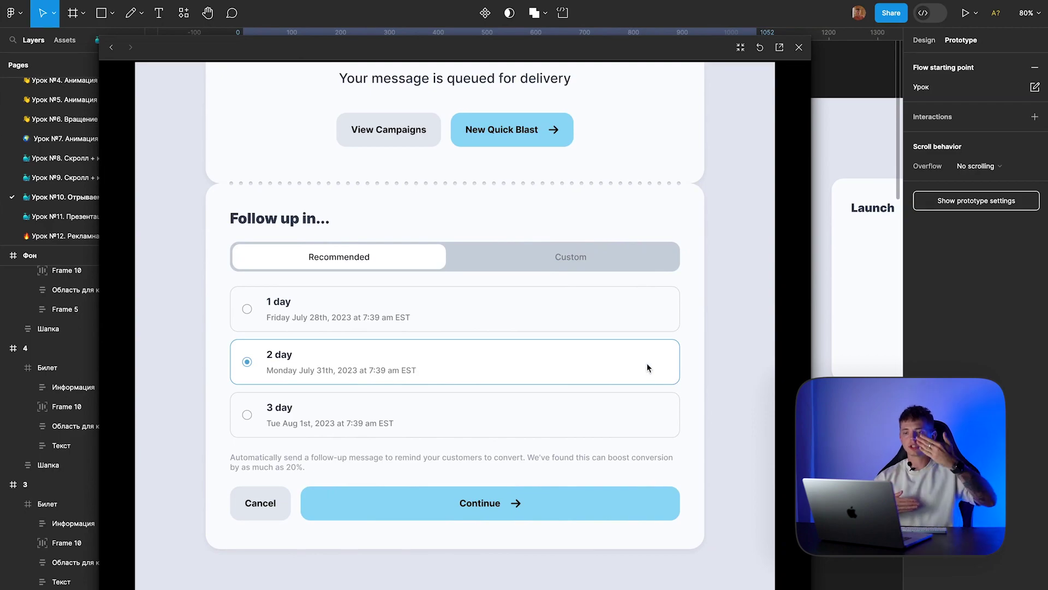
key("r")
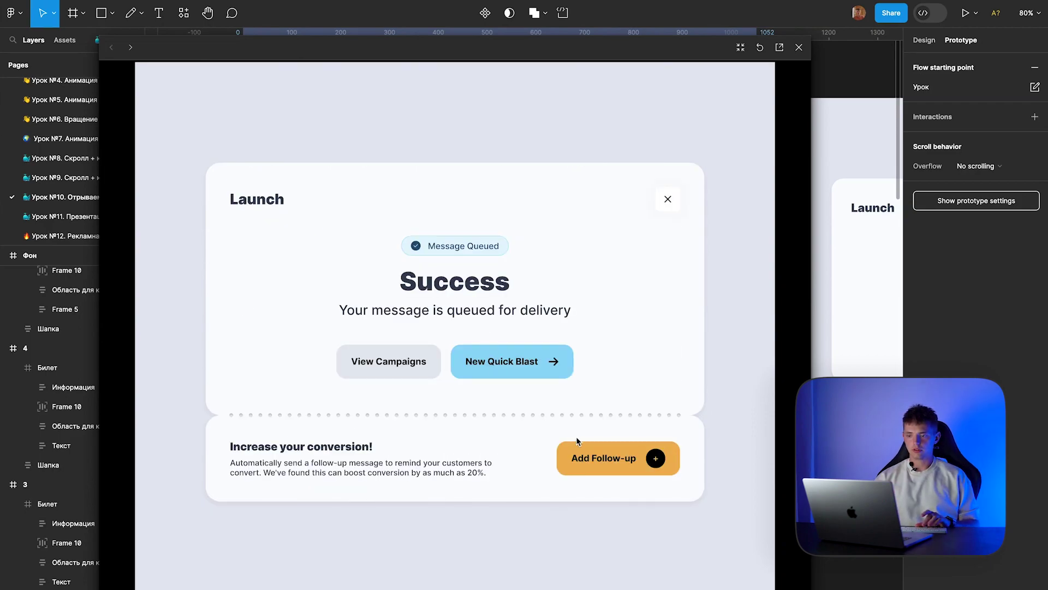
left_click(586, 462)
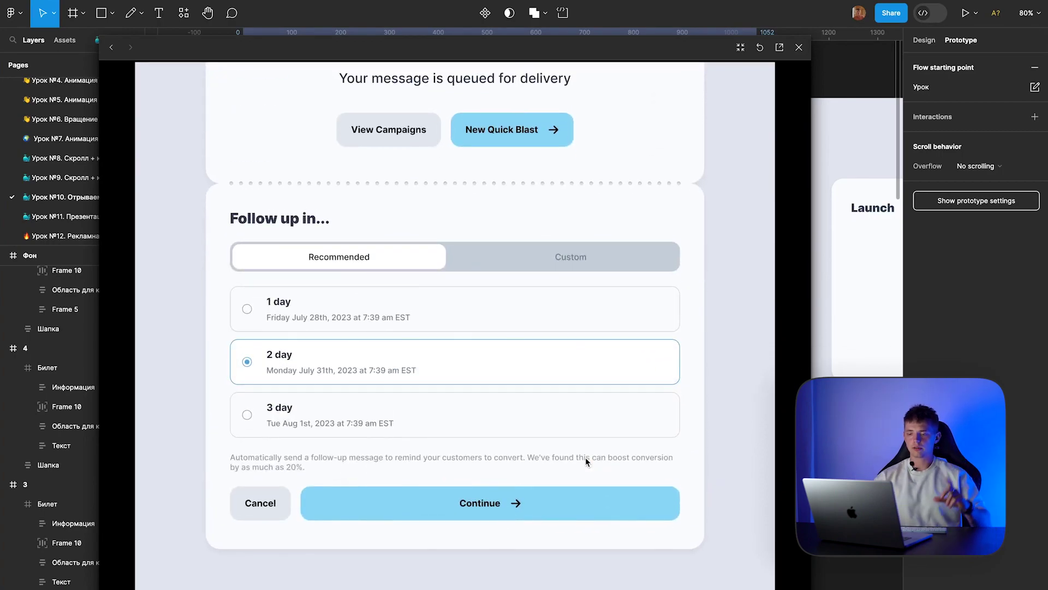
key("r")
left_click(587, 462)
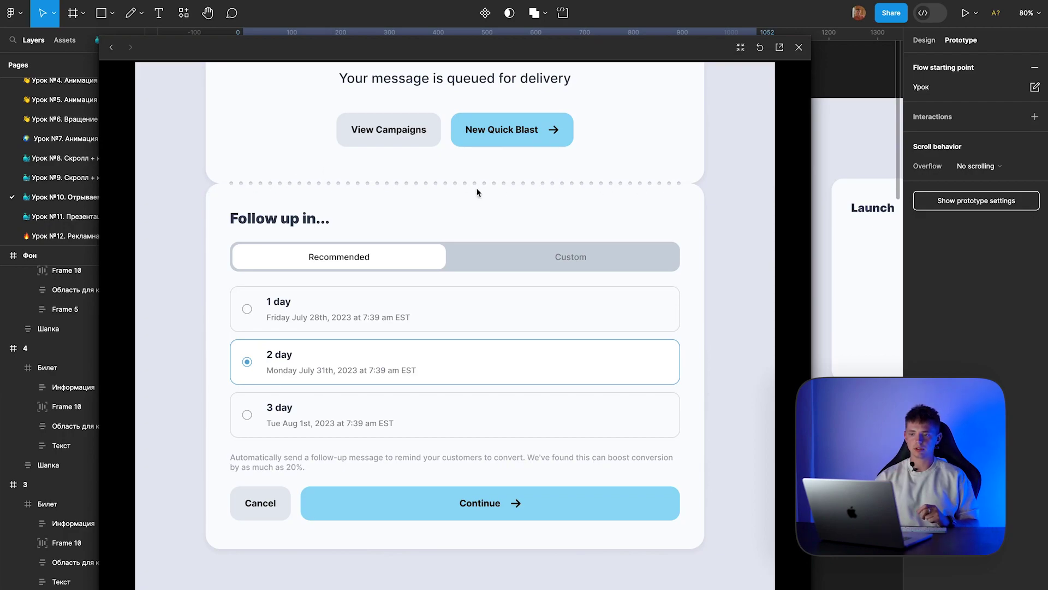
key("r")
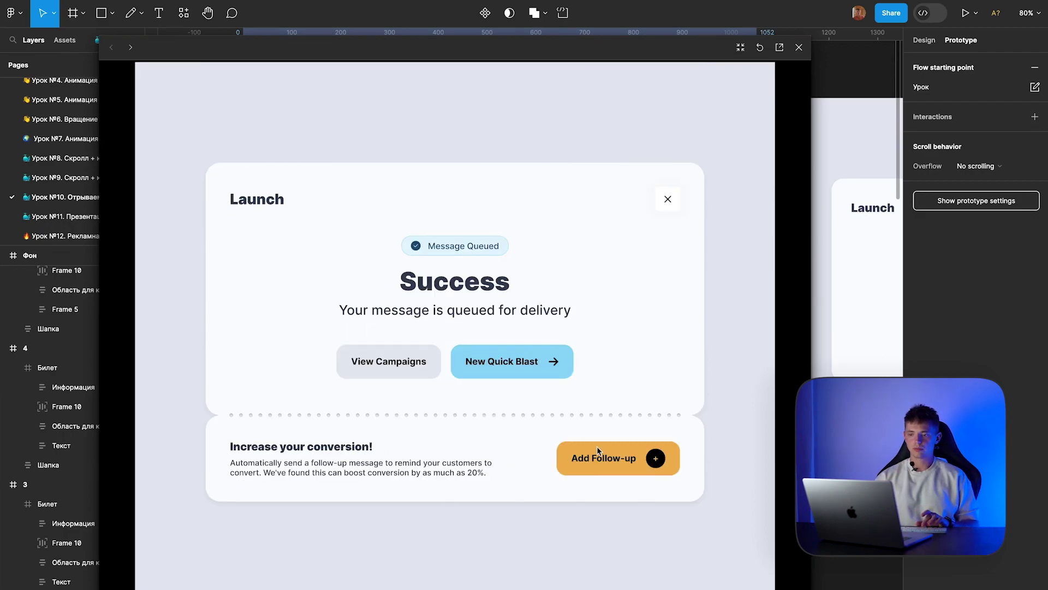
left_click(598, 450)
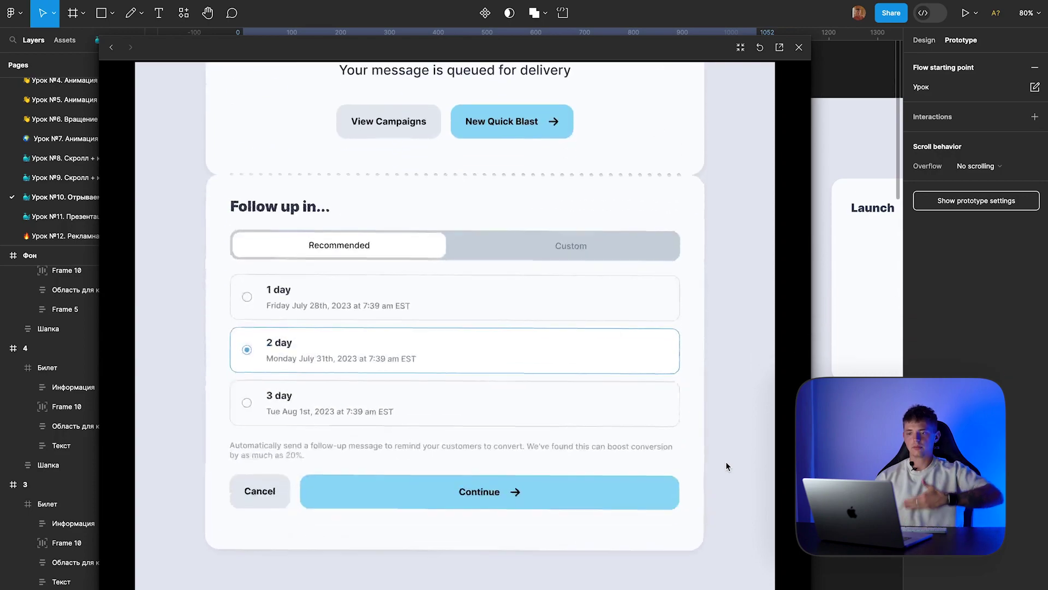
left_click(800, 47)
scroll(644, 156, "right", 10)
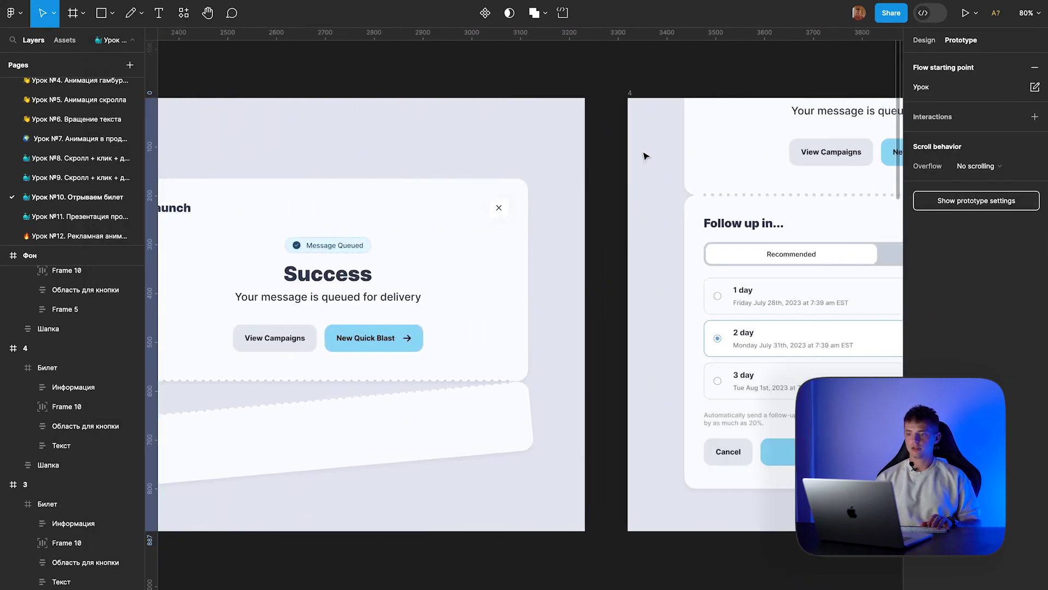
scroll(644, 157, "right", 5)
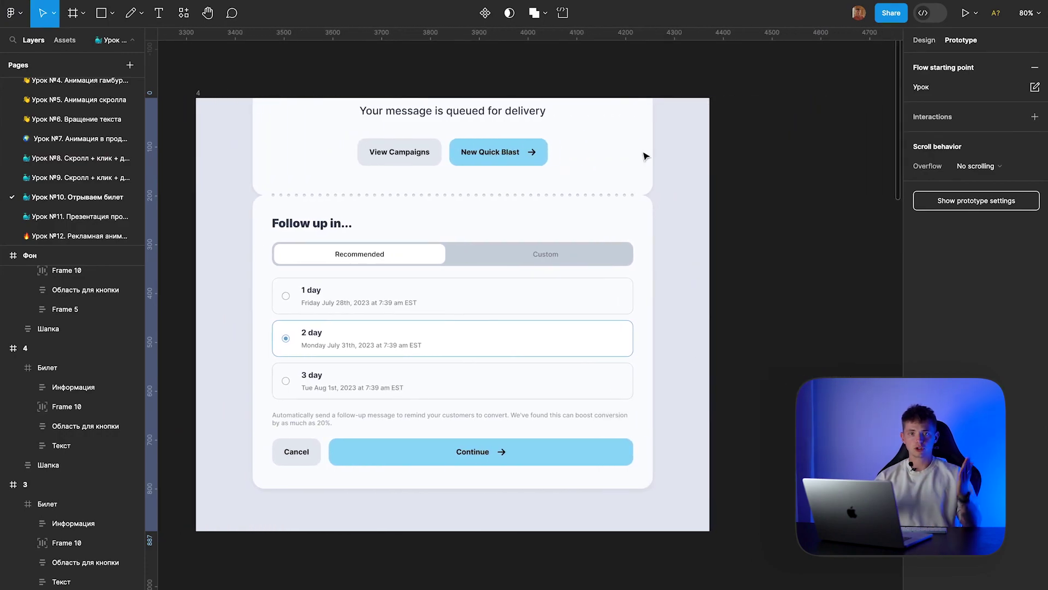
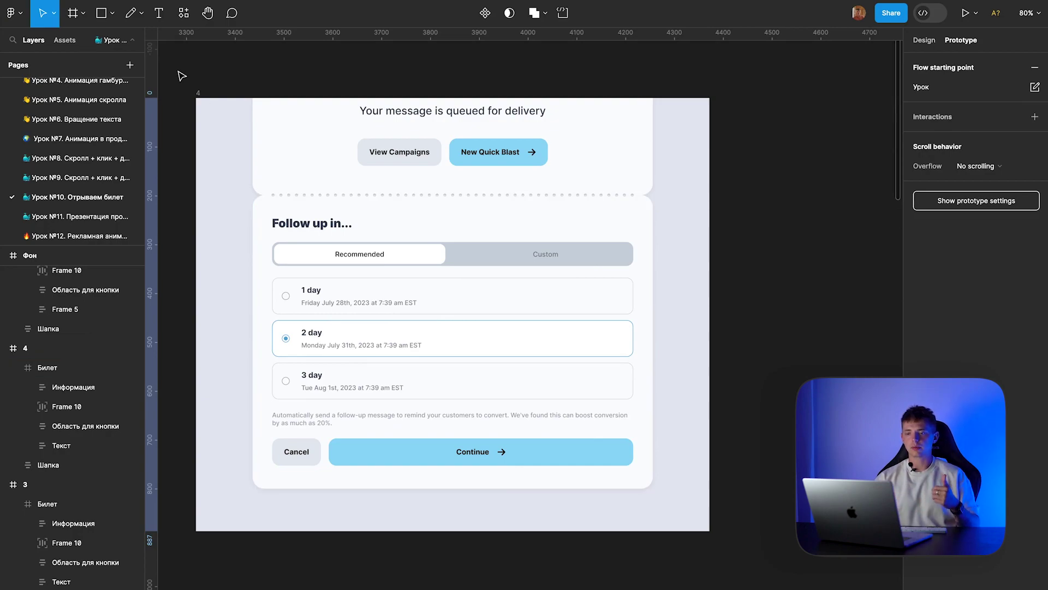
Step: Alt-drag frame 4 to the right to create its copy, frame 5, beside it
left_click(199, 96)
left_click_drag(199, 96, 747, 107)
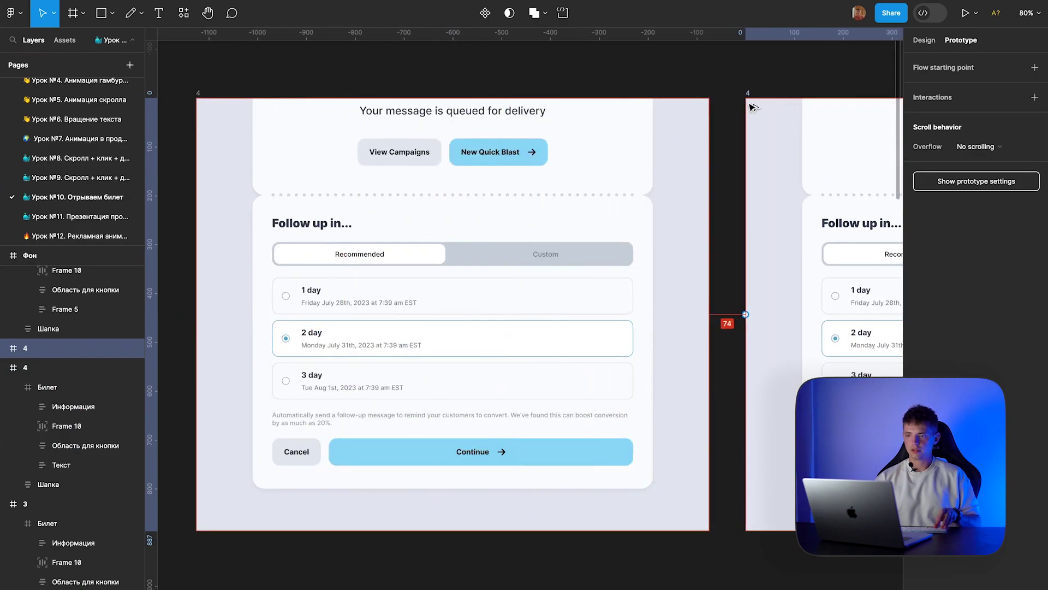
scroll(743, 108, "right", 5)
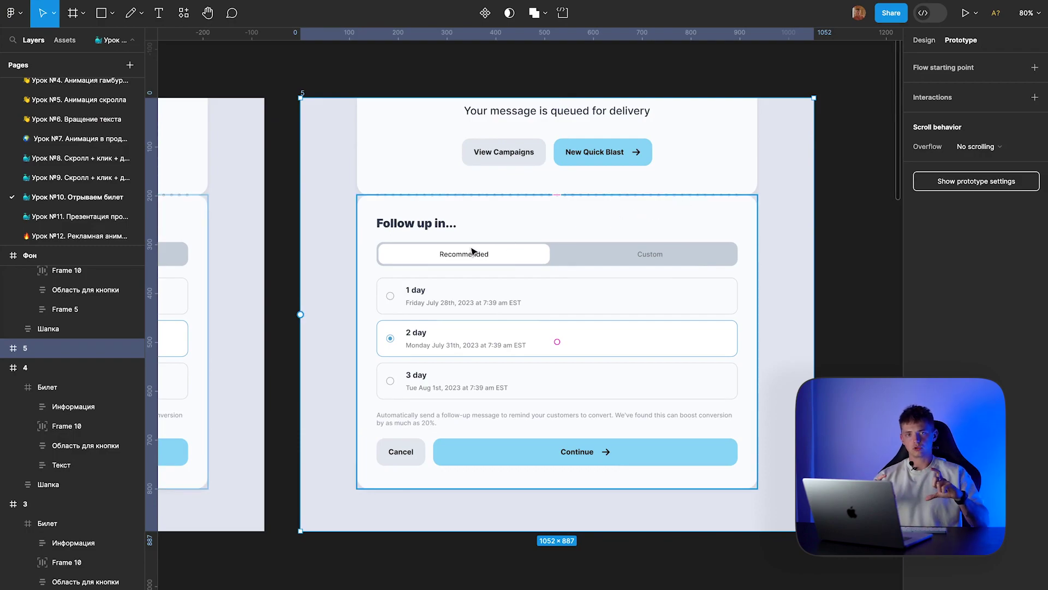
Step: Nudge frame 5's Билет ticket card down to Y 229
scroll(493, 223, "up", 3)
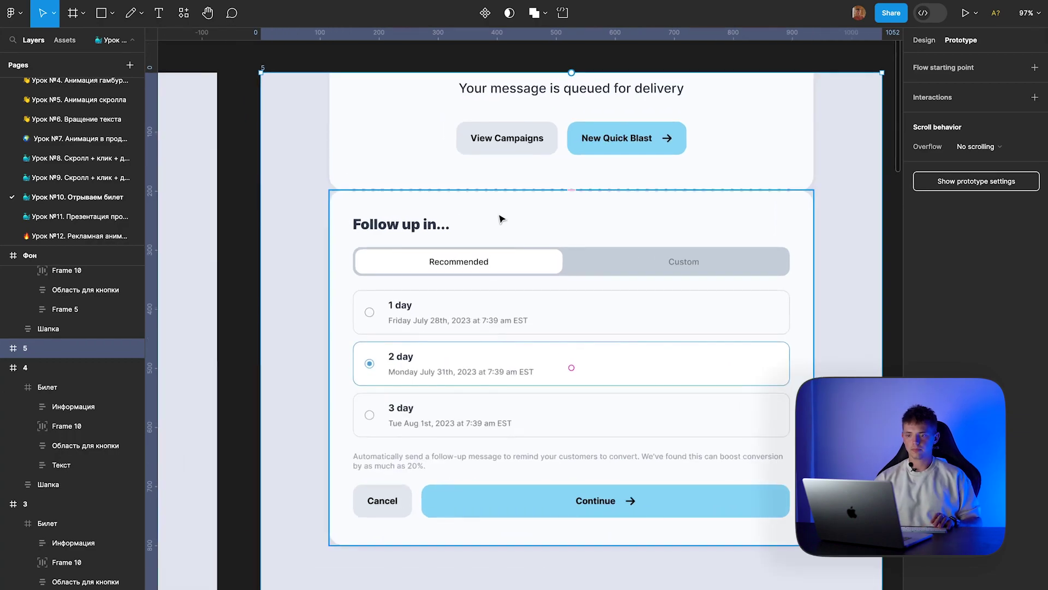
left_click(499, 219)
key("shift+Down")
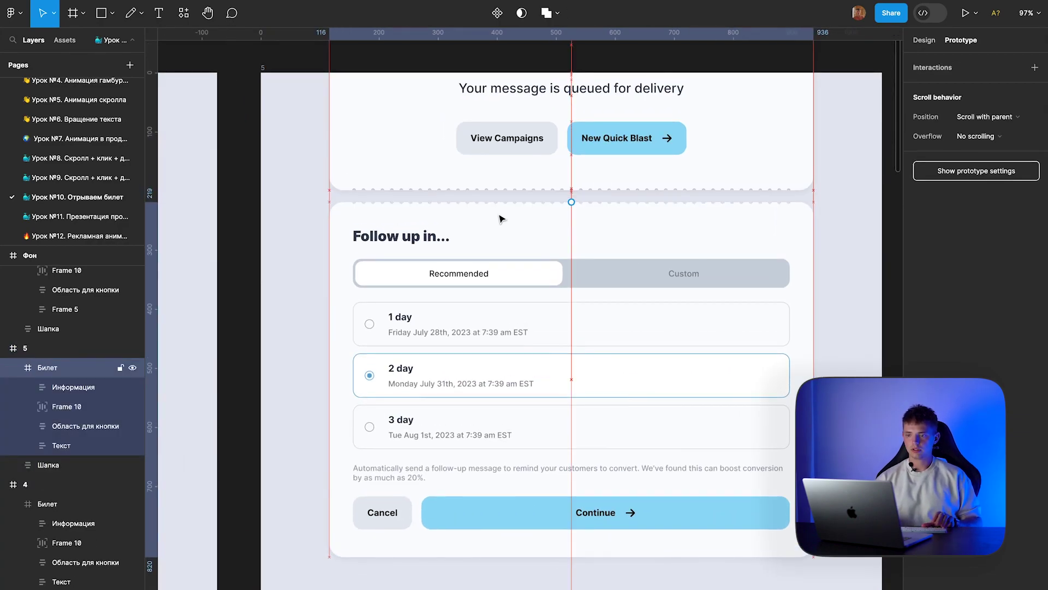
key("shift+Down")
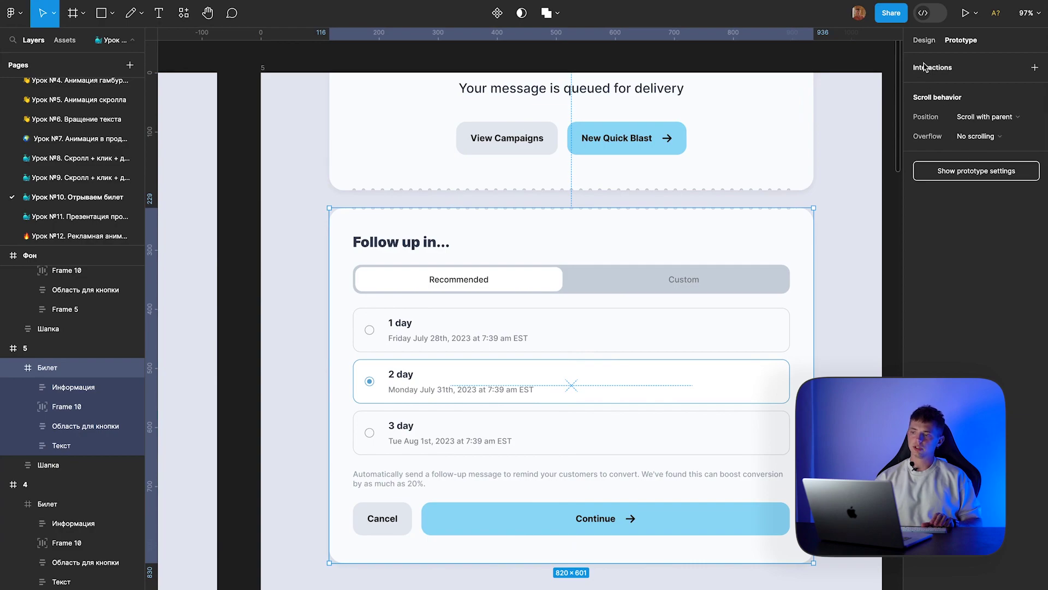
left_click(924, 40)
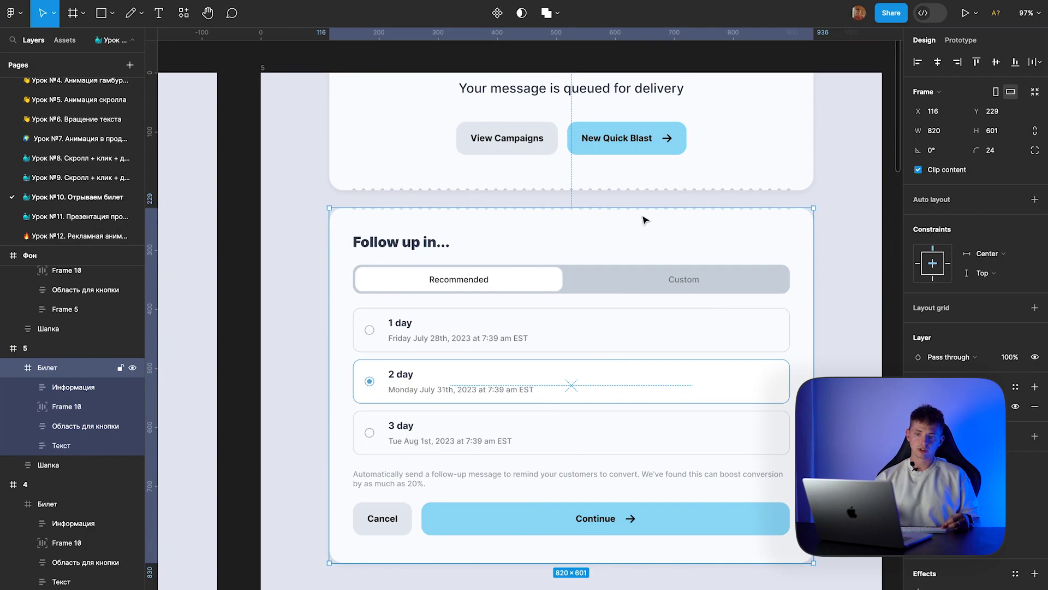
key("shift+Down")
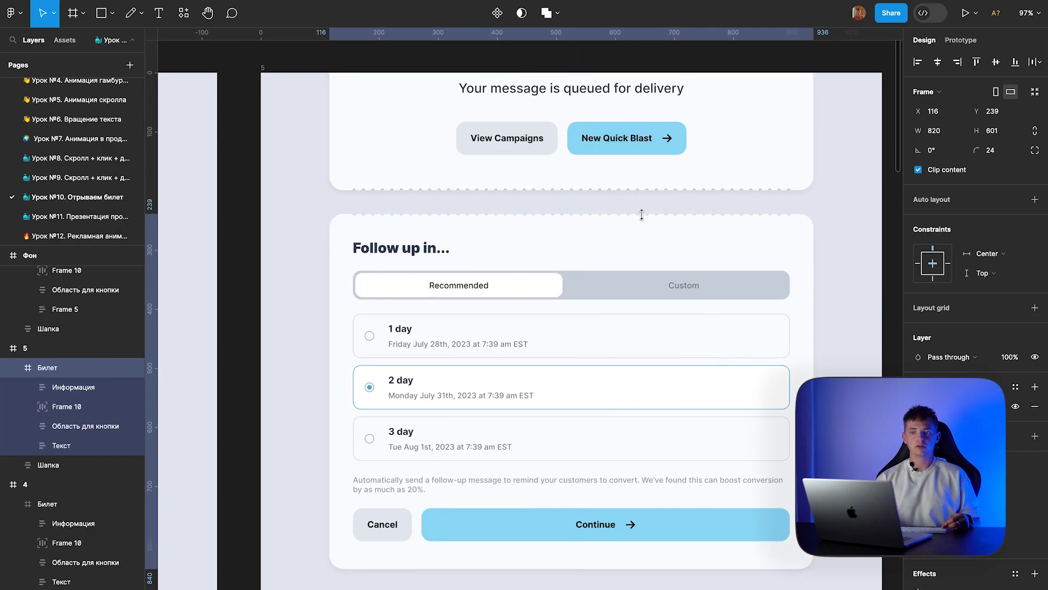
key("shift+Up")
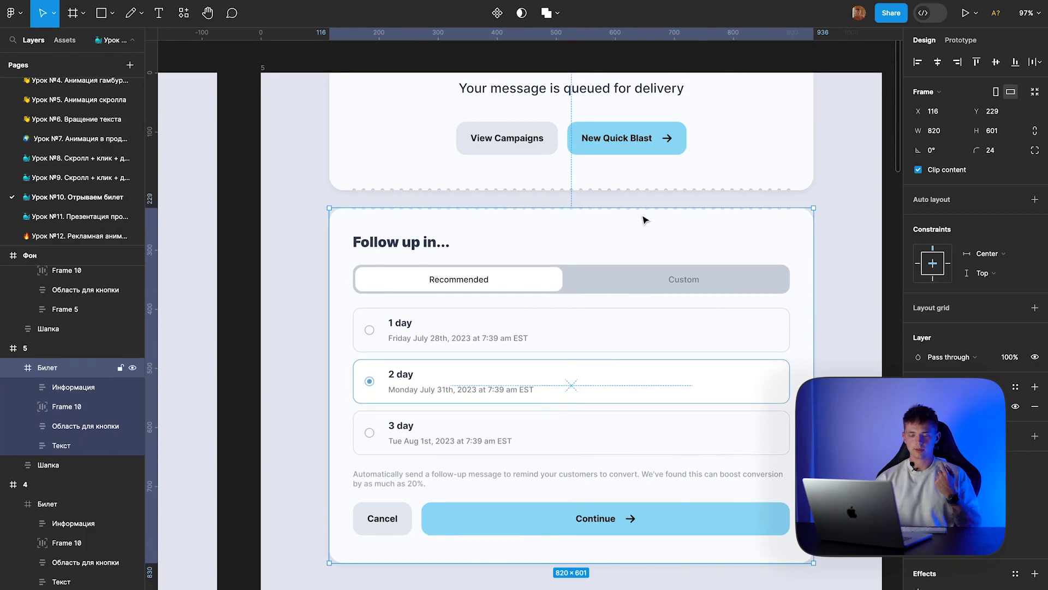
key("Down")
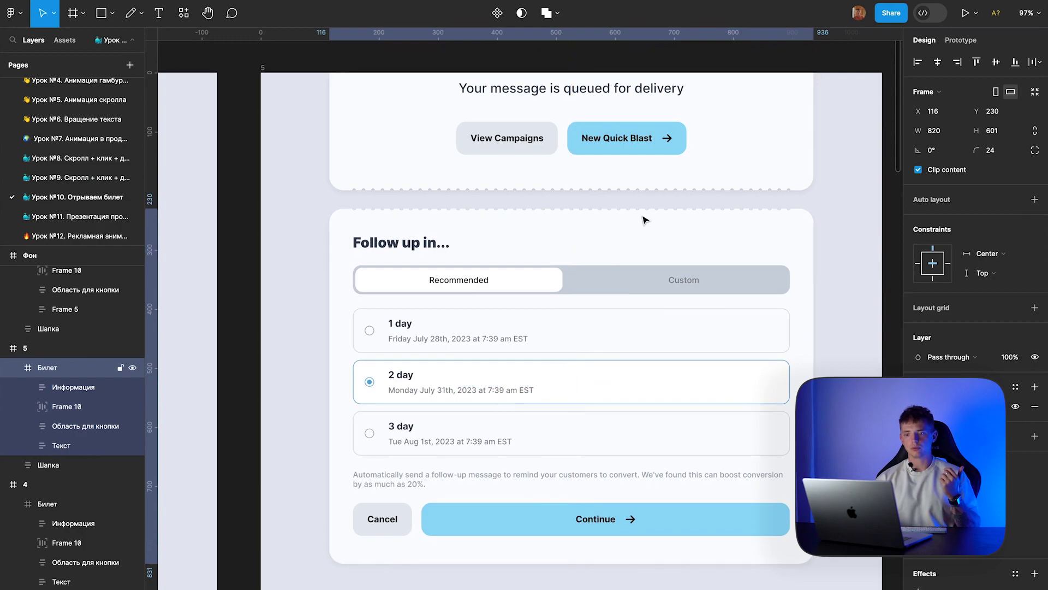
key("Up")
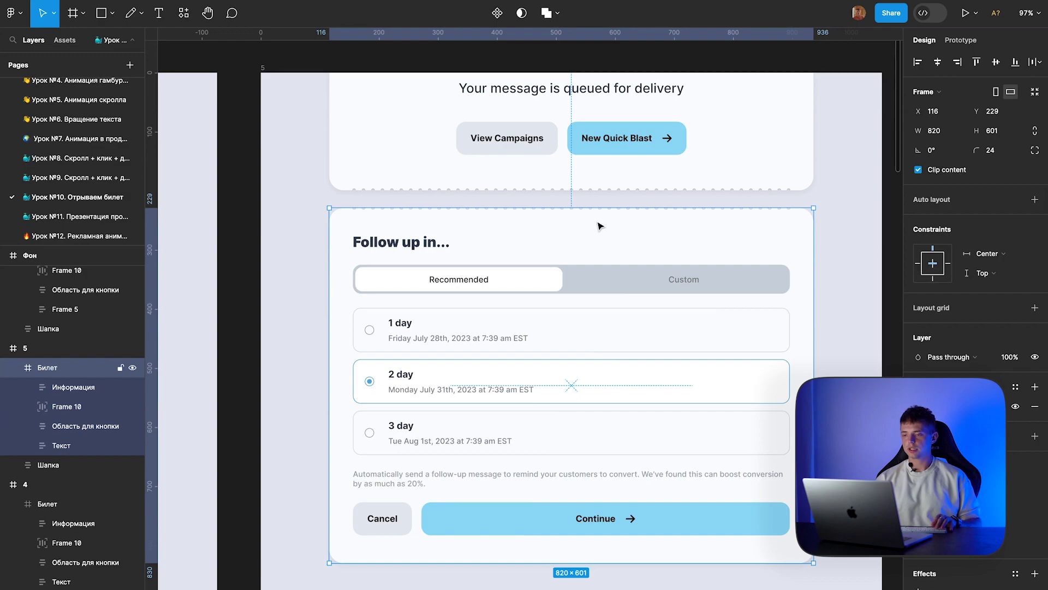
key("Escape")
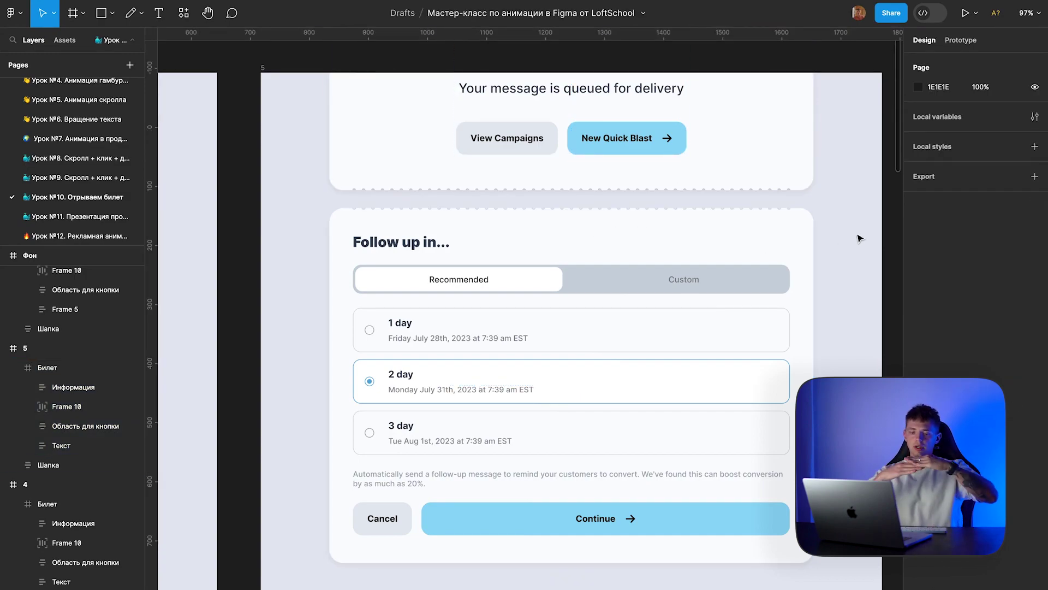
Step: Set the Информация group's layer opacity in frame 5 to 0%
double_click(516, 288)
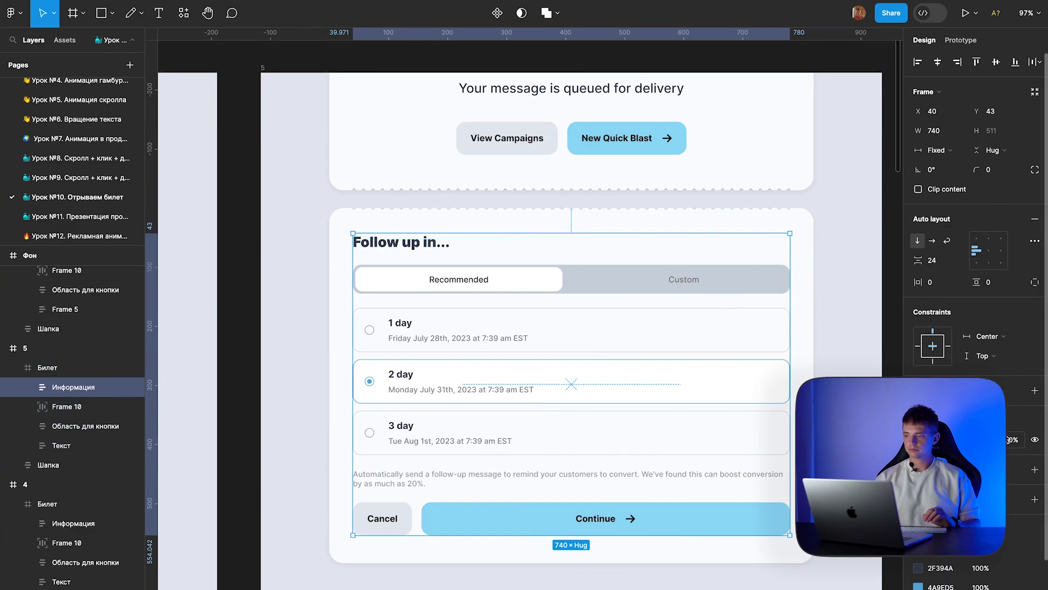
type("0")
key("Return")
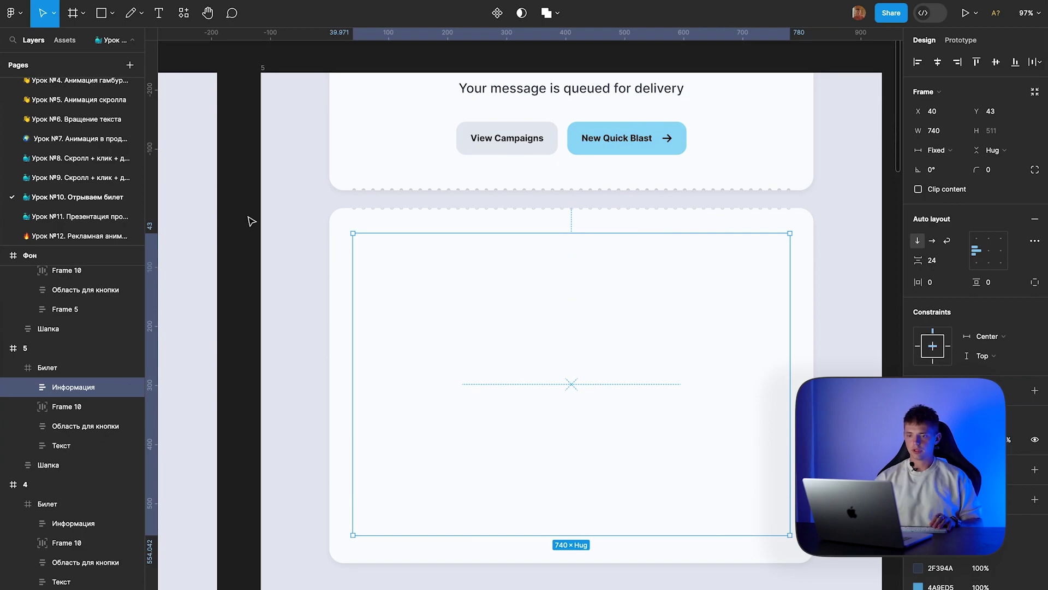
Step: Link frame 4's Cancel button to frame 5 in Prototype mode
scroll(251, 221, "left", 5)
scroll(252, 221, "left", 8)
left_click(234, 463)
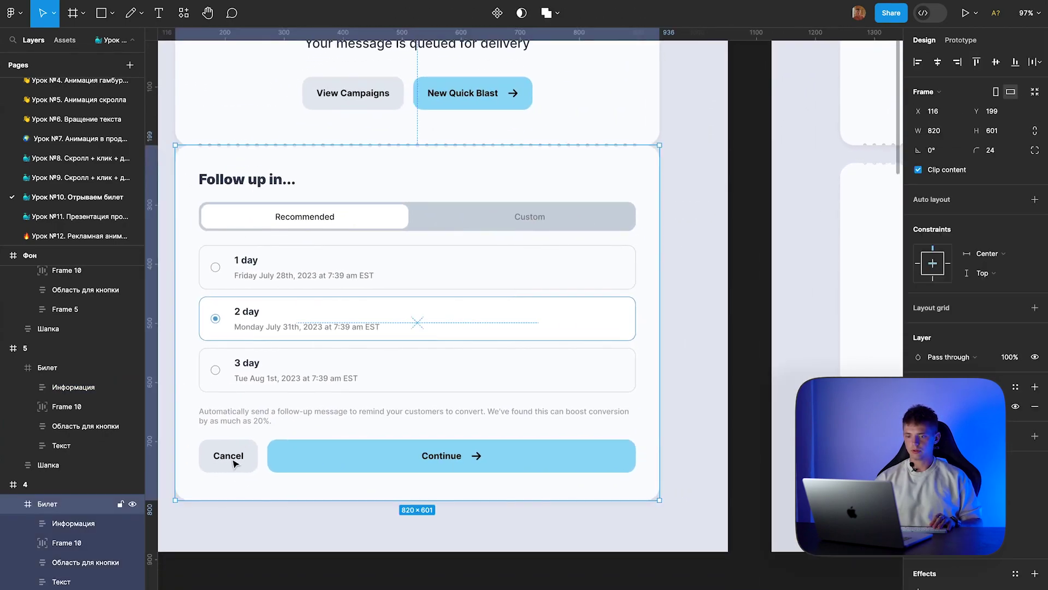
double_click(233, 463)
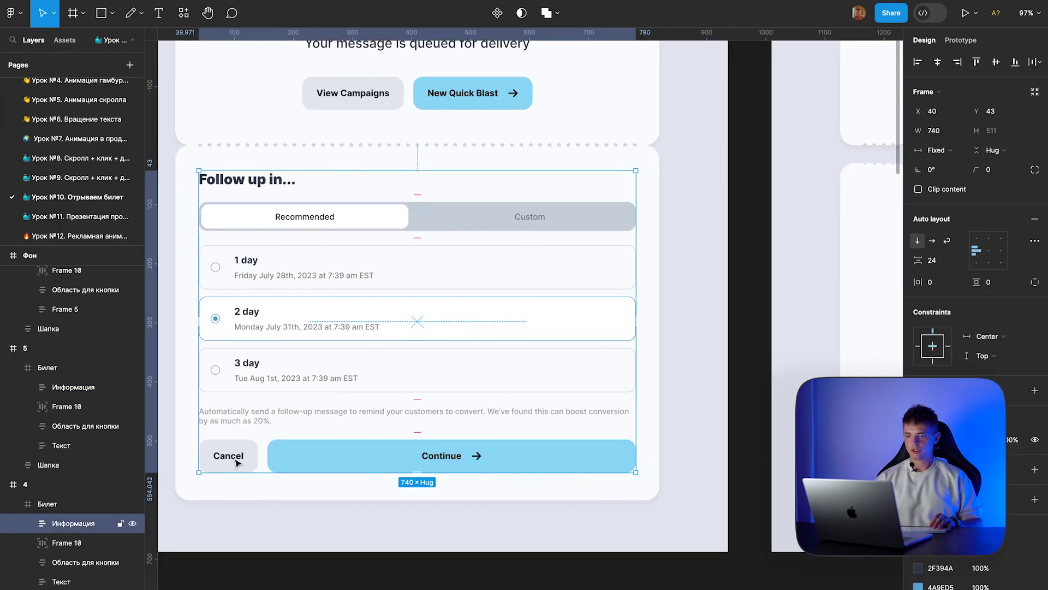
left_click(960, 43)
double_click(256, 452)
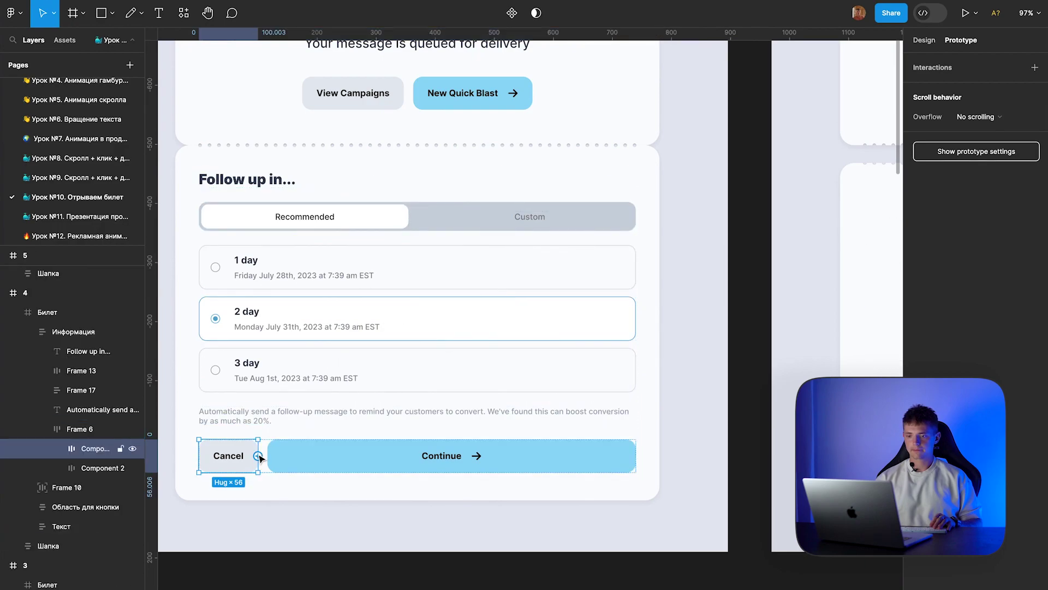
left_click_drag(258, 456, 780, 295)
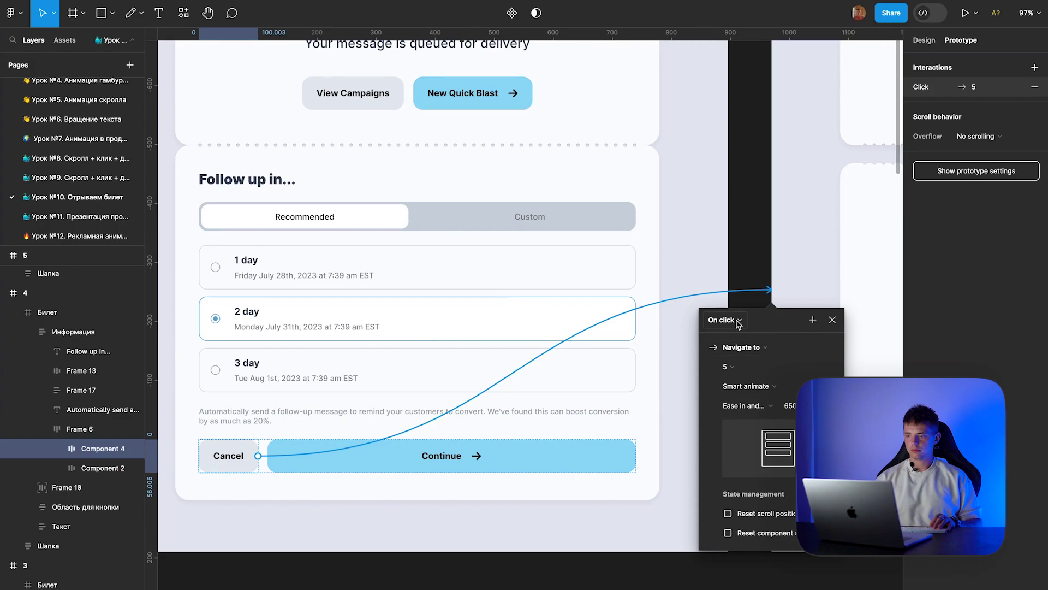
Step: Give the Cancel transition Linear easing and edit its duration
left_click(746, 405)
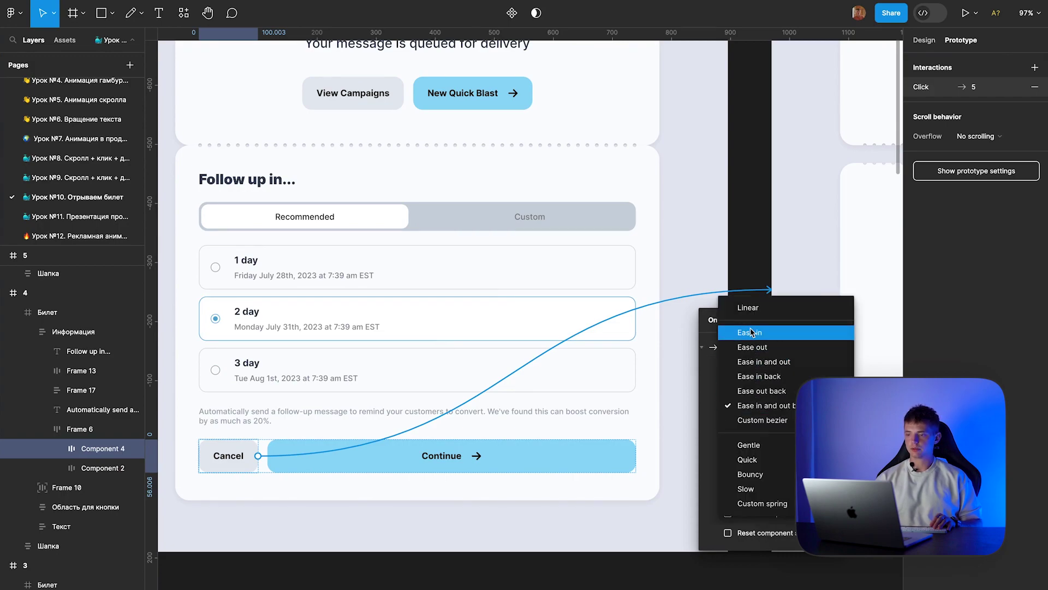
left_click(748, 308)
left_click(787, 405)
type("2")
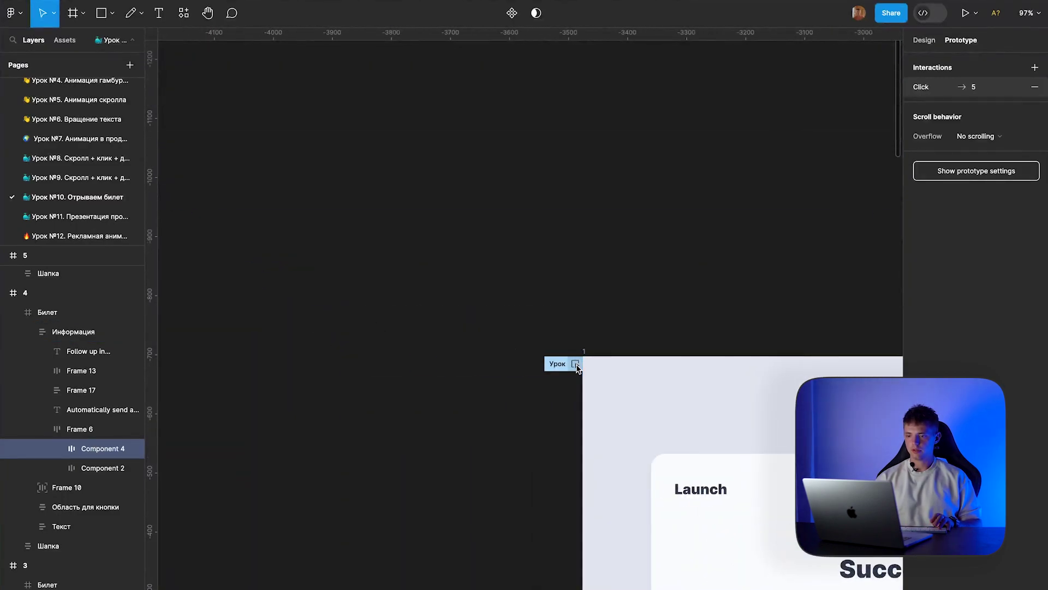
Step: Preview the prototype, pressing Add Follow-up to test the tearing
left_click(576, 364)
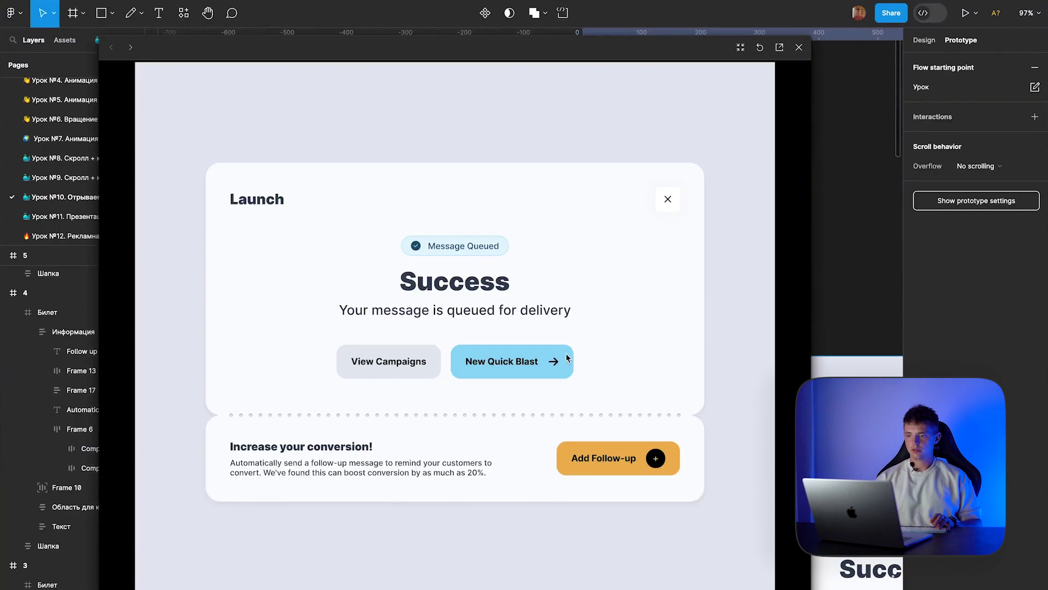
left_click(599, 457)
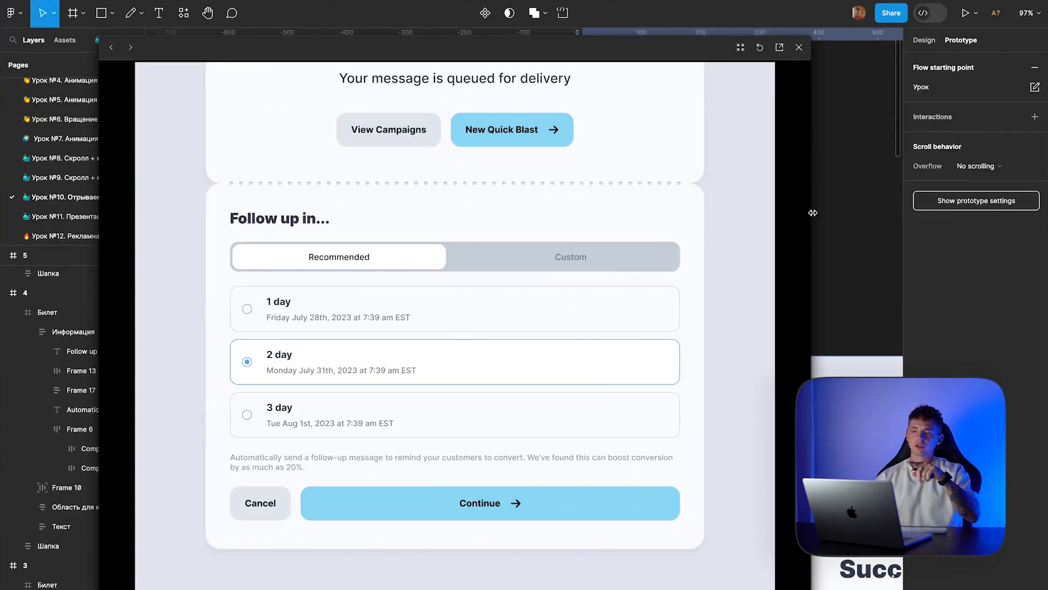
left_click(799, 48)
Step: Change frame 3's After delay transition to frame 4 from 650 ms to 900 ms
scroll(737, 164, "down", 5)
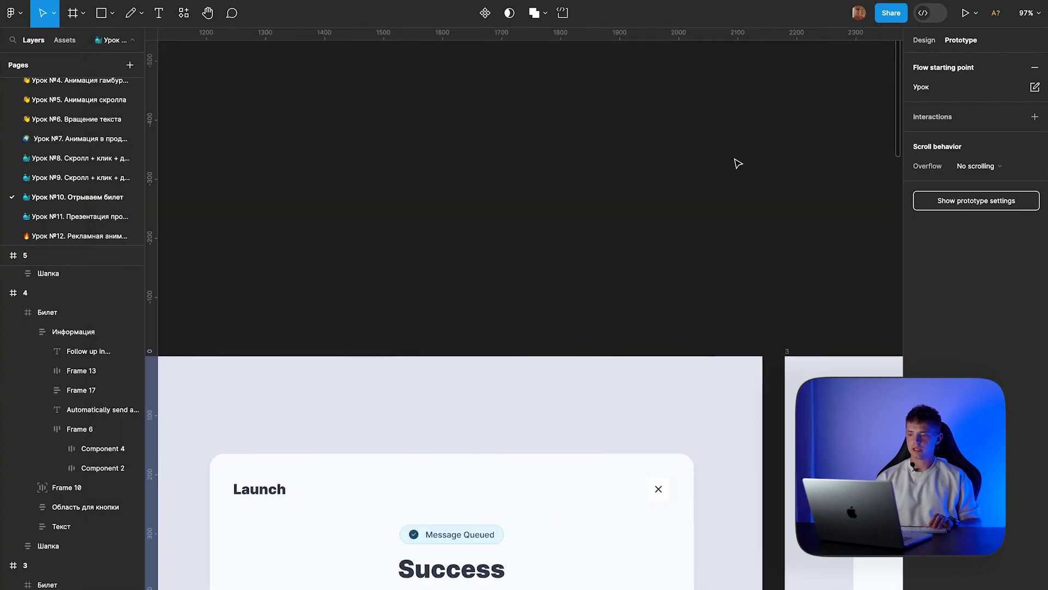
scroll(737, 164, "right", 15)
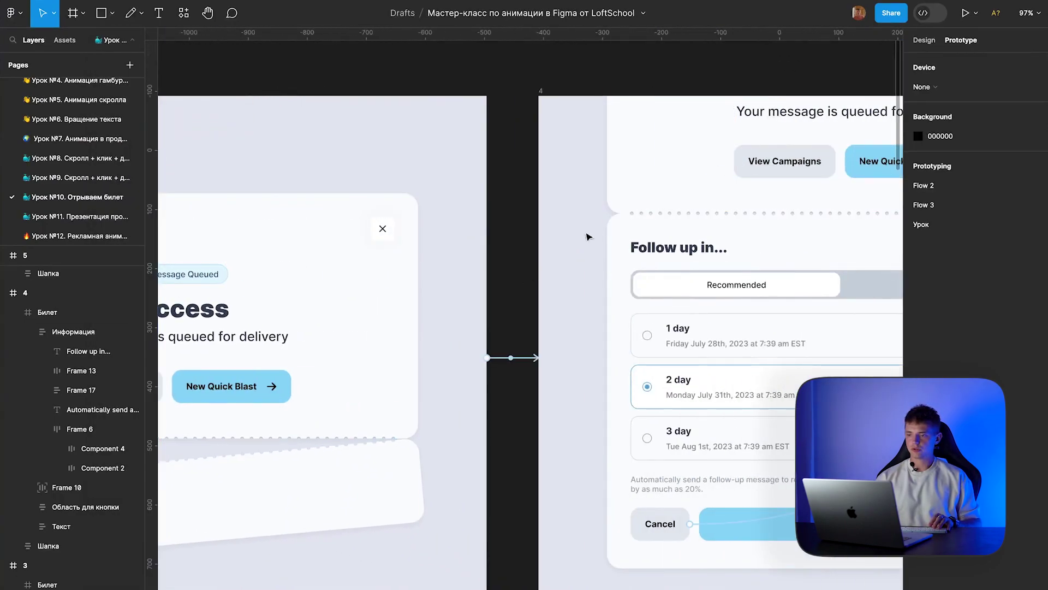
left_click_drag(486, 358, 546, 360)
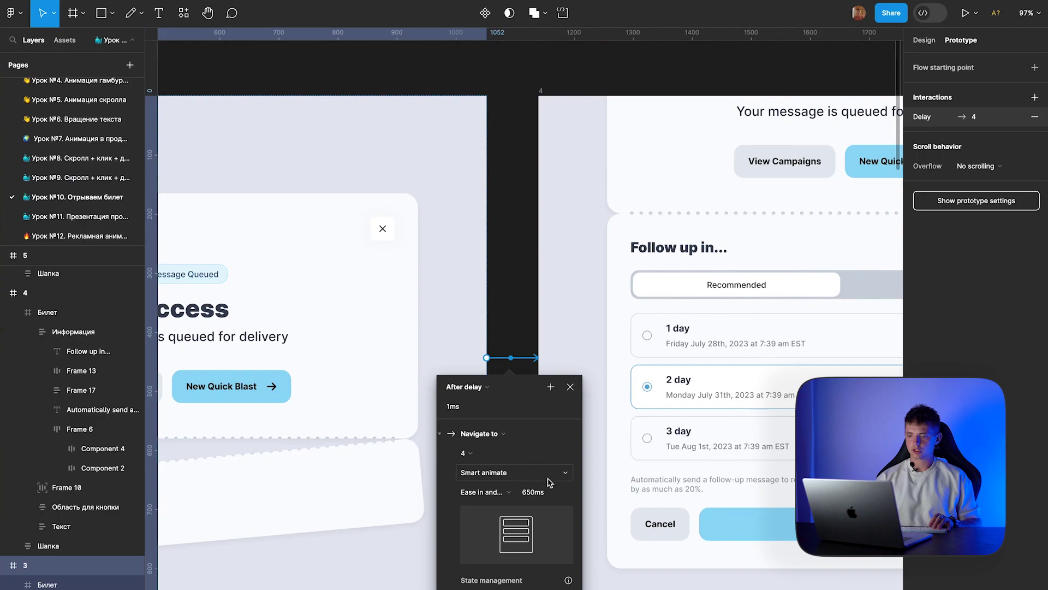
left_click(548, 492)
type("900")
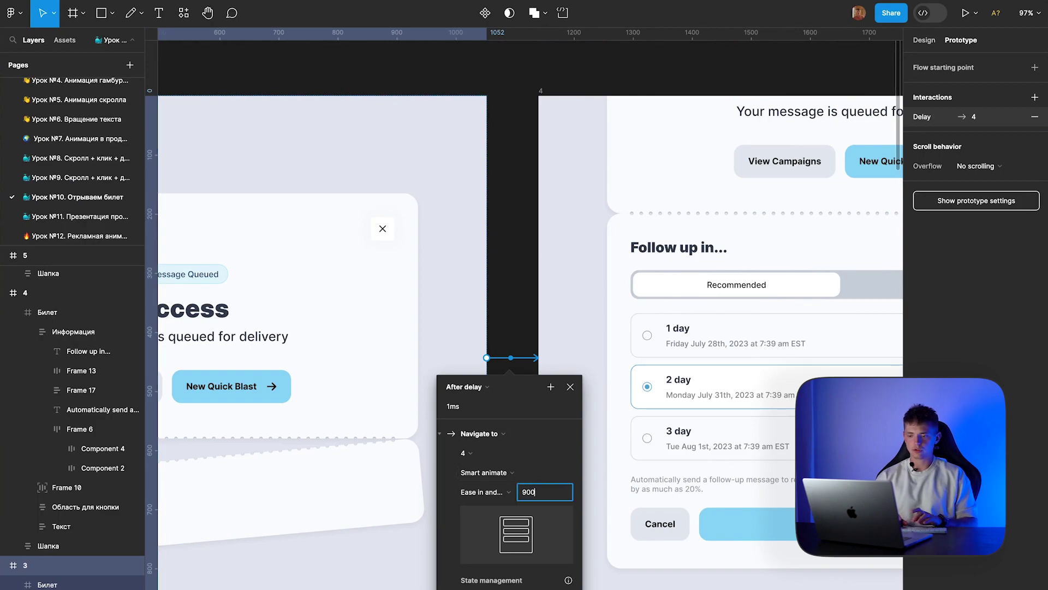
scroll(444, 323, "left", 15)
scroll(444, 324, "left", 10)
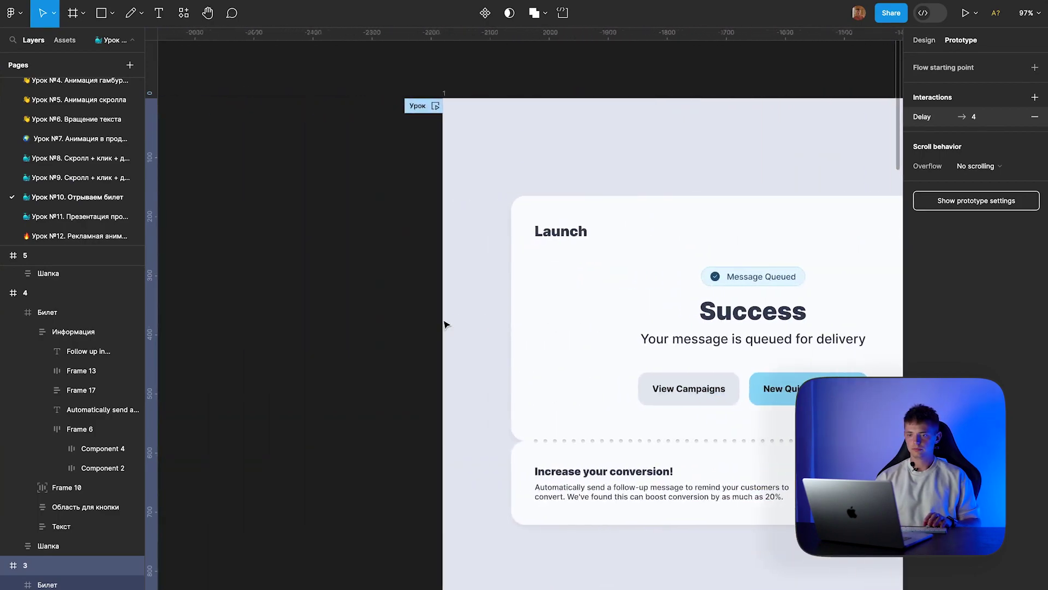
left_click(435, 106)
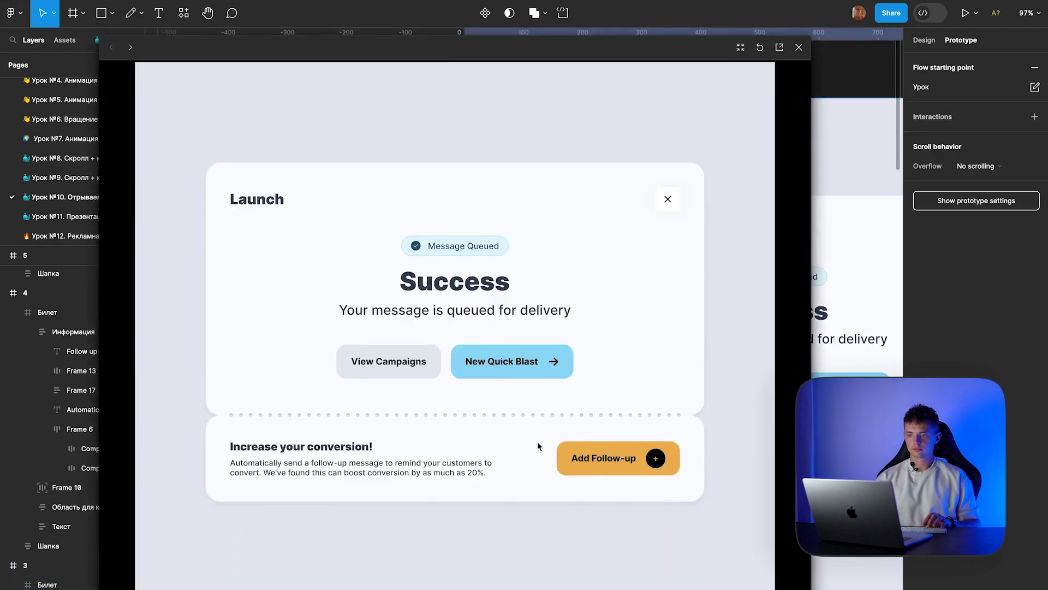
left_click(596, 461)
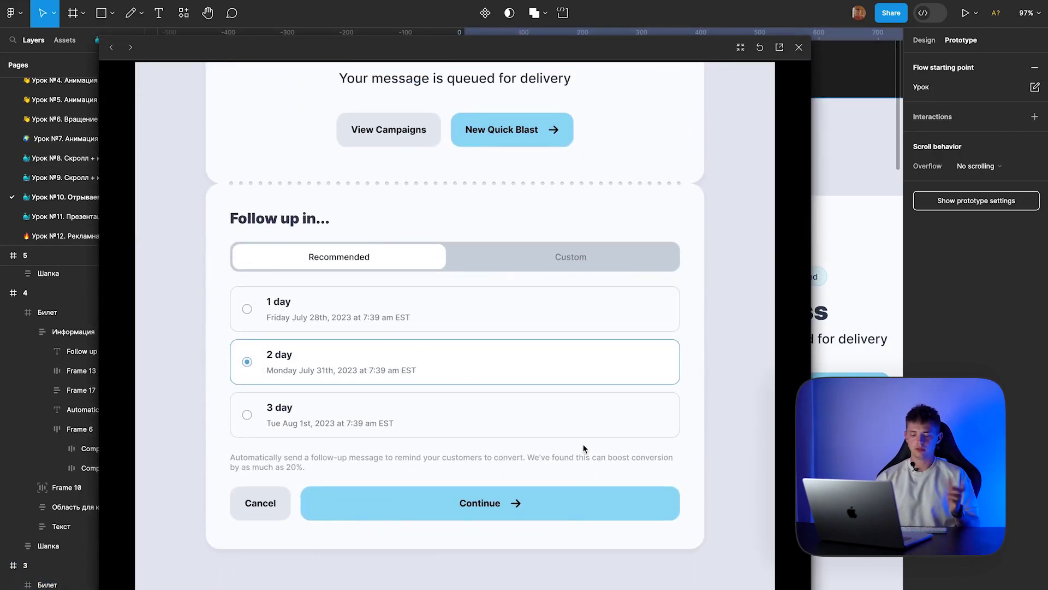
key("r")
left_click(617, 460)
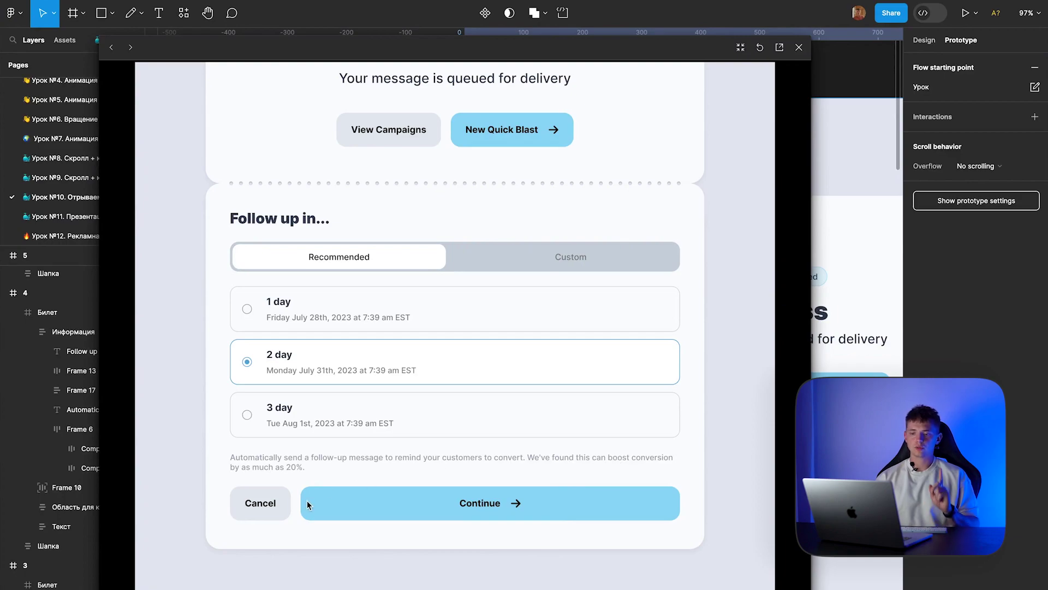
left_click(277, 509)
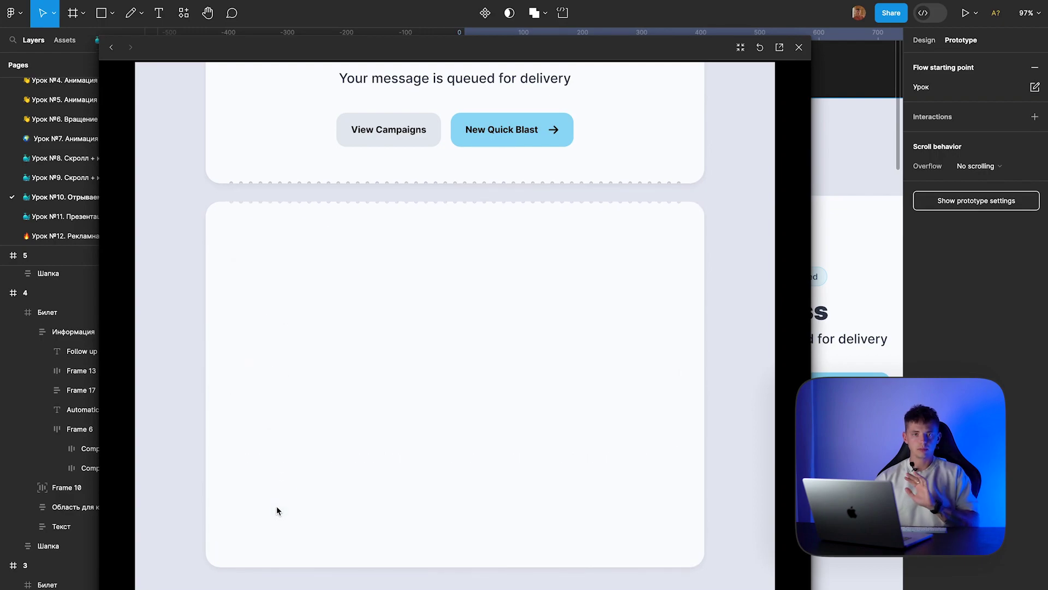
left_click(278, 508)
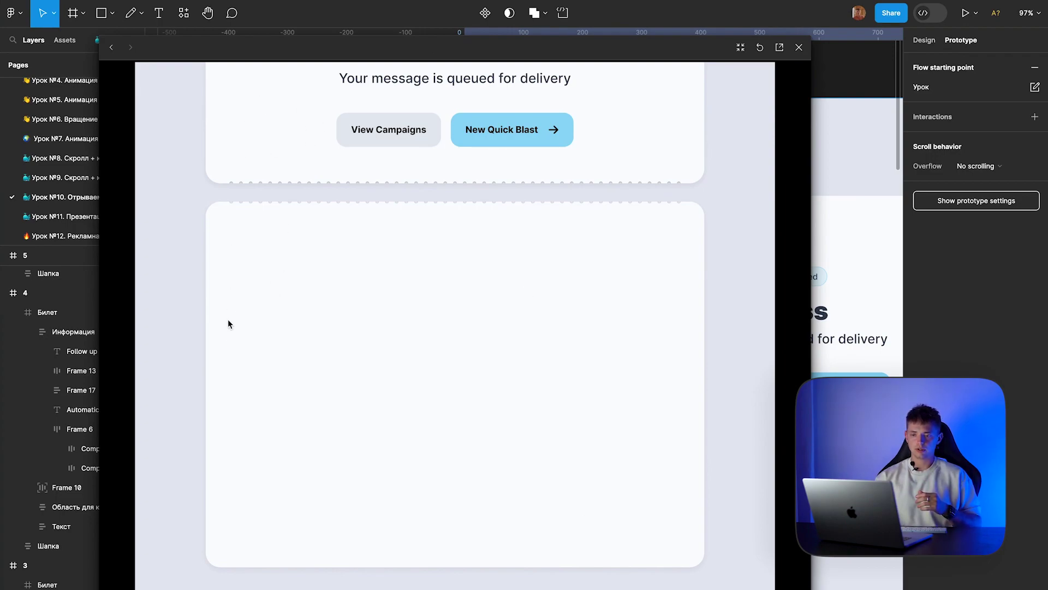
key("Left")
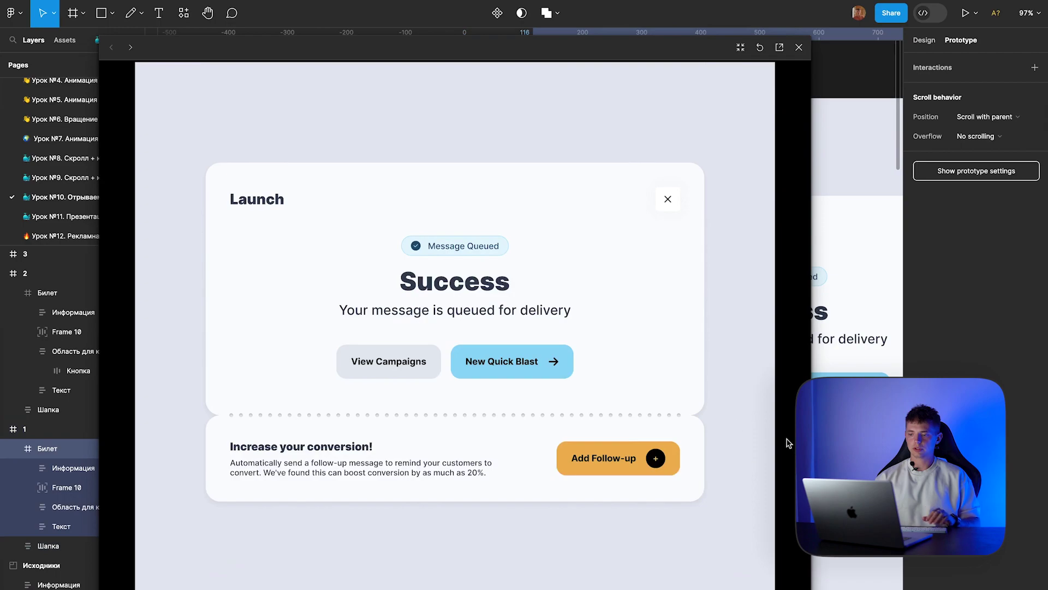
left_click(799, 47)
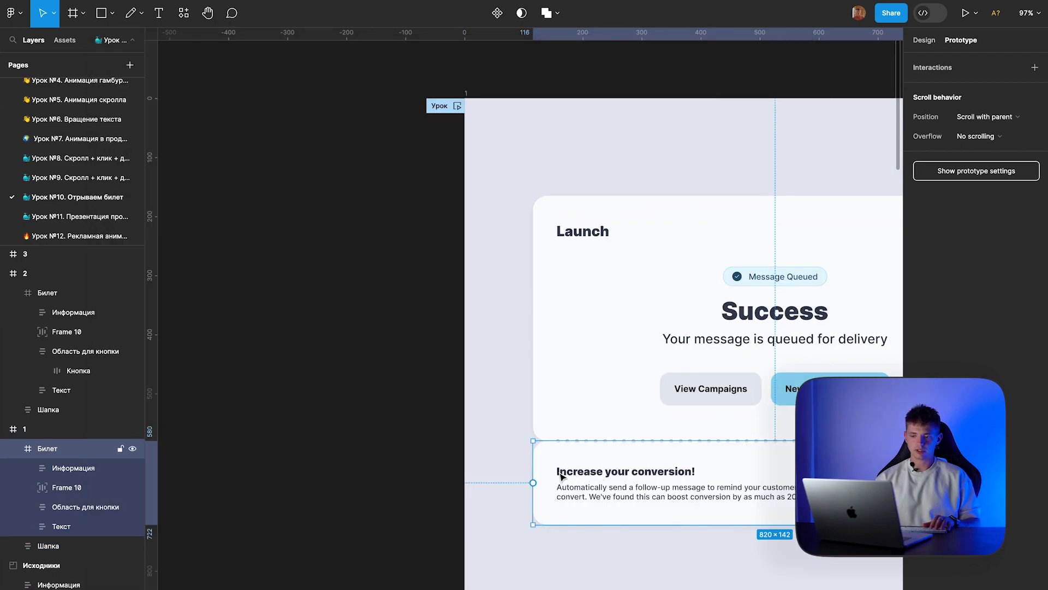
scroll(647, 463, "right", 5)
scroll(604, 429, "right", 5)
scroll(604, 428, "down", 5)
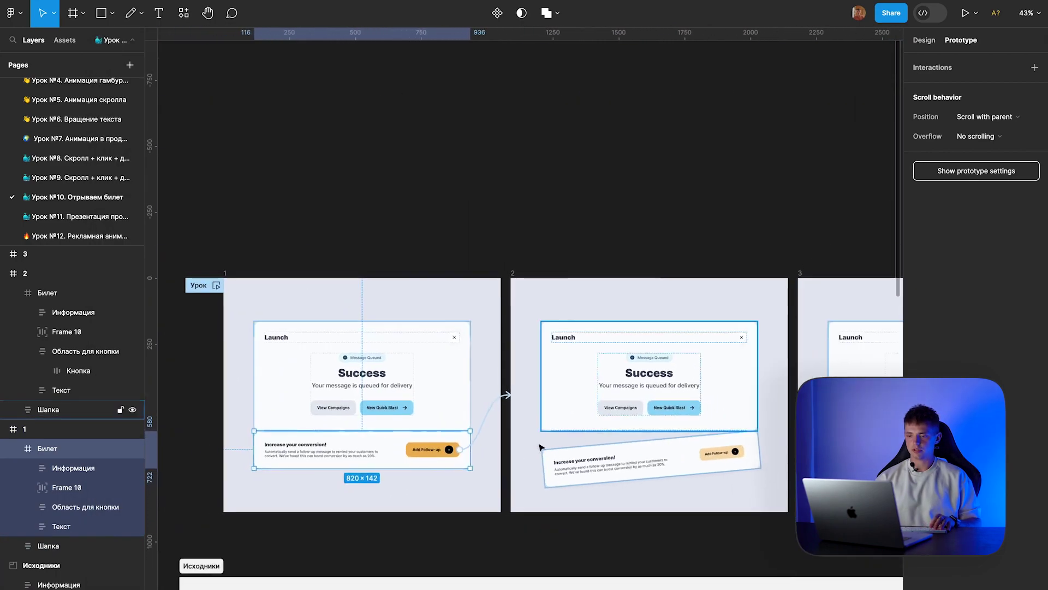
scroll(397, 422, "right", 5)
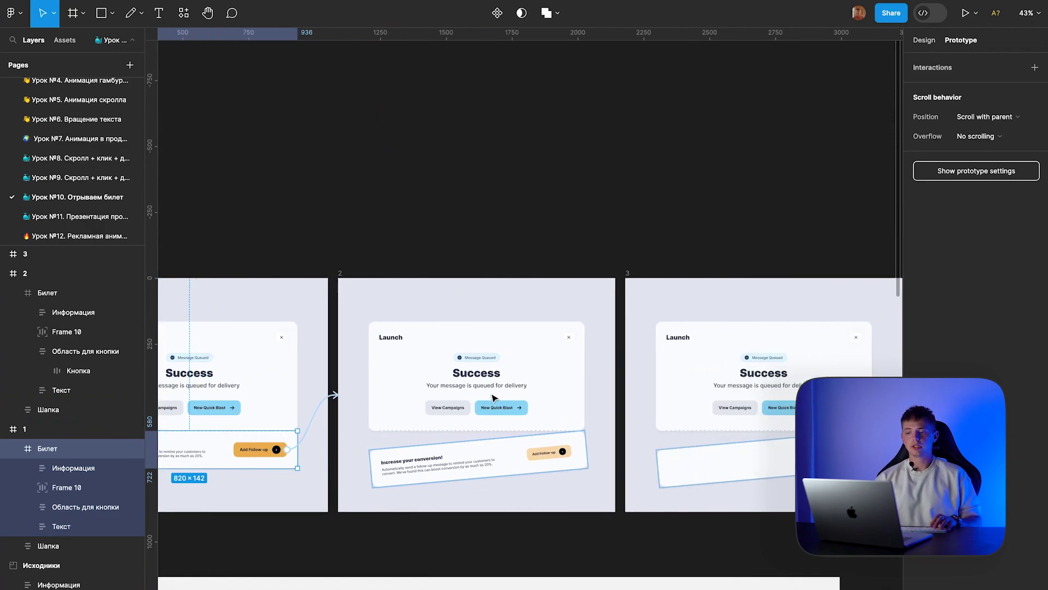
Step: Reopen frame 3's After delay link to frame 4 and enter a 900 ms duration
scroll(493, 397, "down", 3)
scroll(493, 397, "down", 2)
scroll(493, 398, "right", 3)
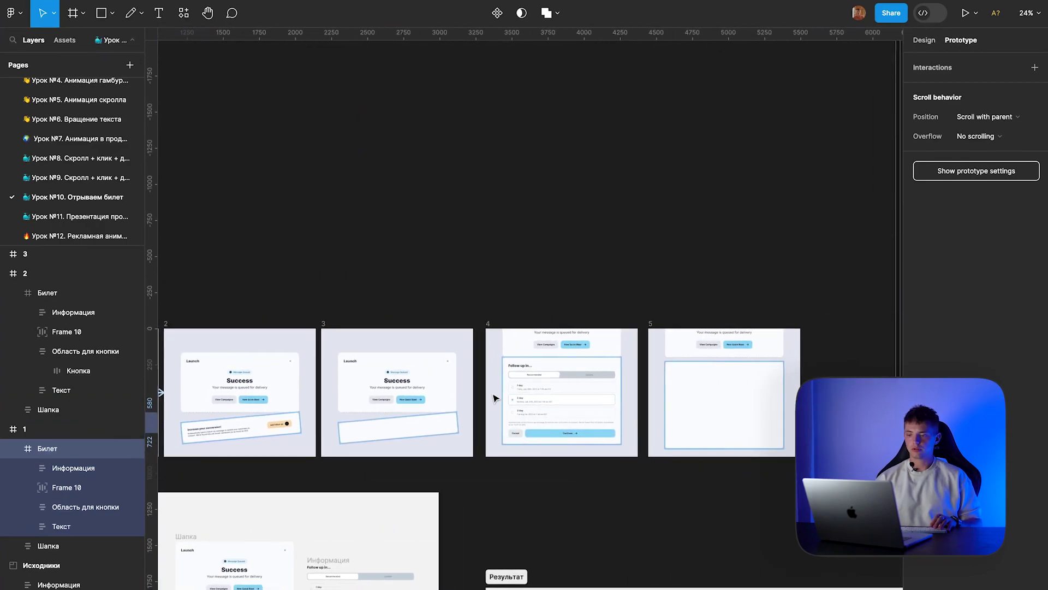
left_click(520, 269)
scroll(488, 402, "up", 5)
left_click(486, 393)
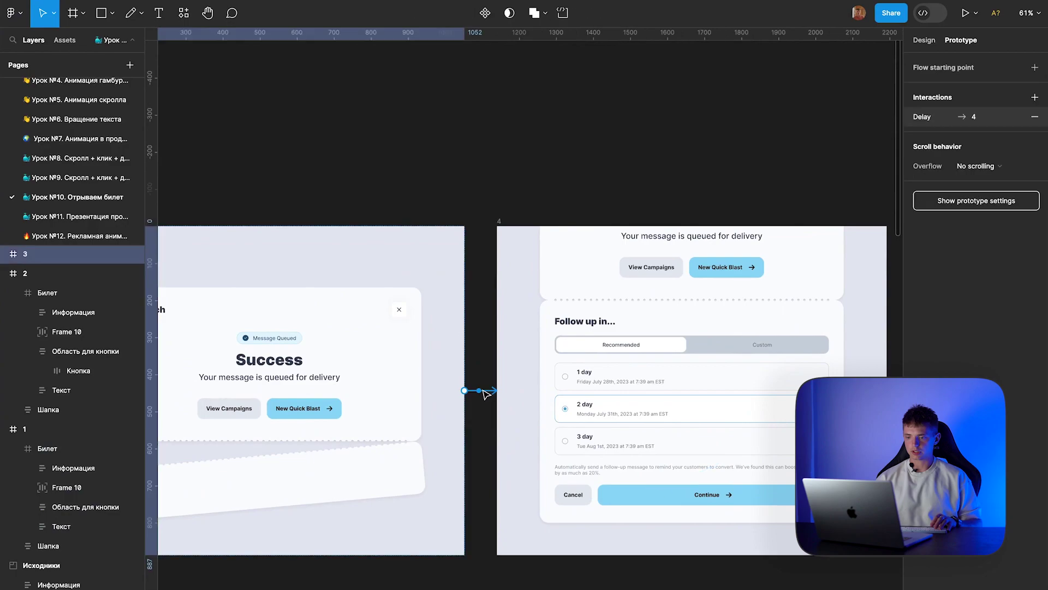
type("900ms")
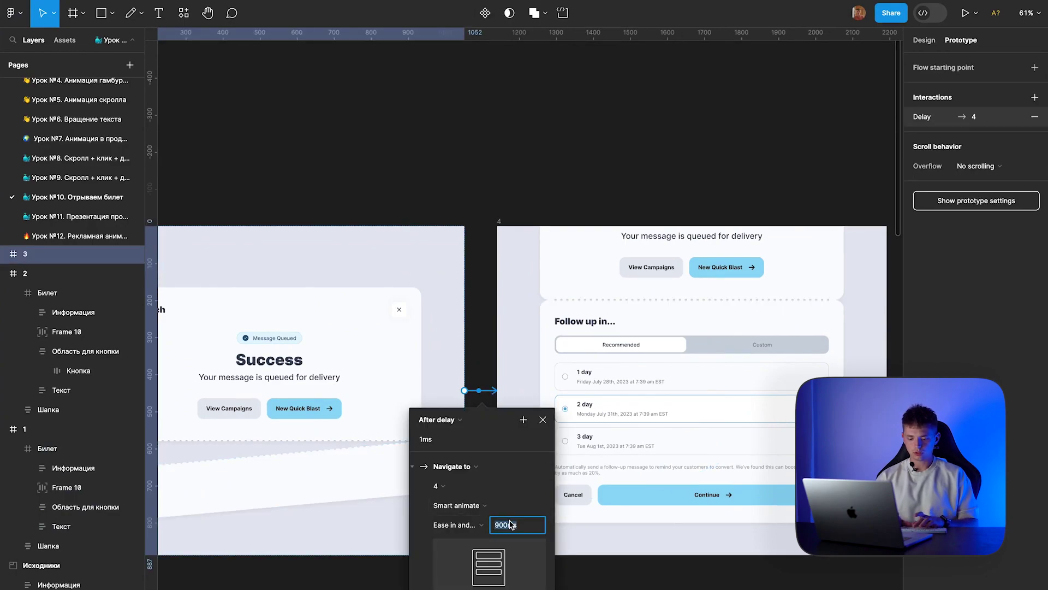
left_click(416, 177)
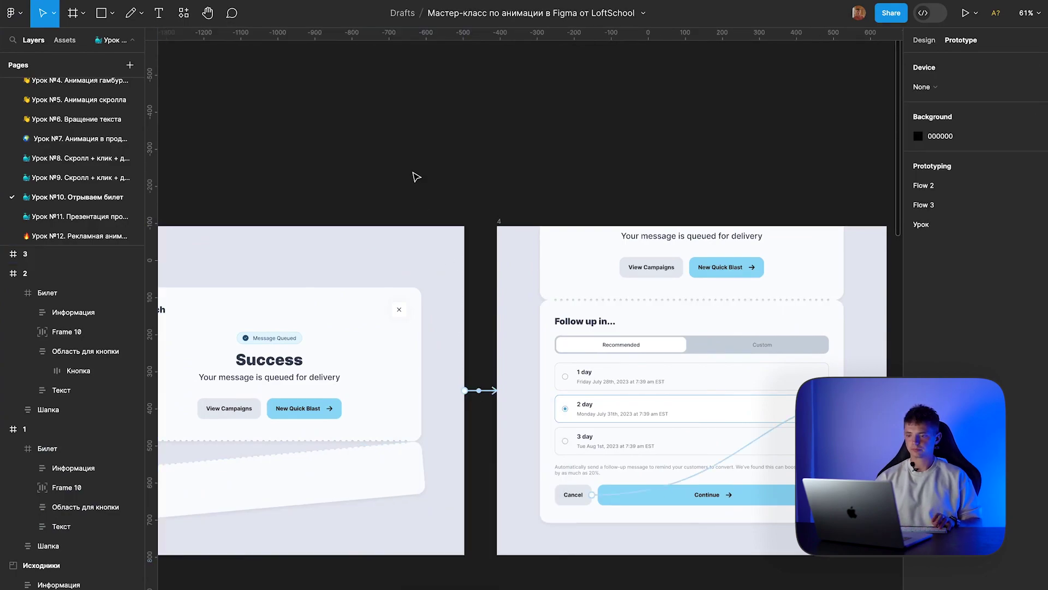
scroll(416, 177, "down", 2)
scroll(416, 177, "right", 5)
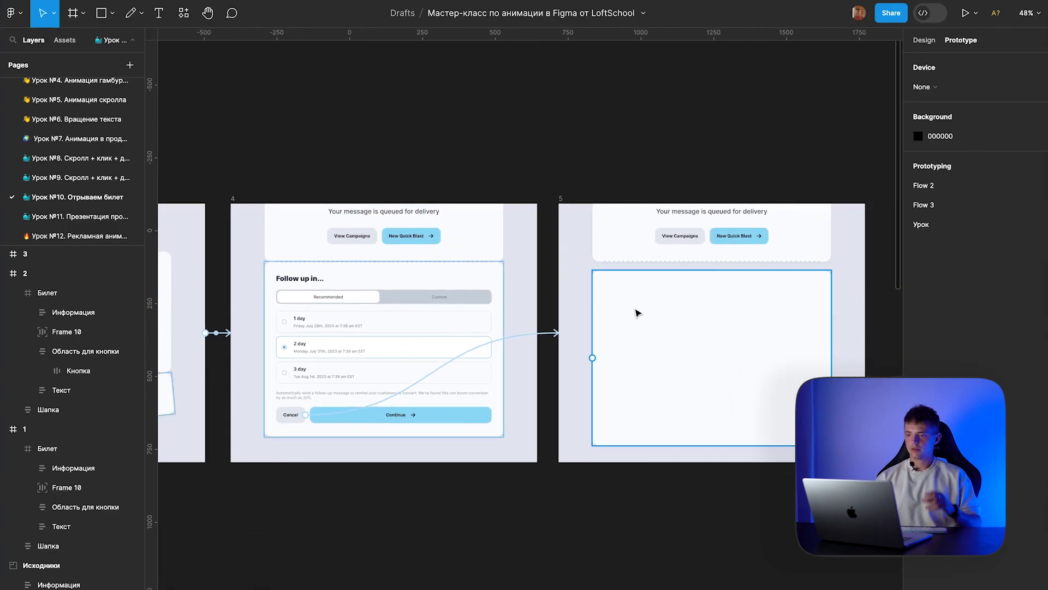
Step: Connect frame 5 back to frame 1 with a prototype link
left_click(562, 199)
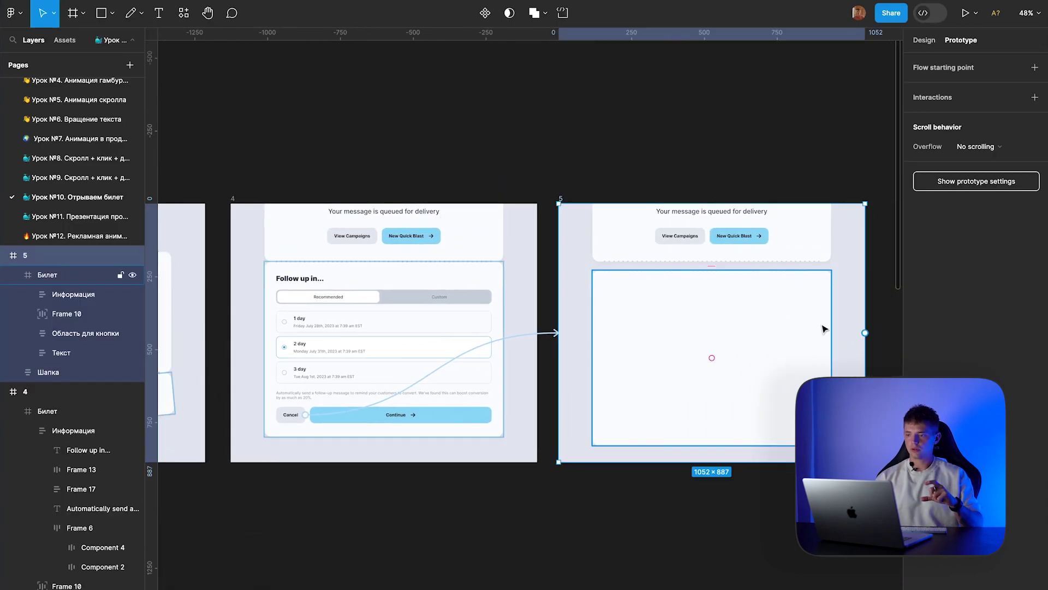
left_click_drag(866, 333, 62, 312)
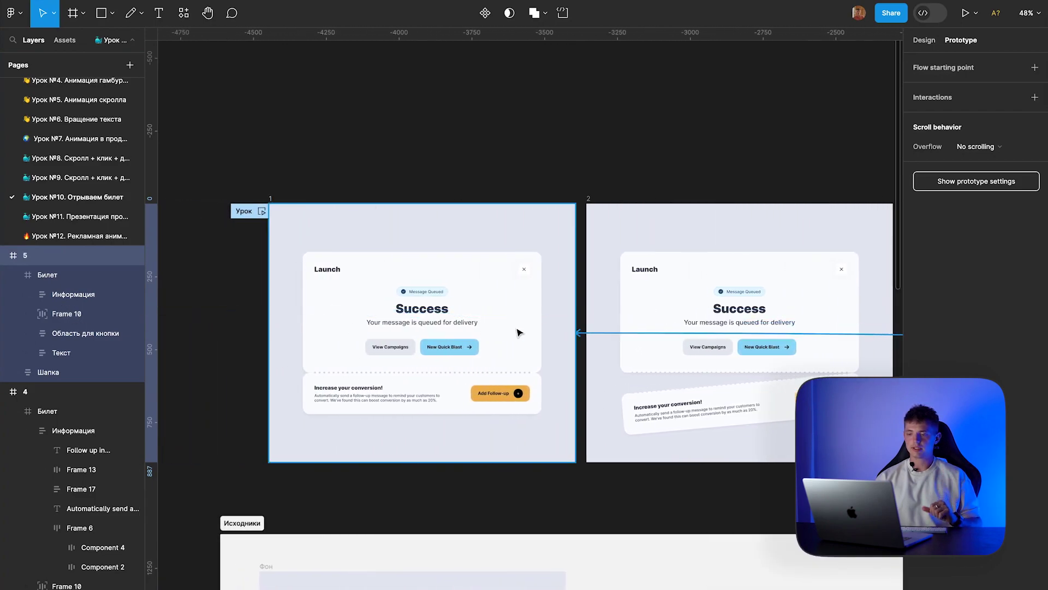
mouse_move(61, 311)
left_mouse_down()
mouse_move(584, 330)
mouse_move(573, 336)
left_mouse_up()
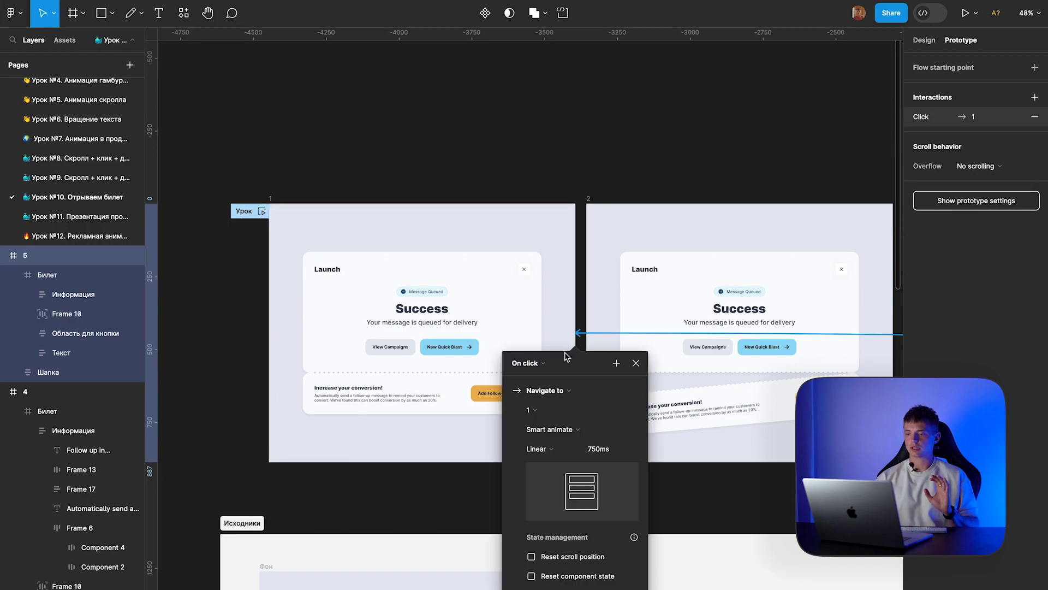
Step: Set the frame 5 link to After delay 1 ms, Ease in and out back, 750 ms
left_click(546, 367)
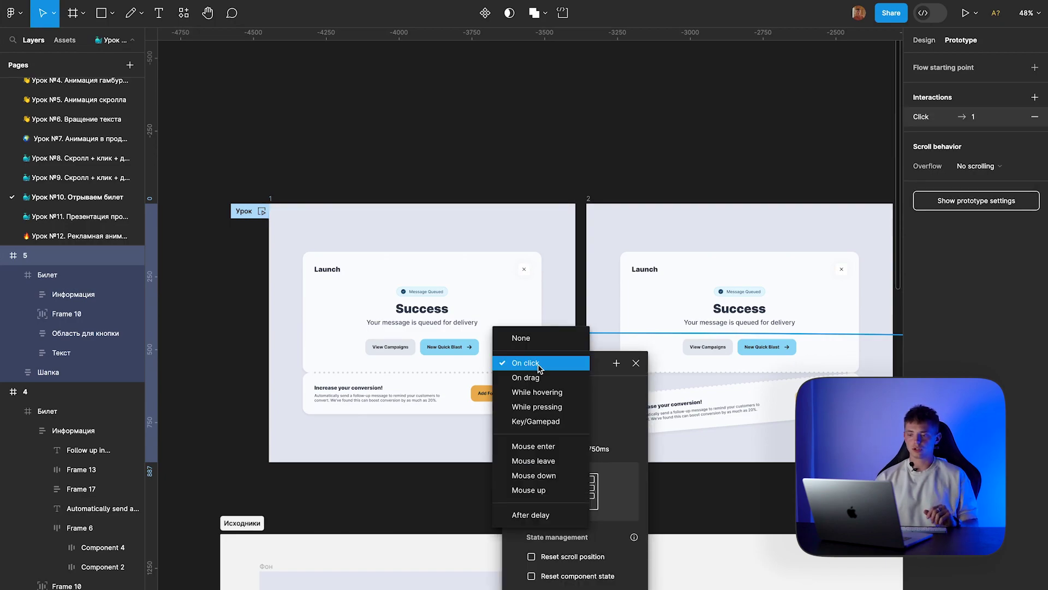
left_click(547, 515)
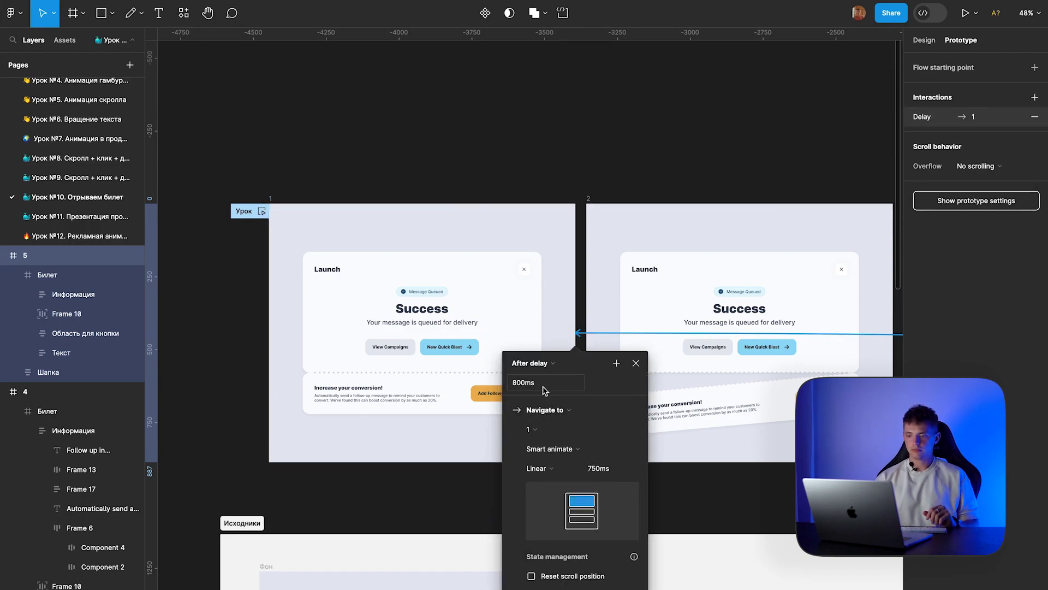
type("1")
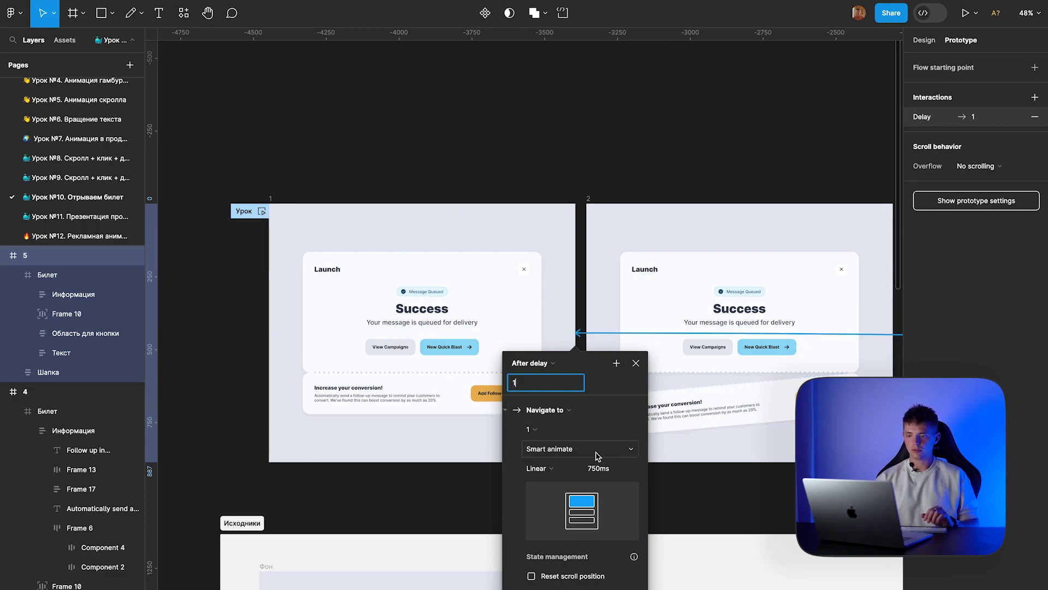
left_click(557, 471)
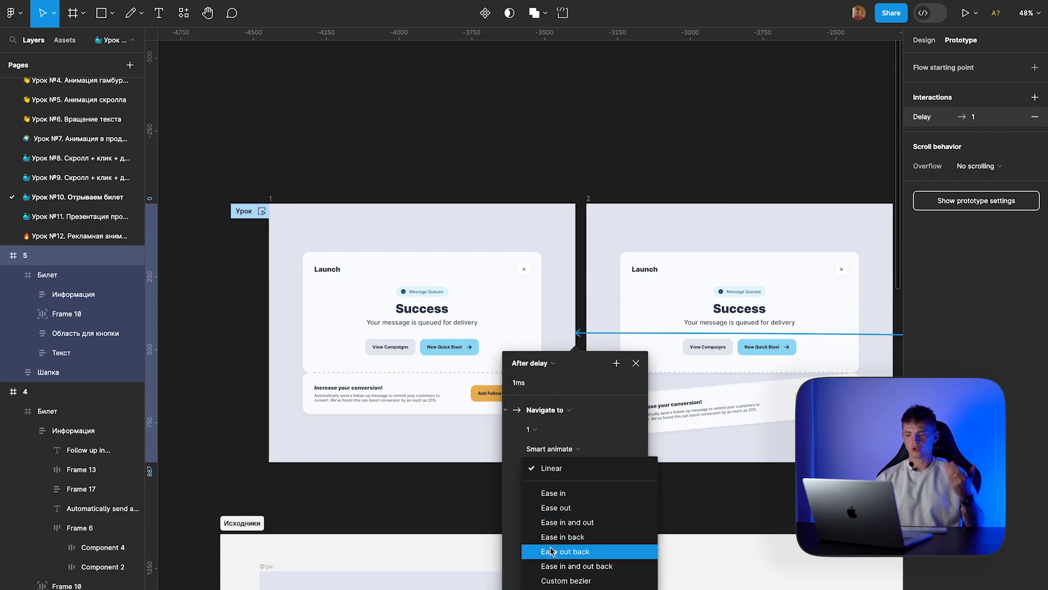
left_click(554, 569)
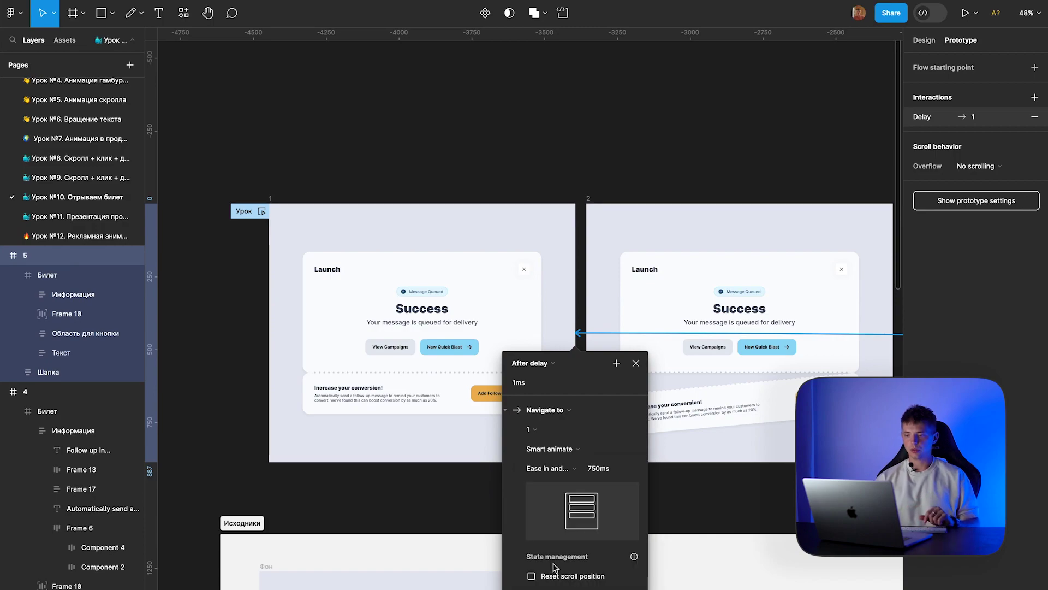
left_click(609, 470)
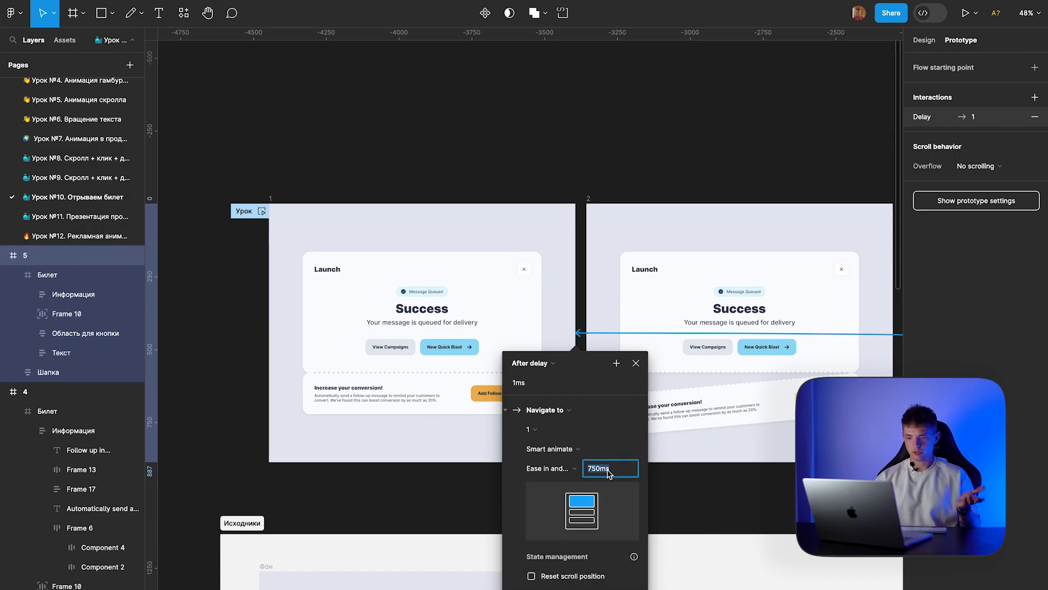
left_click(533, 159)
Step: Preview the prototype, alternating Add Follow-up and Cancel to replay the tear and collapse
left_click(259, 214)
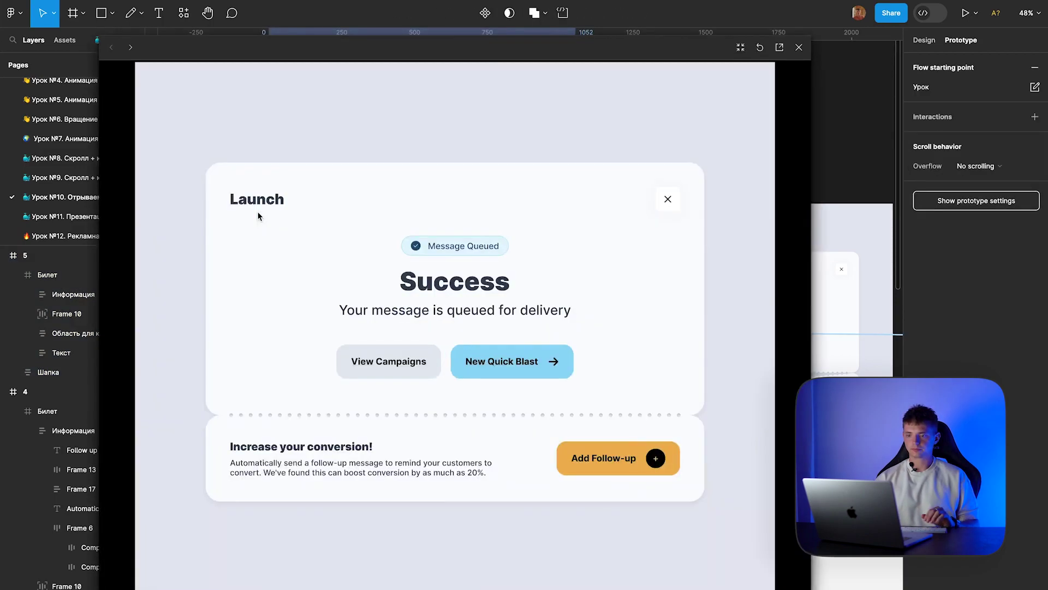
left_click(592, 458)
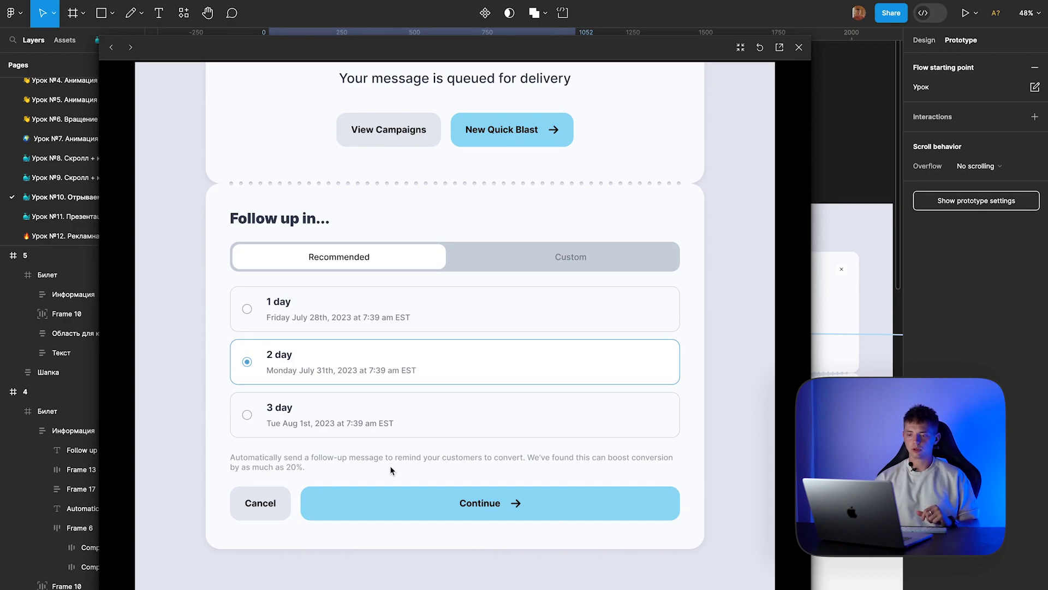
left_click(263, 501)
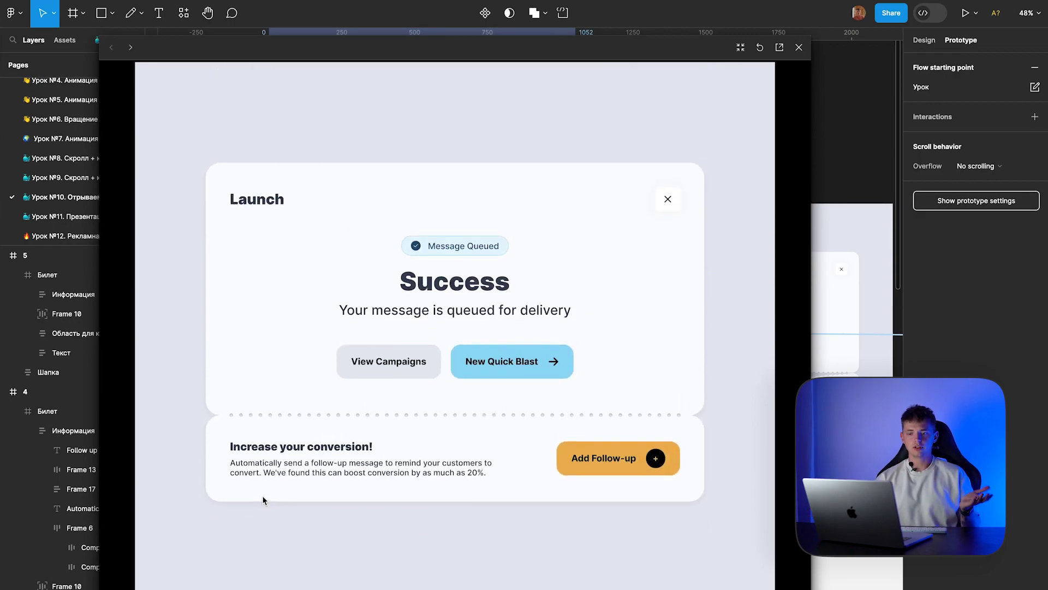
left_click(588, 461)
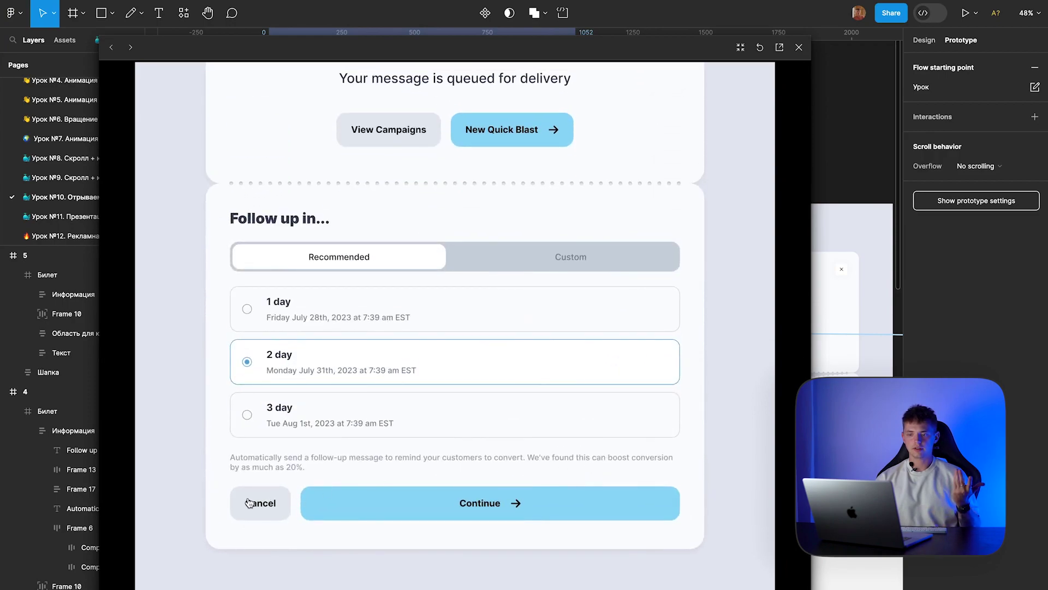
left_click(249, 503)
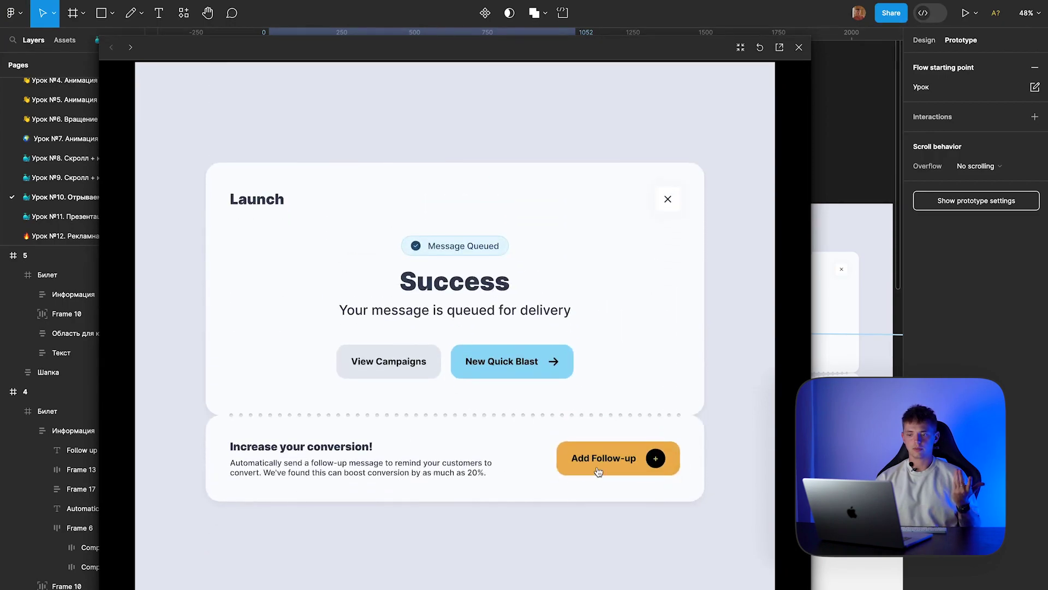
left_click(601, 463)
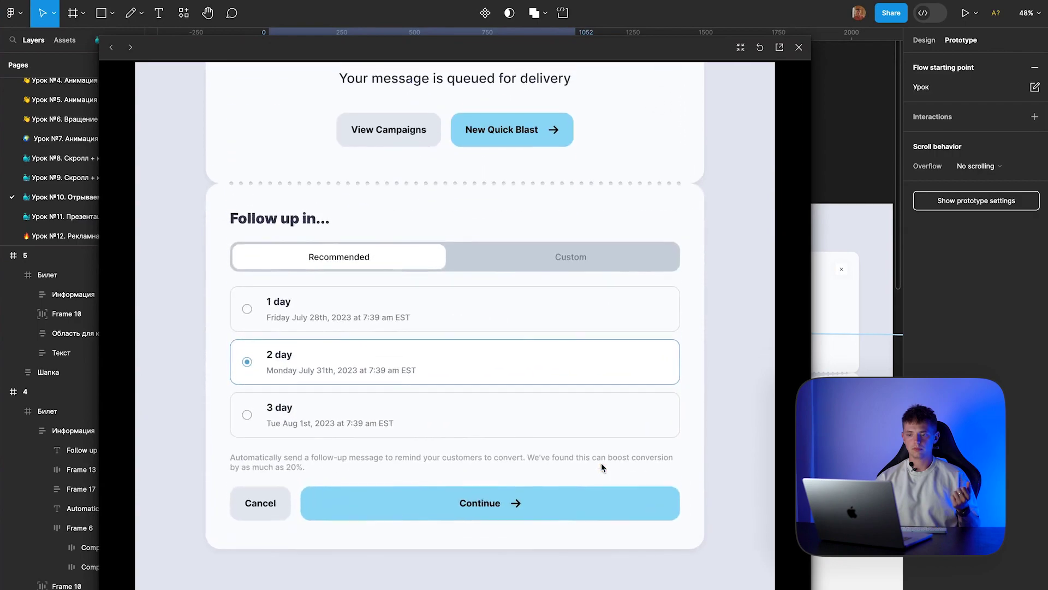
left_click(257, 502)
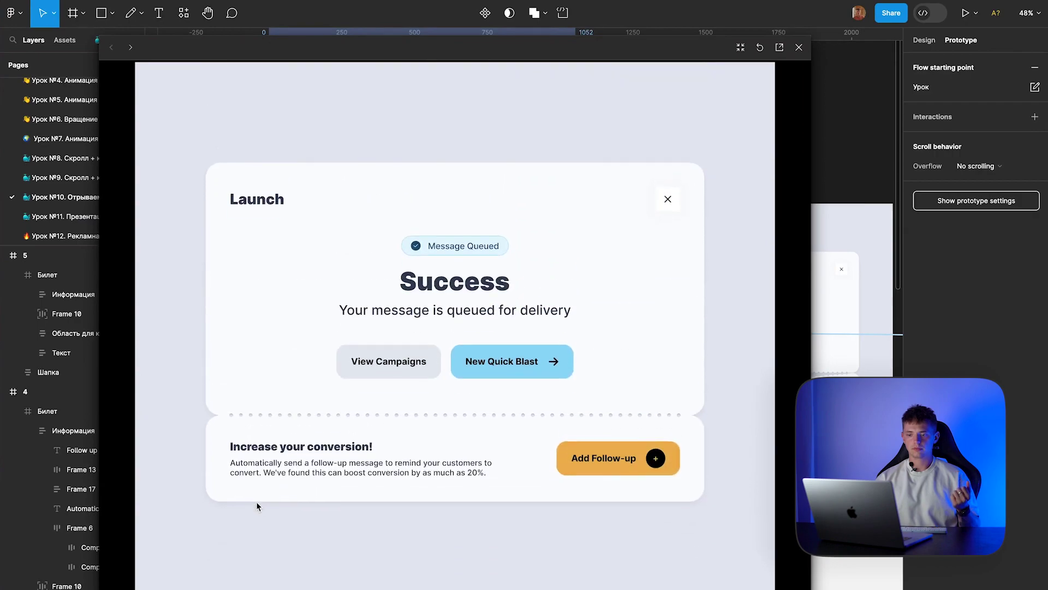
left_click(617, 473)
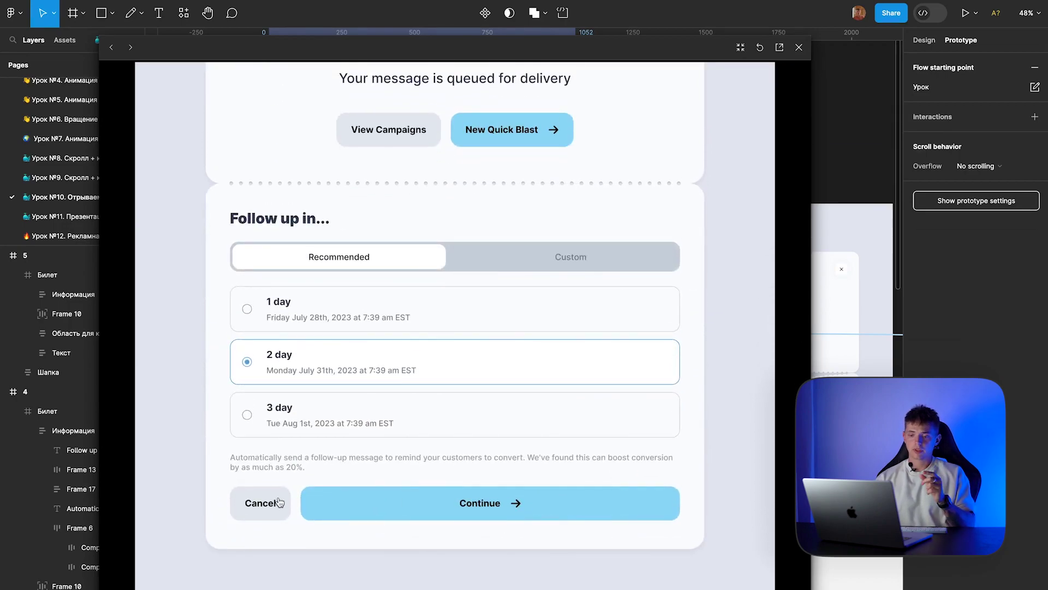
left_click(799, 47)
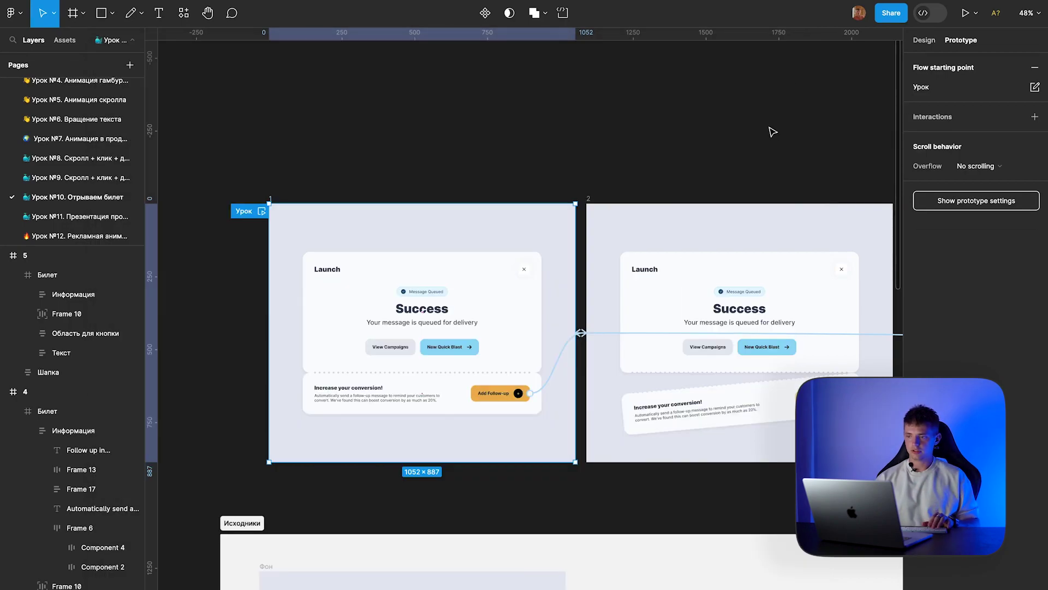
scroll(773, 136, "right", 5)
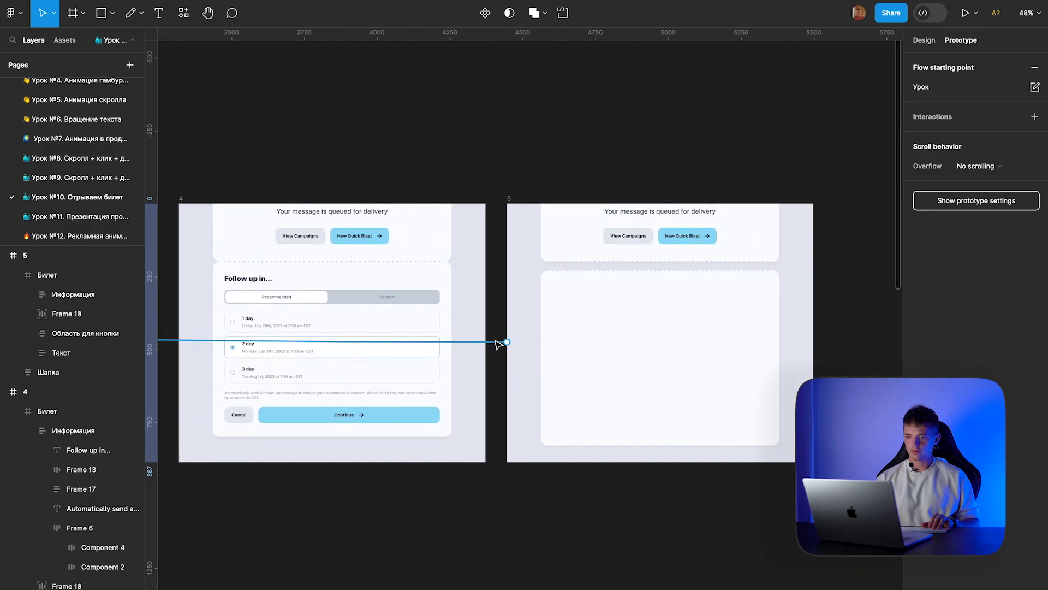
left_click(506, 342)
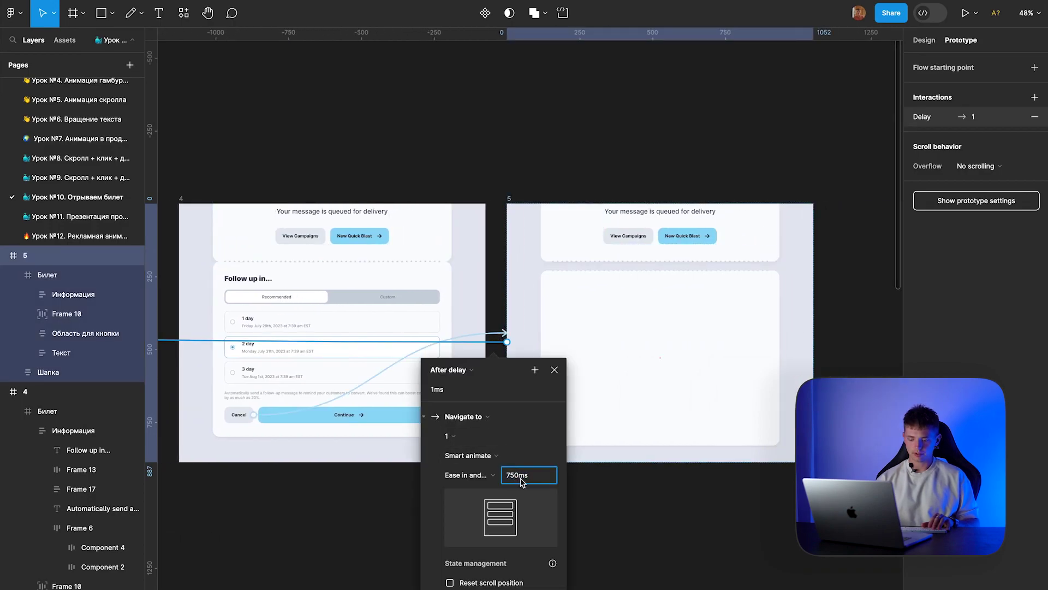
left_click(512, 149)
scroll(503, 140, "left", 10)
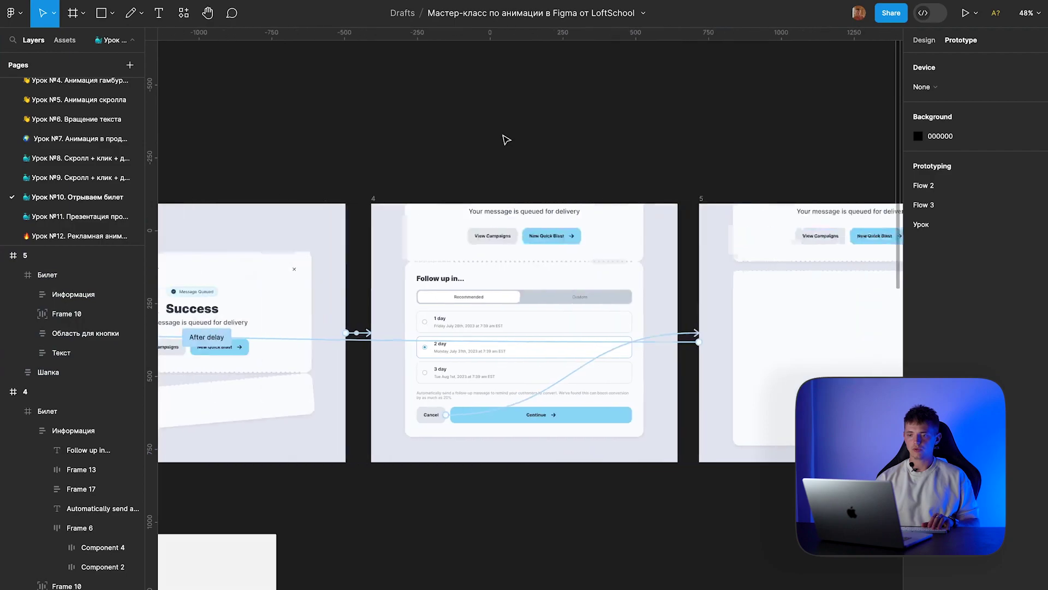
scroll(503, 140, "left", 5)
left_click(411, 217)
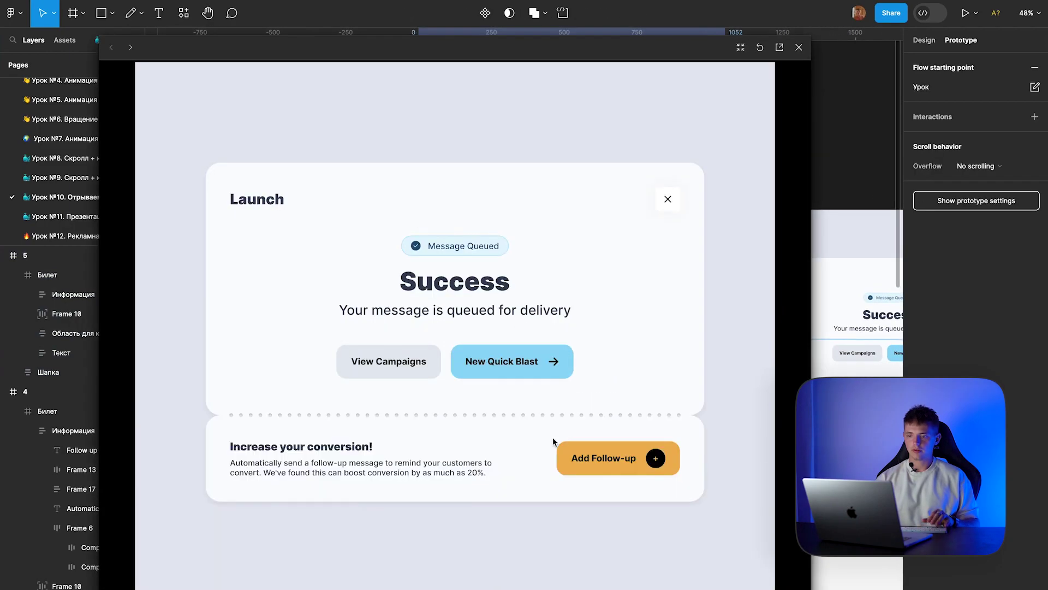
left_click(612, 461)
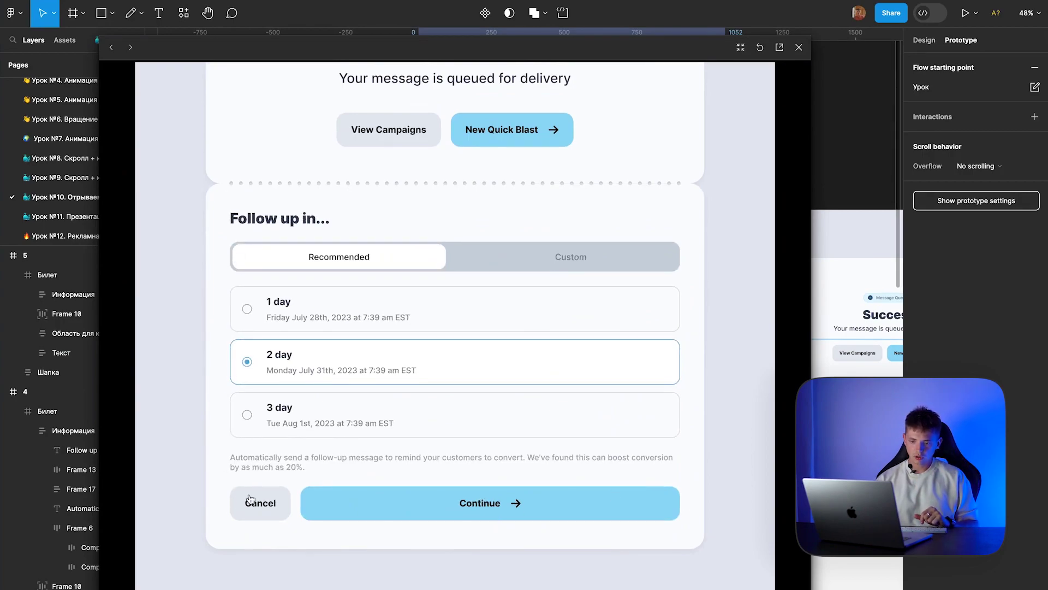
left_click(263, 517)
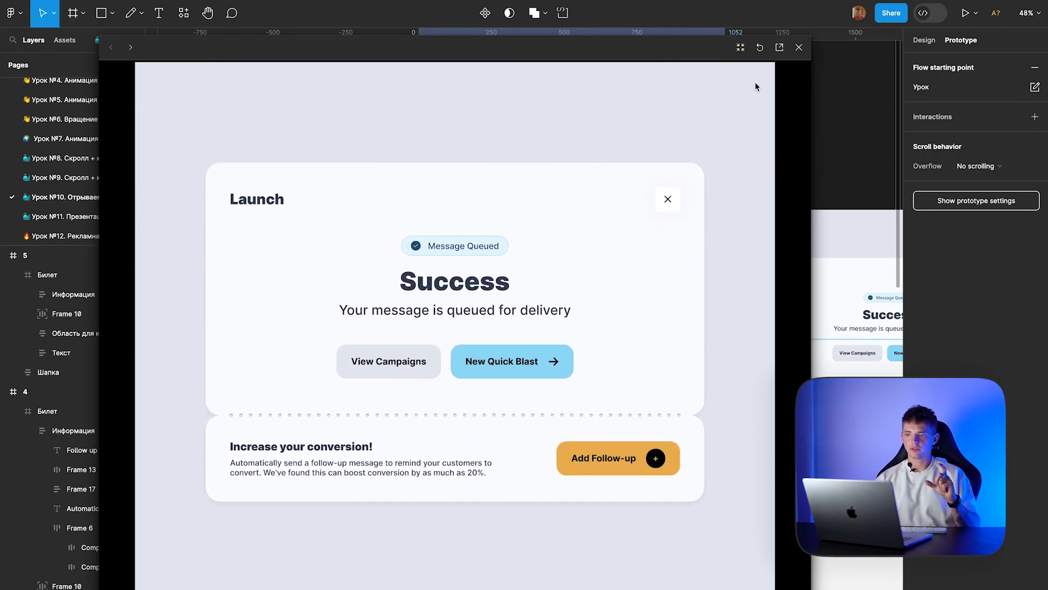
left_click(799, 47)
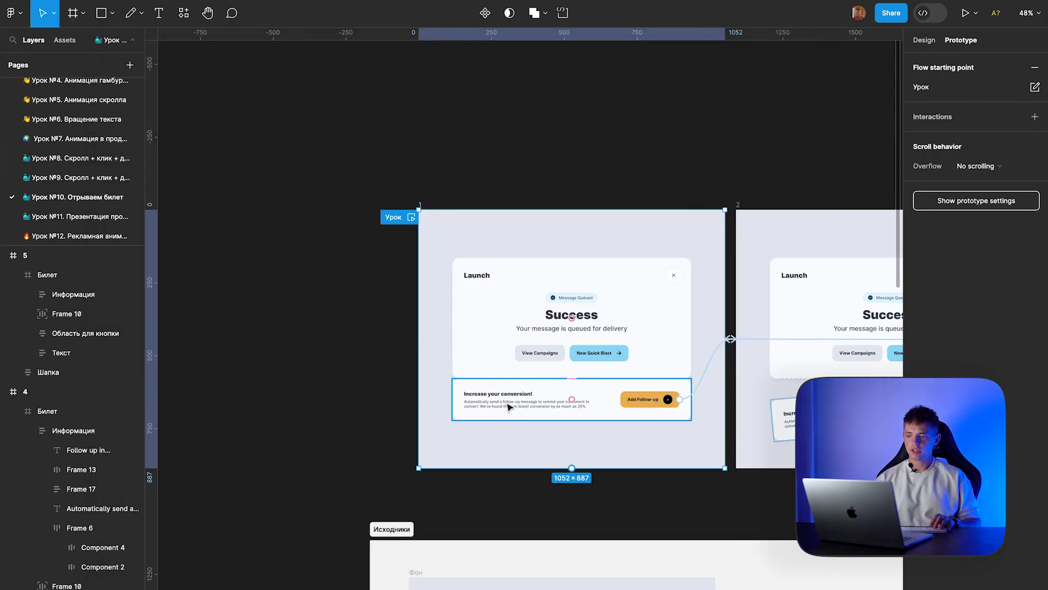
Step: Inspect frame 1's follow-up button area and Информация layer properties in Design
scroll(508, 407, "right", 3)
left_click(485, 403)
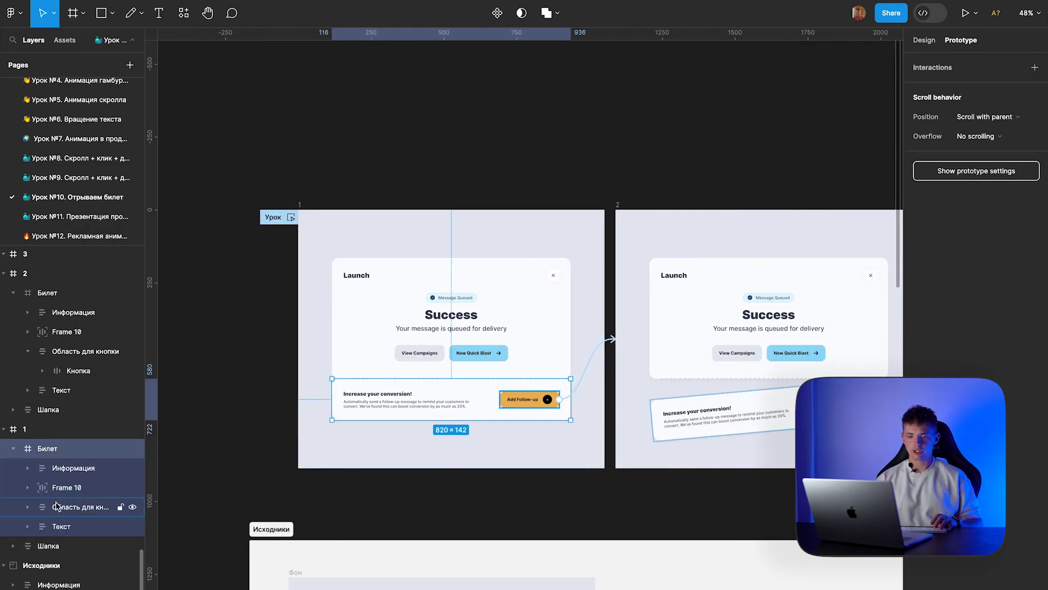
left_click(109, 468)
left_click(924, 39)
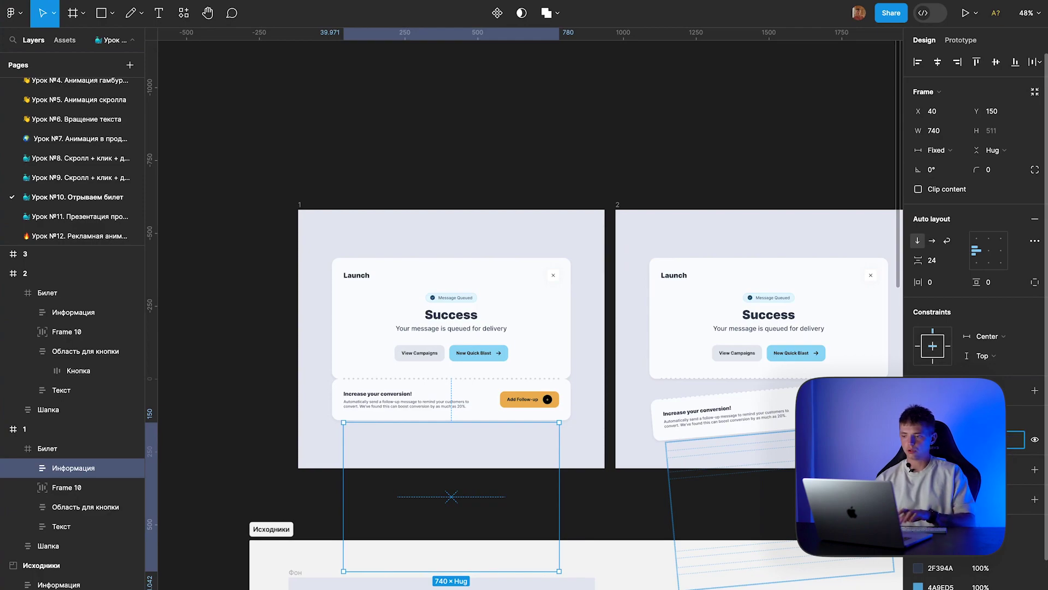
left_click(617, 149)
scroll(617, 148, "right", 10)
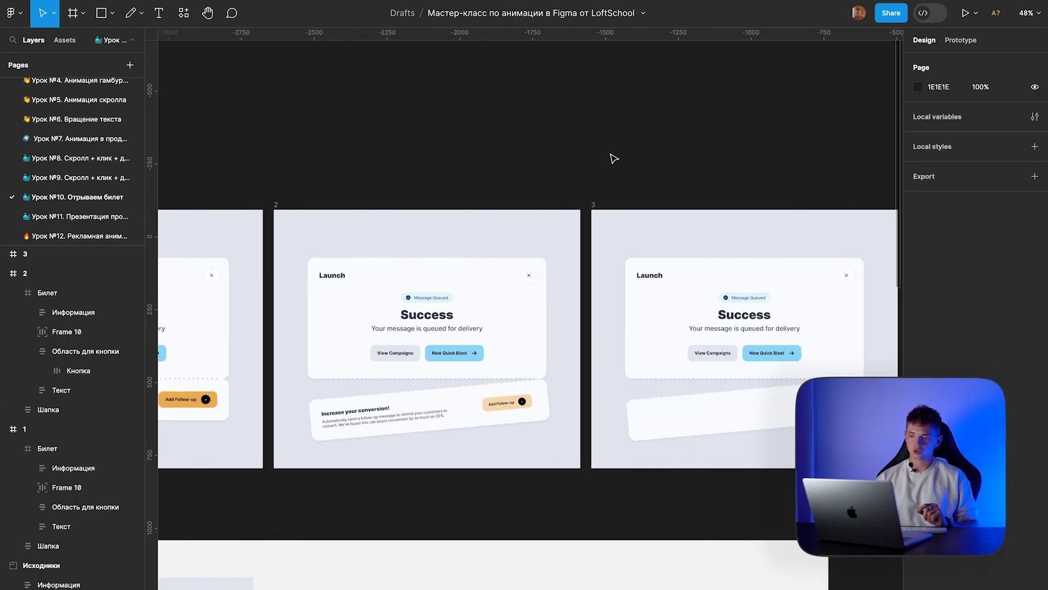
scroll(614, 157, "right", 5)
scroll(634, 173, "right", 4)
scroll(634, 173, "right", 3)
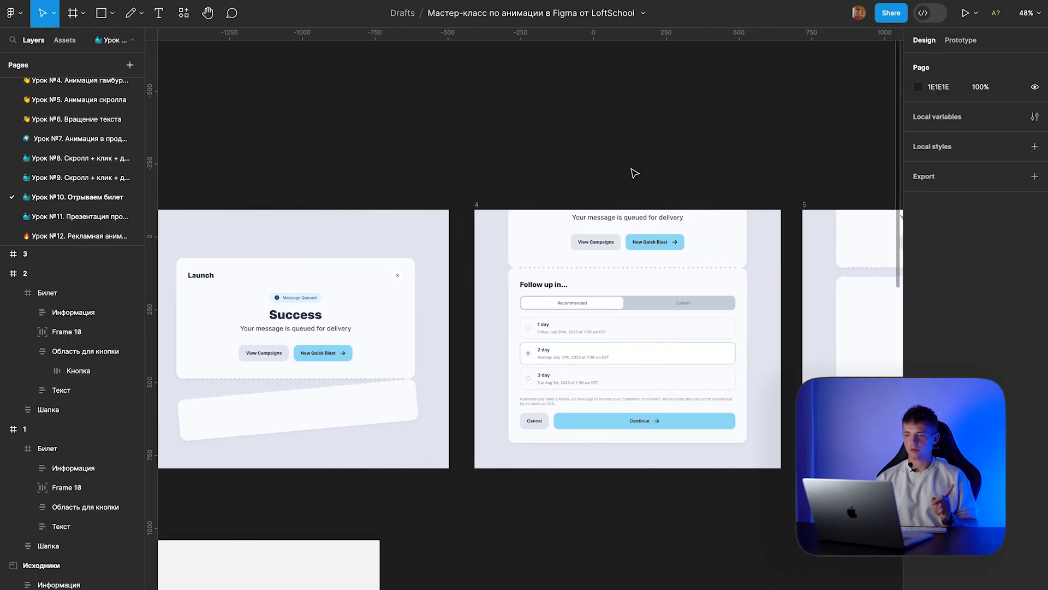
scroll(633, 172, "right", 3)
scroll(633, 173, "right", 1)
scroll(634, 172, "left", 6)
scroll(634, 172, "left", 5)
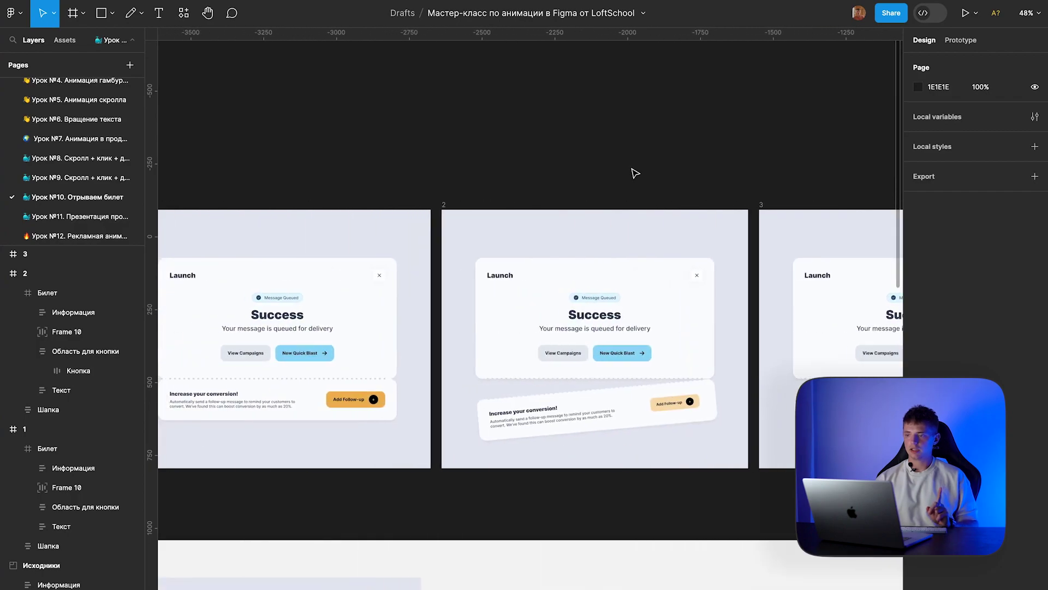
scroll(633, 173, "left", 5)
Step: Back in Prototype, preview the flow, then open frame 1's On click link to frame 2
left_click(961, 40)
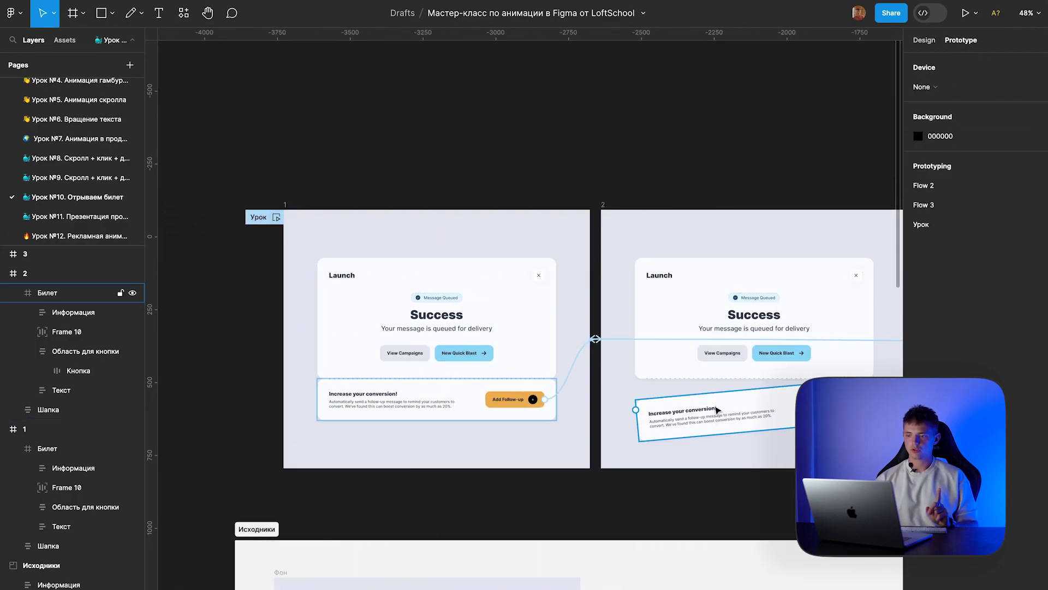
left_click(276, 217)
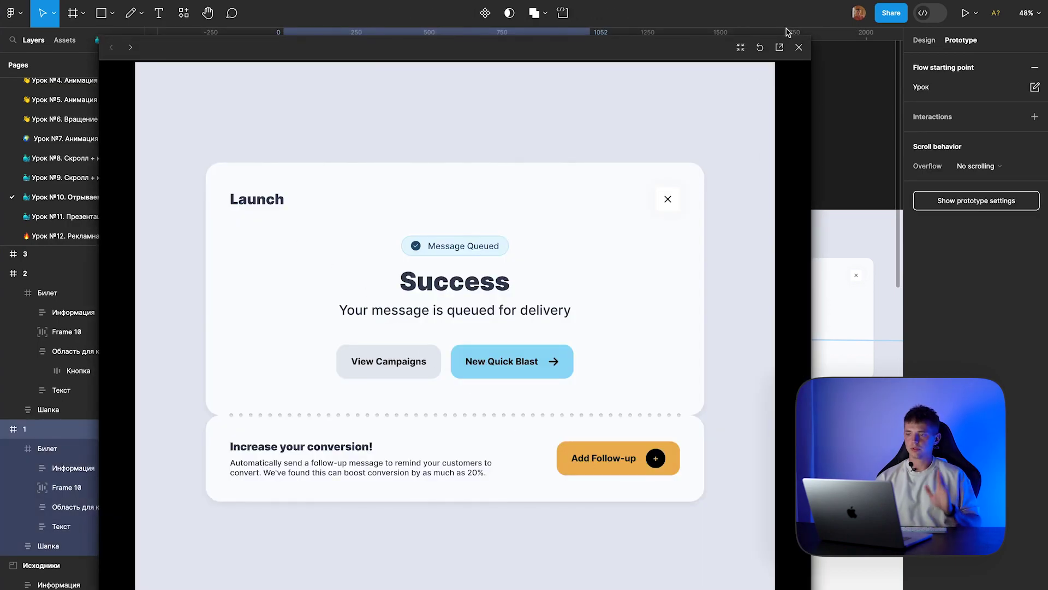
left_click(793, 49)
left_click(570, 367)
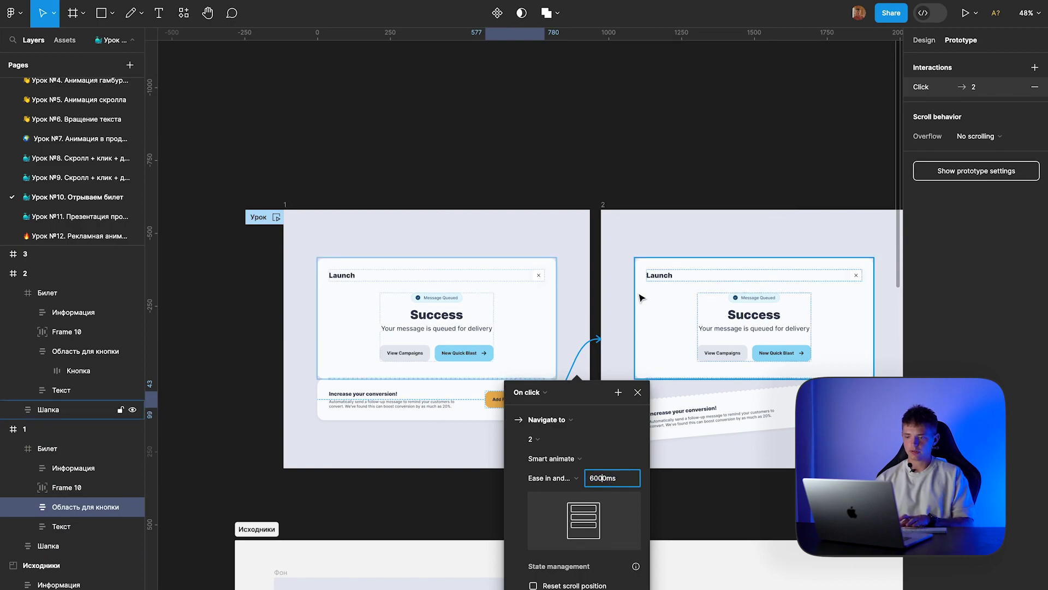
Step: Review the After delay interactions between frames 2 and 3
left_click(631, 175)
scroll(677, 352, "right", 5)
left_click(622, 342)
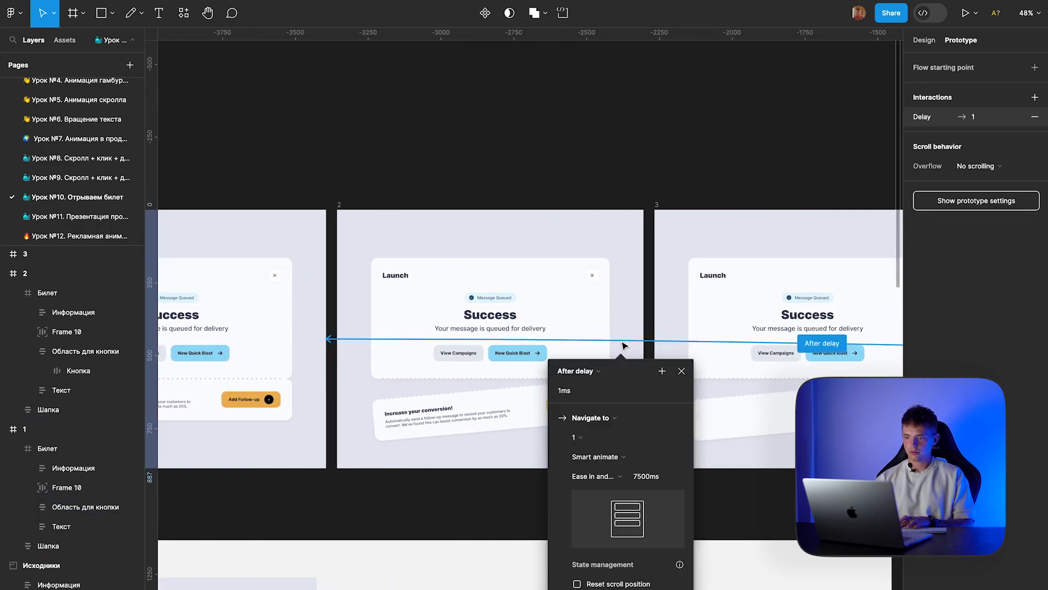
left_click(654, 196)
scroll(653, 343, "right", 1)
left_click(653, 341)
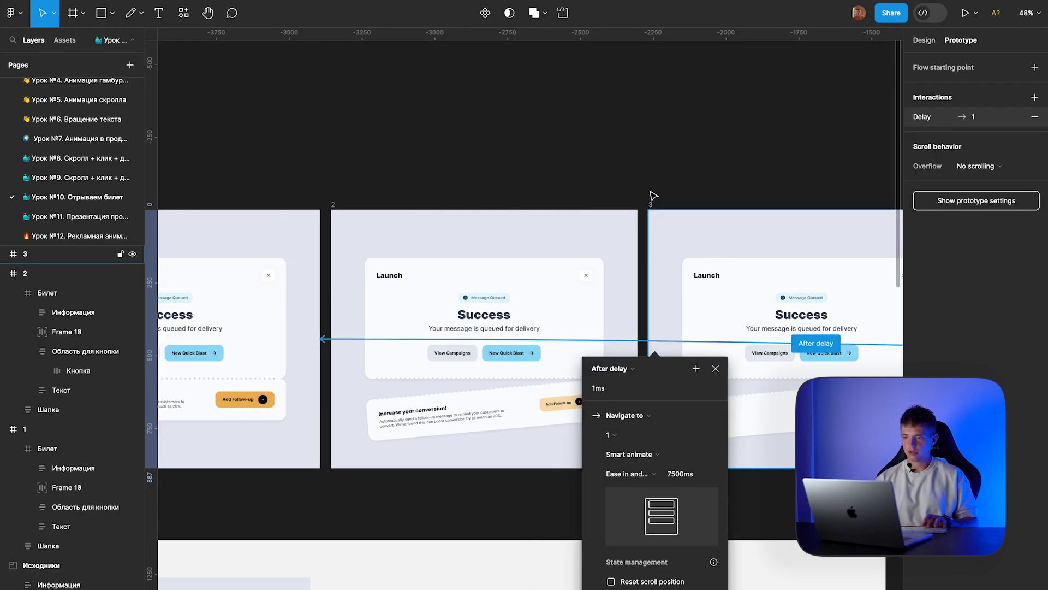
left_click(653, 195)
scroll(646, 344, "up", 5)
left_click(677, 364)
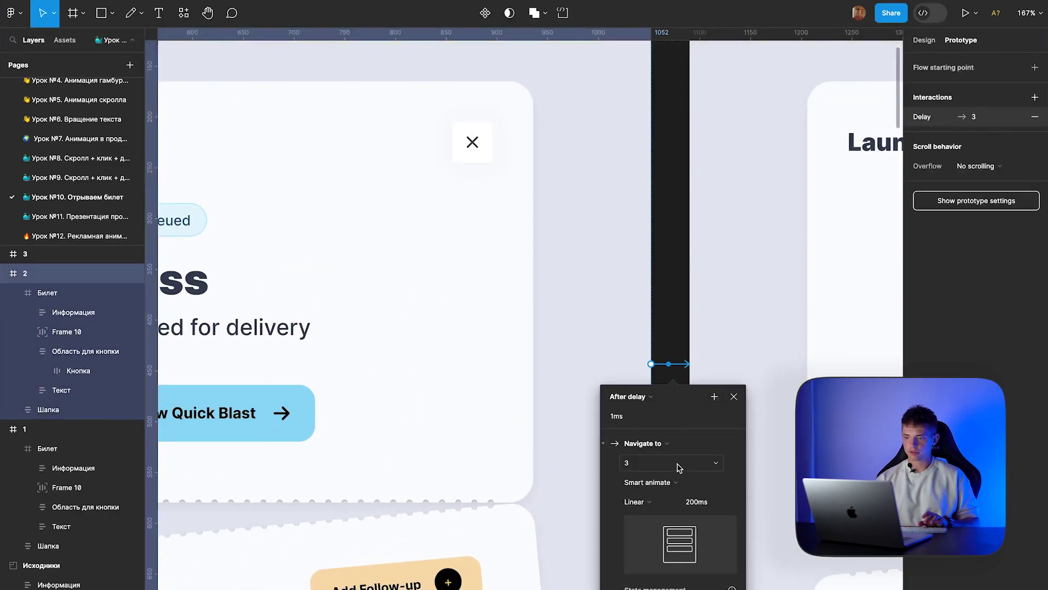
left_click(665, 215)
Step: Edit frame 3's After delay transition to frame 4, now 750 ms
scroll(665, 216, "right", 2)
scroll(665, 215, "right", 10)
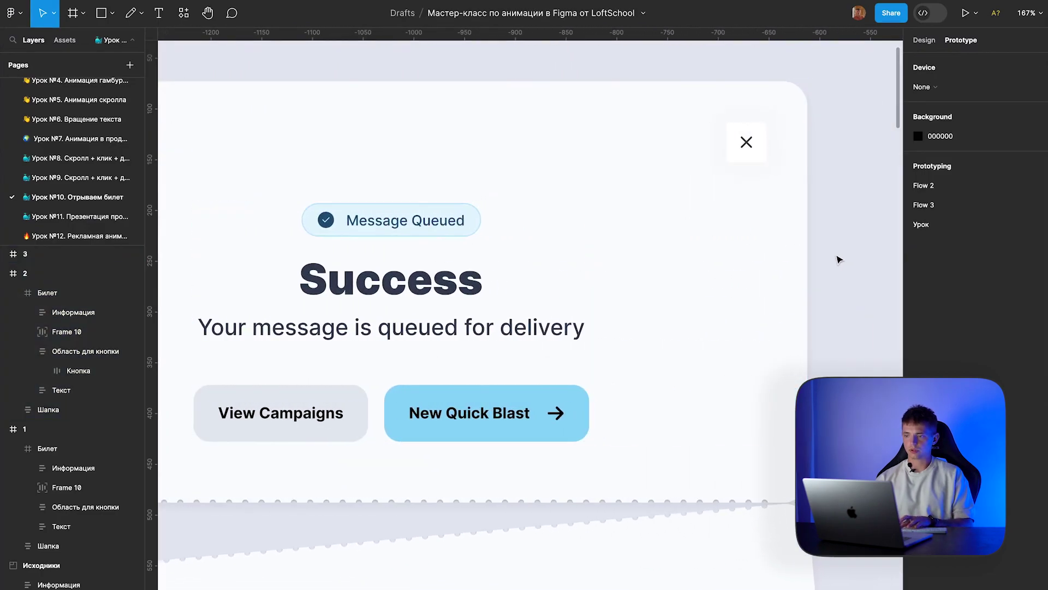
scroll(839, 260, "right", 3)
left_click(746, 363)
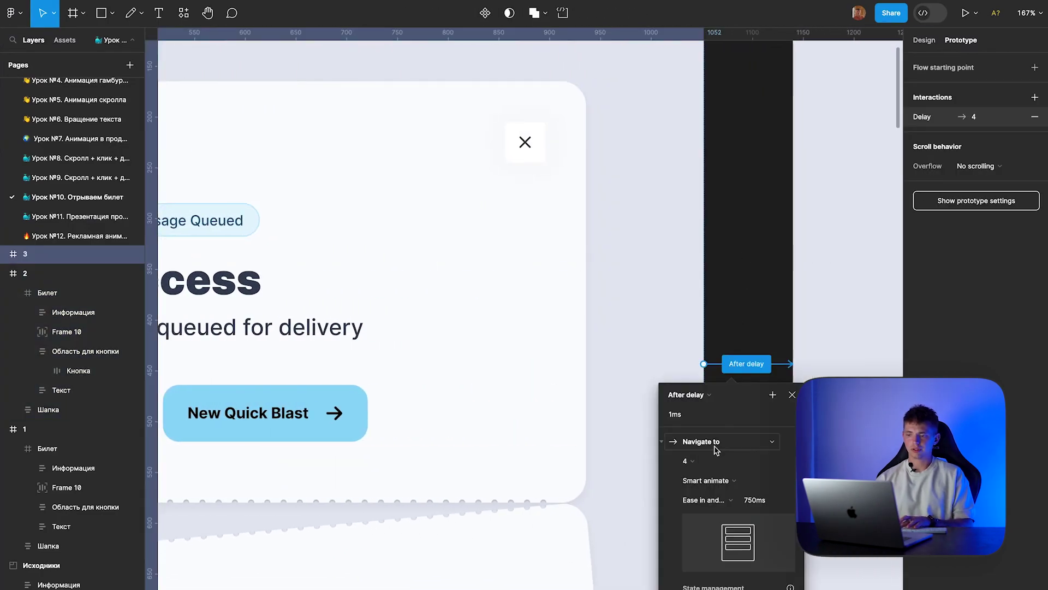
left_click(752, 502)
key("Escape")
Step: Check the click interaction leading to frame 5, then pan back to the Launch frame
scroll(730, 278, "down", 5)
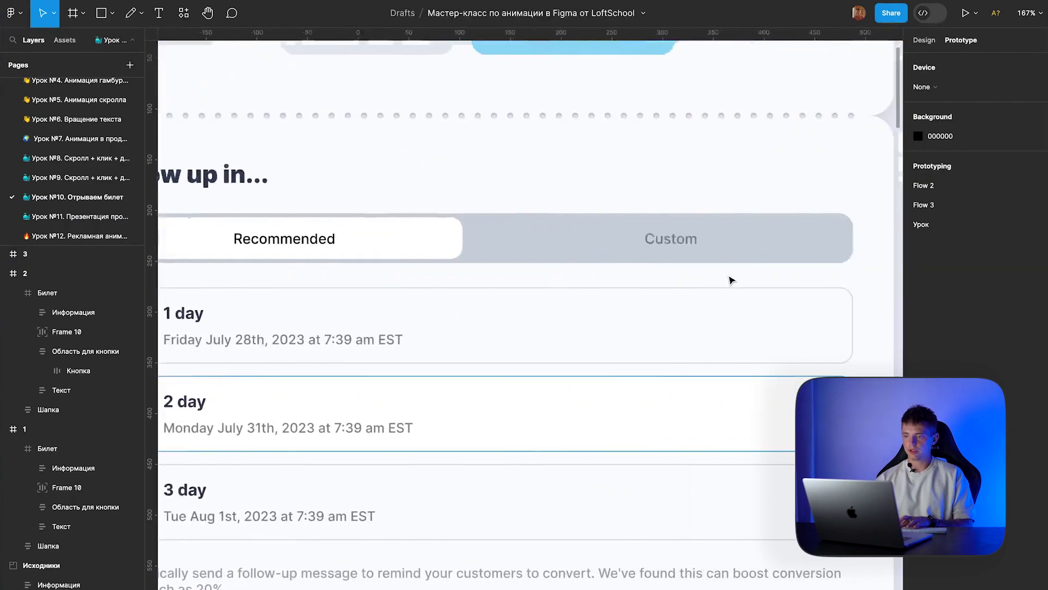
scroll(730, 278, "down", 2)
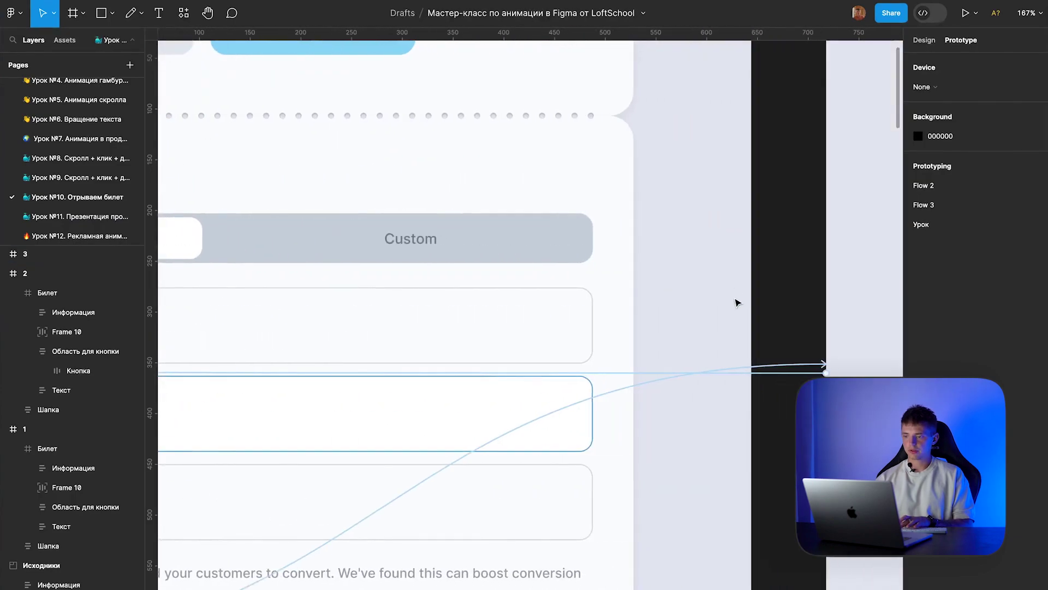
left_click(785, 365)
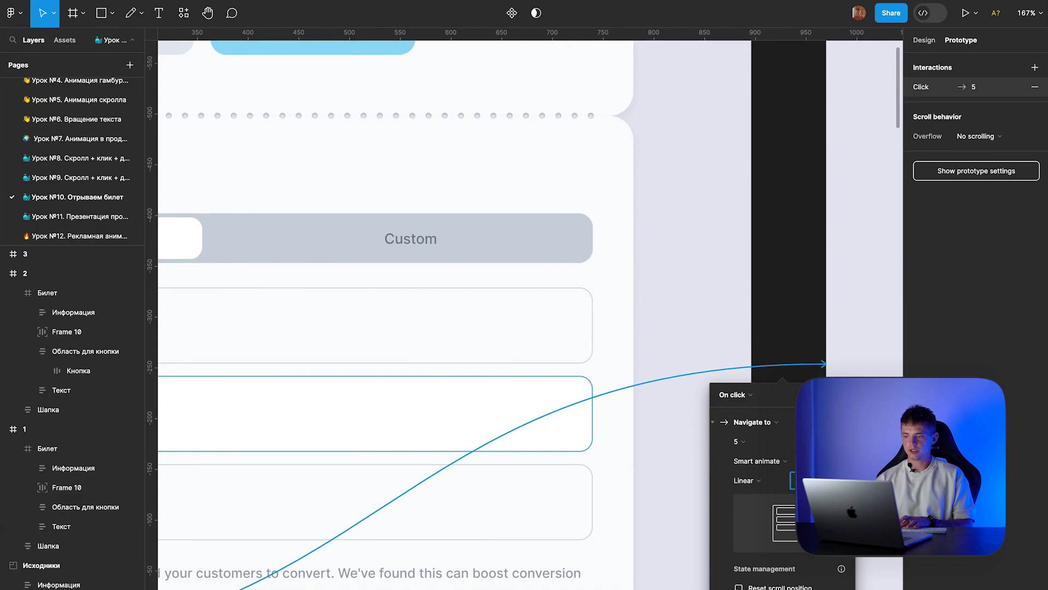
key("Escape")
scroll(785, 279, "down", 10)
scroll(784, 280, "right", 15)
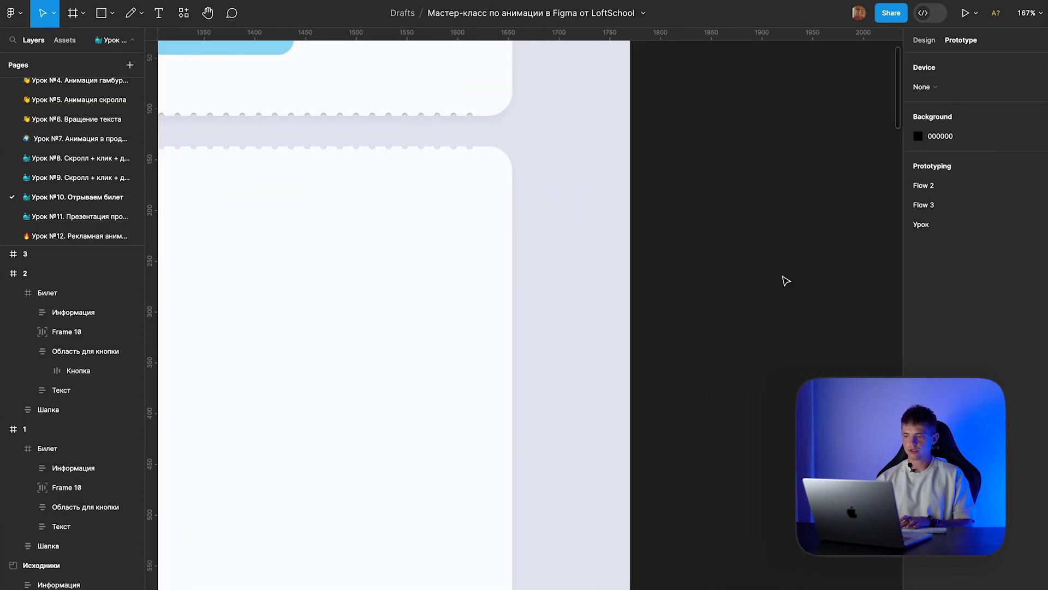
scroll(745, 302, "left", 5)
scroll(745, 301, "left", 5)
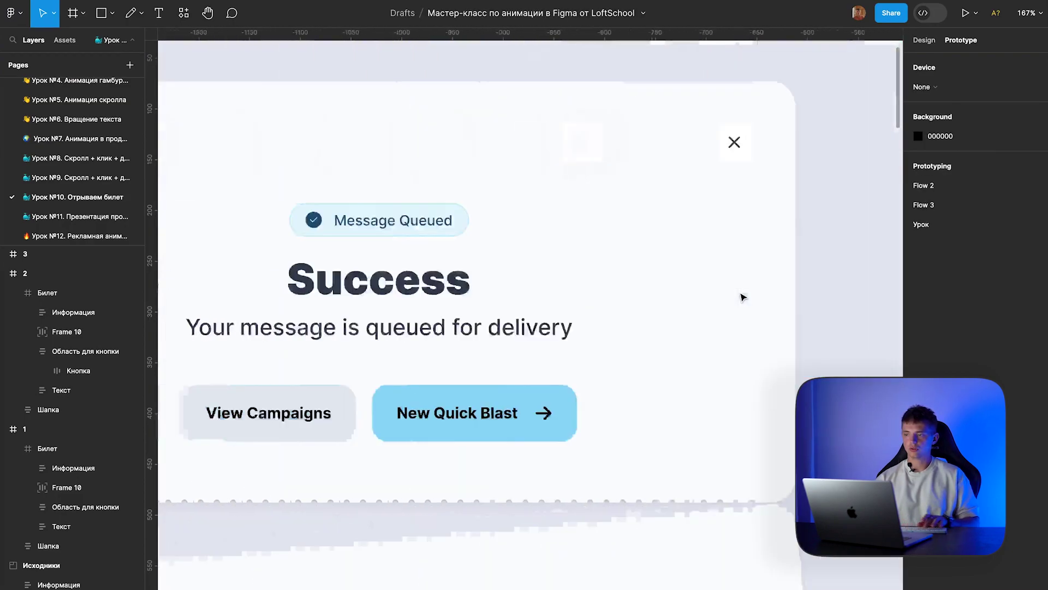
scroll(744, 299, "left", 5)
scroll(743, 297, "left", 5)
scroll(742, 298, "left", 10)
key("shift+space")
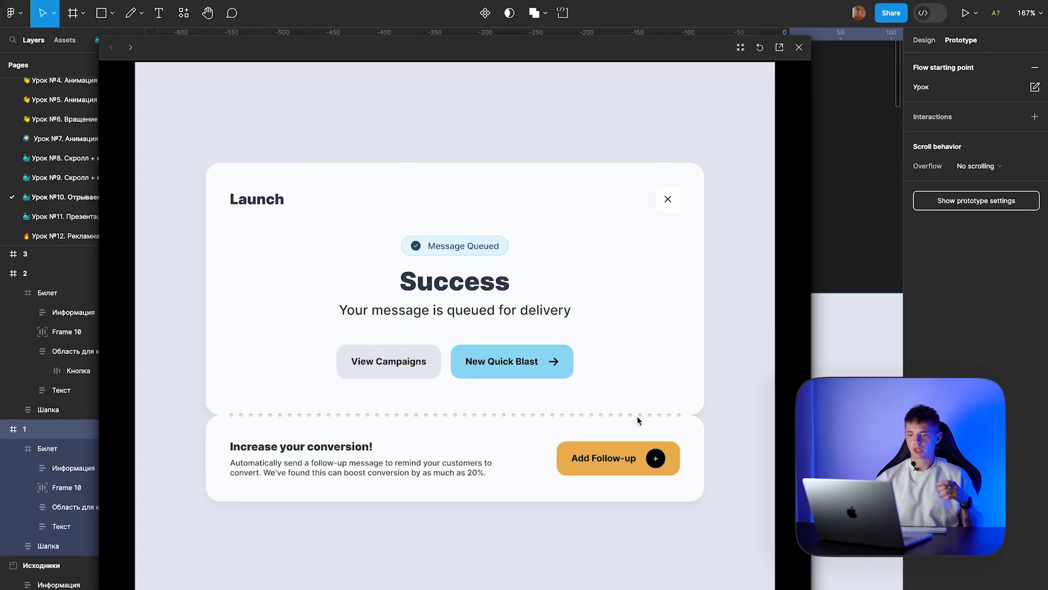
left_click(608, 467)
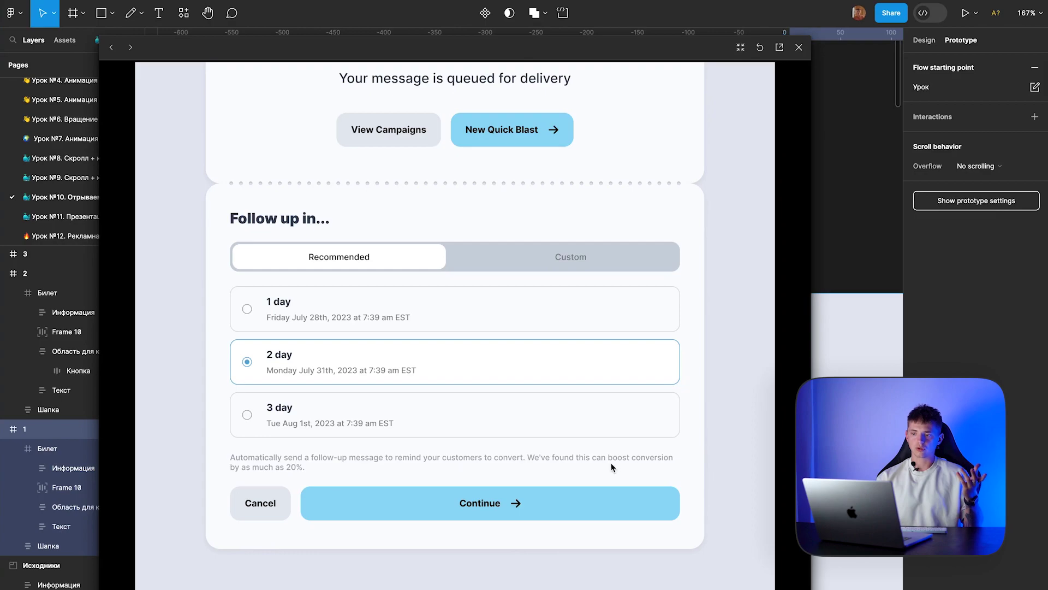
left_click(280, 501)
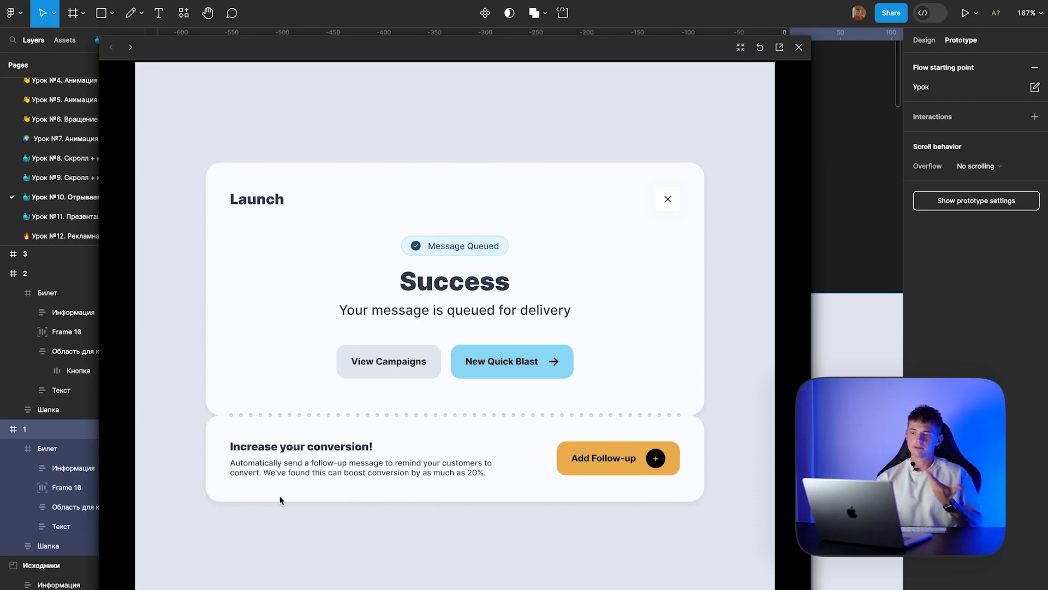
left_click(861, 218)
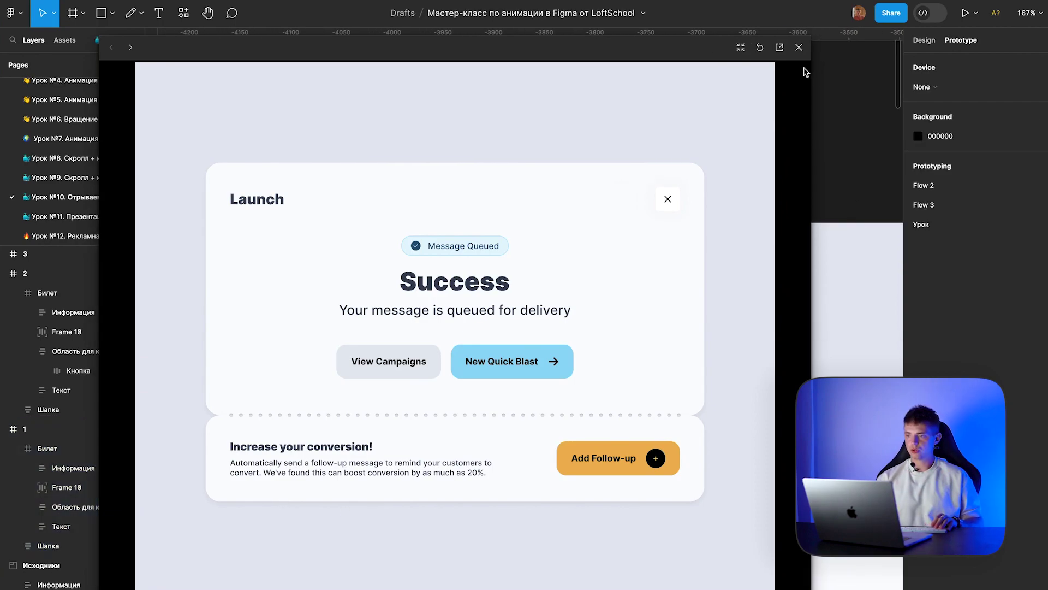
Step: Set the After delay transition back to frame 1 to Ease in back easing
left_click(798, 47)
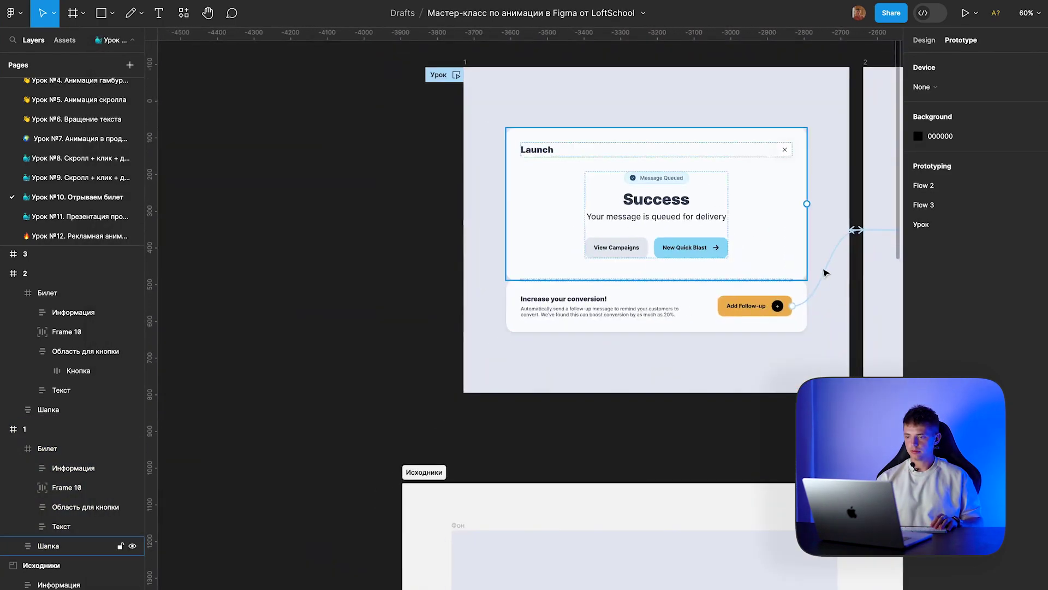
left_click(872, 231)
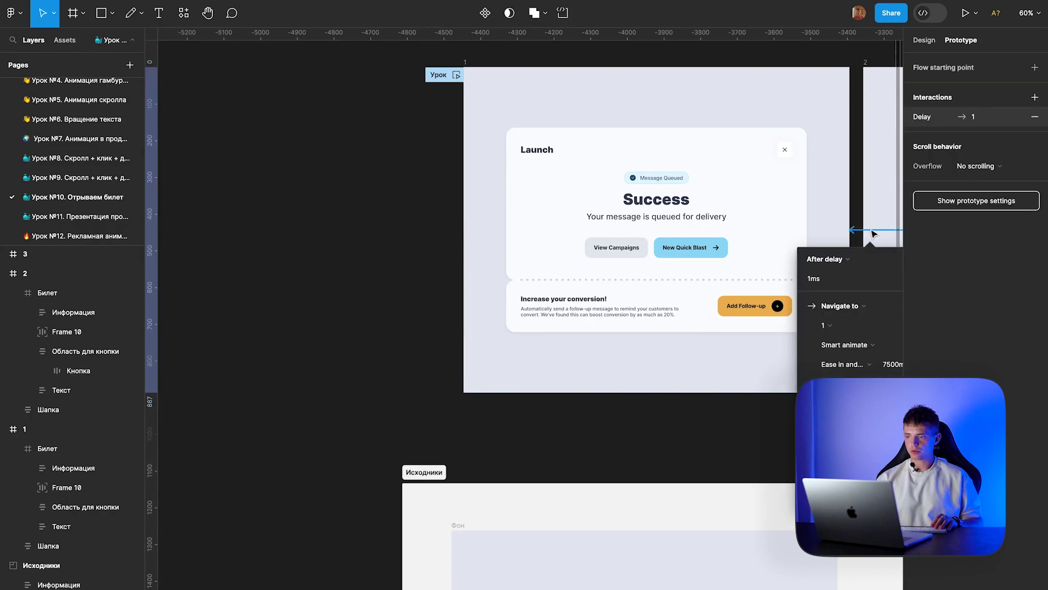
left_click(844, 364)
left_click(790, 345)
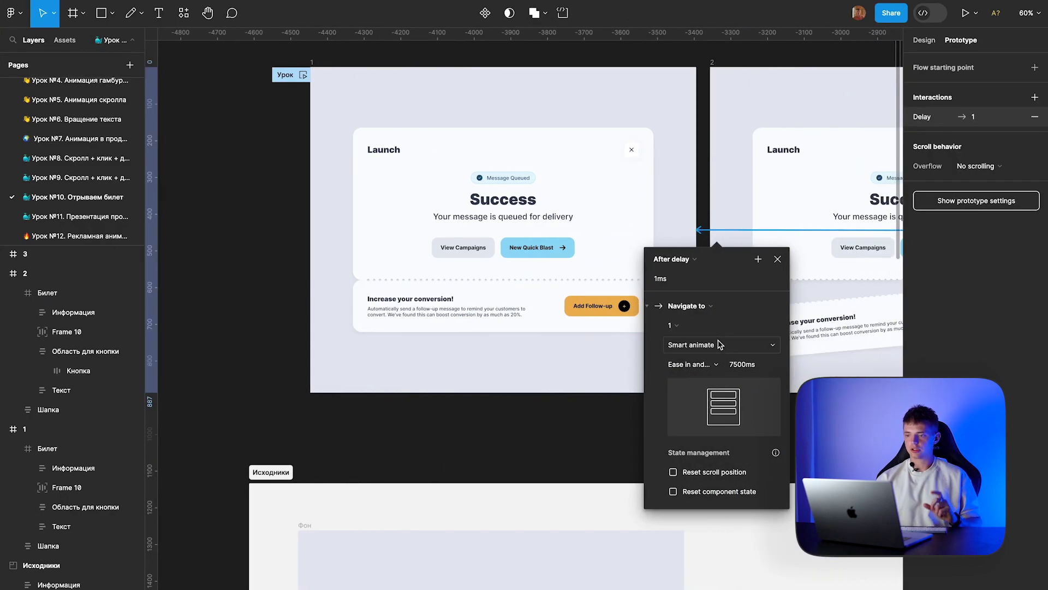
left_click(704, 364)
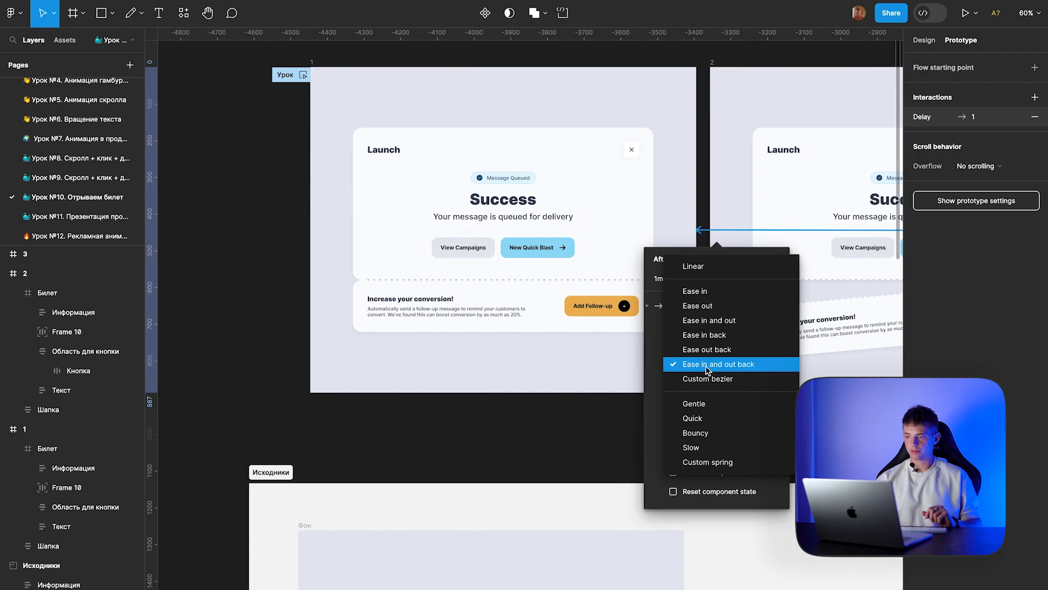
left_click(705, 335)
left_click(535, 440)
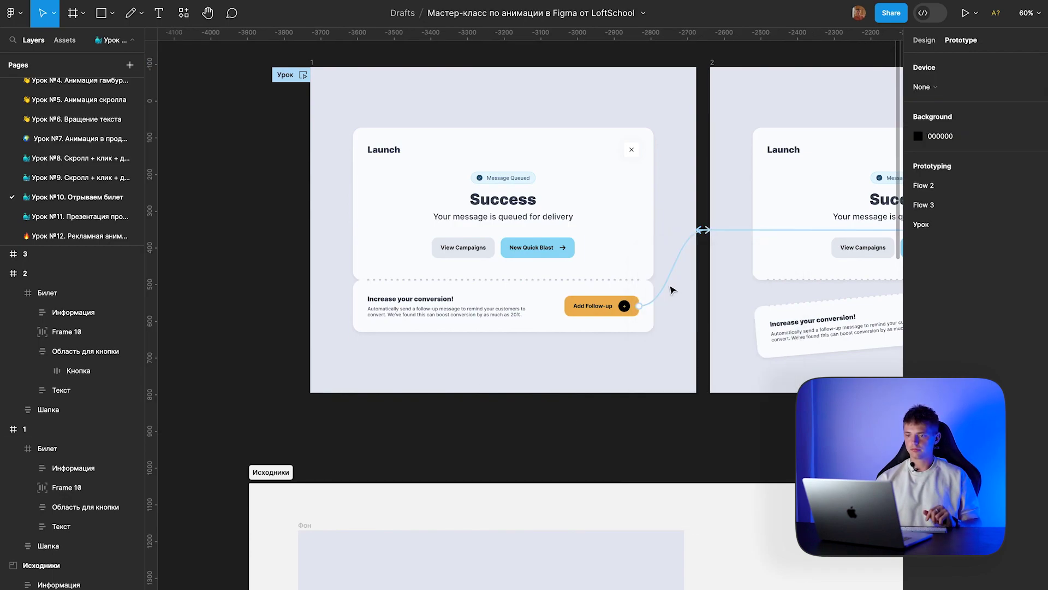
Step: Set frame 3's After delay transition to frame 4 to Ease in back, then play the preview
scroll(702, 247, "right", 8)
scroll(701, 246, "right", 3)
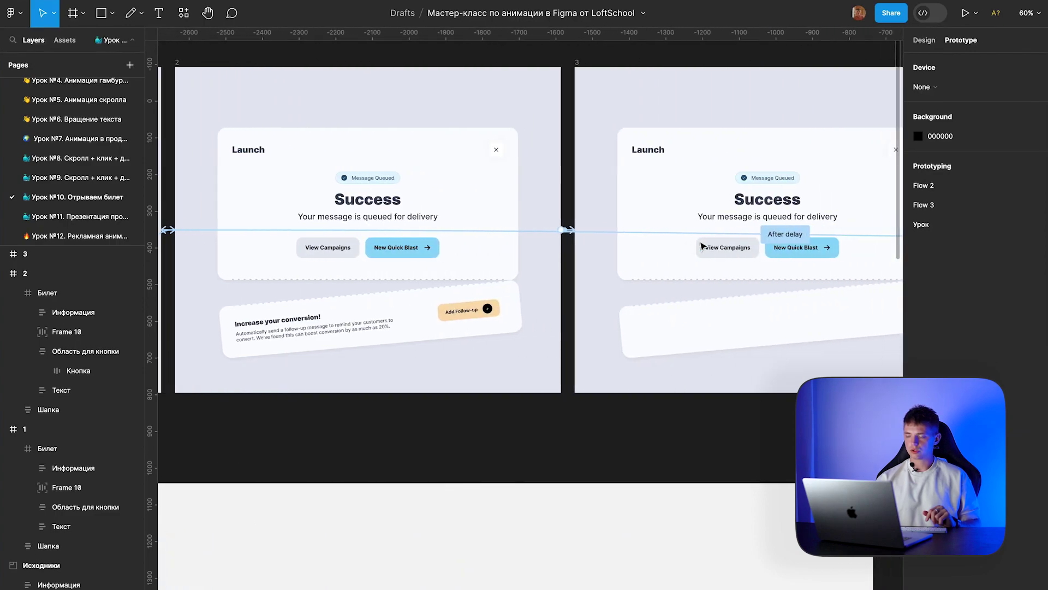
scroll(701, 247, "right", 3)
scroll(703, 246, "right", 3)
scroll(703, 246, "right", 5)
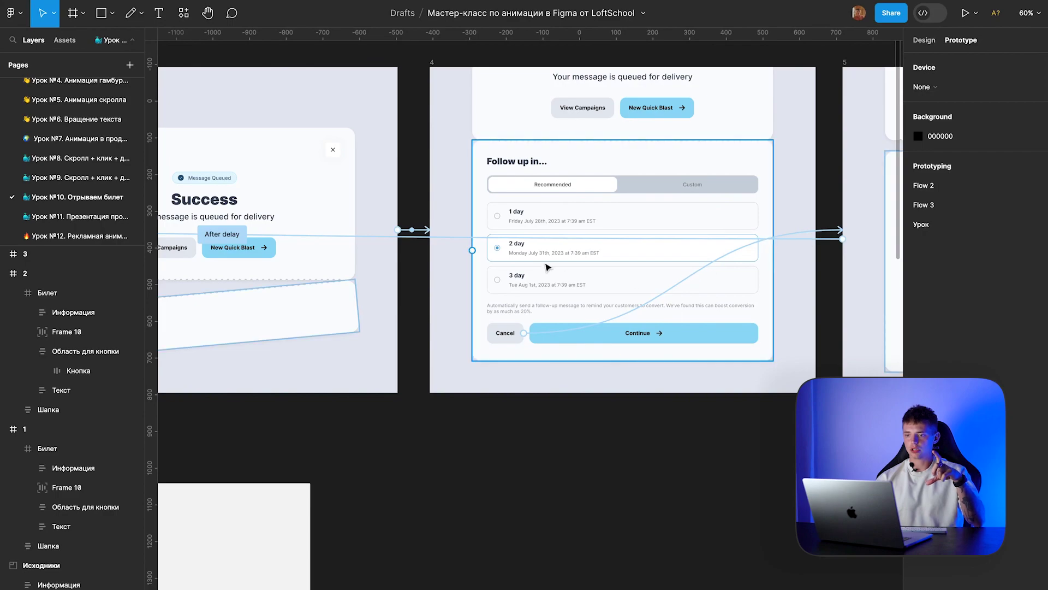
left_click(424, 233)
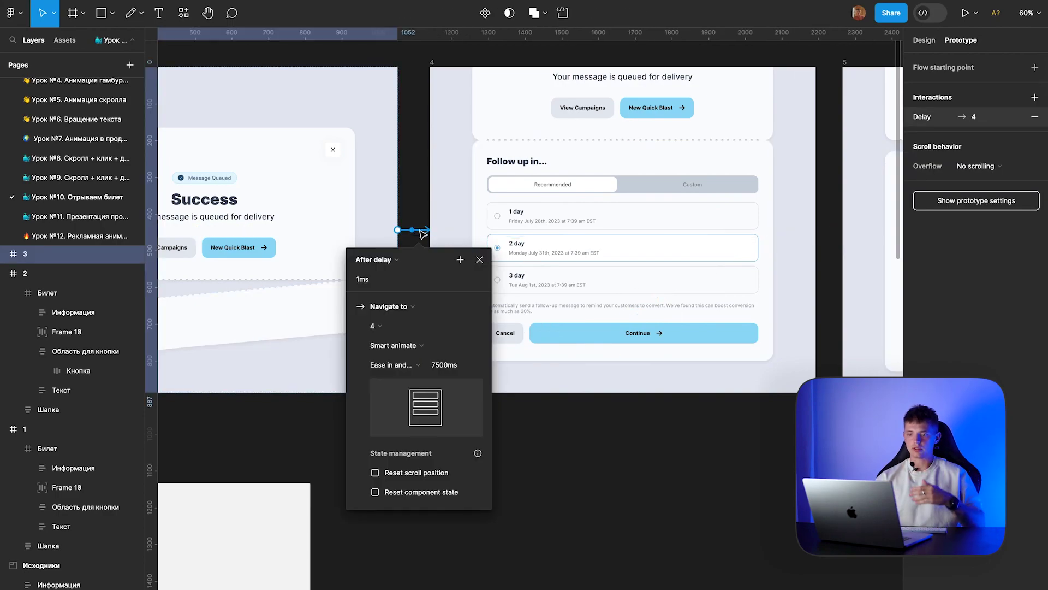
left_click(410, 364)
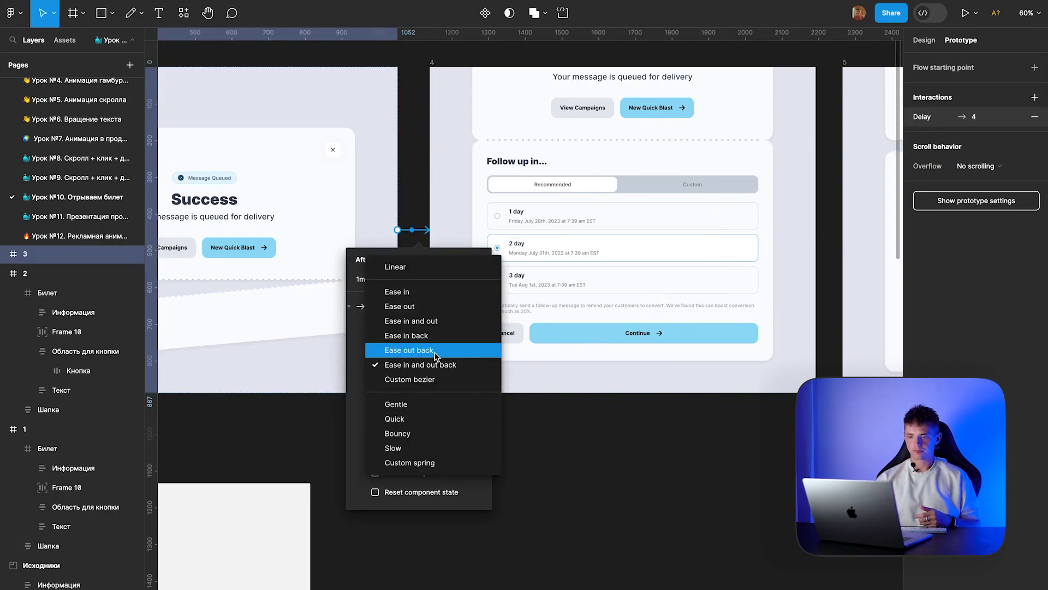
left_click(407, 335)
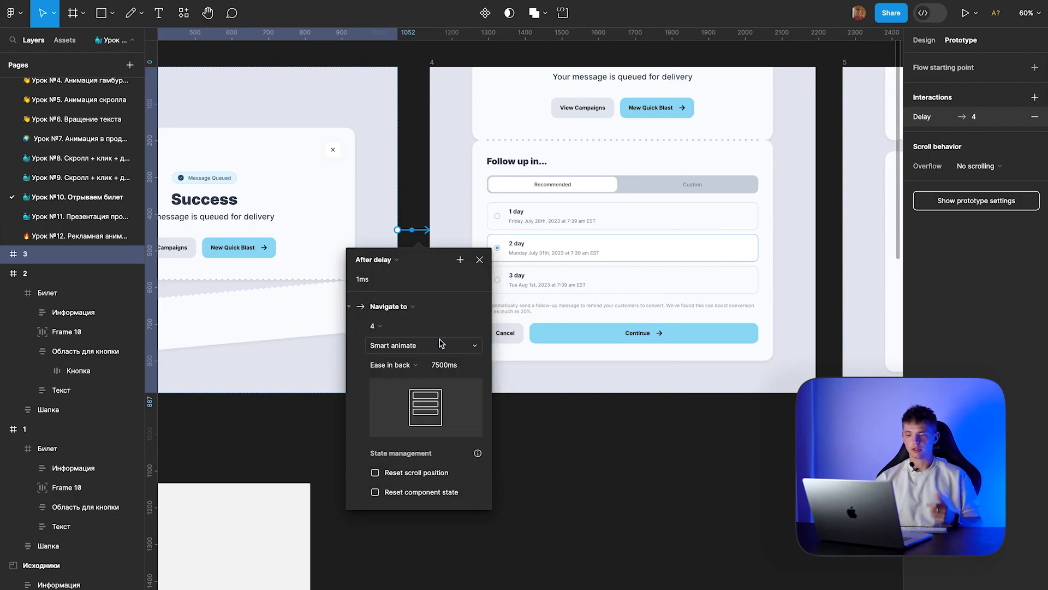
left_click(447, 365)
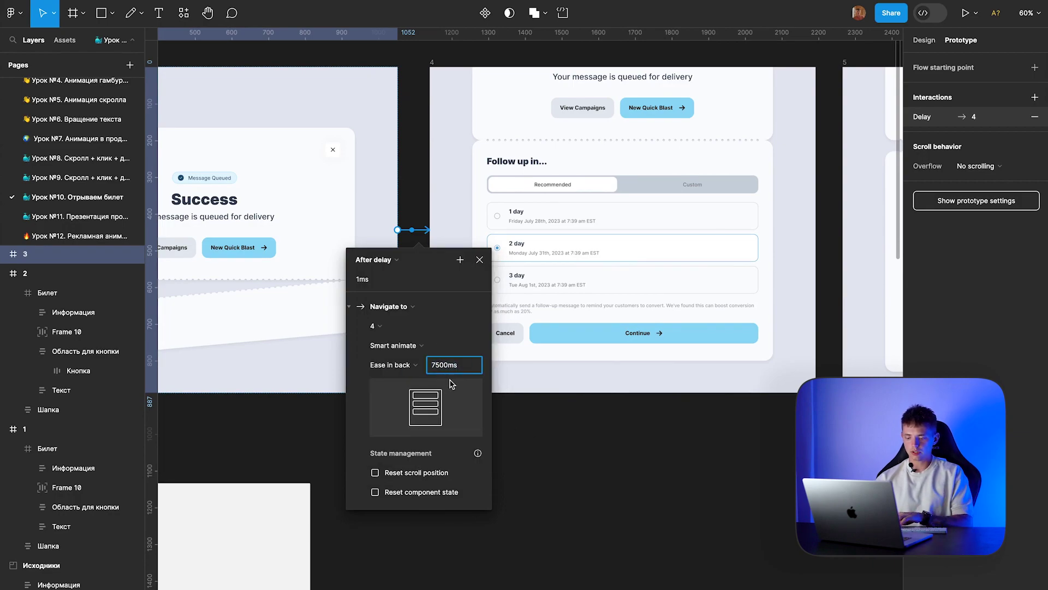
key("shift+space")
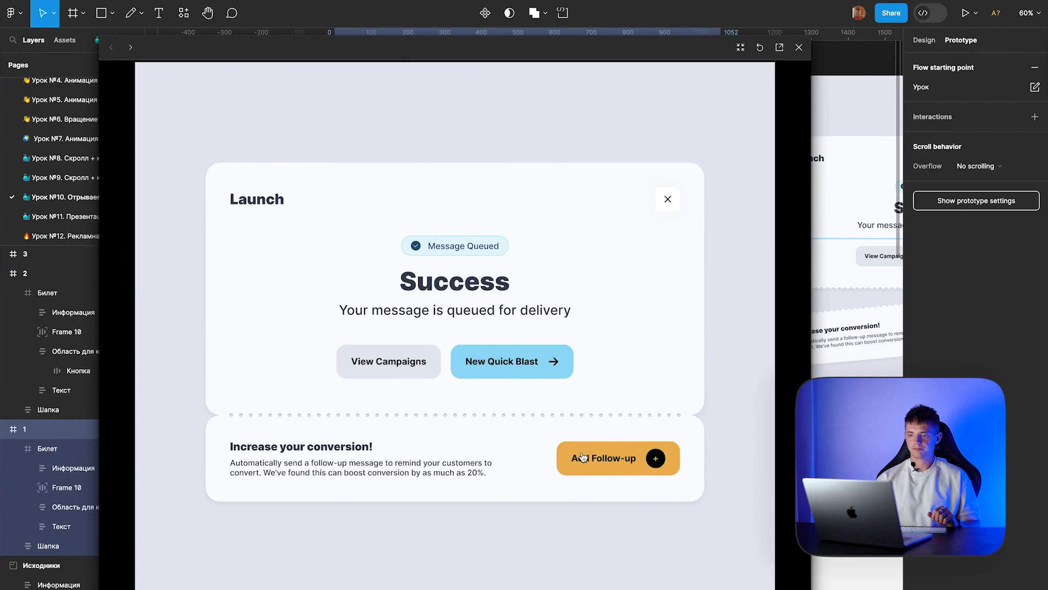
Step: Replay the ticket tear in the preview, alternating Add Follow-up and Cancel to check the new easing
left_click(583, 457)
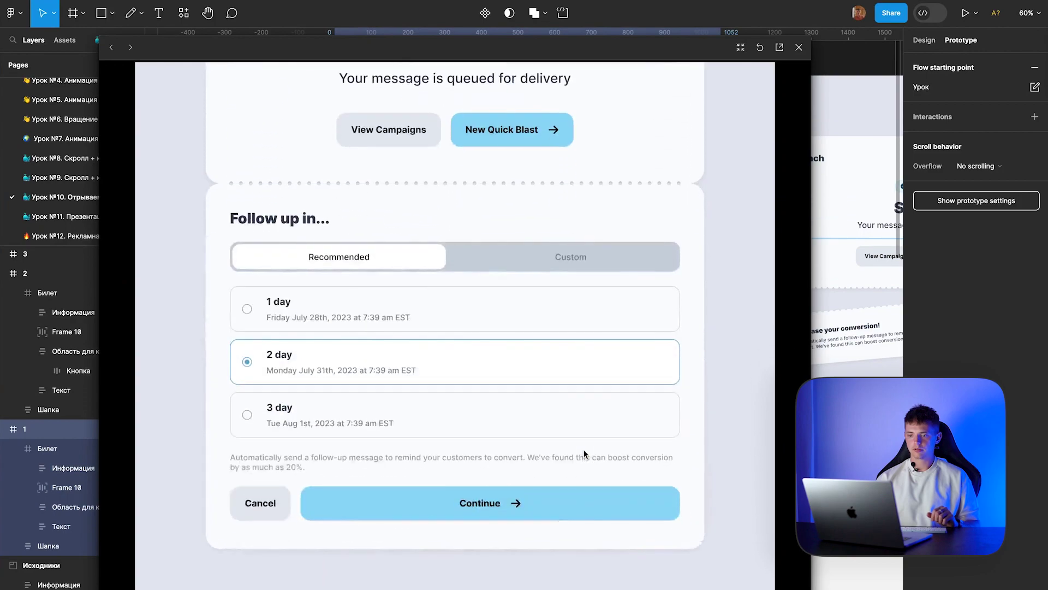
left_click(259, 509)
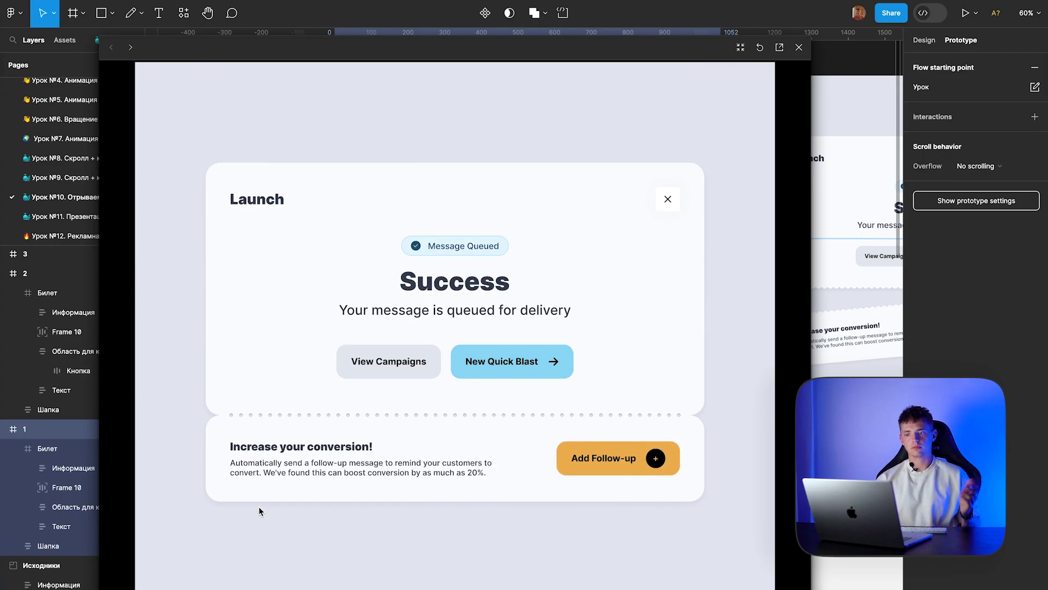
left_click(612, 454)
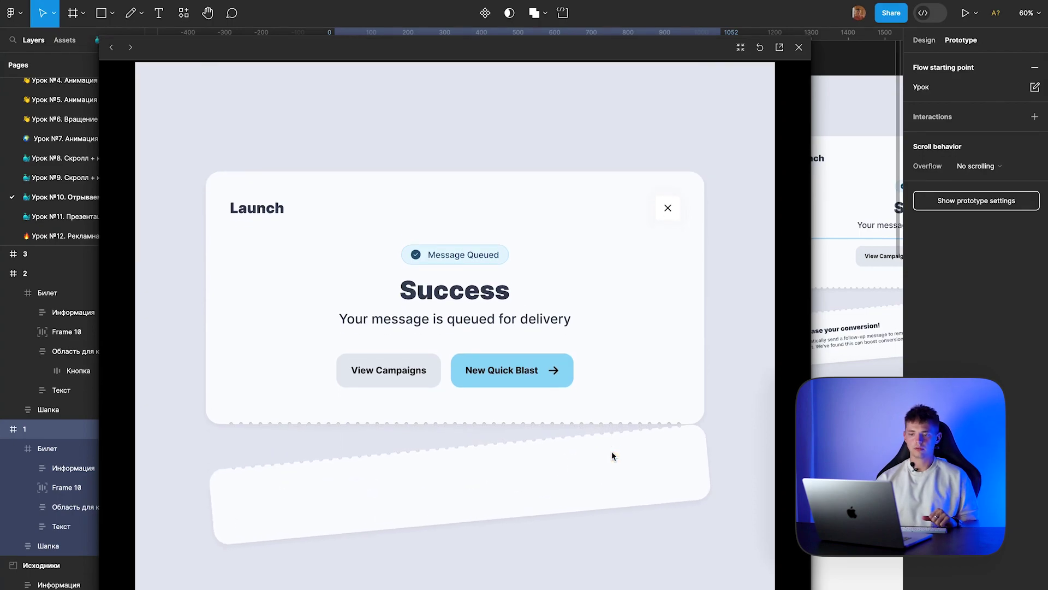
left_click(266, 501)
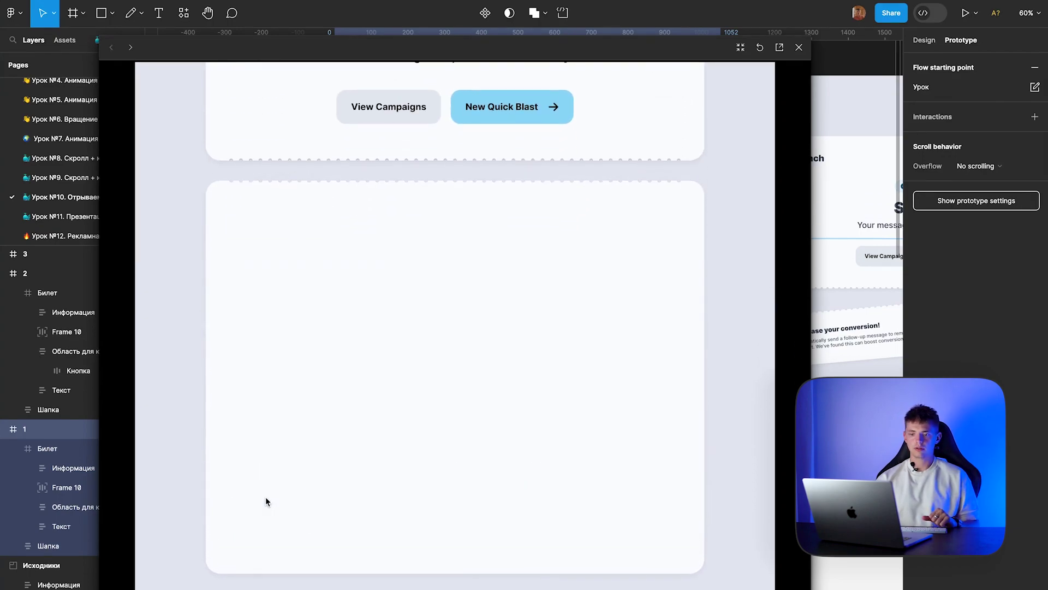
left_click(589, 472)
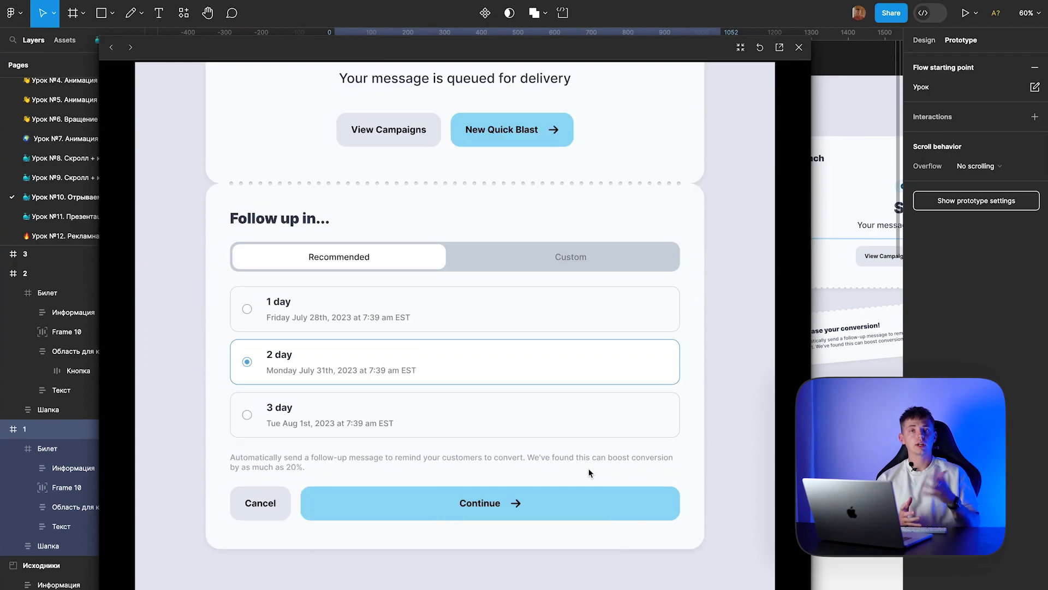